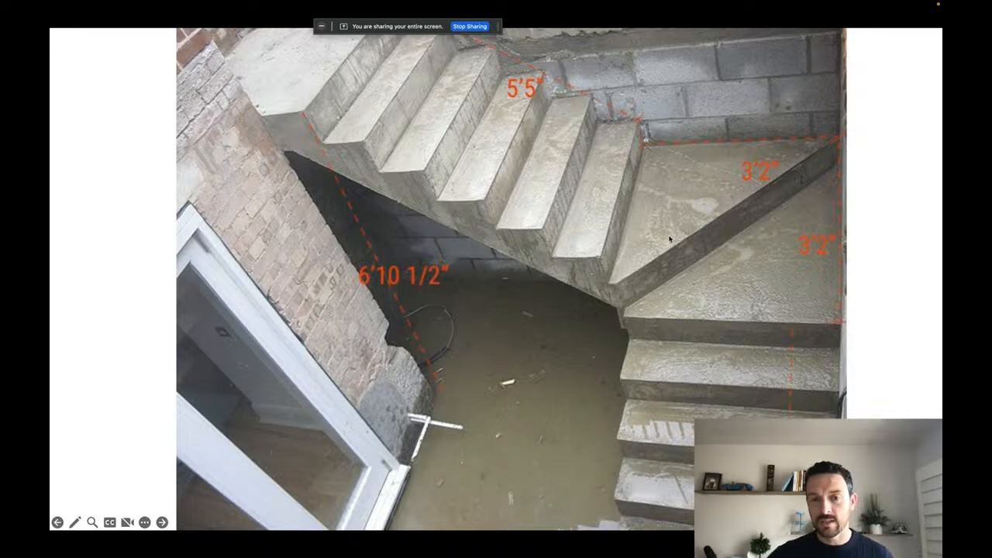
- Switch to the Xactimate sketch of the stair project and collapse the side navigation
key(ctrl+Right)
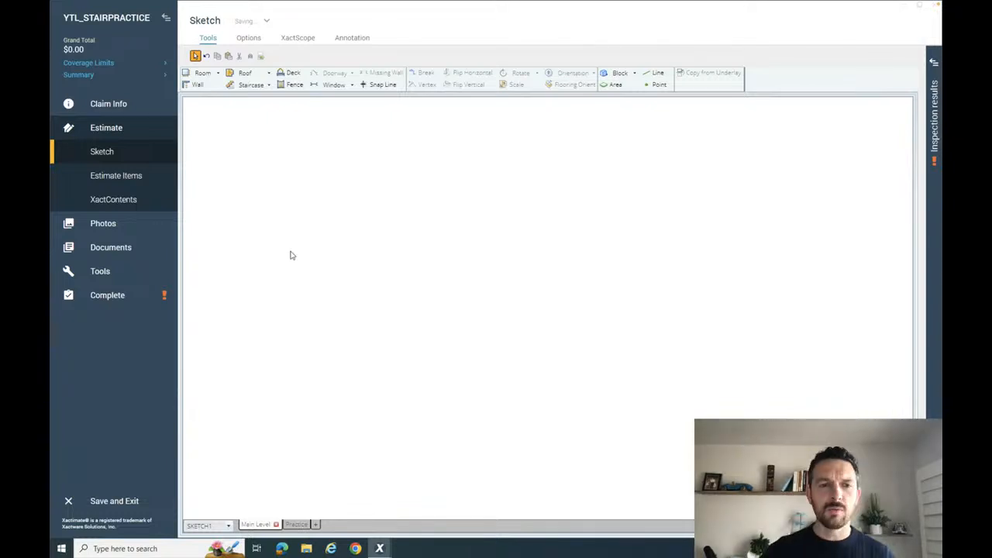
click(166, 17)
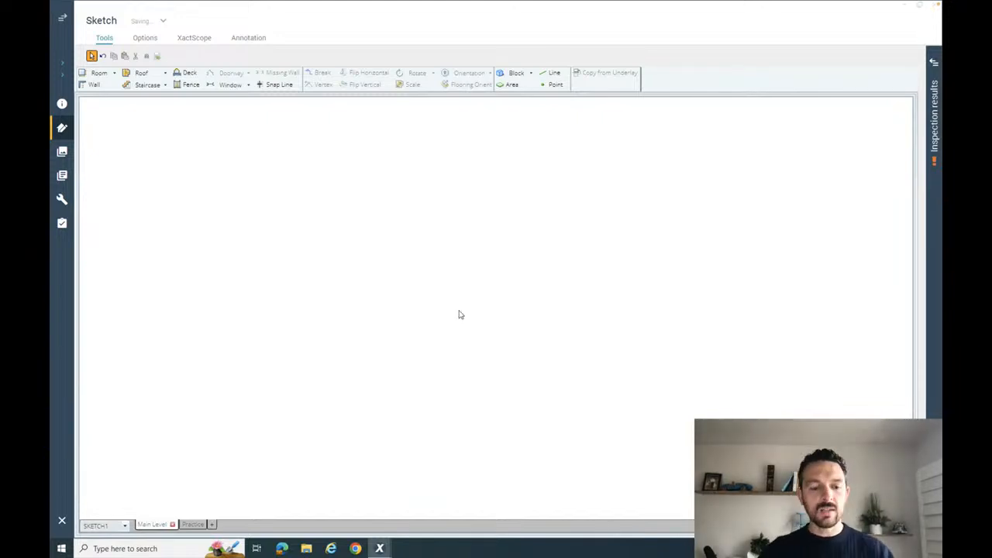
click(147, 85)
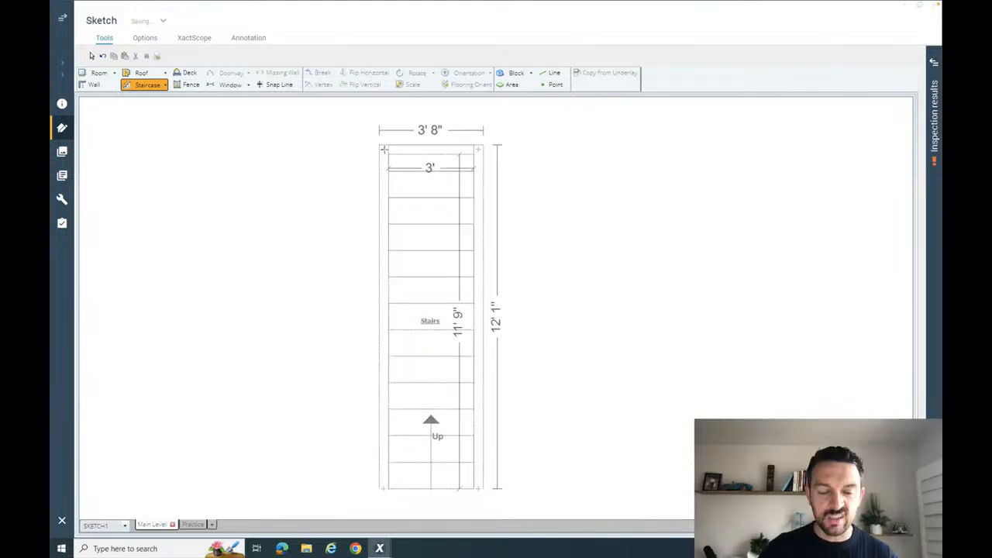
key(Escape)
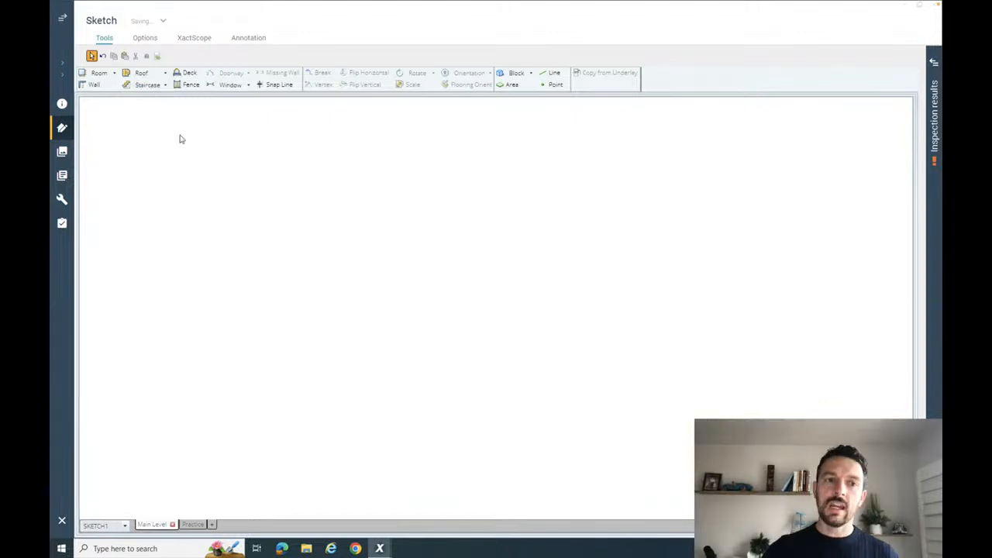
- Start a custom staircase with a lower flight of three treads, 3' 4" wide and about 3' 1" long
click(165, 85)
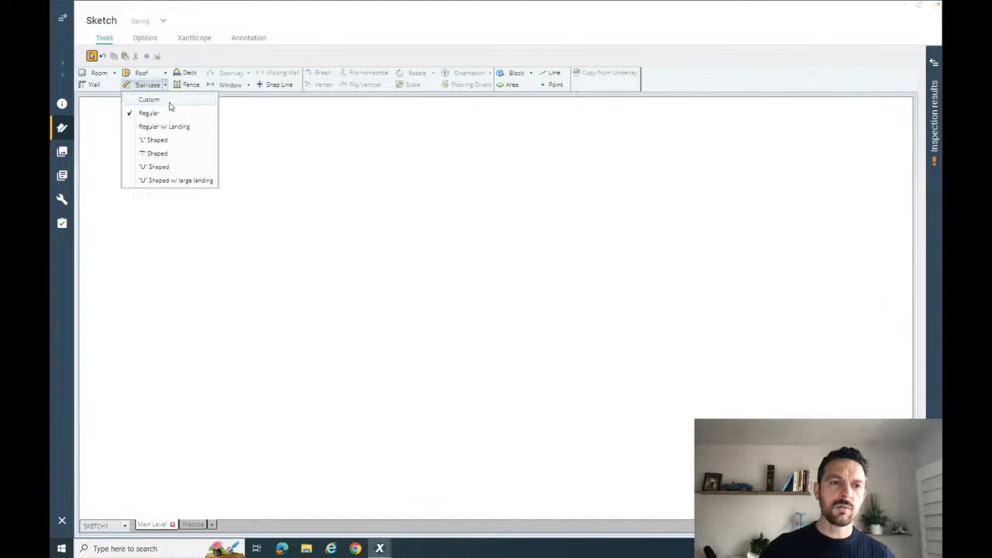
click(172, 101)
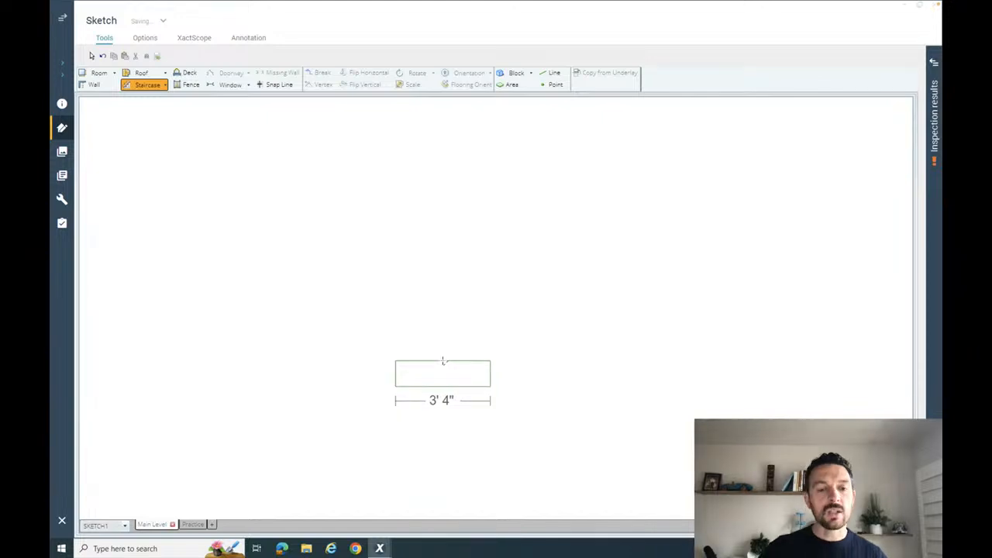
click(444, 361)
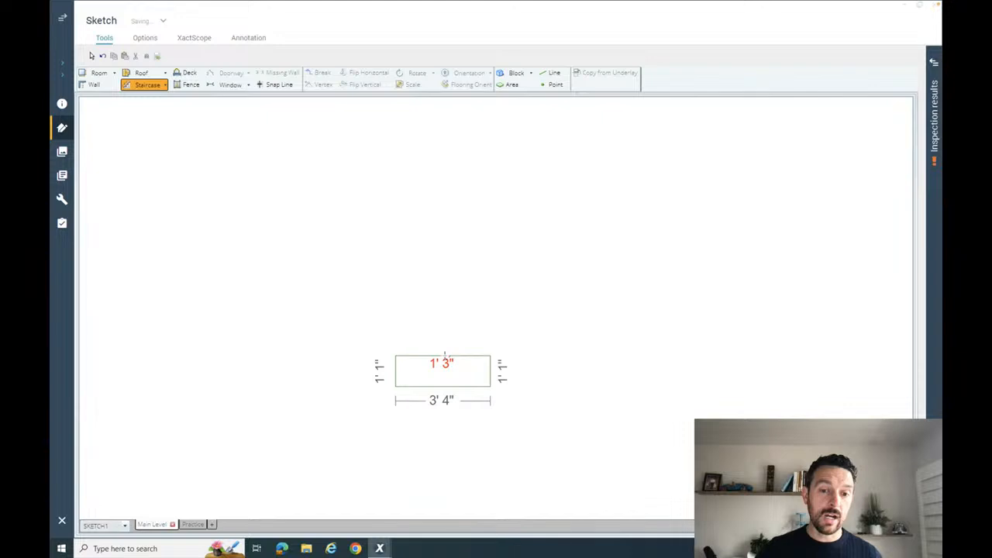
drag(445, 356, 447, 363)
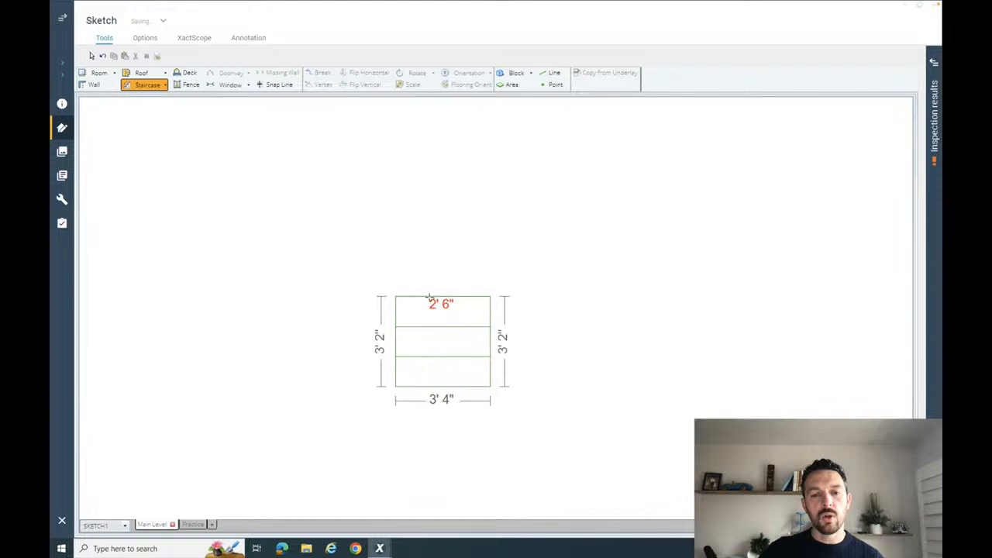
drag(430, 297, 429, 299)
click(429, 299)
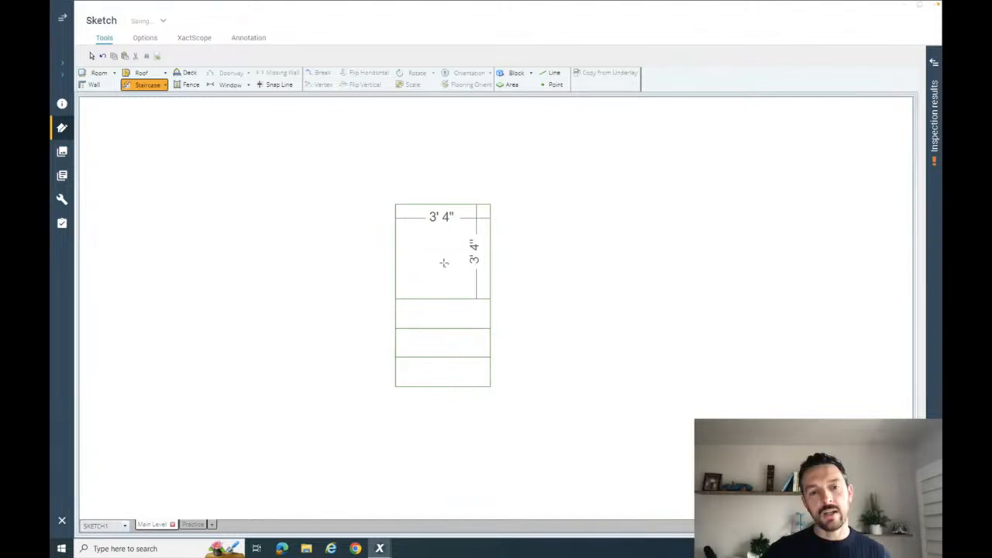
- Add a 3' 4" square landing and a 5' 5" upper flight turning left from it, and finish the staircase
click(444, 263)
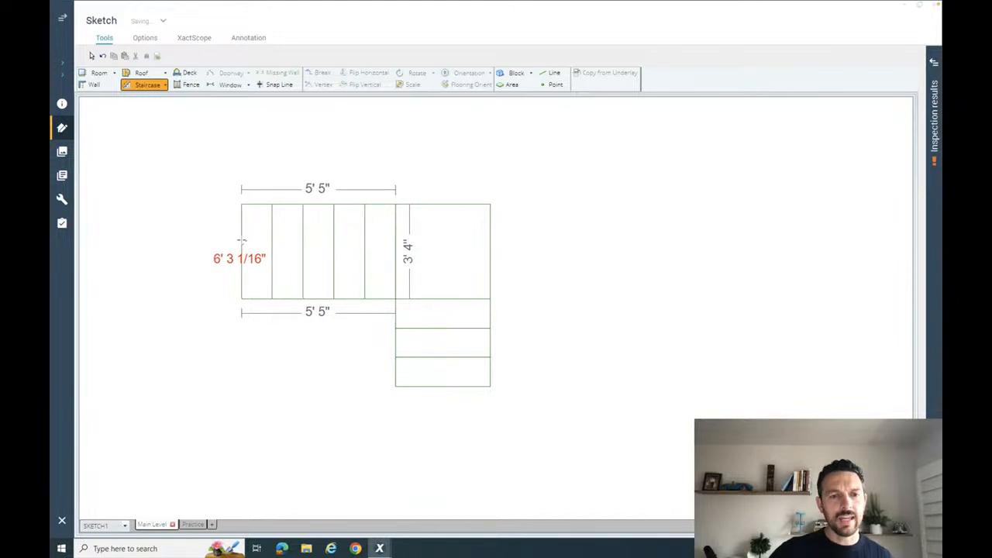
click(241, 242)
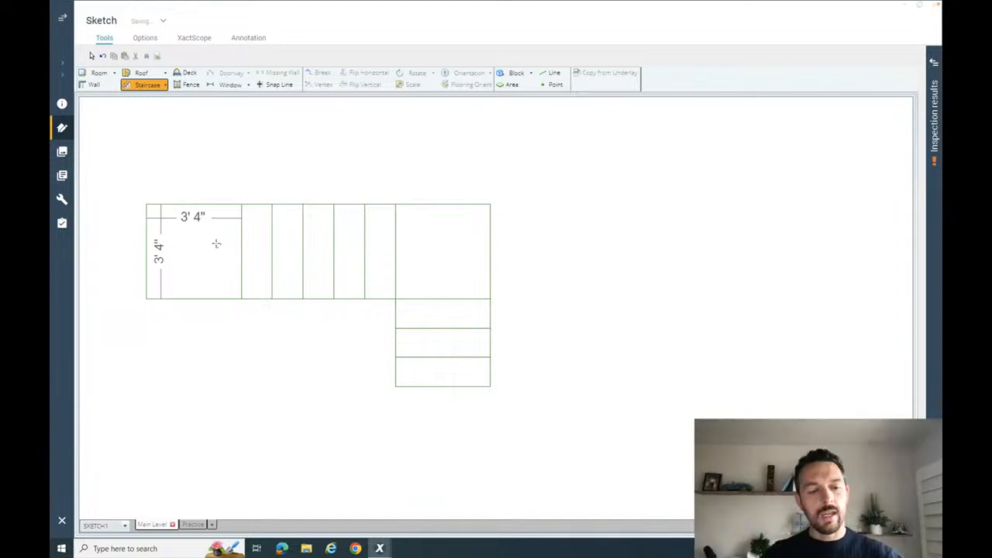
click(216, 244)
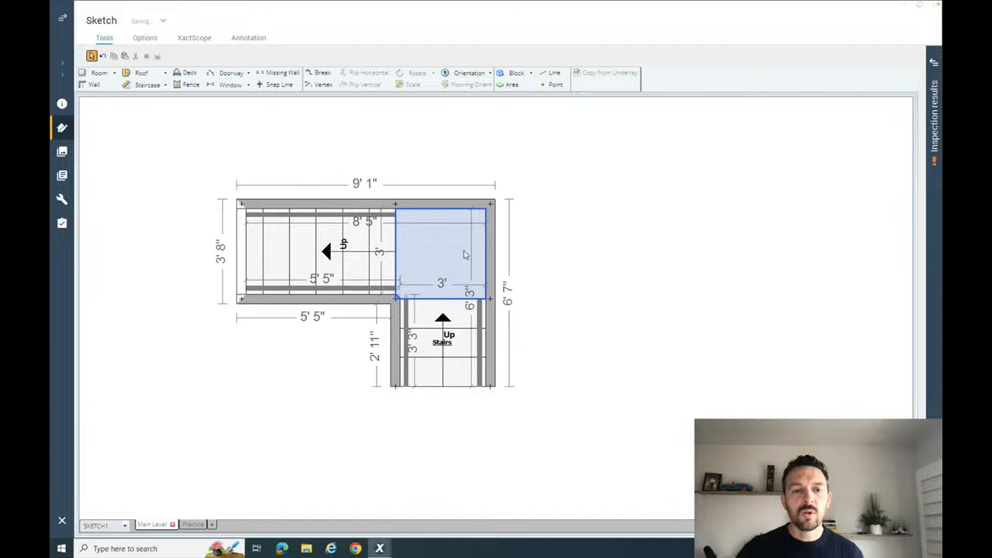
- Check the stair photo, then remove the two inner walls along the open side of both flights
key(ctrl+Left)
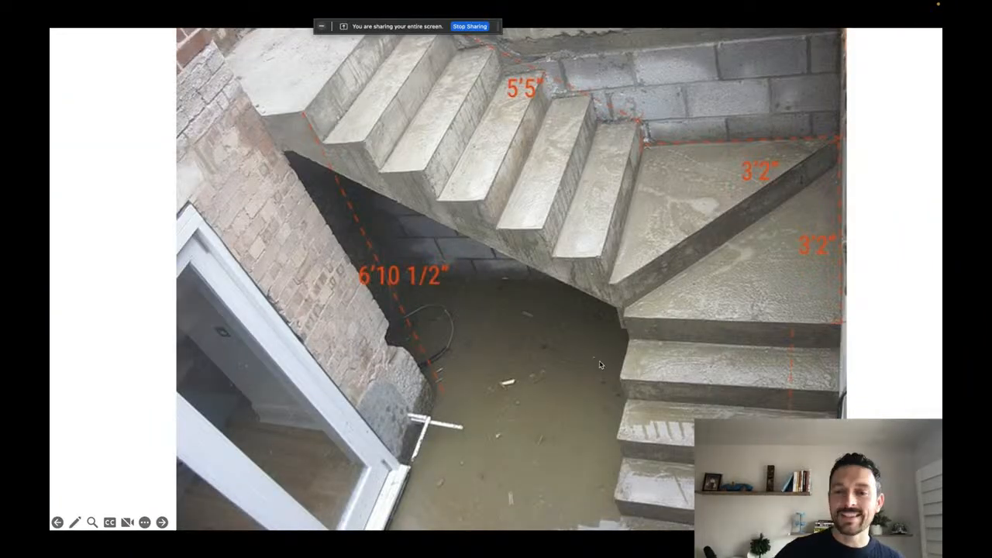
key(ctrl+Right)
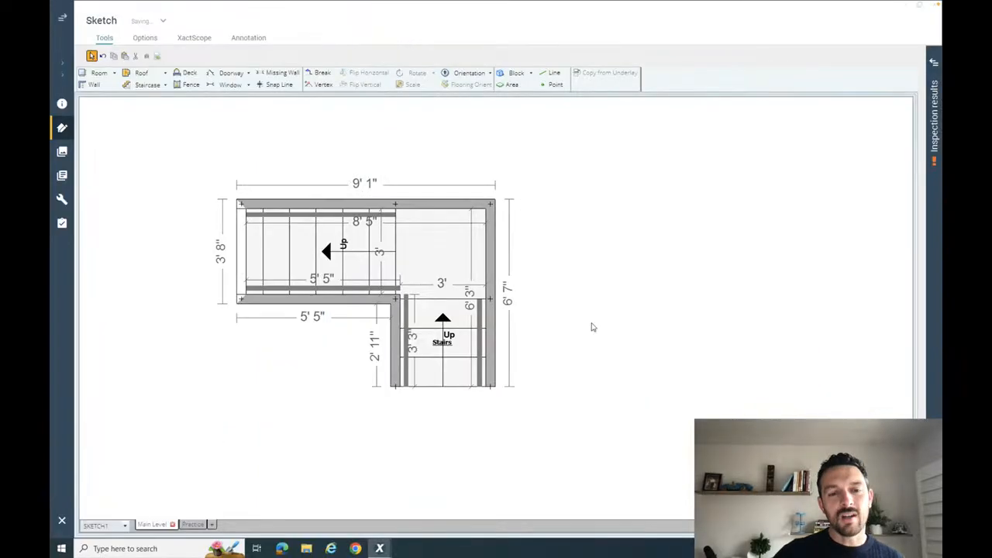
click(395, 349)
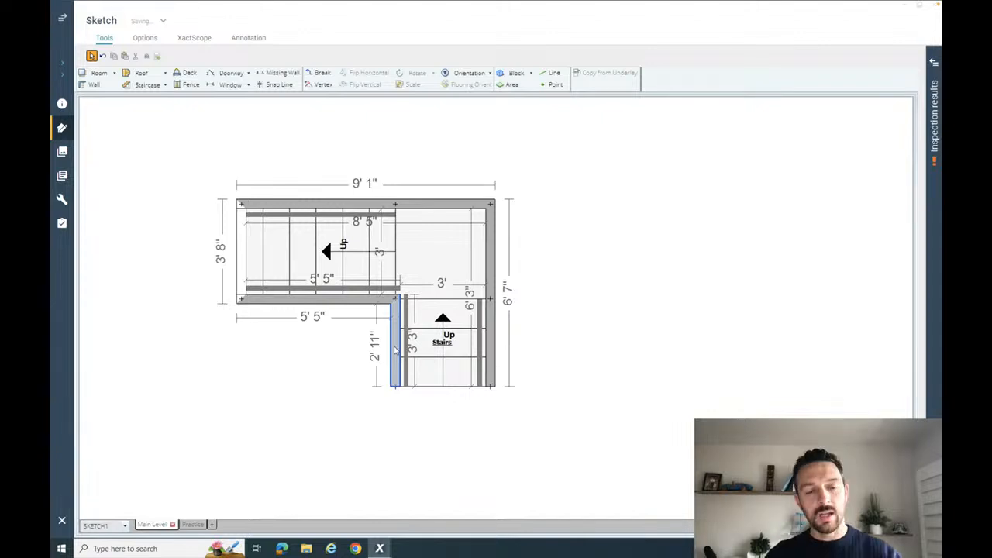
click(378, 350)
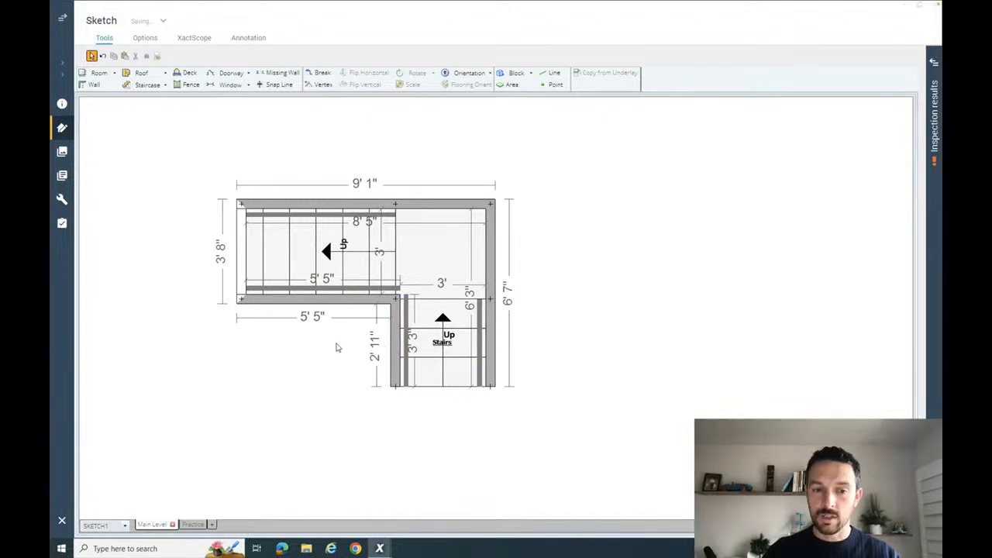
click(396, 343)
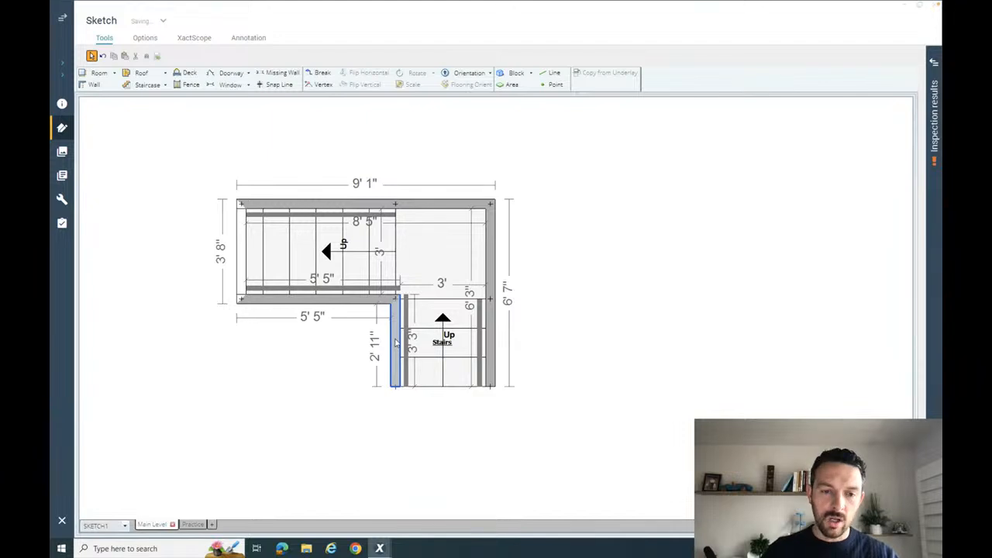
click(394, 339)
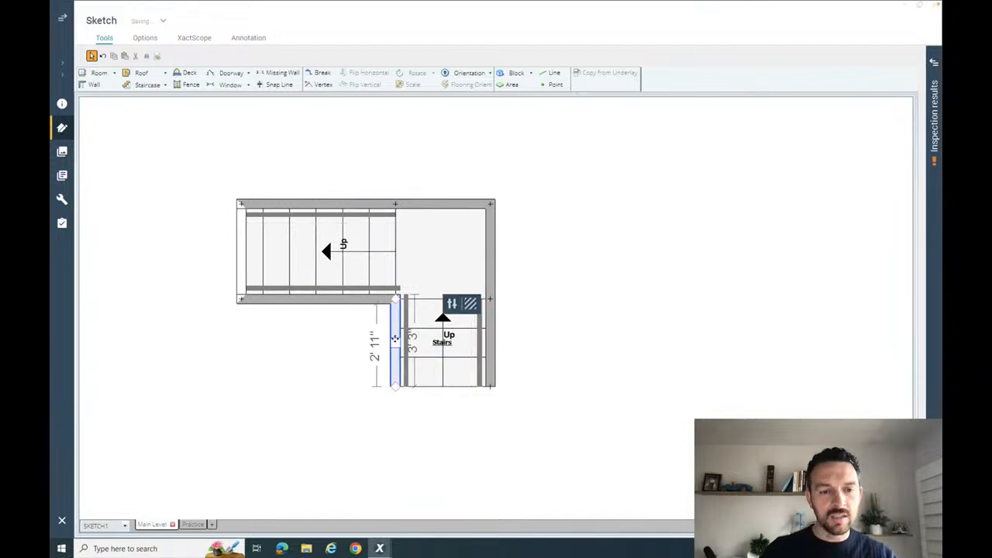
click(337, 304)
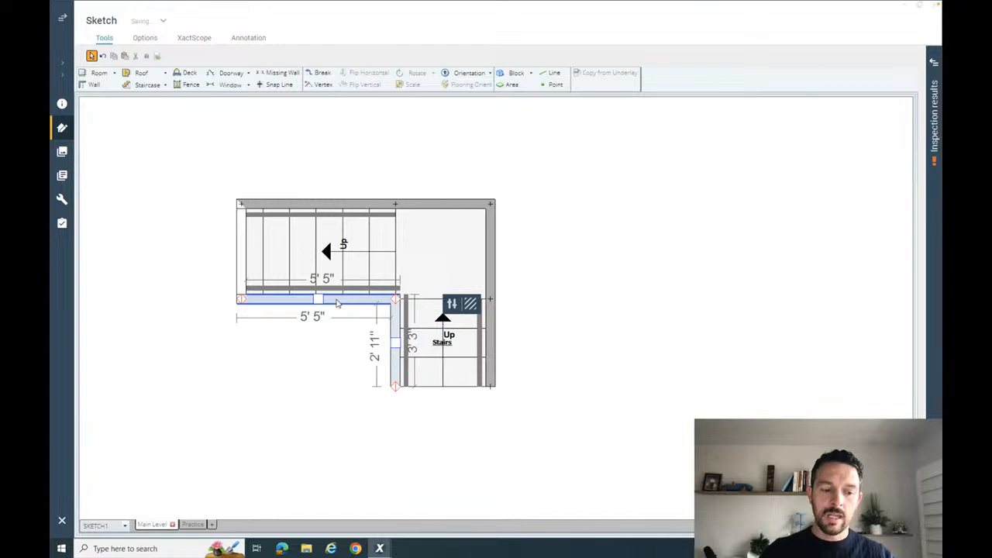
key(Delete)
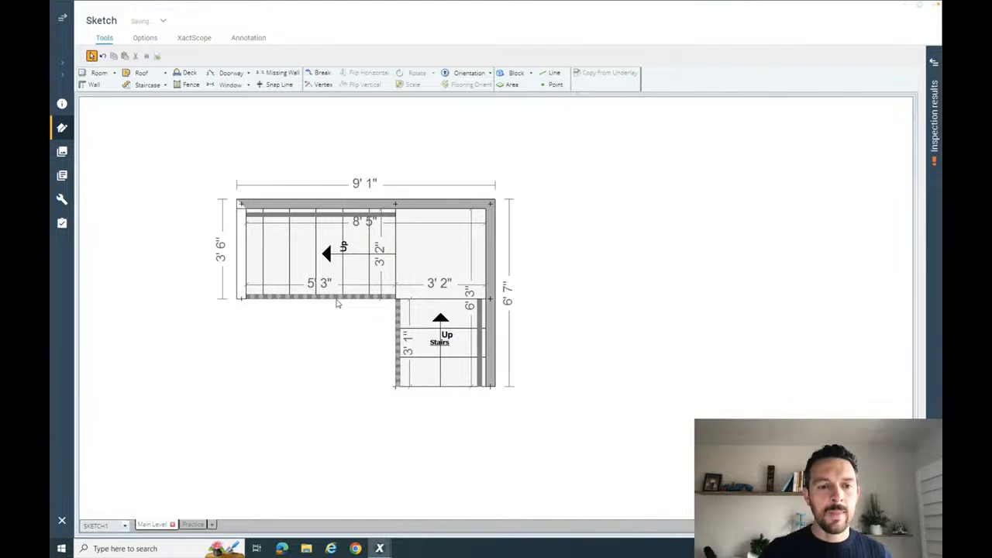
- Set Railing/Balustrade to No for both missing walls on the inner side of the staircase
click(337, 303)
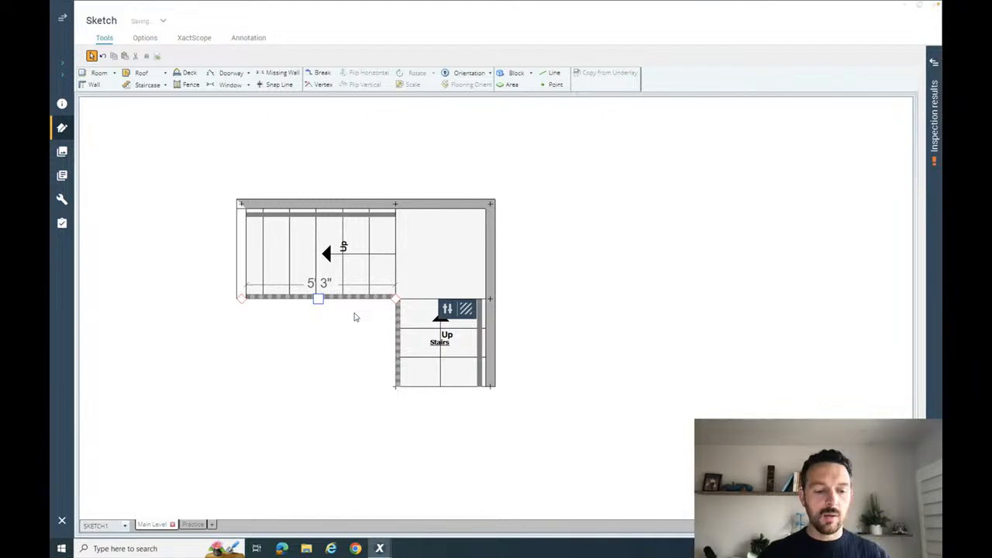
click(398, 334)
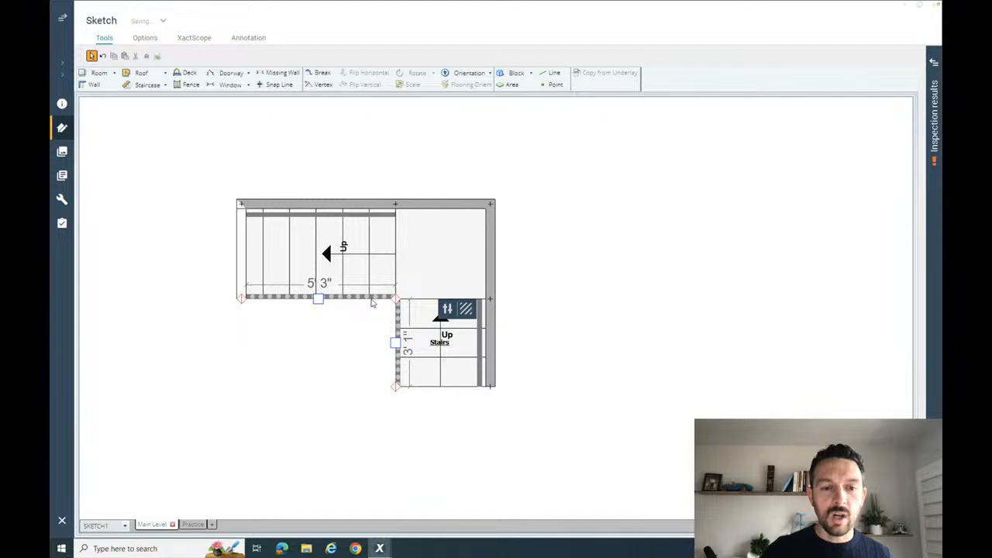
scroll(372, 304, up, 3)
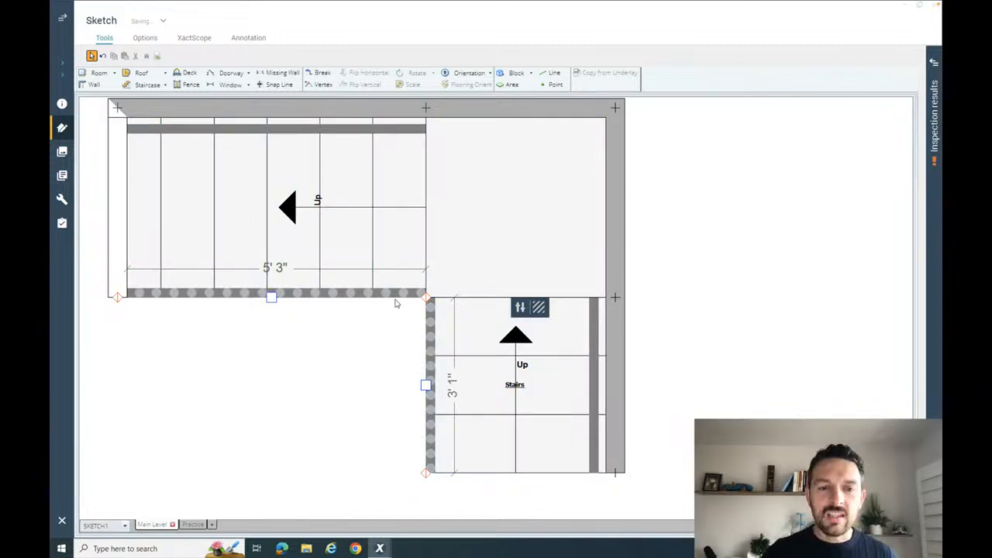
middle_click(359, 323)
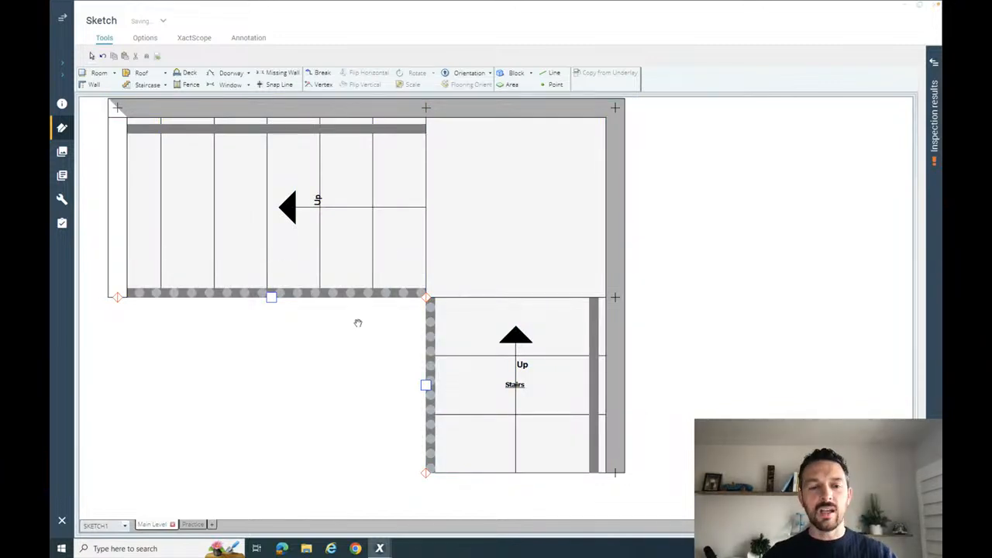
mouse_move(358, 324)
mouse_down()
mouse_move(390, 354)
mouse_move(414, 353)
mouse_up()
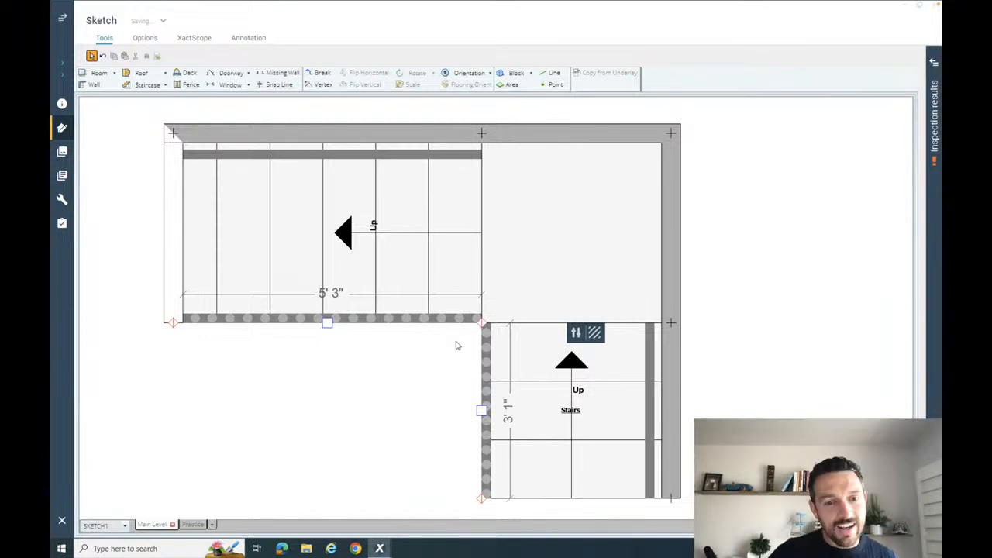
click(574, 334)
click(575, 335)
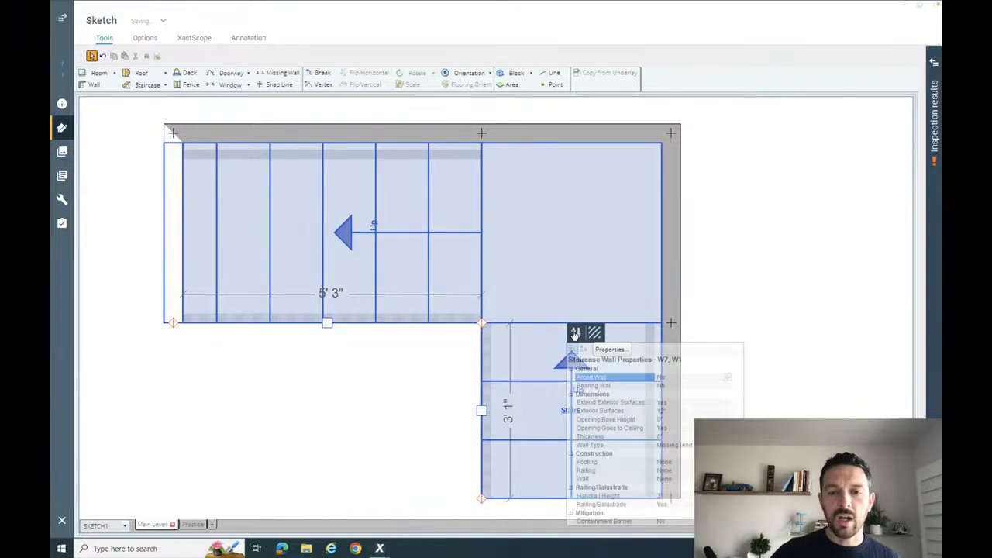
click(663, 504)
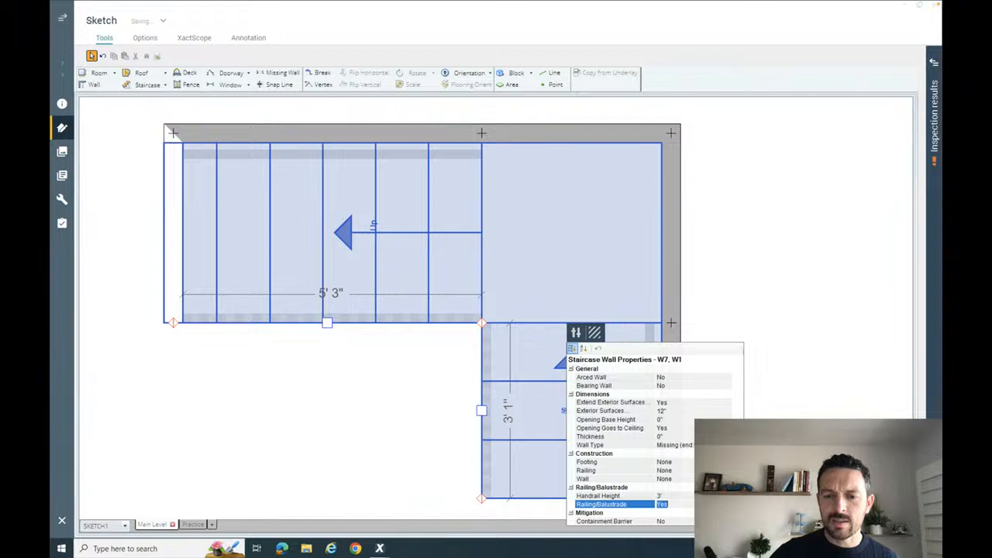
click(663, 504)
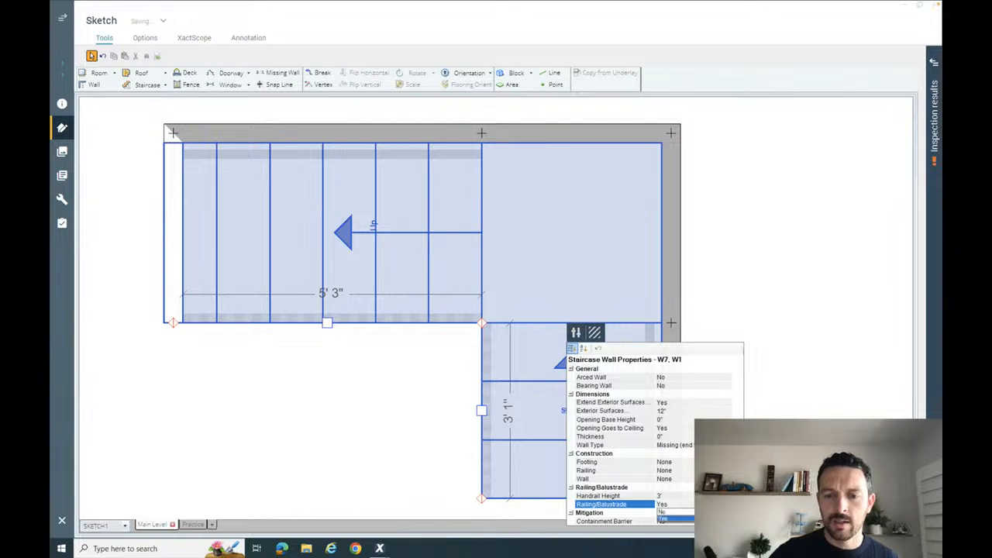
click(661, 513)
click(310, 395)
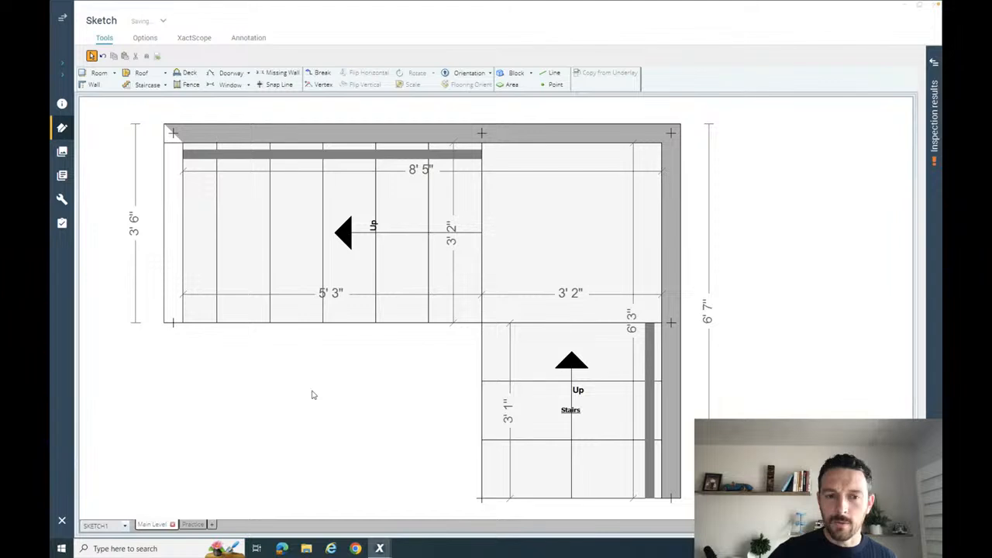
- Examine the staircase's flights, landing and remaining handrails in 3D and return to the plan view
click(328, 288)
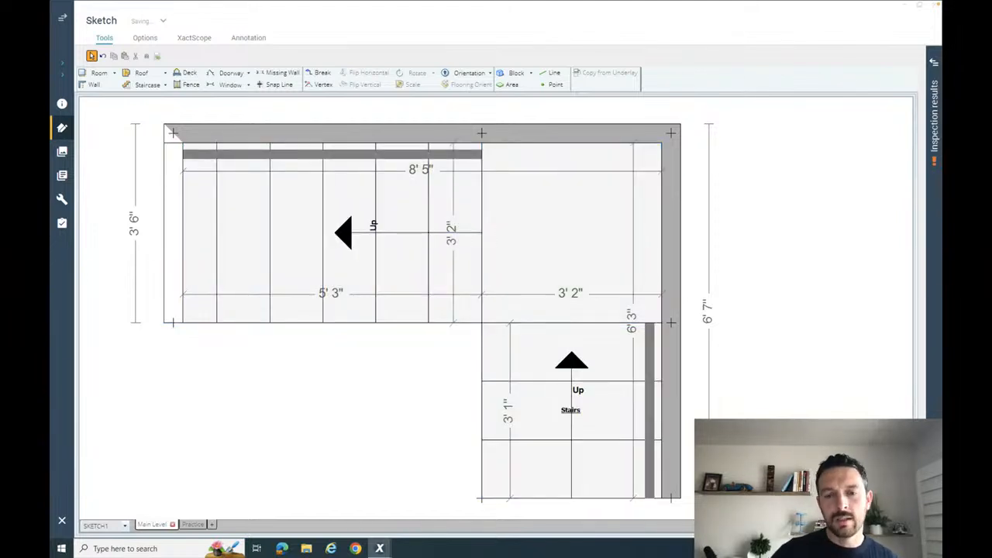
key(3)
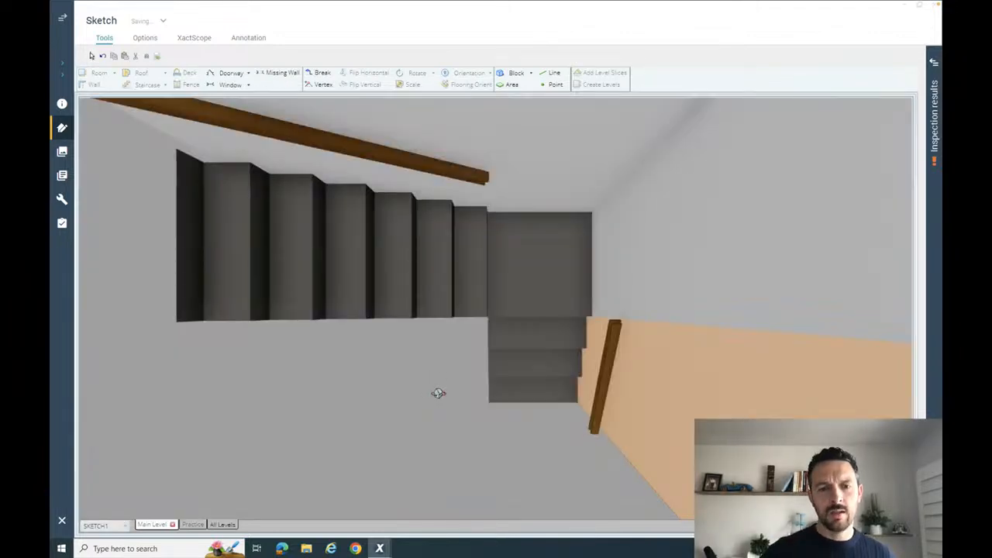
drag(439, 394, 444, 322)
scroll(443, 320, down, 4)
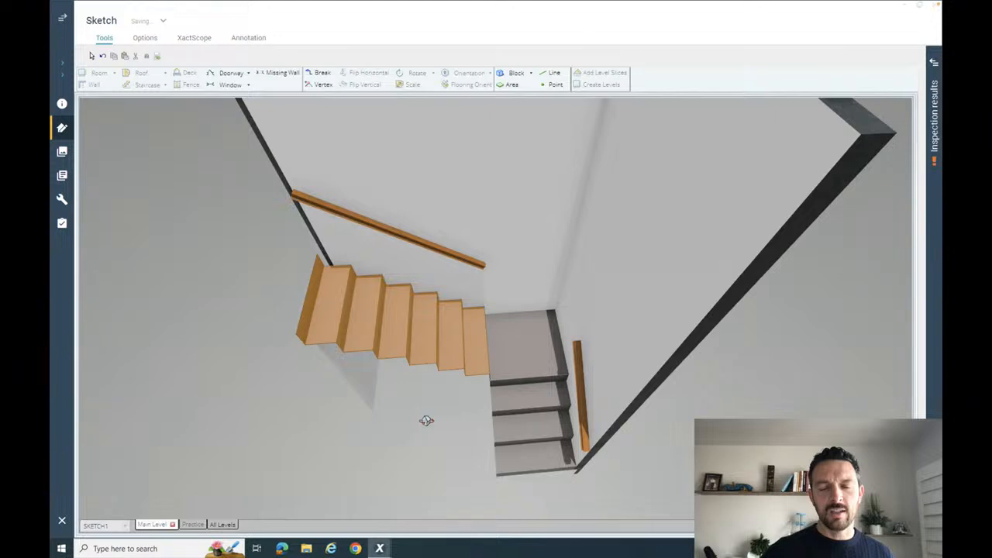
drag(428, 421, 497, 363)
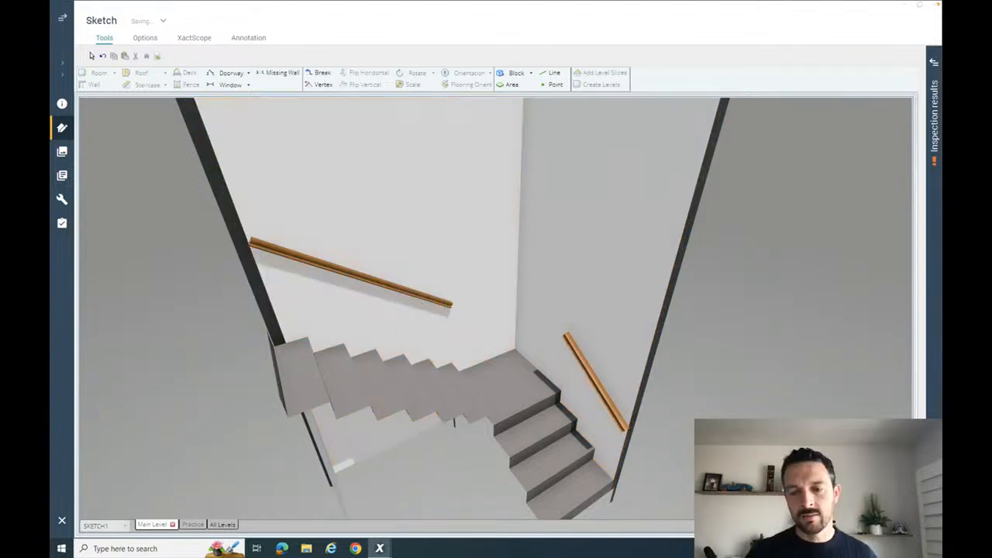
click(838, 526)
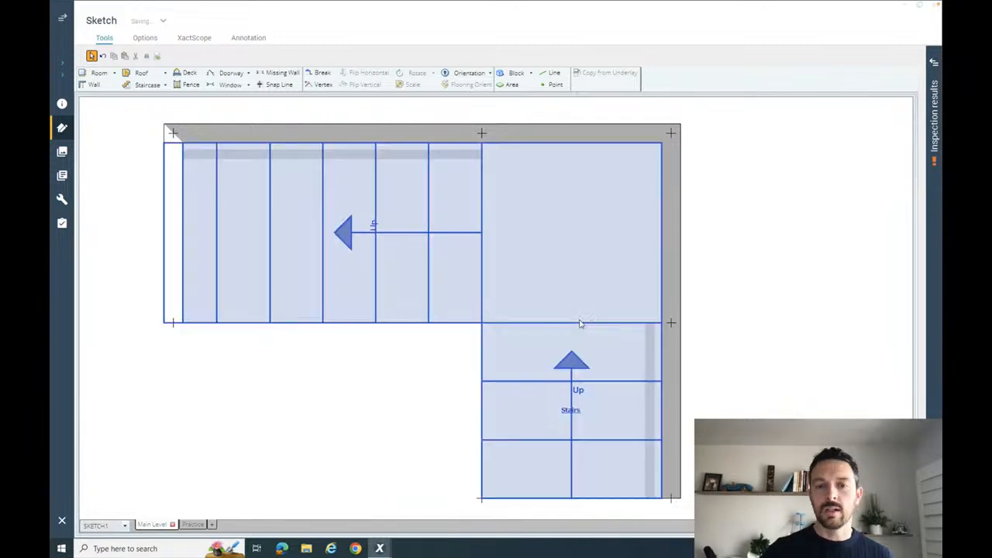
- Set the number of risers of the corner landing to 2
click(577, 273)
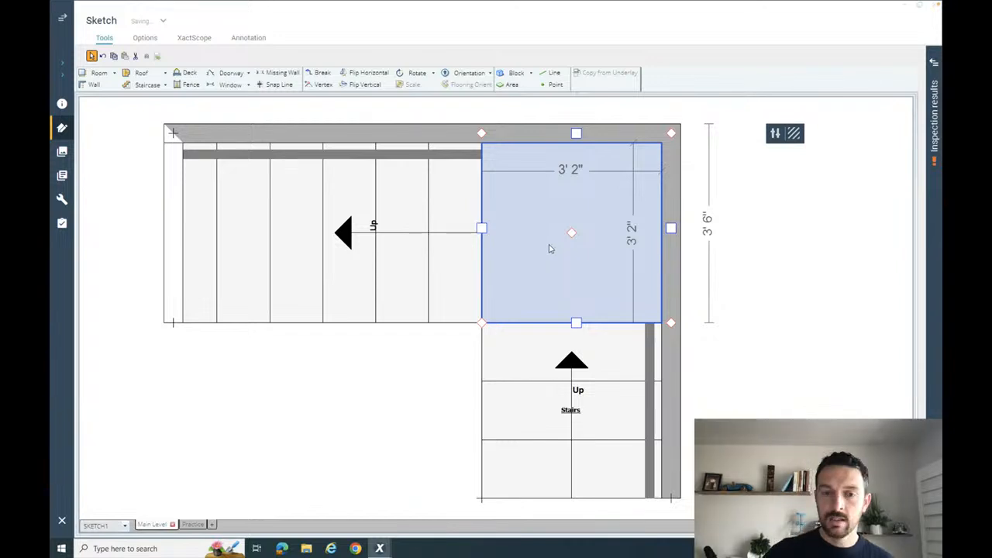
click(777, 138)
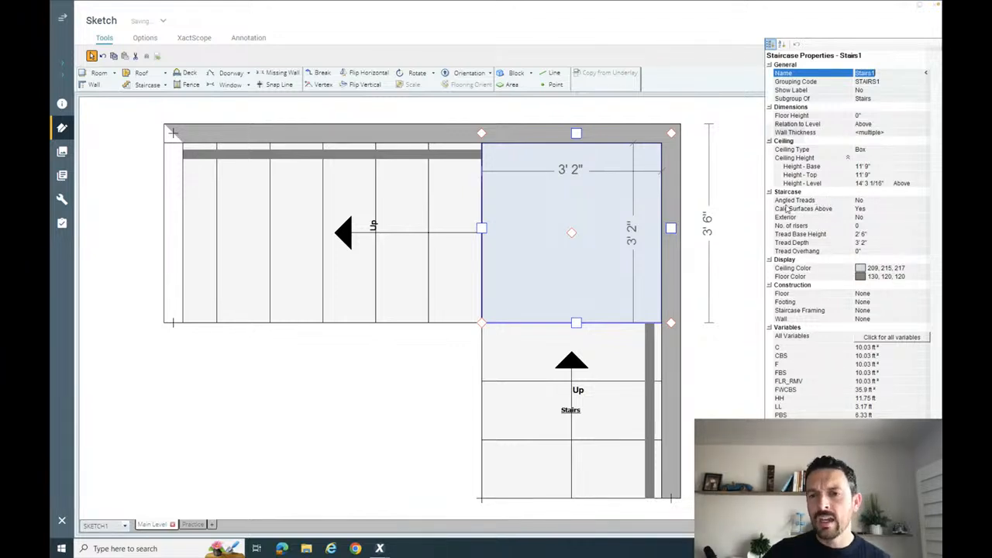
click(869, 225)
text(2)
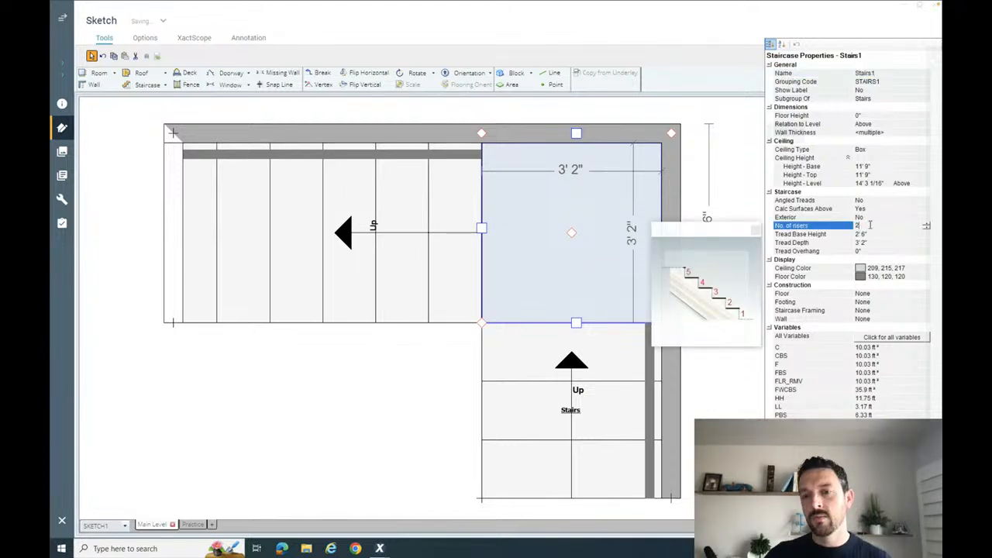
click(727, 175)
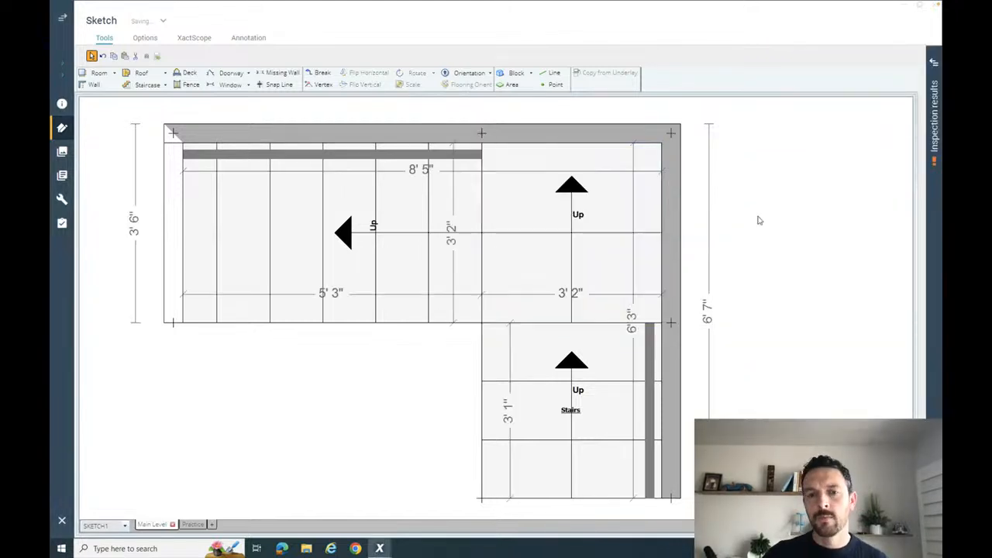
- Examine the corner landing's steps between the two flights in 3D and return to the plan view
click(620, 250)
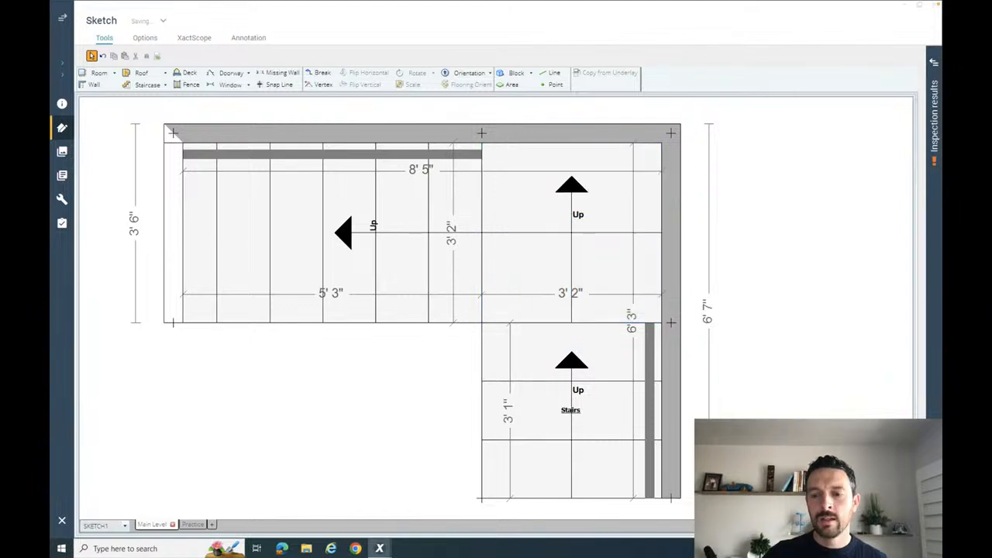
click(806, 525)
drag(717, 407, 713, 364)
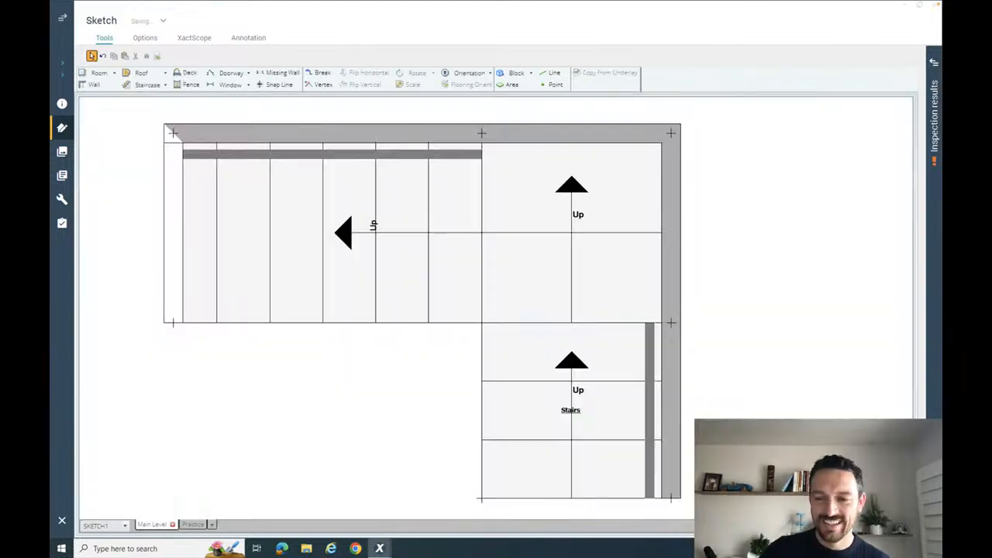
click(609, 310)
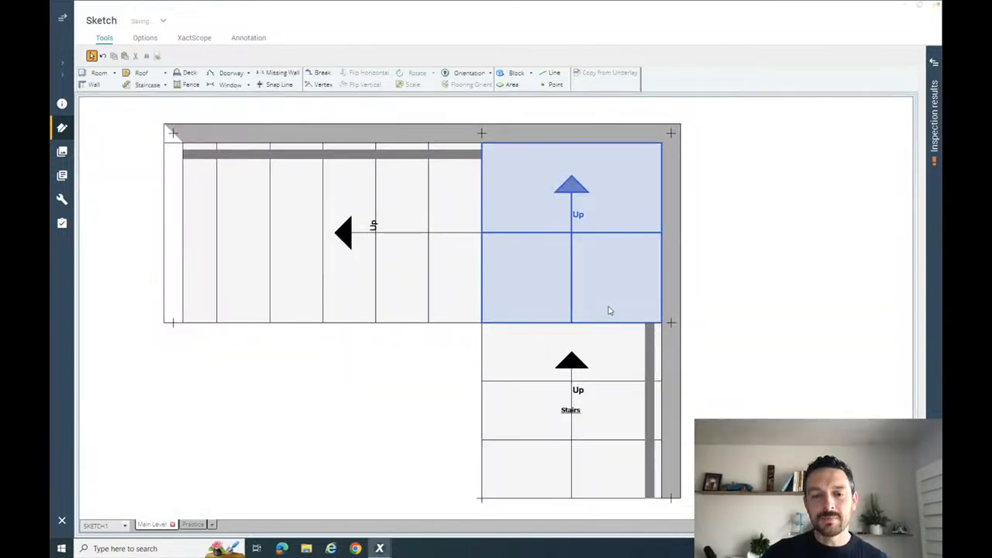
click(610, 344)
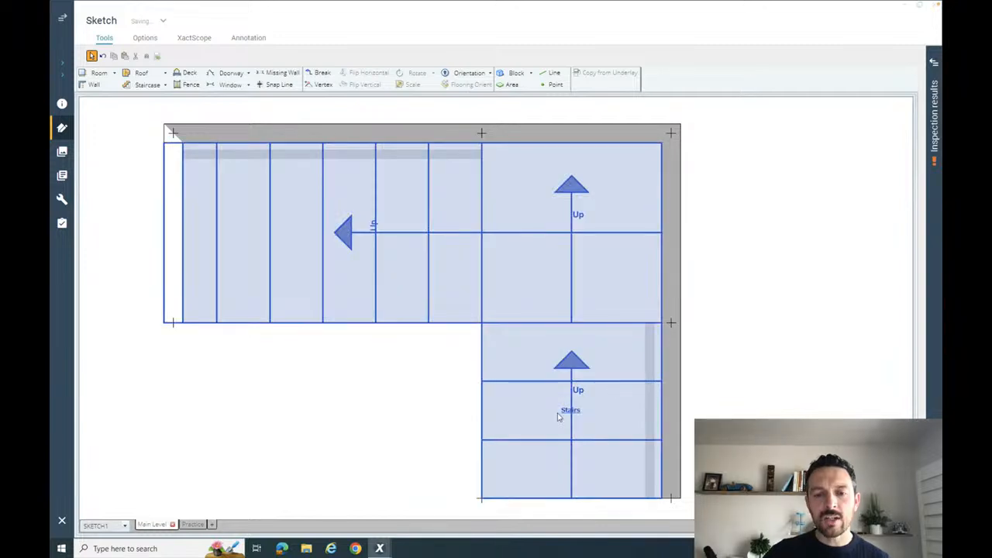
click(464, 394)
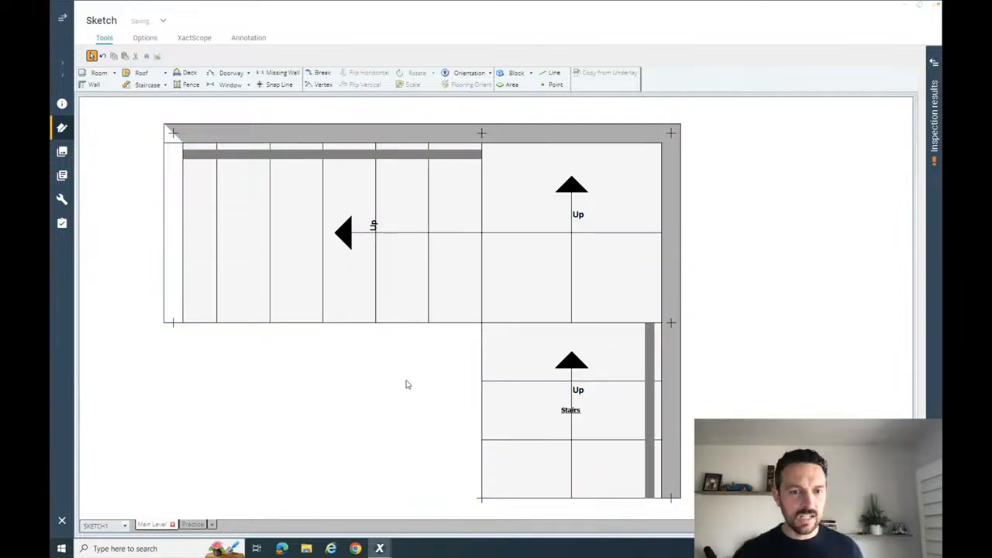
click(548, 429)
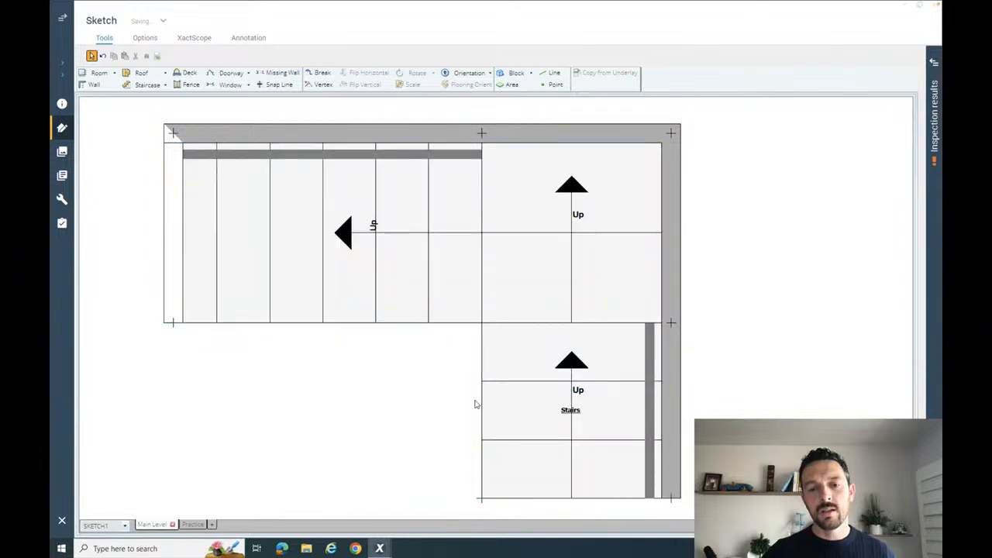
- Check the riser height in the staircase properties of the lower flight and of the upper flight
click(573, 418)
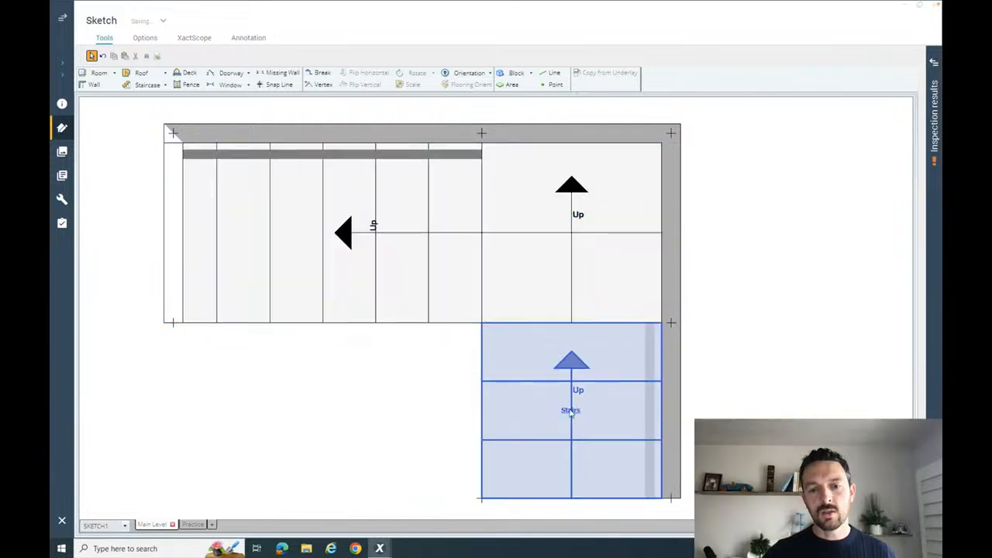
click(777, 335)
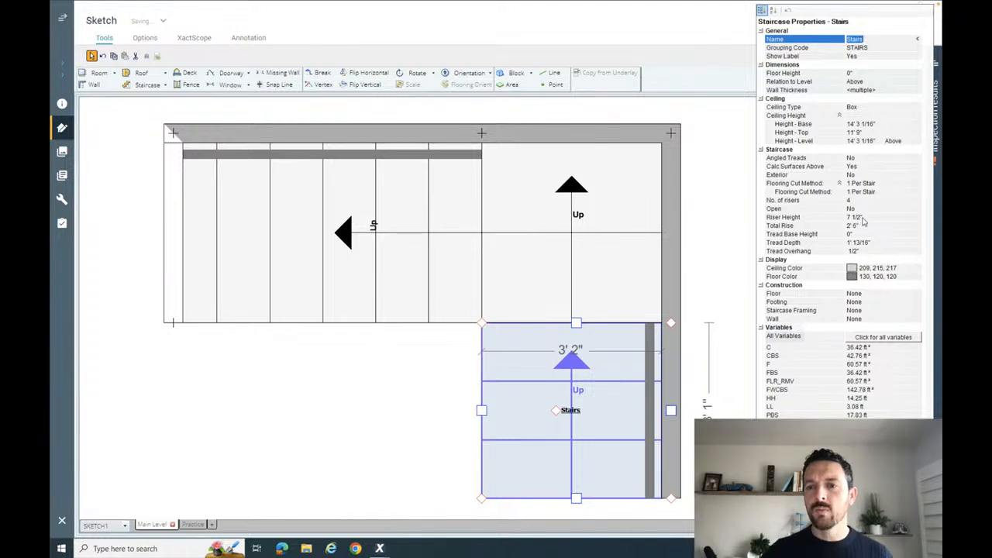
click(431, 357)
click(352, 284)
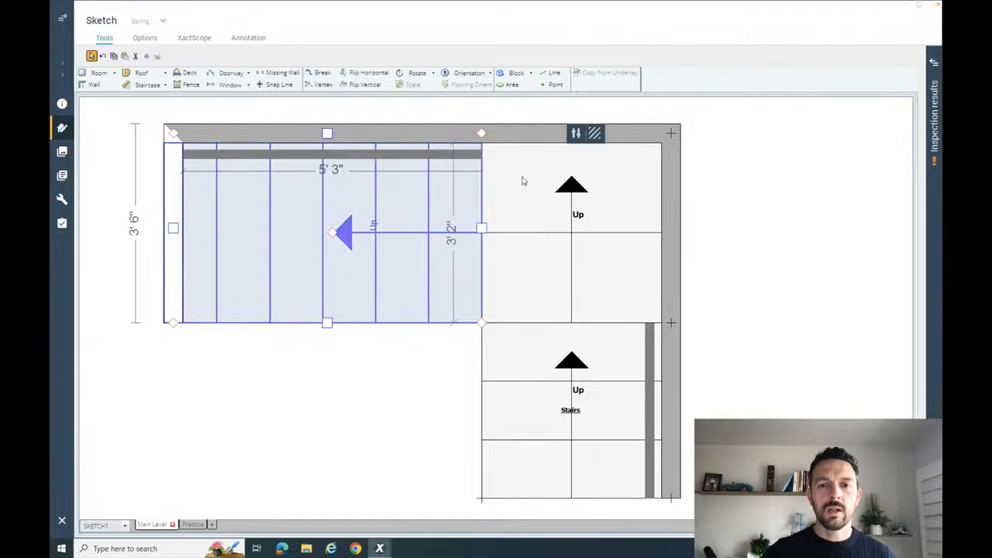
click(576, 133)
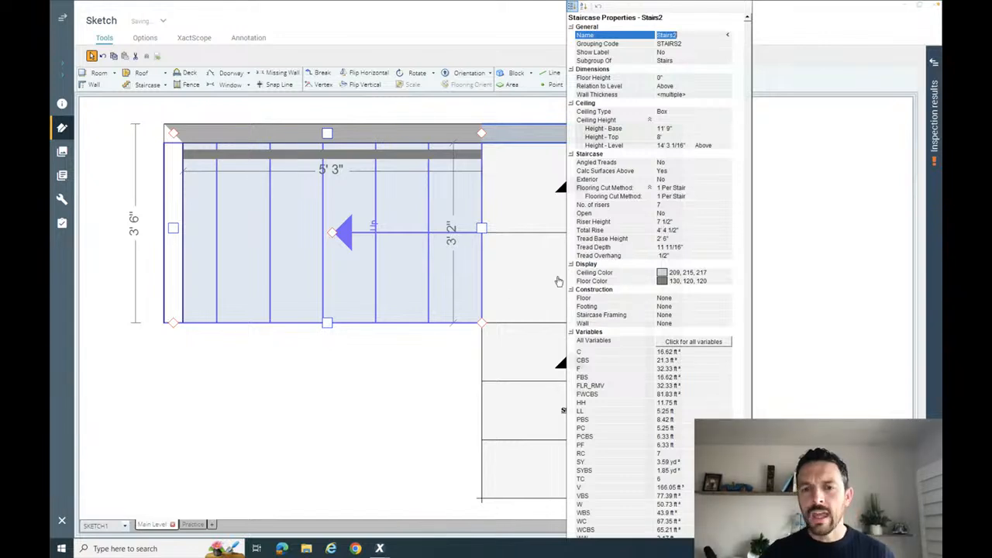
click(431, 354)
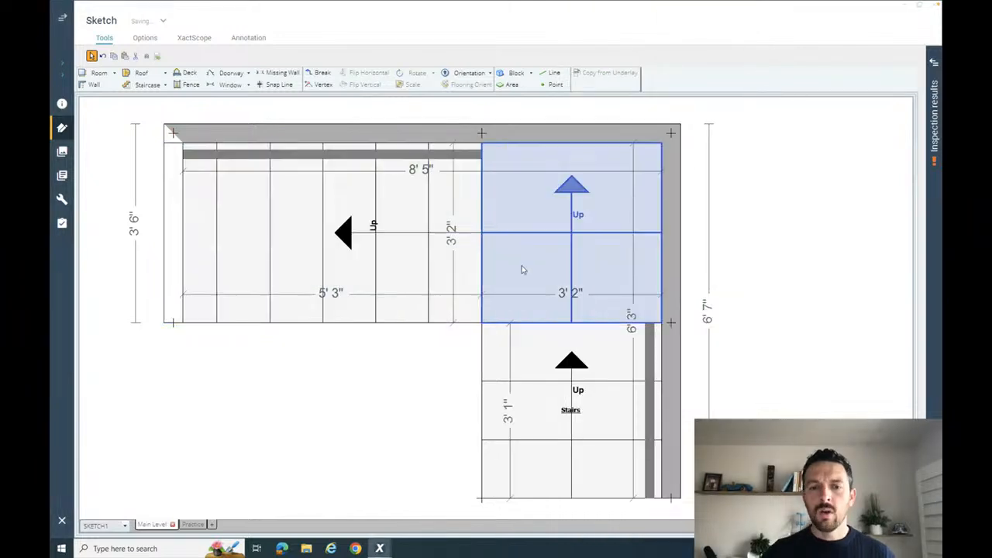
- Set the riser height of the corner landing to 7 1/2" in its staircase properties
click(525, 268)
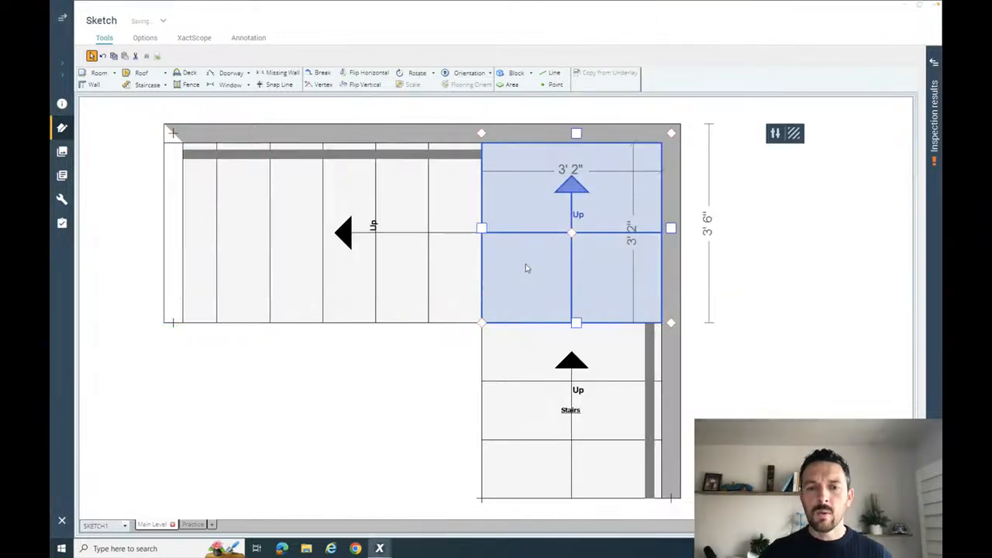
click(774, 137)
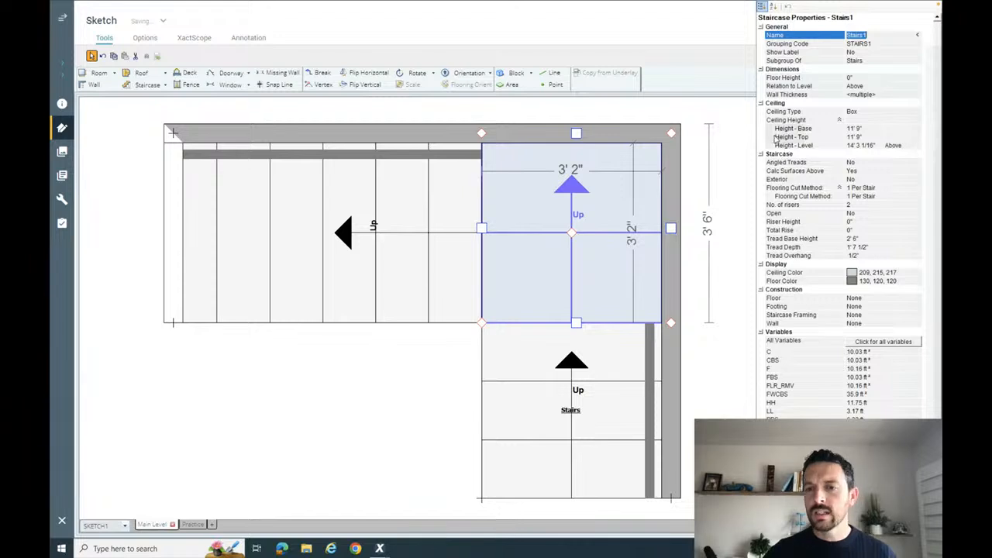
click(853, 222)
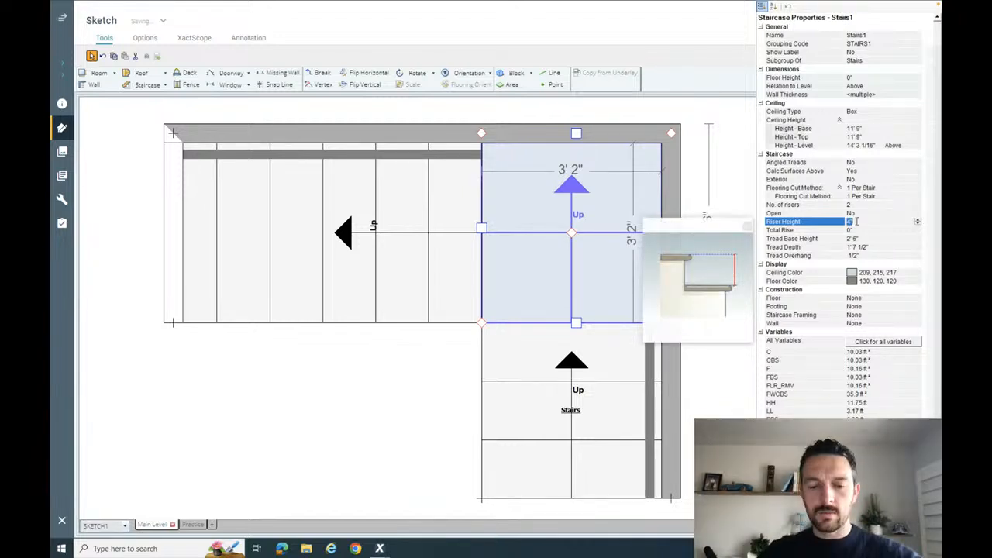
text(7)
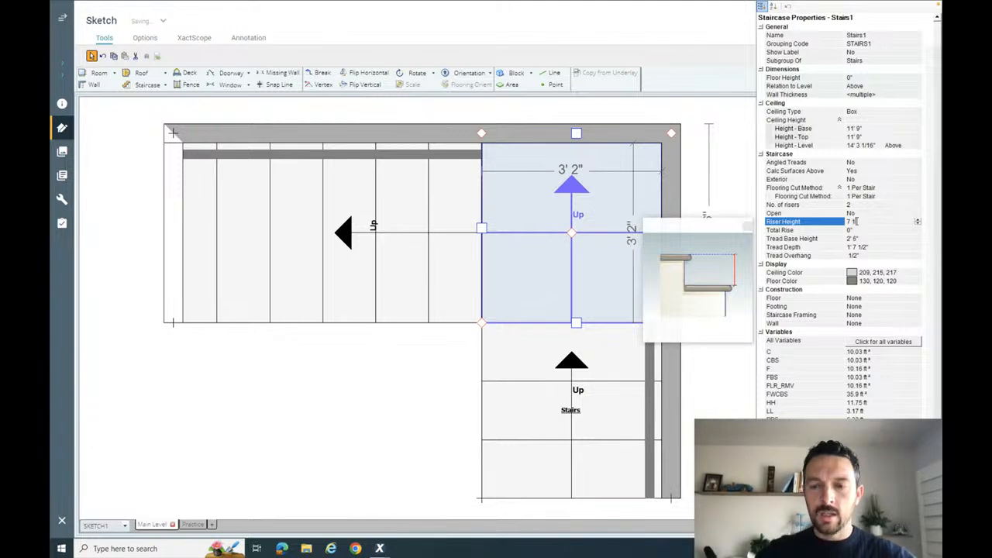
text( 1/2)
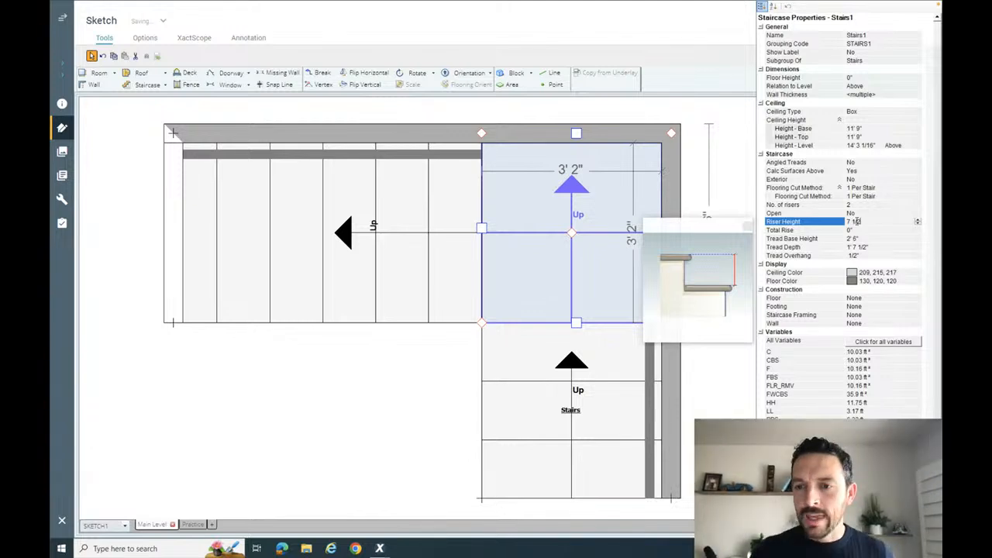
key(Return)
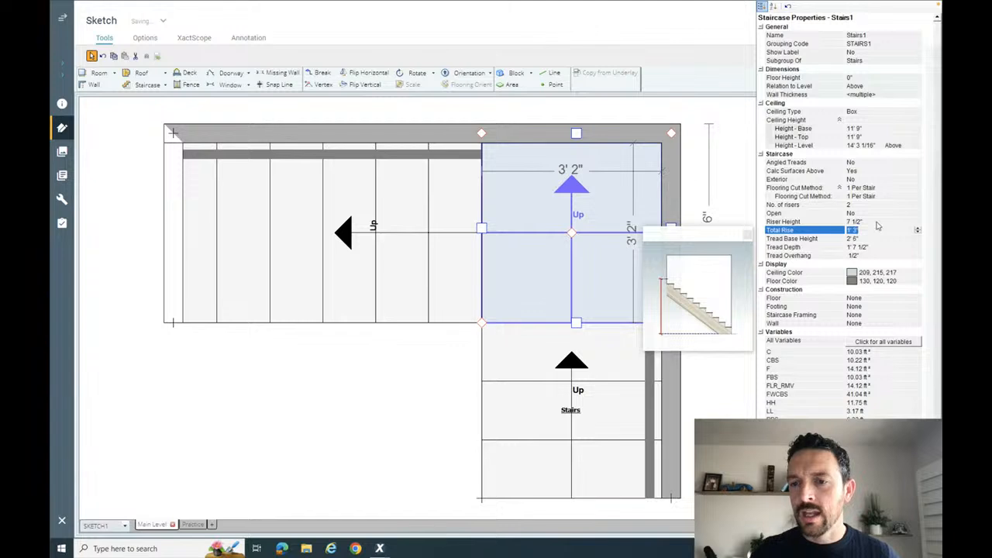
click(739, 160)
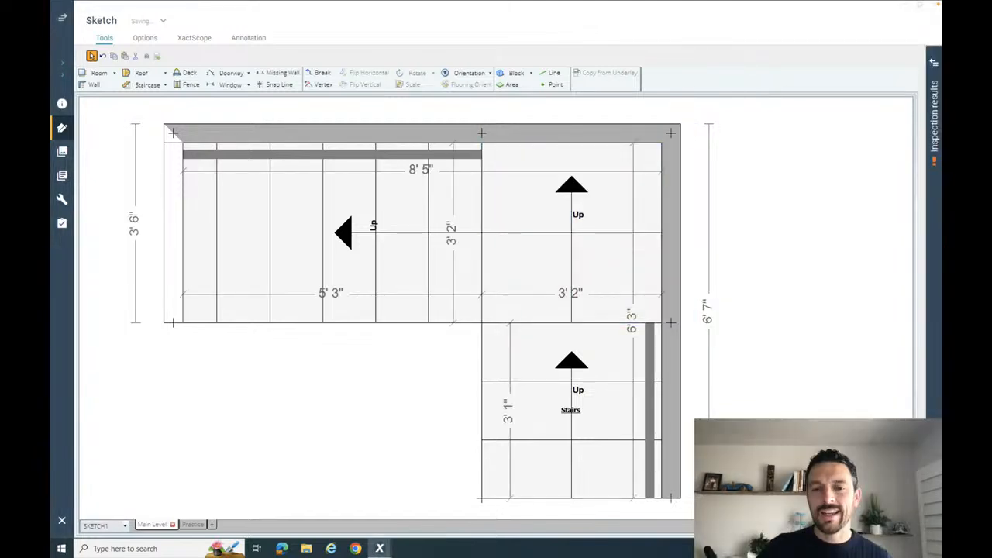
- Inspect in 3D how the raised landing steps meet the upper flight, then go back to the plan
key(F8)
drag(771, 411, 634, 380)
drag(576, 405, 584, 355)
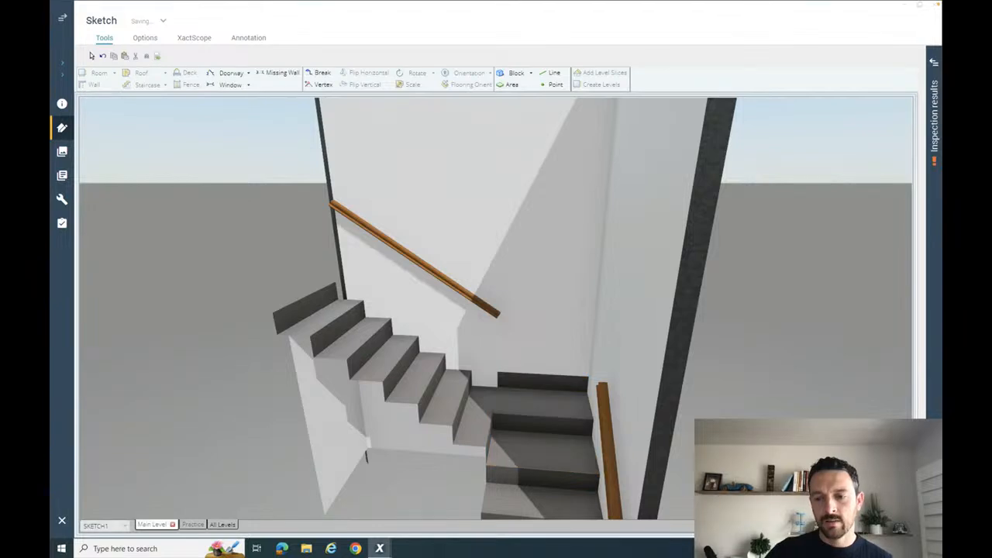
click(845, 525)
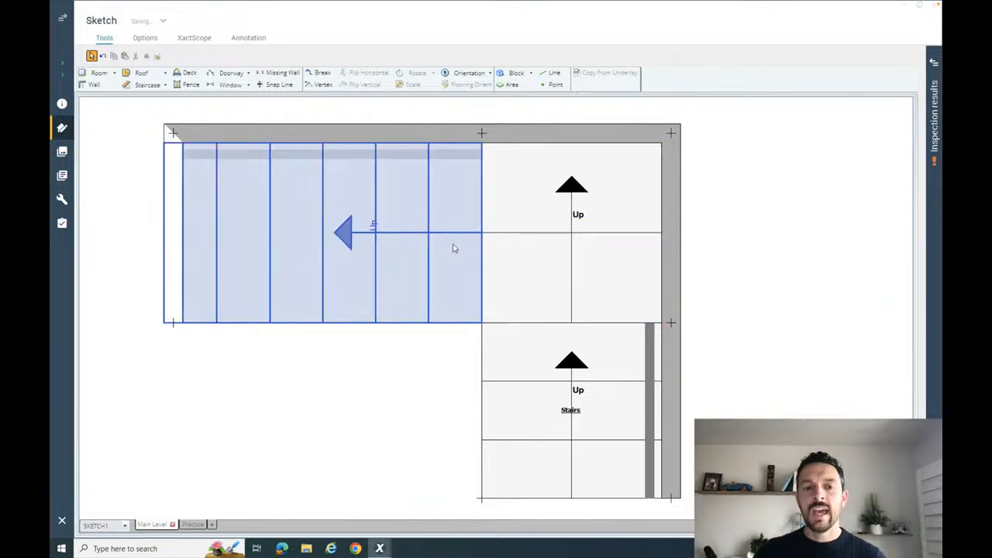
- Set the tread base height of the upper flight to 3' 9"
click(411, 253)
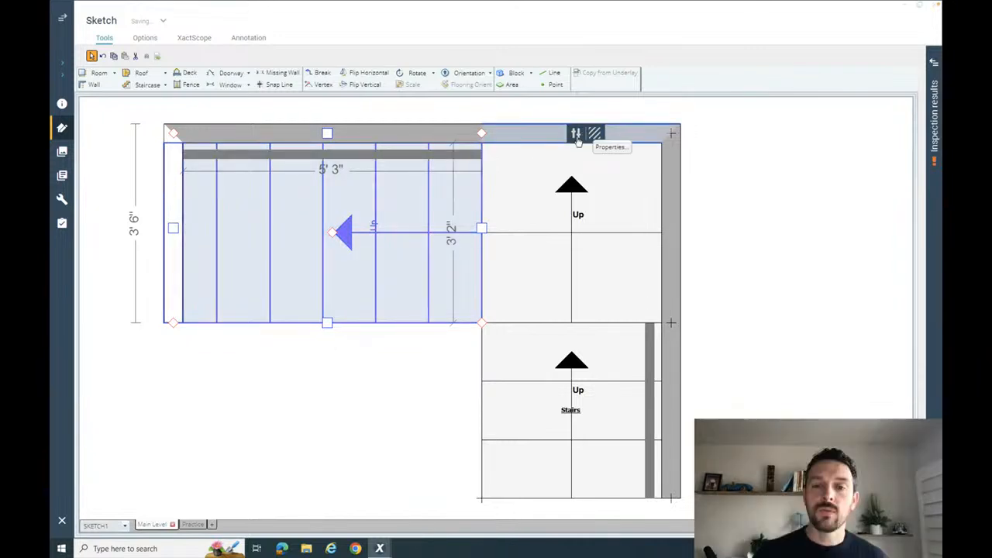
click(576, 136)
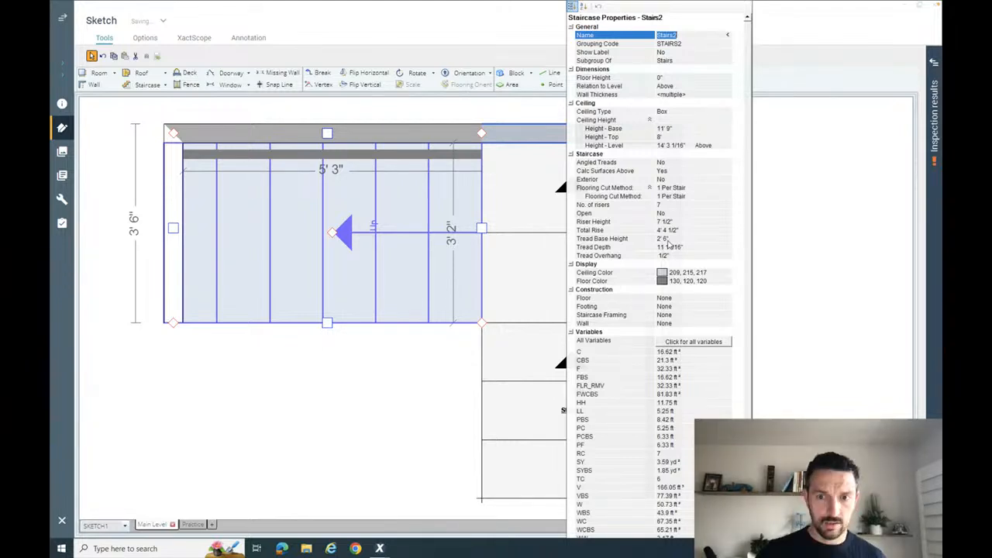
click(665, 240)
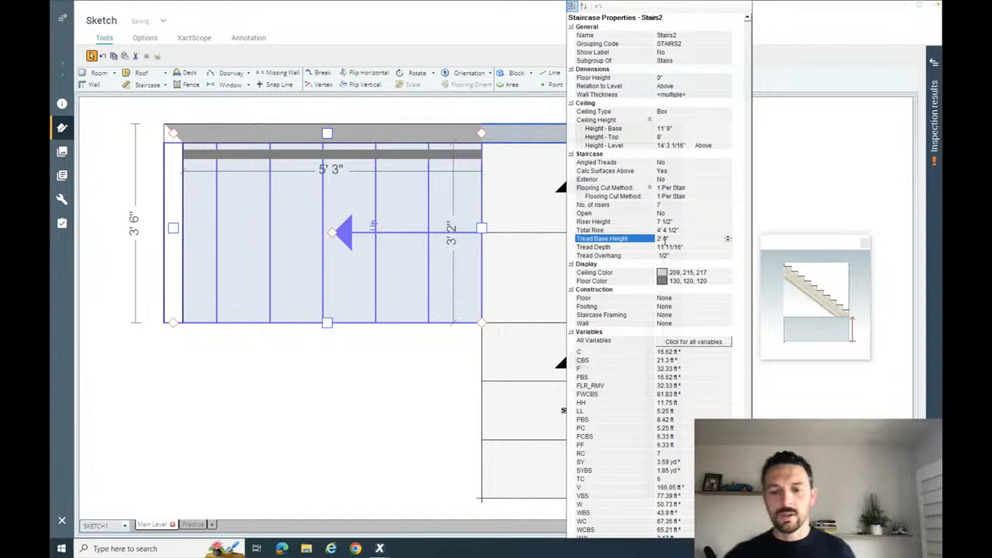
key(BackSpace)
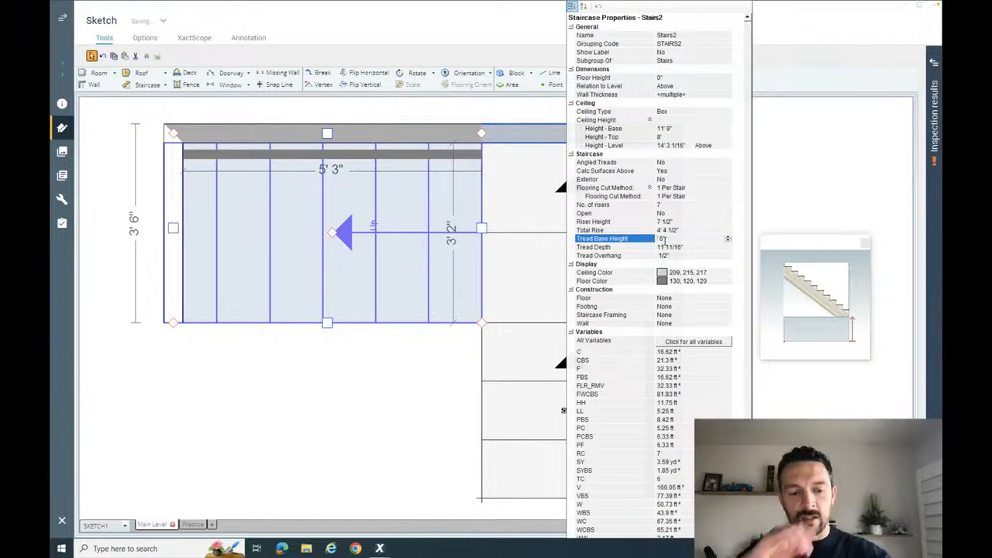
text(3' 8)
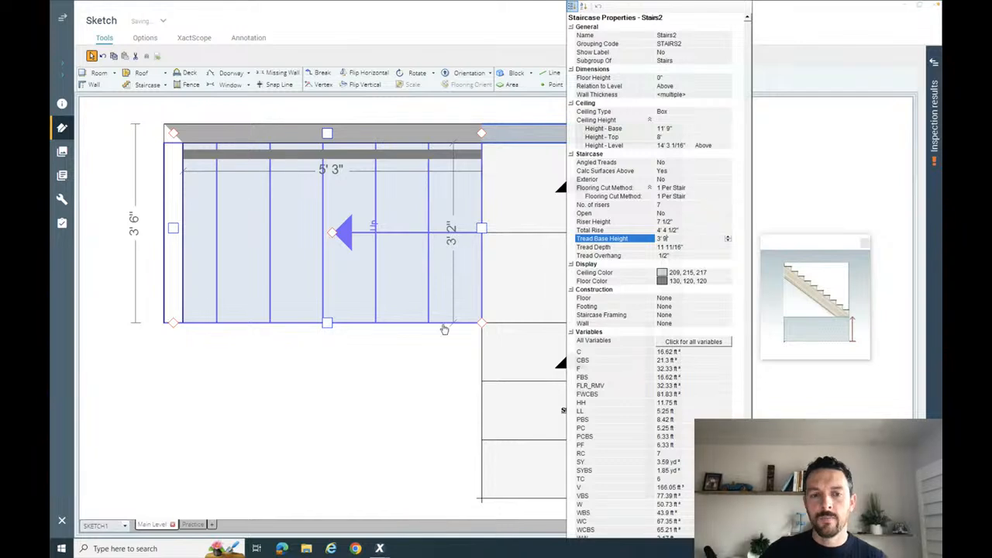
click(443, 366)
- Review the raised upper flight against the landing in 3D and return to the plan view
click(405, 268)
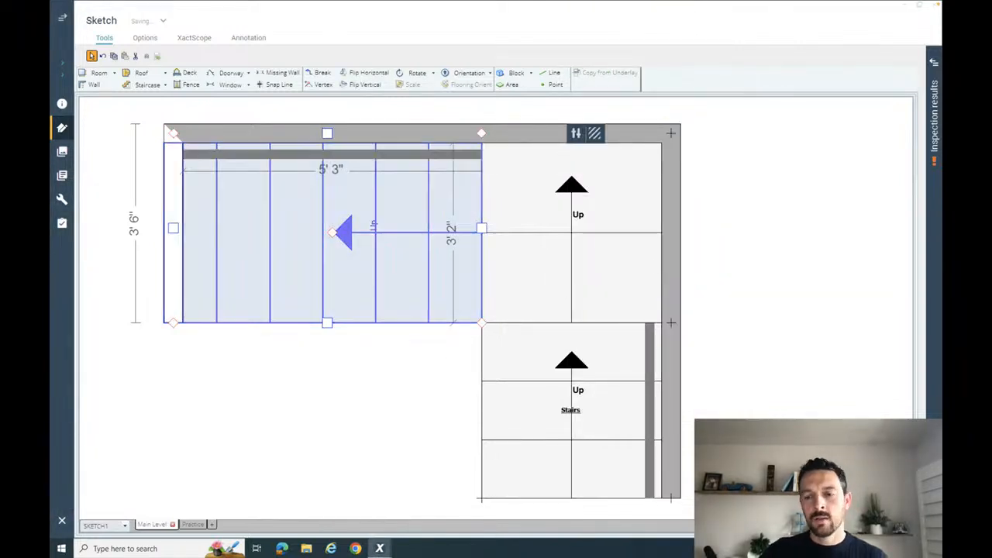
click(862, 526)
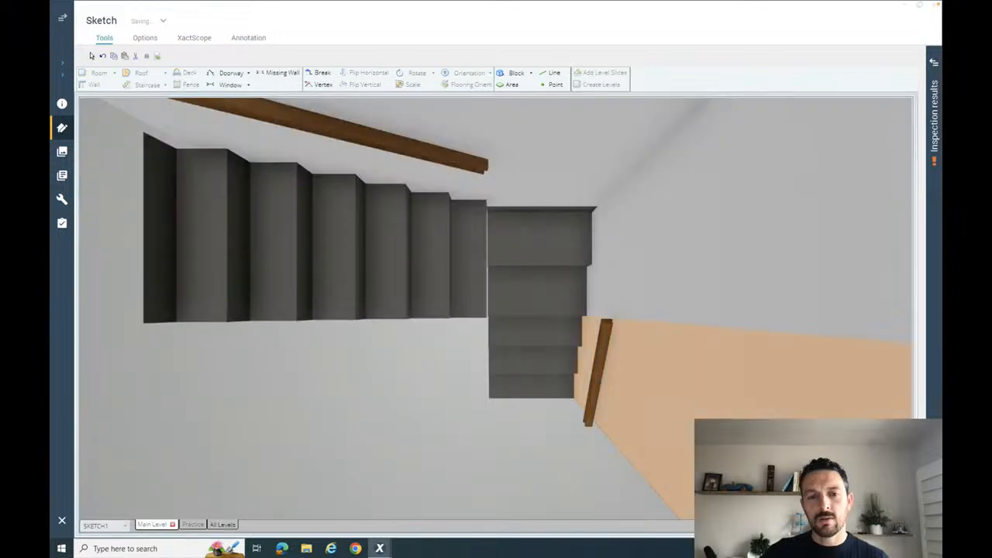
drag(794, 380, 738, 323)
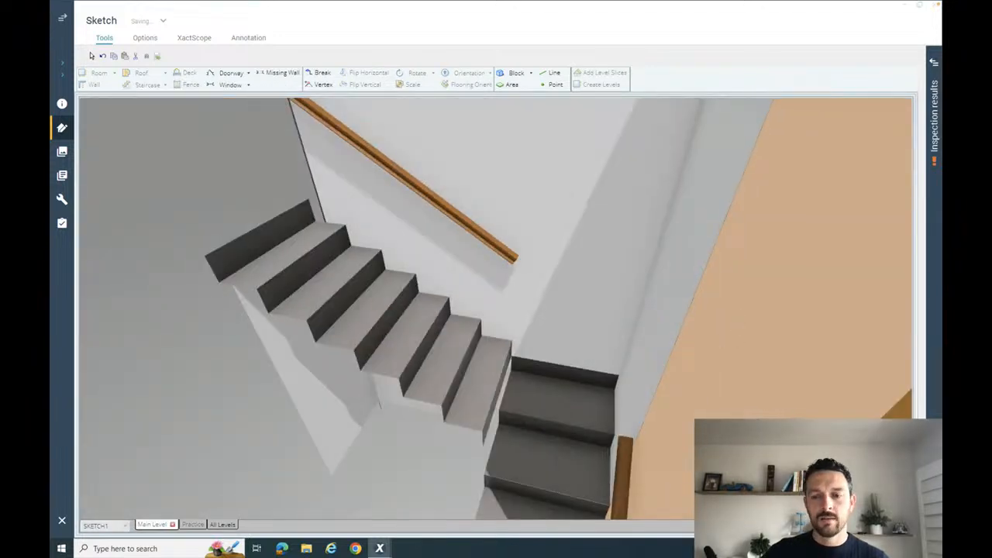
click(862, 525)
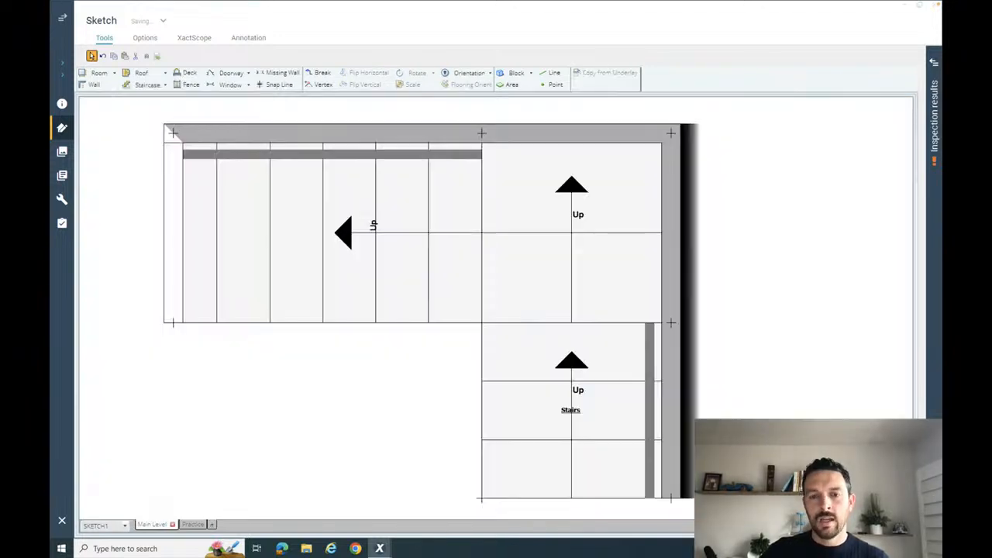
- Enable angled treads for the corner landing by setting Angled Treads to Yes in its staircase properties
click(542, 280)
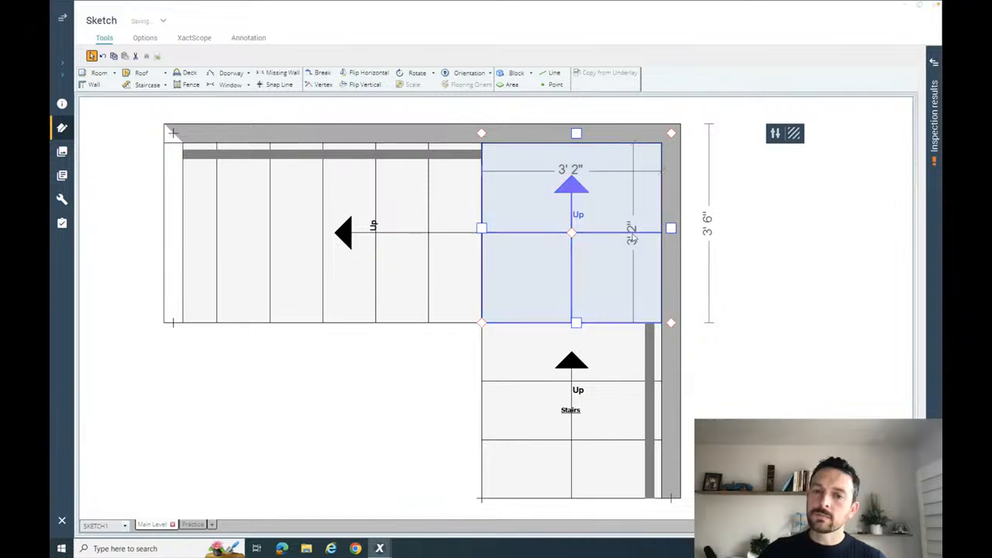
click(775, 133)
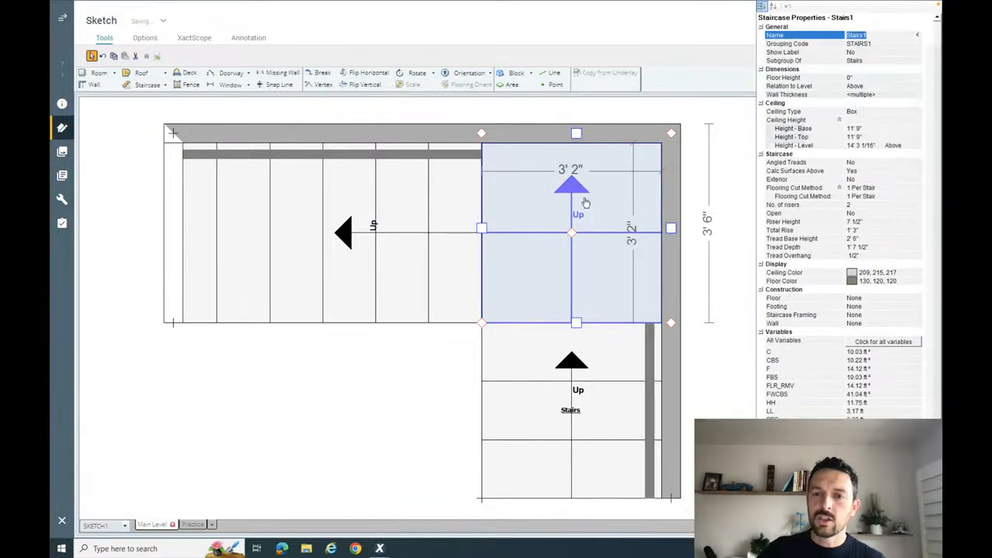
click(812, 162)
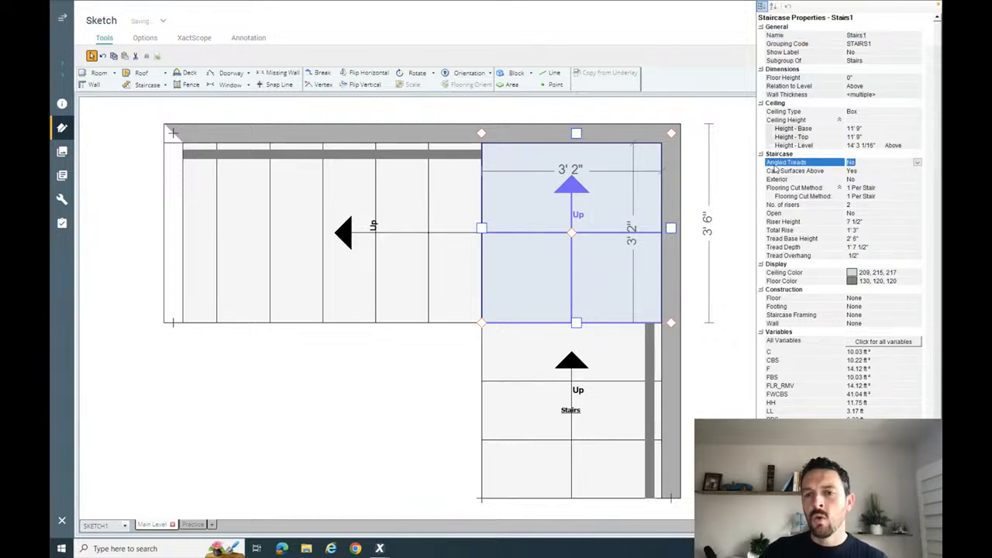
click(916, 163)
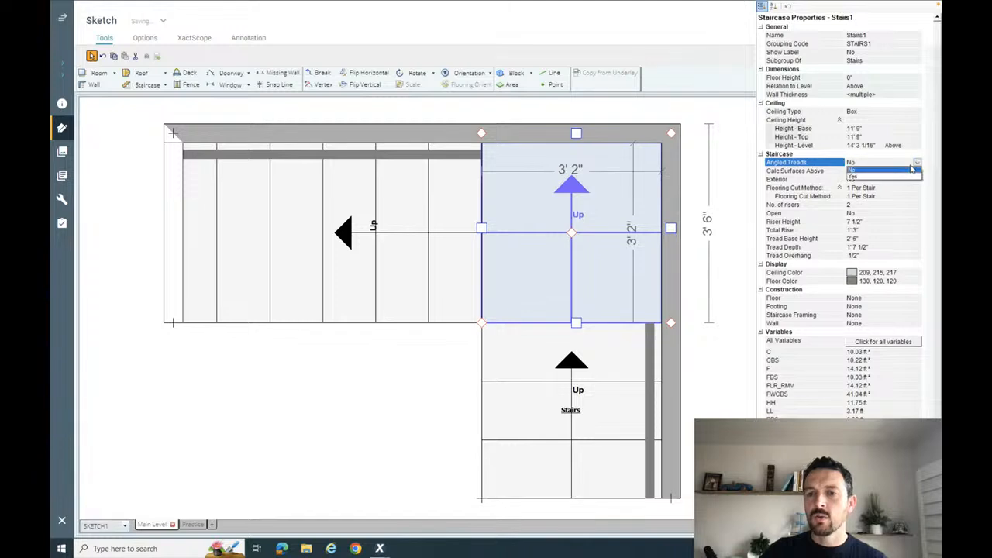
click(899, 178)
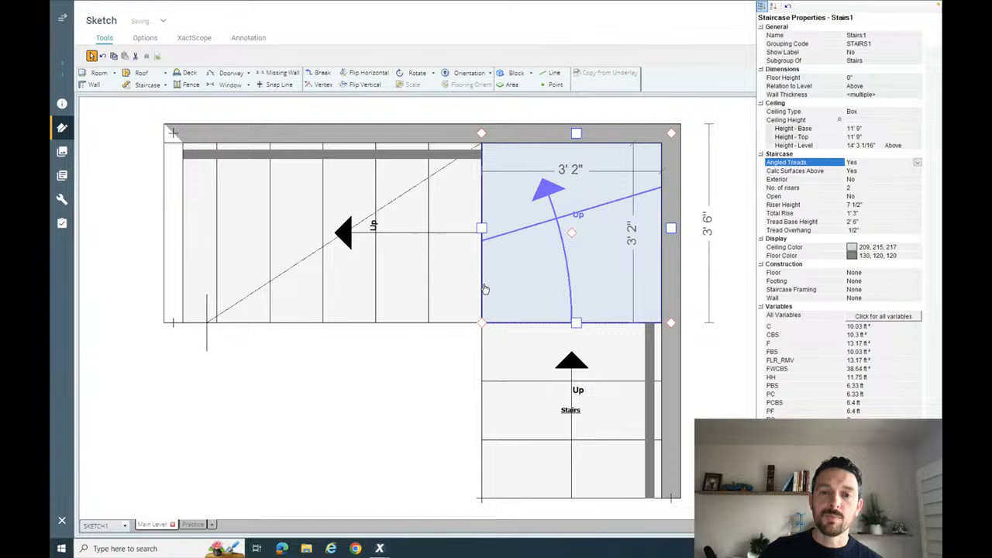
- Move the landing's angled-tread pivot below the upper flight so the tread line runs diagonally corner to corner, and check it in 3D
scroll(556, 279, down, 2)
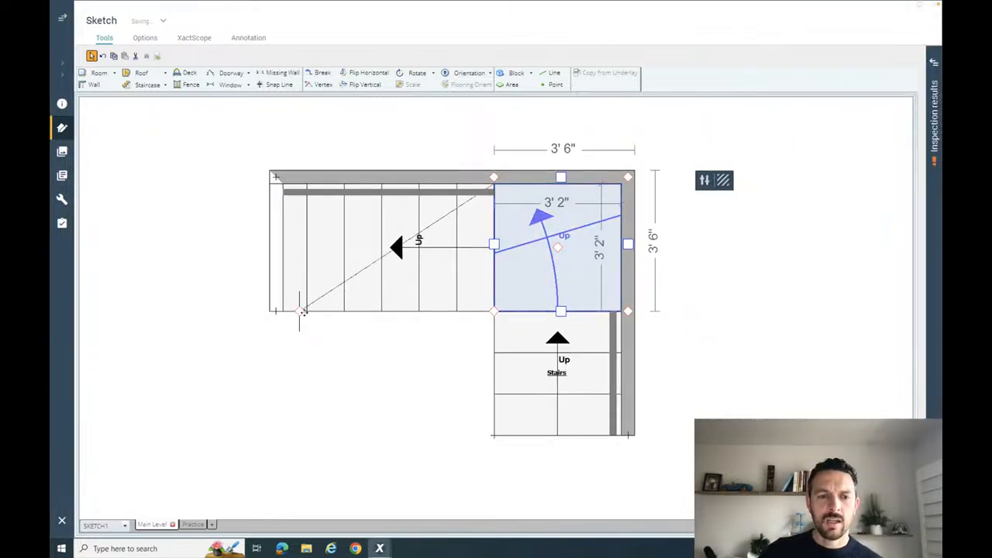
drag(300, 311, 335, 469)
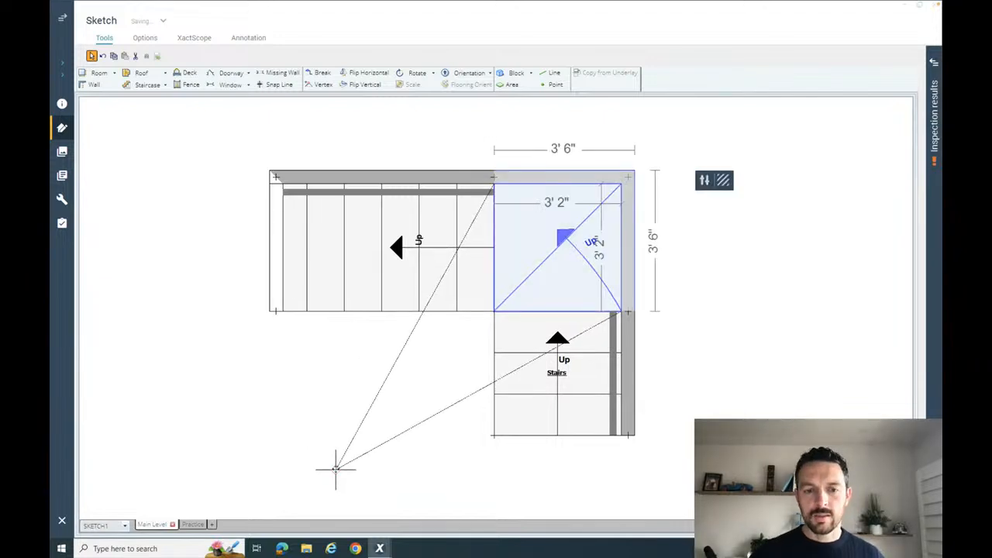
click(302, 412)
click(822, 526)
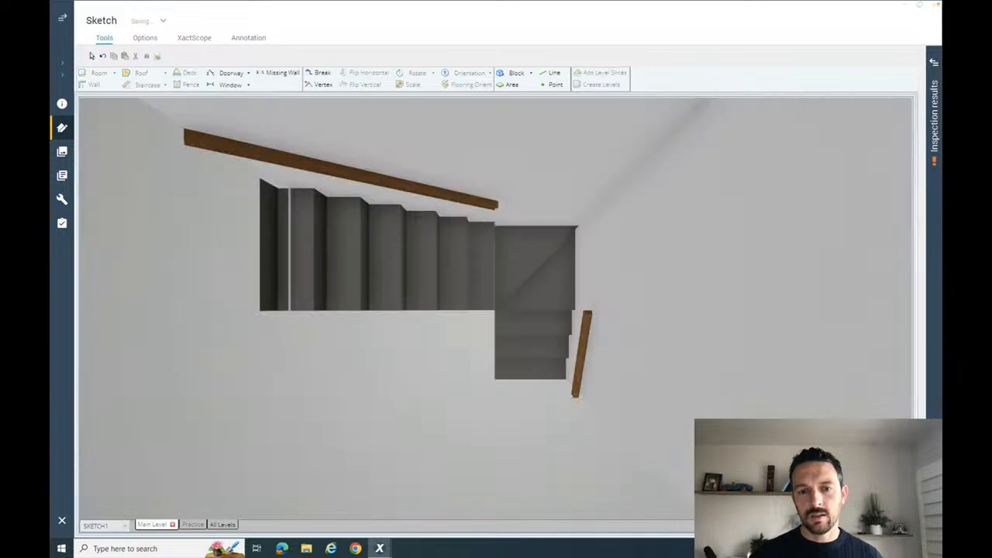
drag(626, 411, 448, 432)
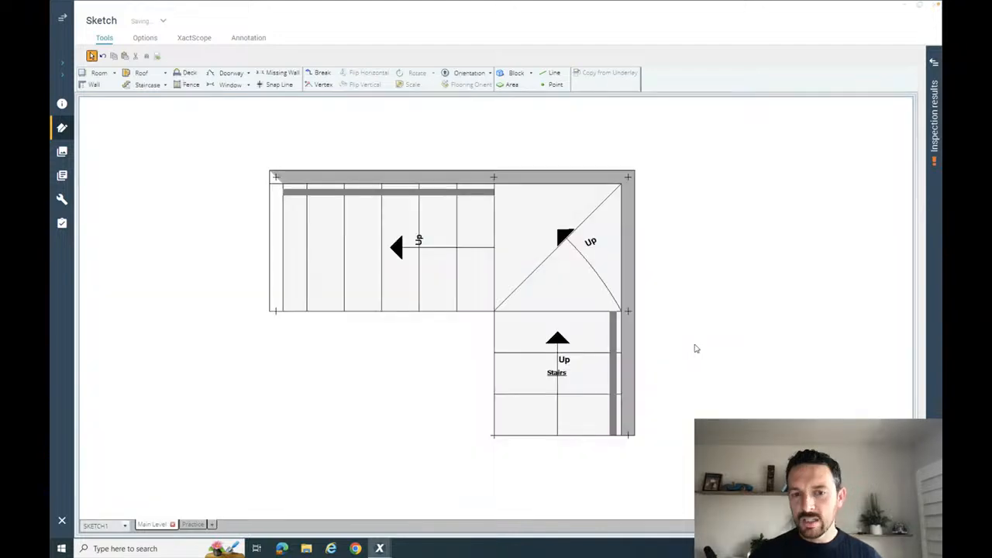
- Try moving the corner landing's angled-tread pivot closer to the foot of the lower flight
click(583, 290)
click(583, 290)
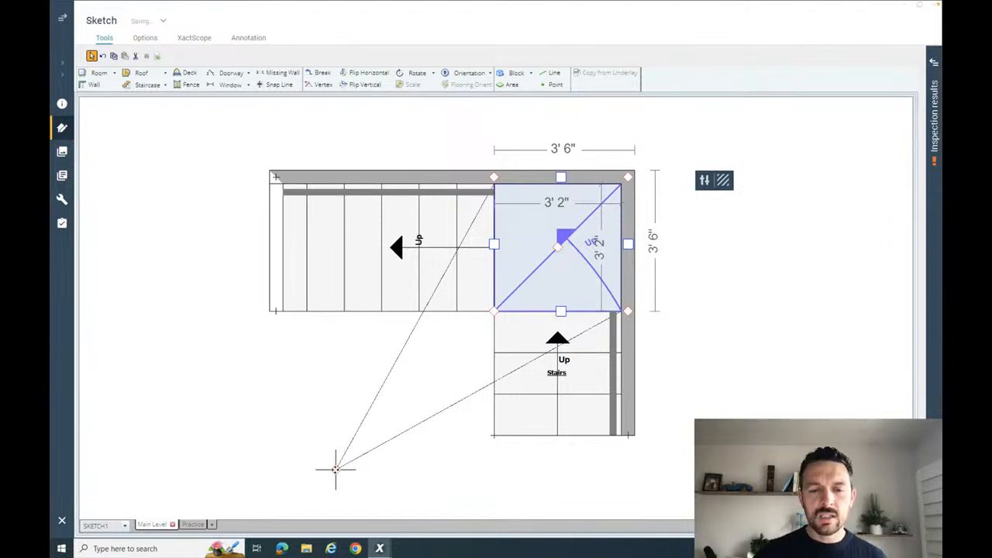
drag(336, 470, 433, 487)
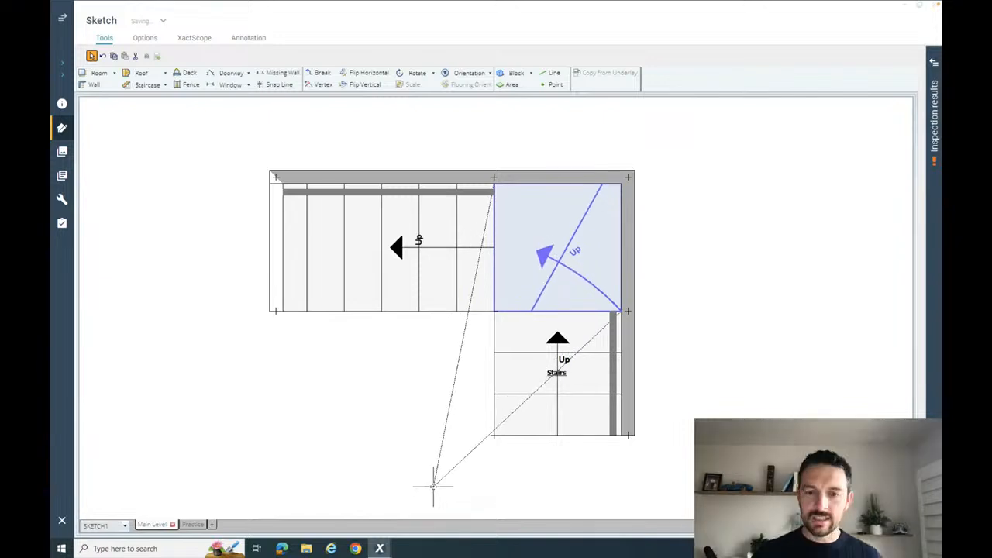
click(434, 487)
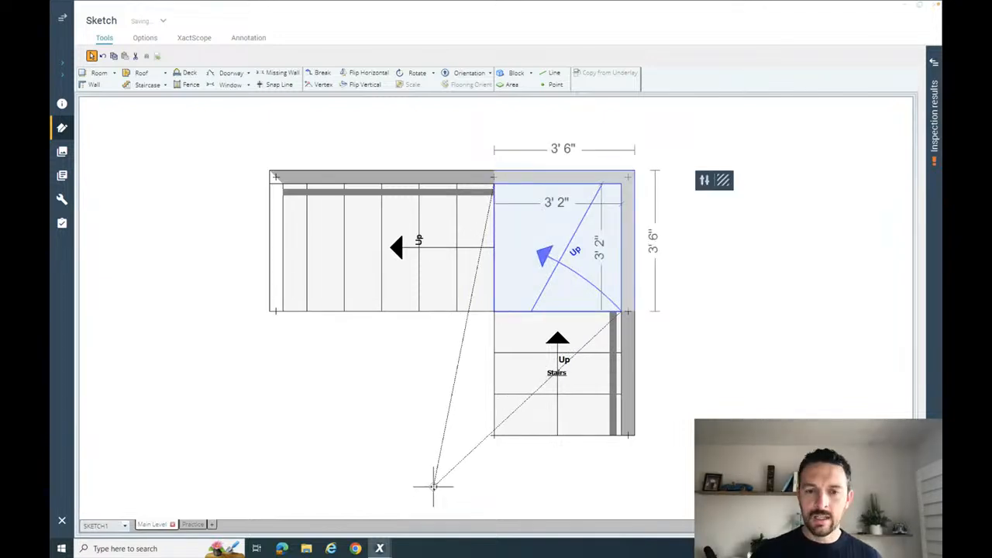
- Move the pivot back away from the lower flight to realign the landing's tread line diagonally, and inspect it in 3D
drag(433, 485, 351, 454)
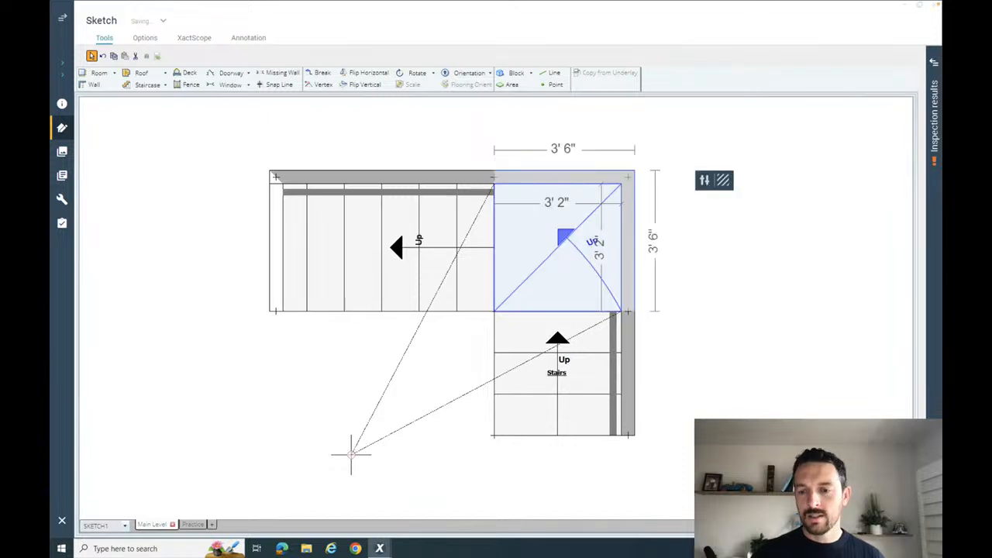
click(837, 526)
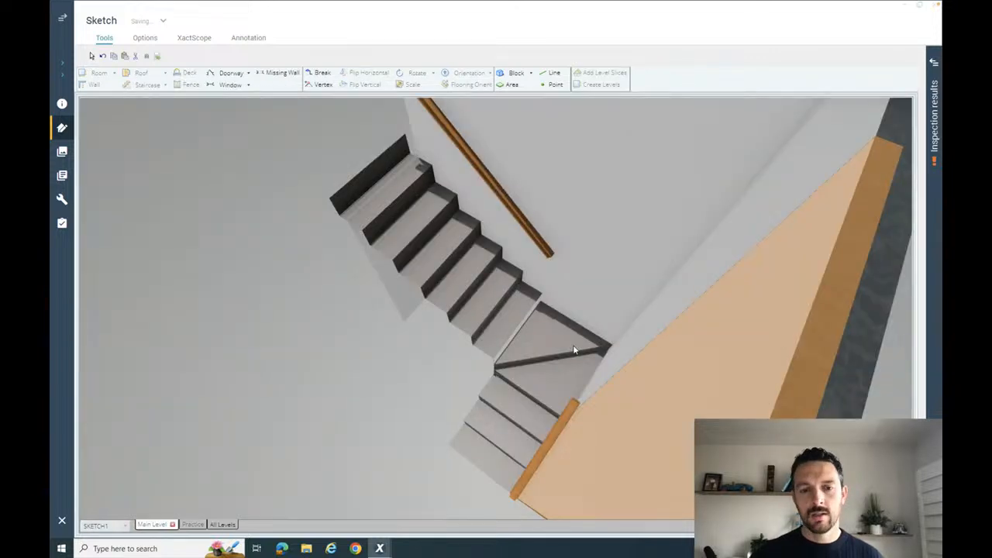
drag(575, 350, 429, 327)
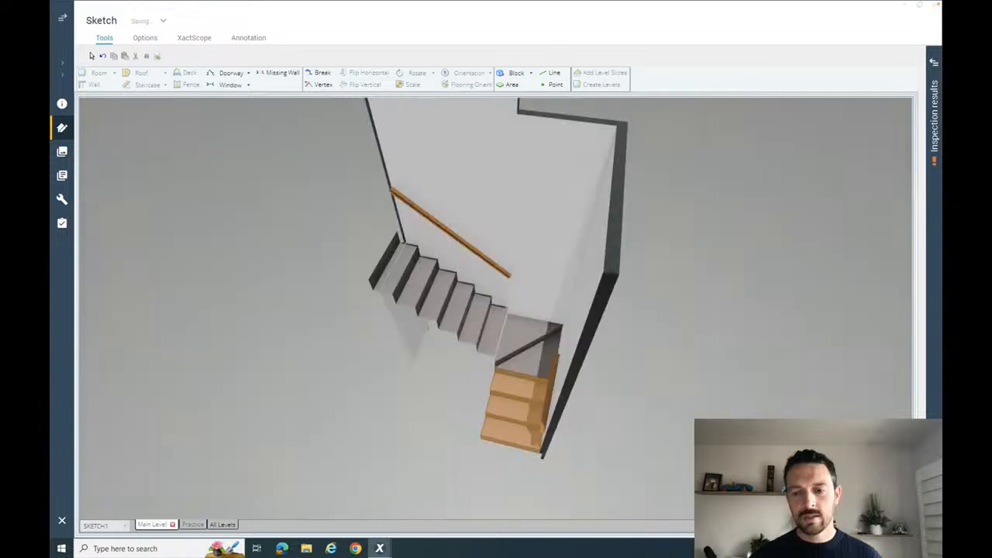
key(F8)
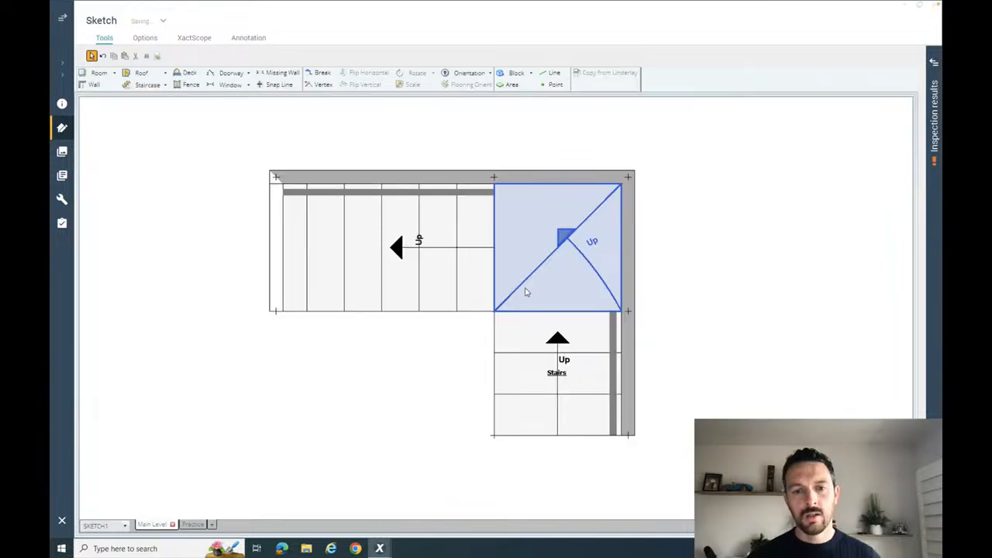
- Shift the pivot slightly towards the lower flight to take the tread line off the inner corner, and examine the offset in 3D
click(526, 292)
click(415, 481)
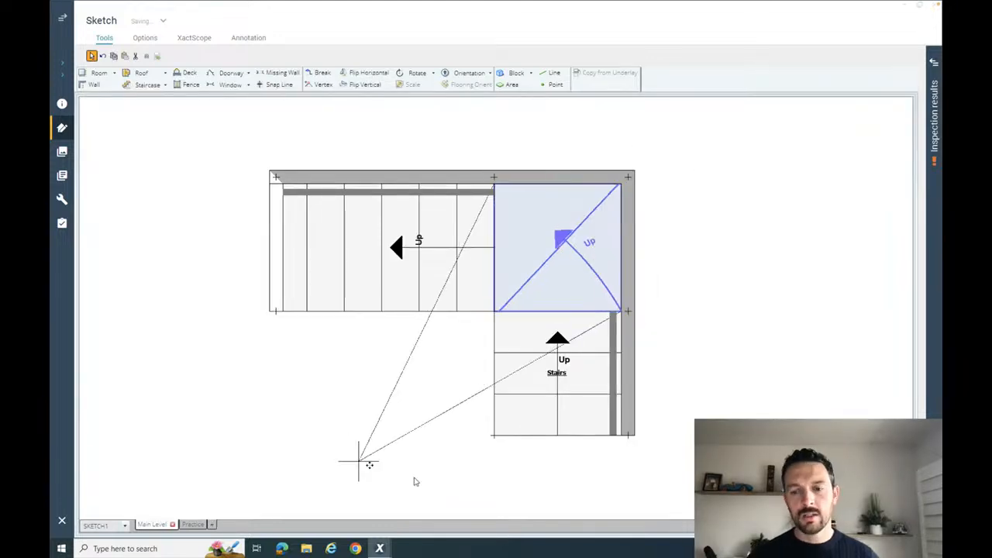
mouse_move(370, 466)
mouse_down()
mouse_move(359, 462)
mouse_move(371, 472)
mouse_up()
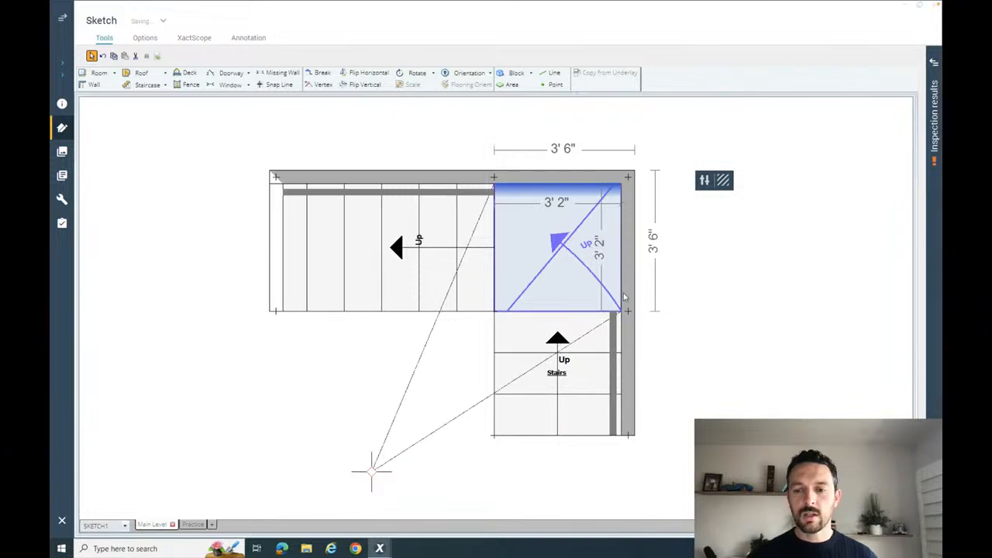
key(F8)
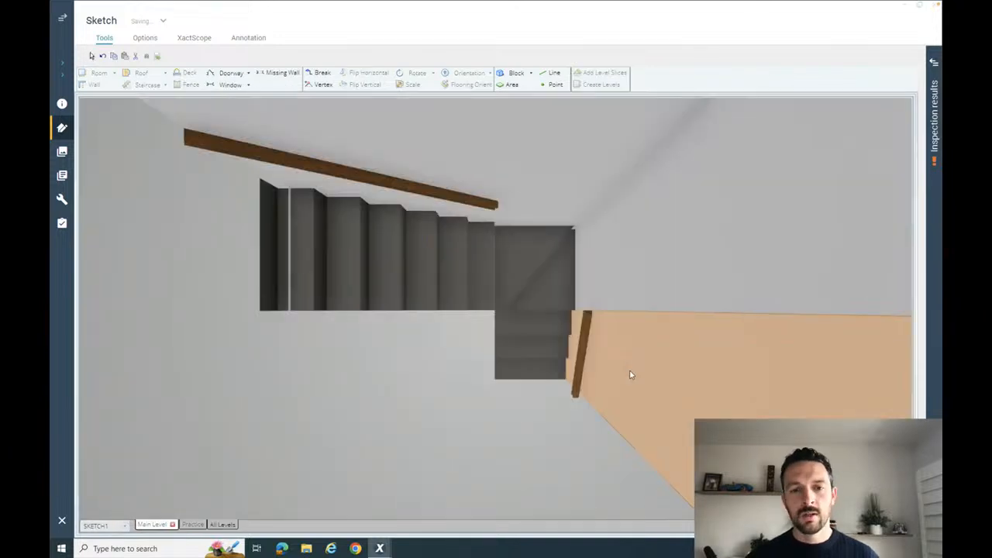
mouse_move(630, 375)
mouse_down()
mouse_move(580, 325)
mouse_move(578, 357)
mouse_up()
key(F8)
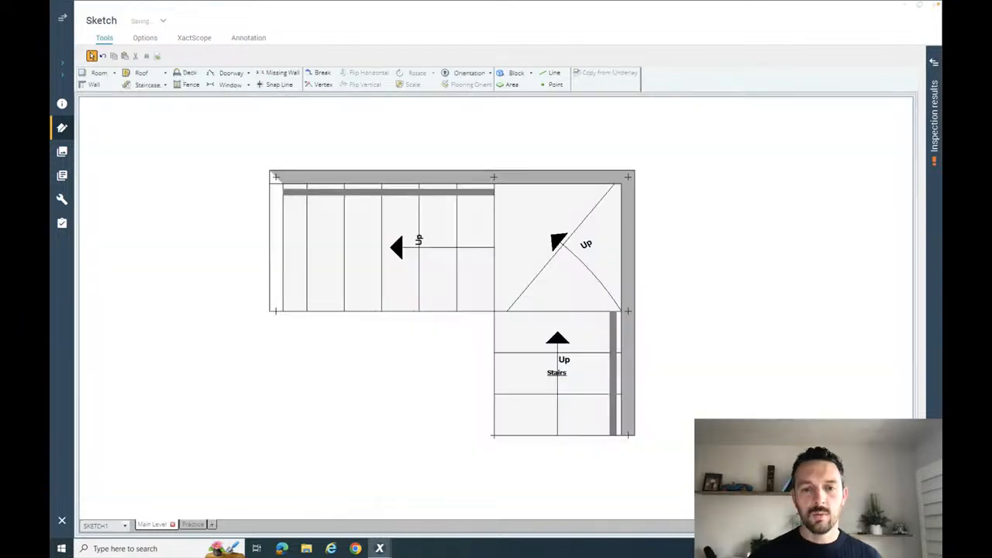
- Bring the landing's tread line back onto both corners by adjusting the pivot, and review the result in 3D
click(531, 258)
drag(371, 470, 349, 459)
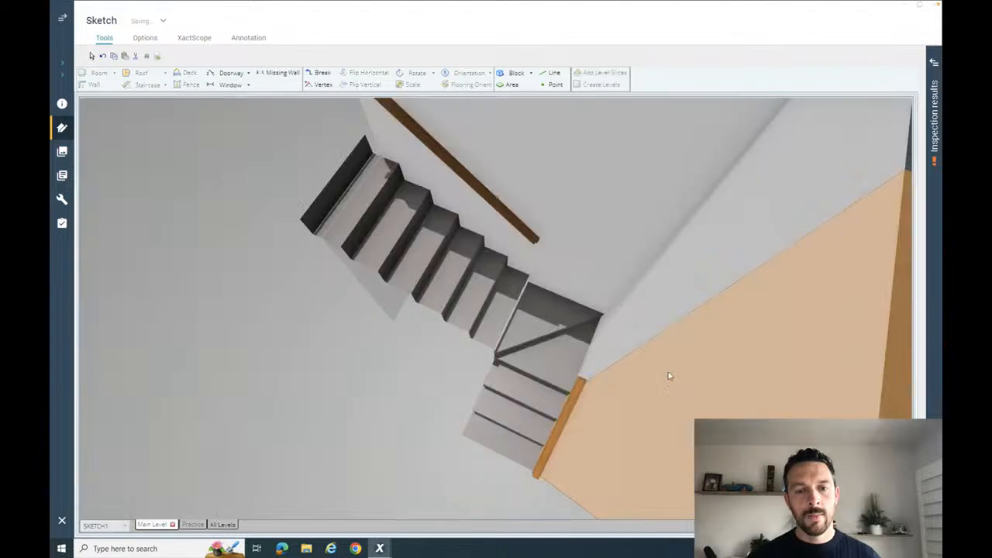
drag(671, 376, 698, 426)
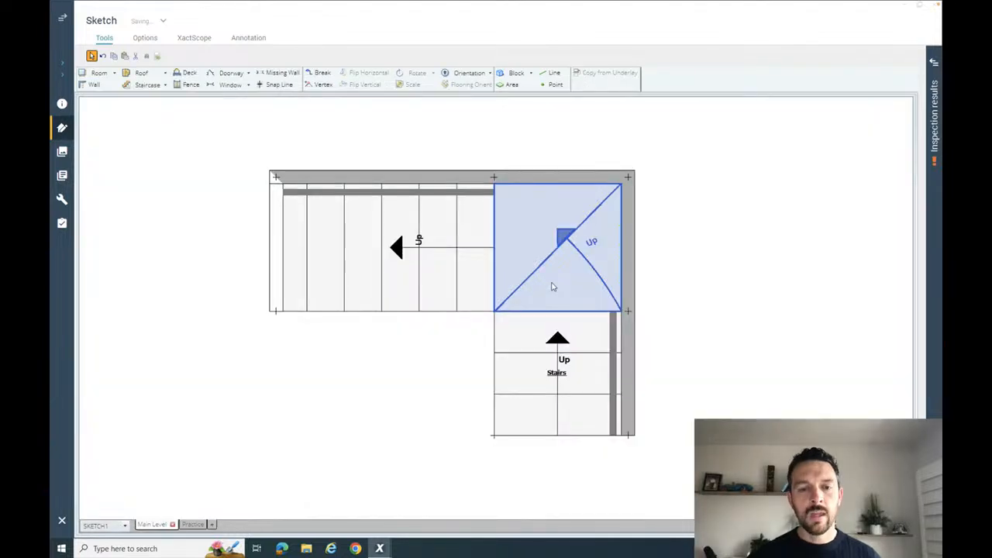
- Pull the angled-tread pivot in closer to the landing while keeping the diagonal tread line, and orbit the stairs in 3D
drag(553, 287, 401, 408)
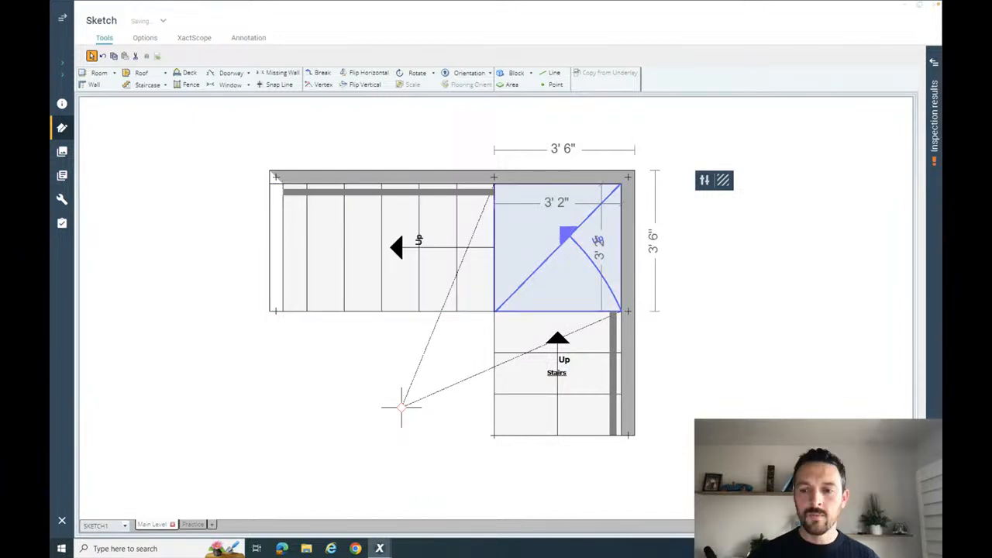
key(F8)
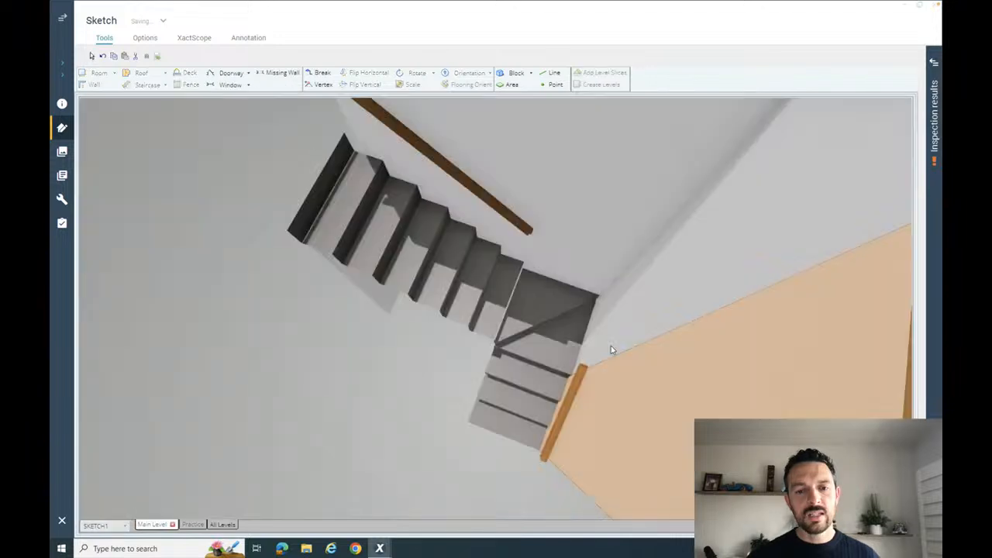
drag(611, 348, 500, 395)
click(500, 397)
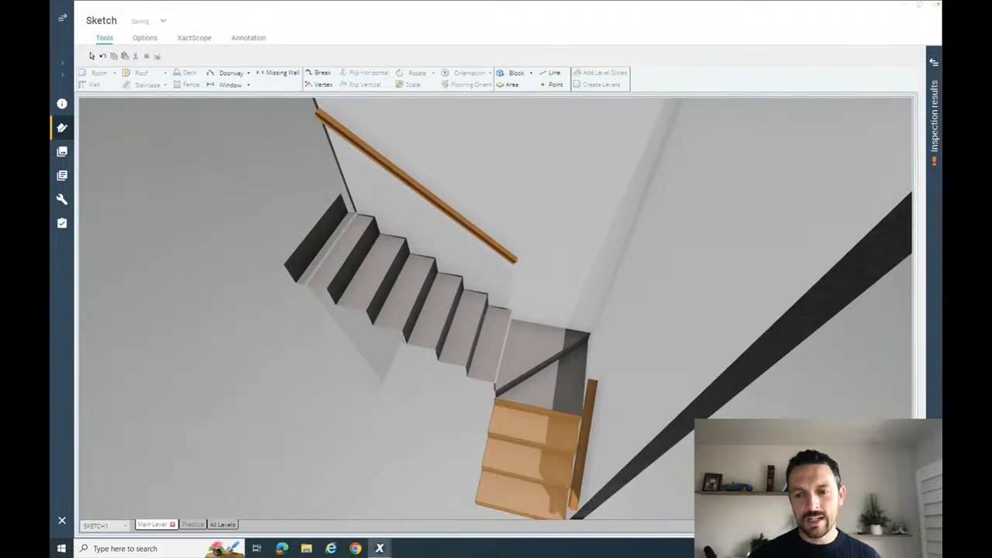
key(F8)
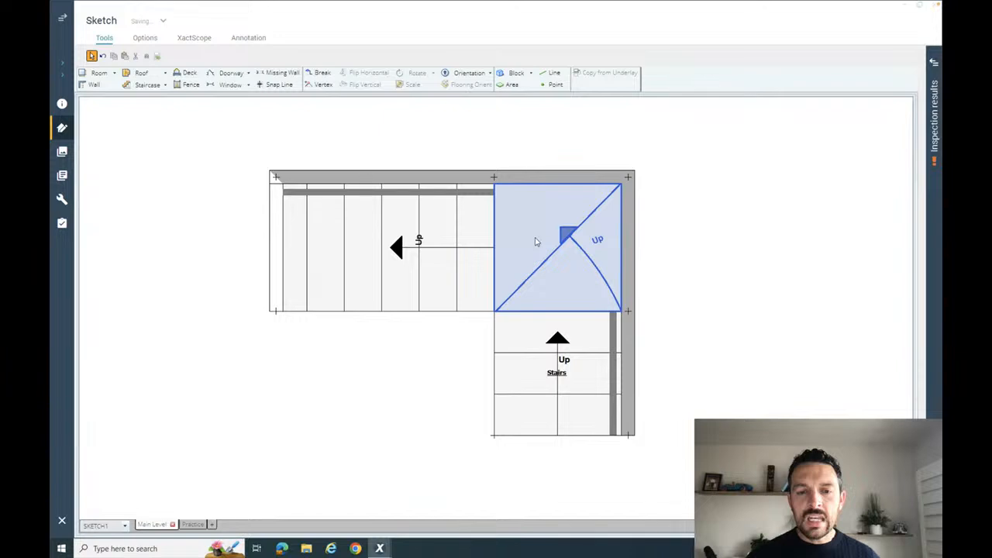
- Place the pivot farther out from the landing along the diagonal and compare the angled treads in 3D
click(535, 242)
drag(405, 407, 323, 482)
key(F8)
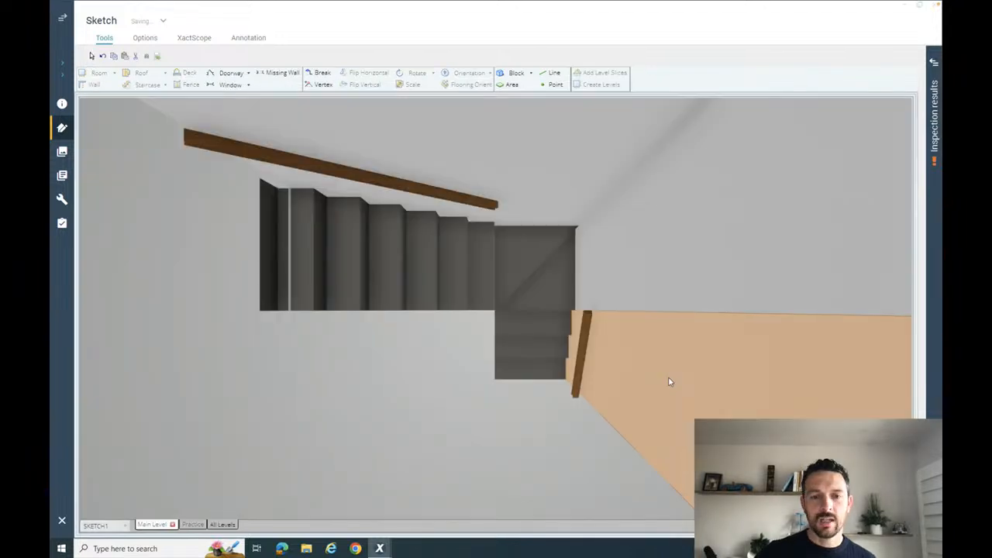
drag(671, 381, 643, 327)
key(F8)
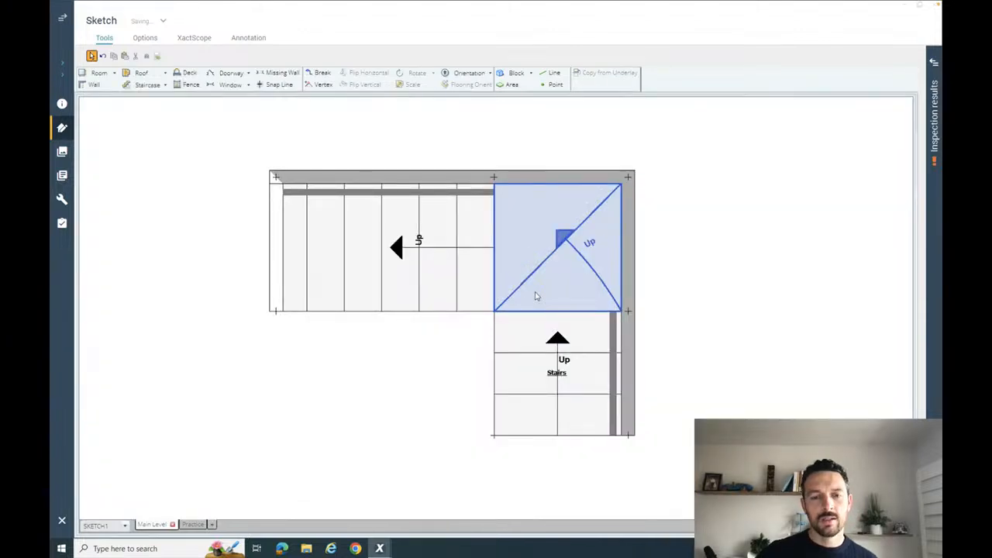
- Nudge the pivot so the tread line ends just beside the landing's inner corner, and look at the winder steps in 3D
click(332, 487)
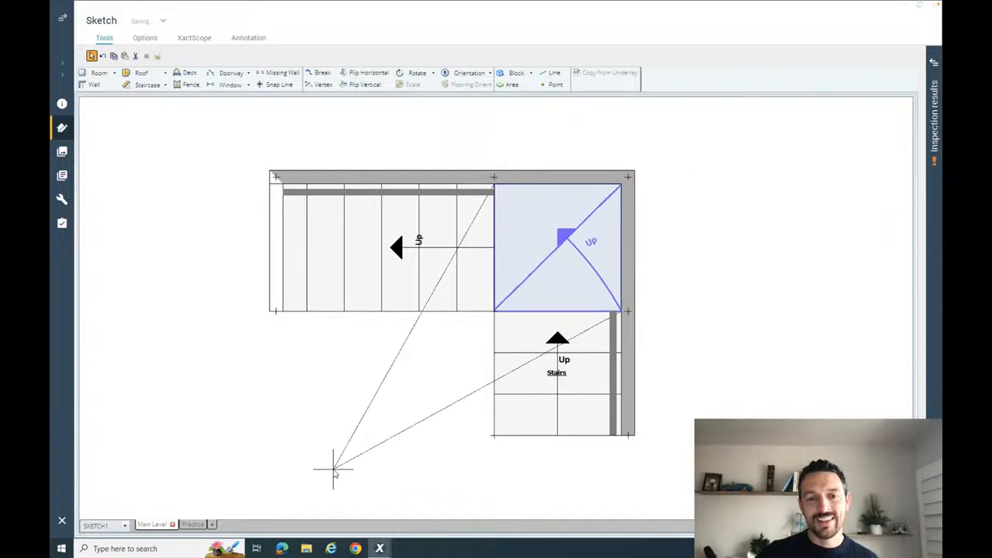
drag(345, 474, 345, 474)
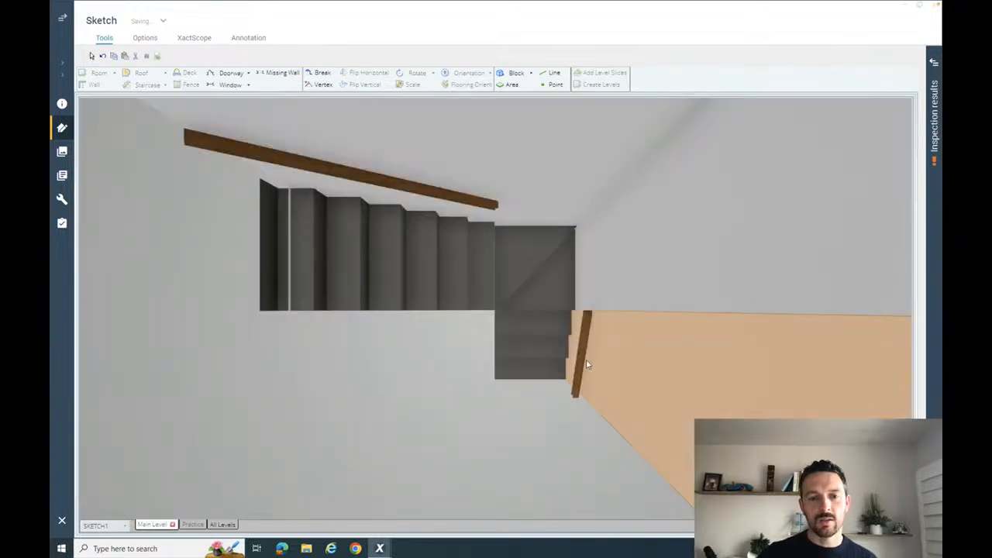
drag(587, 366, 546, 376)
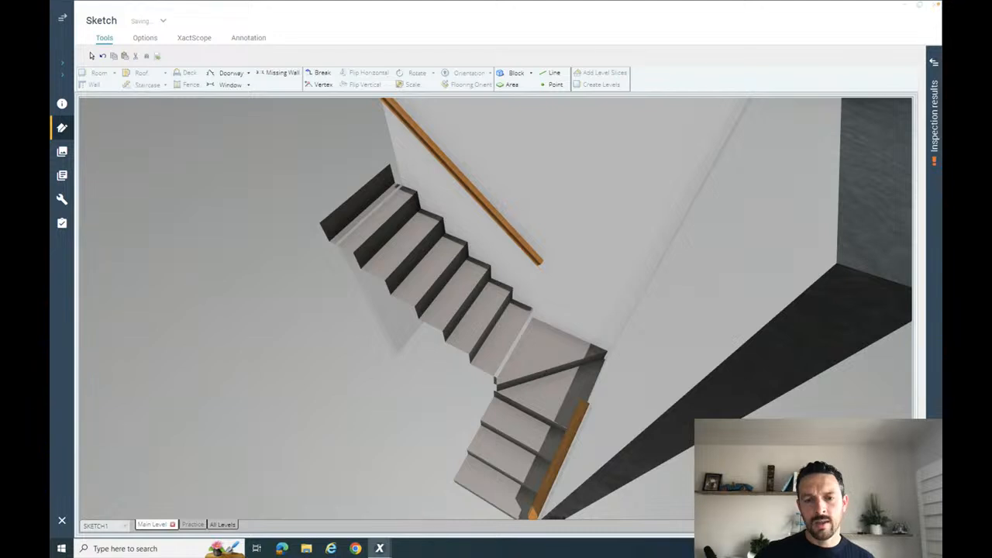
key(Escape)
- Reposition the pivot nearer the landing so the tread line runs from the inner corner to the outer wall corner, and check it in 3D
click(541, 278)
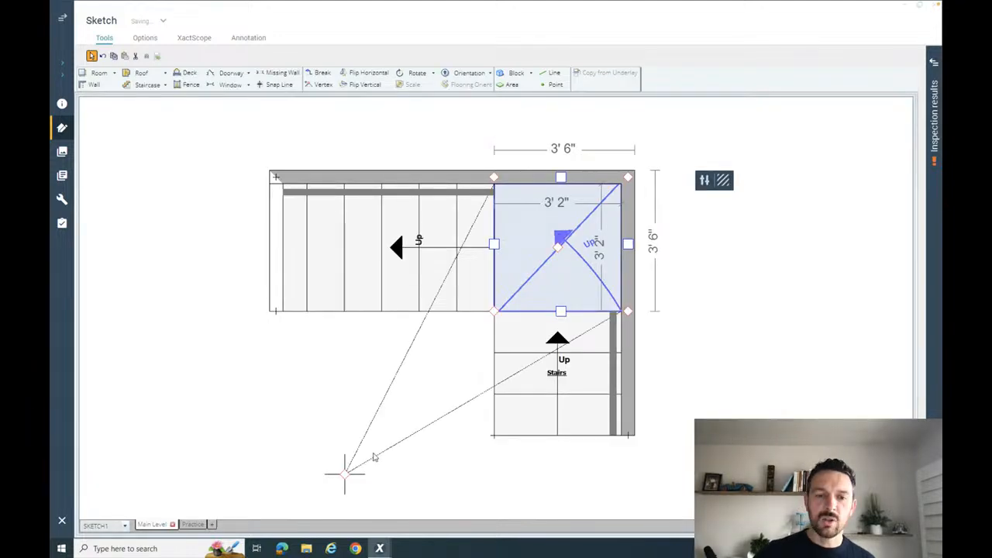
click(373, 458)
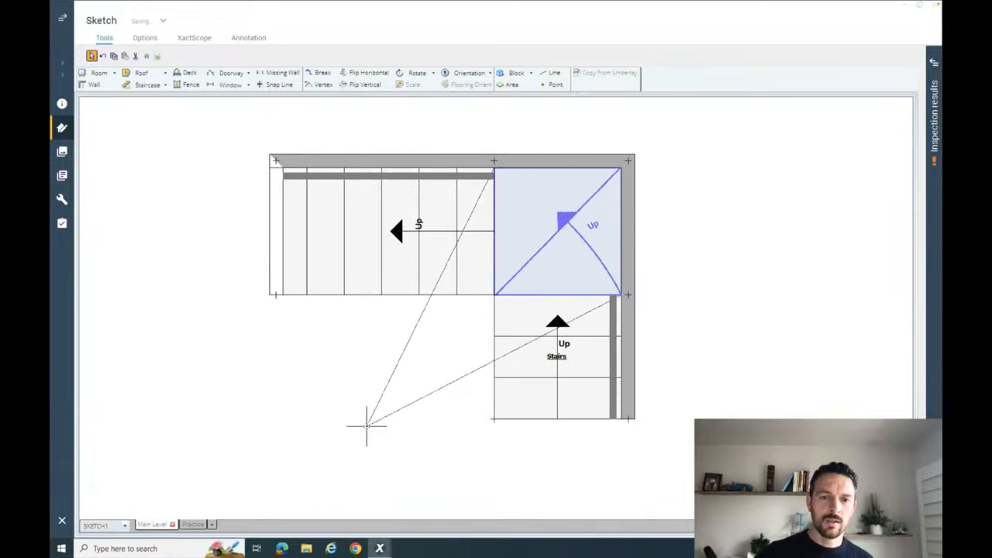
drag(366, 427, 367, 426)
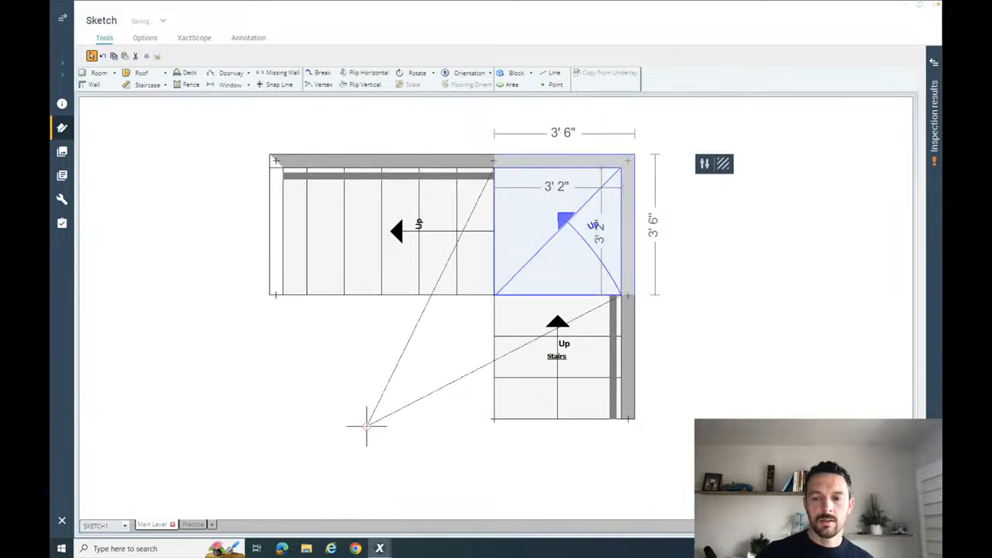
key(F8)
drag(496, 310, 673, 353)
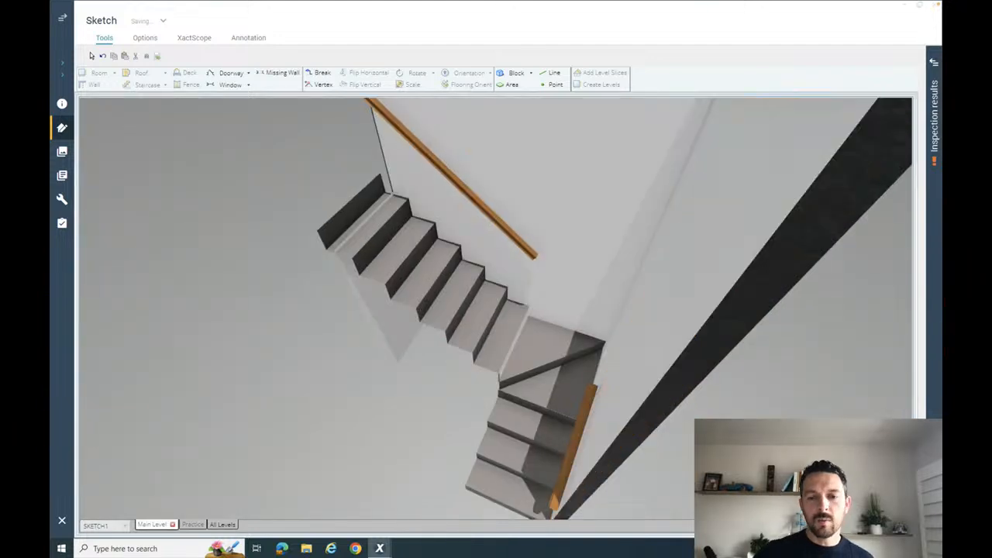
- Move the angled-tread pivot farther out along the diagonal from the landing's inner corner in plan view
key(F8)
click(554, 268)
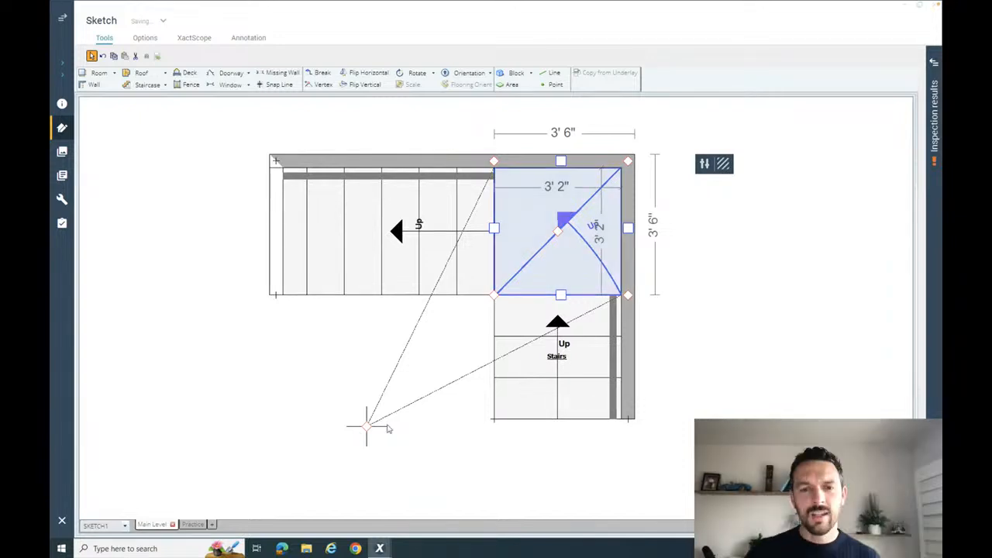
drag(366, 427, 311, 482)
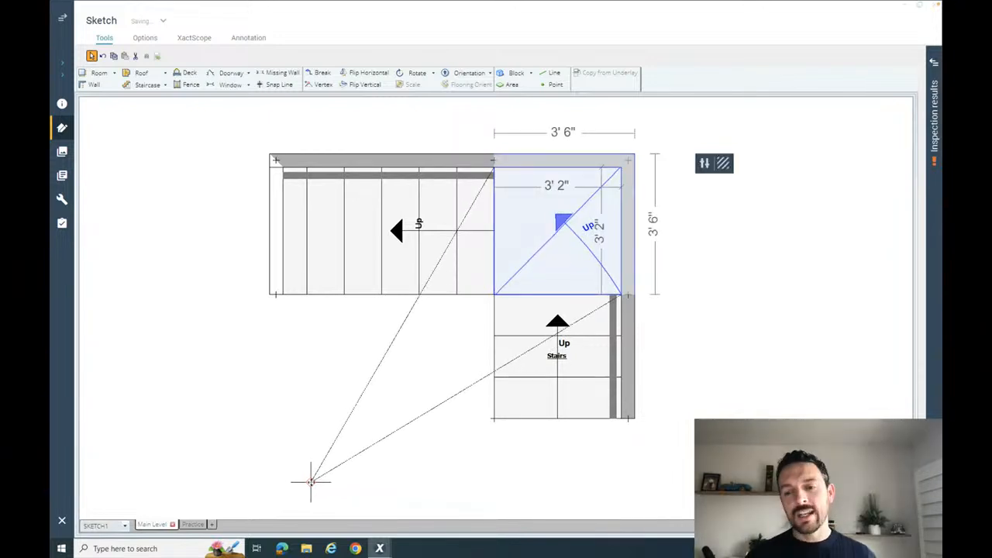
click(421, 357)
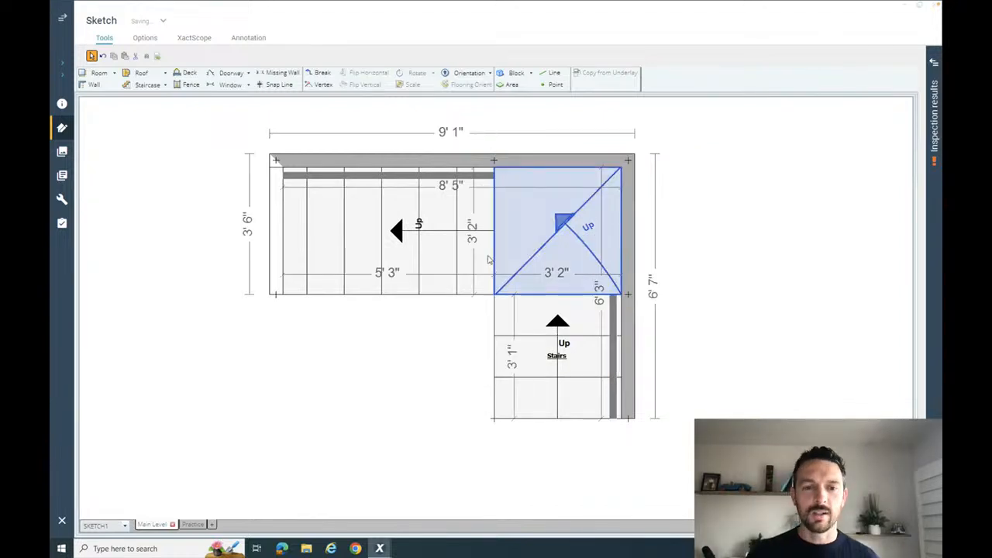
click(538, 388)
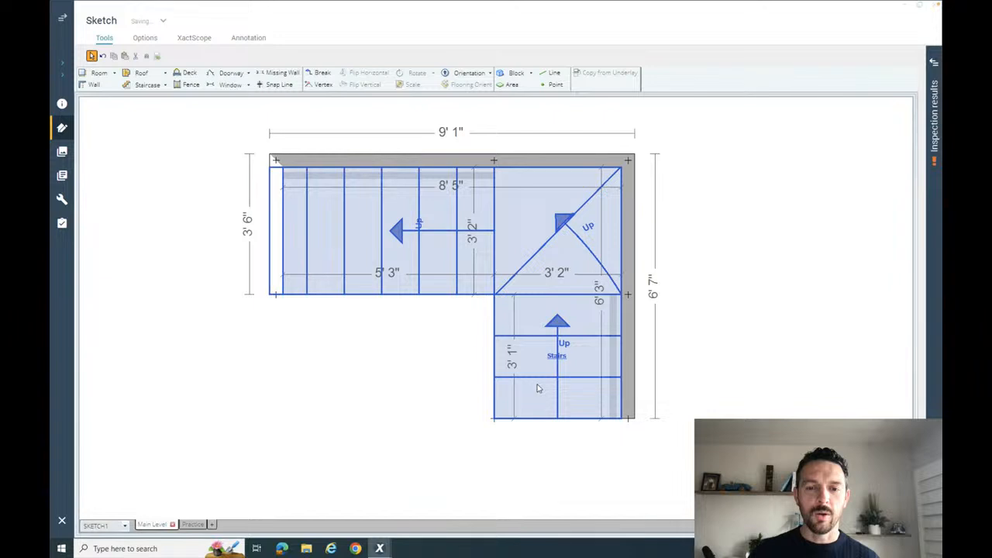
click(708, 332)
scroll(708, 332, down, 2)
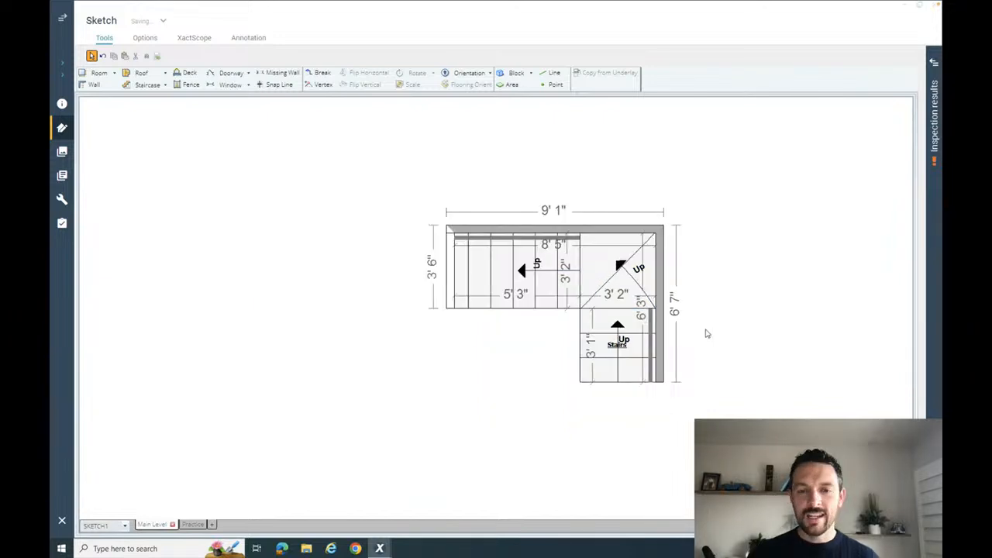
click(628, 365)
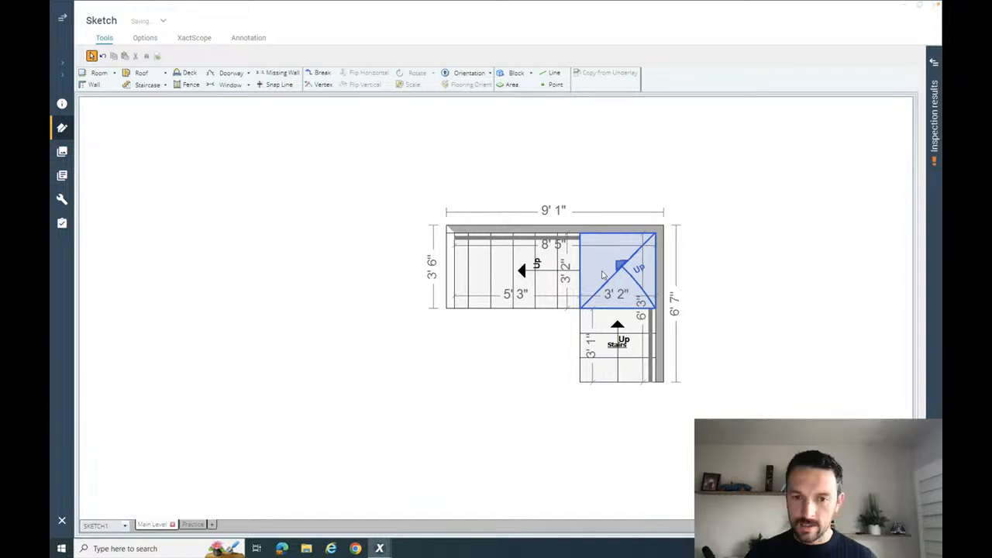
click(548, 289)
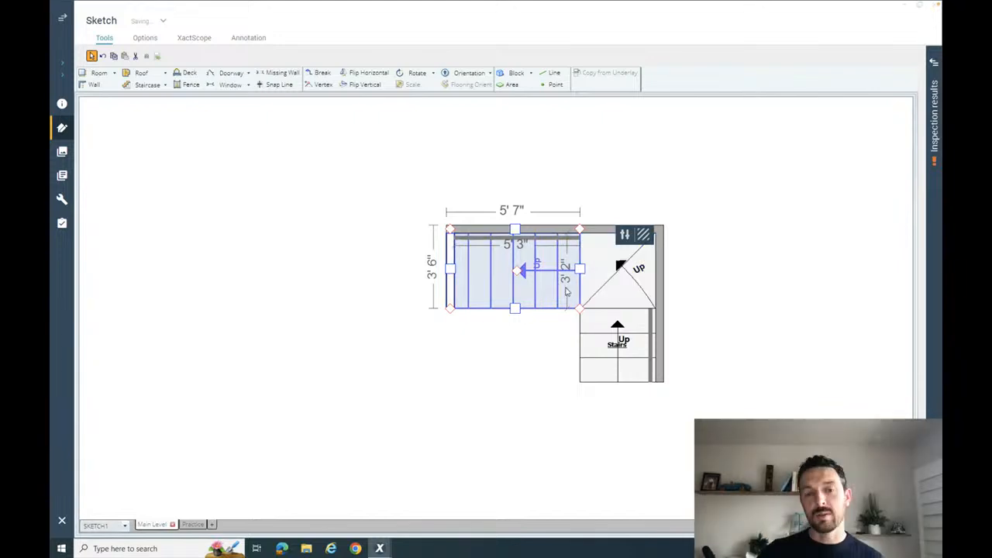
click(537, 341)
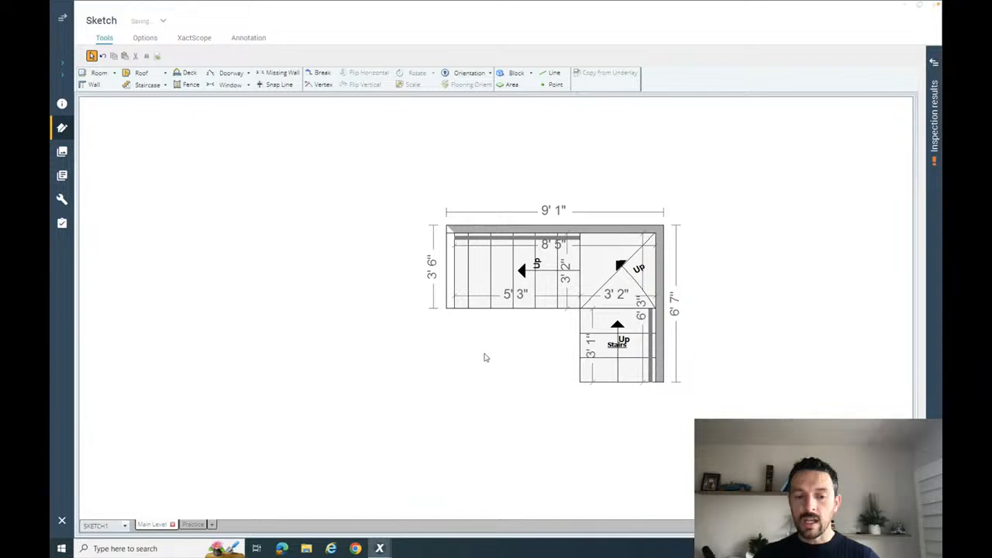
mouse_move(483, 355)
mouse_down()
mouse_move(457, 344)
mouse_move(441, 295)
mouse_up()
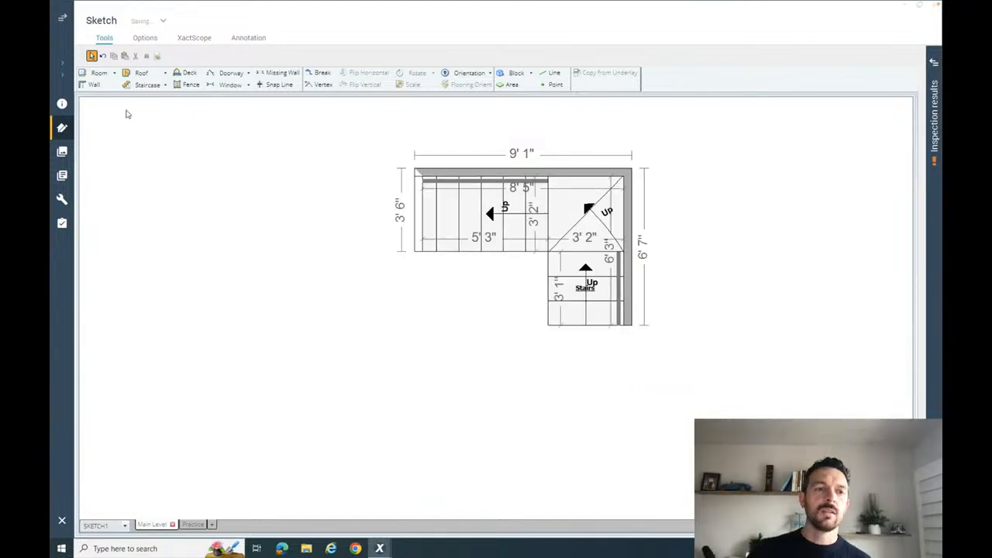
key(r)
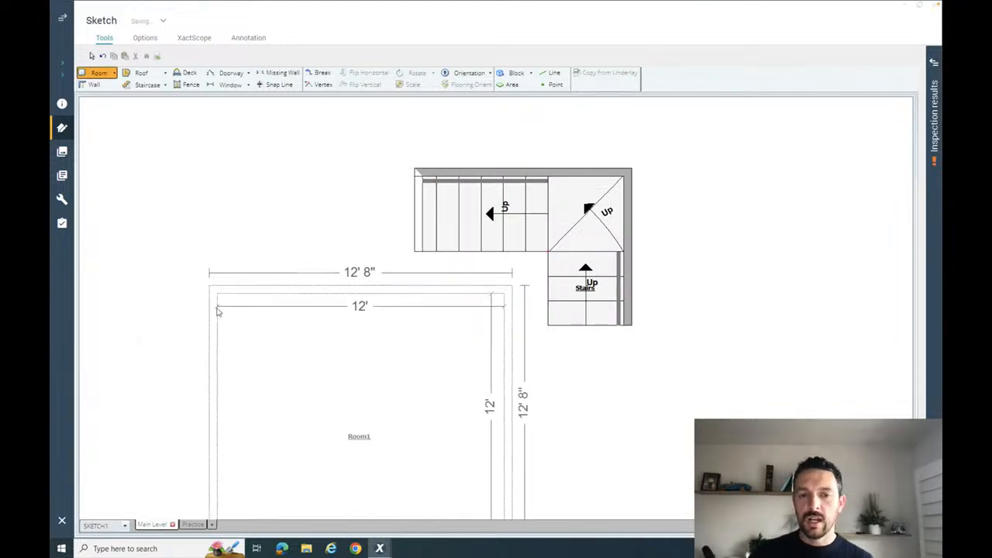
drag(246, 201, 258, 208)
key(Escape)
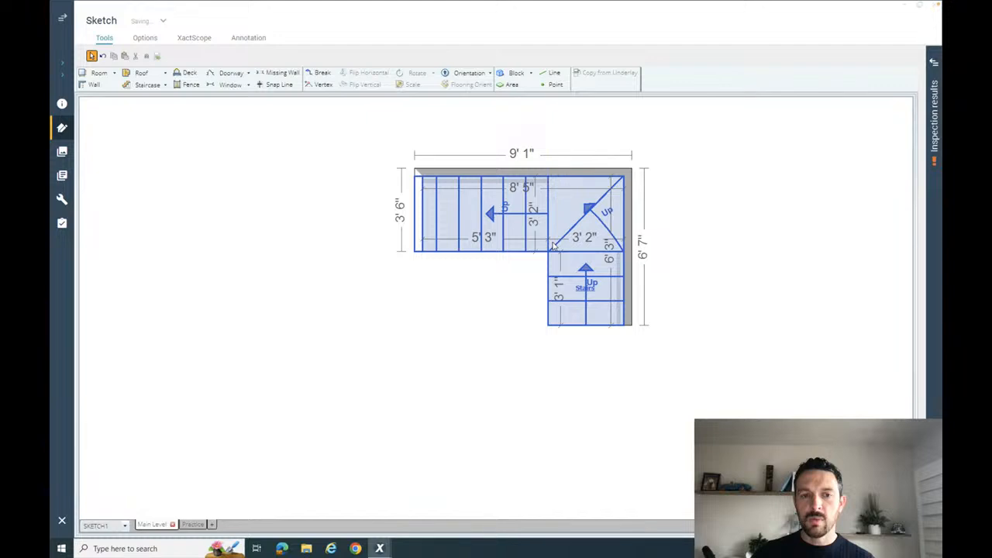
- Draw a 12' wide room against the foot of the lower flight and extend its upper wall to the upper flight's inner edge
click(98, 73)
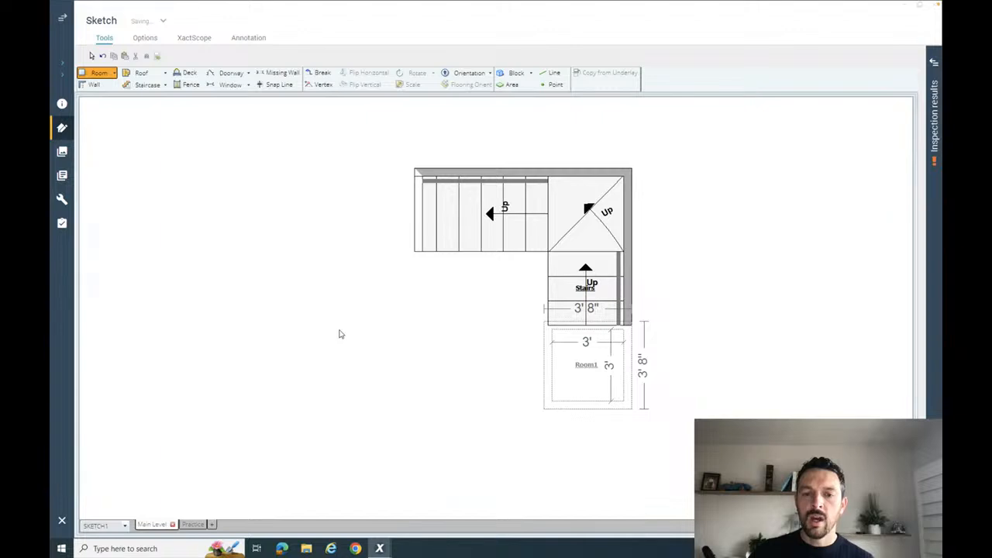
click(345, 341)
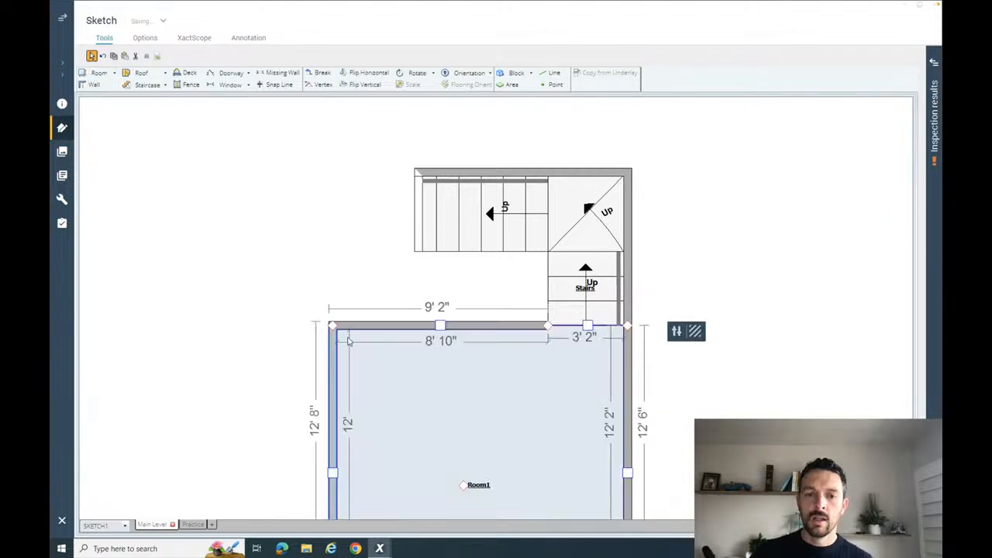
click(440, 325)
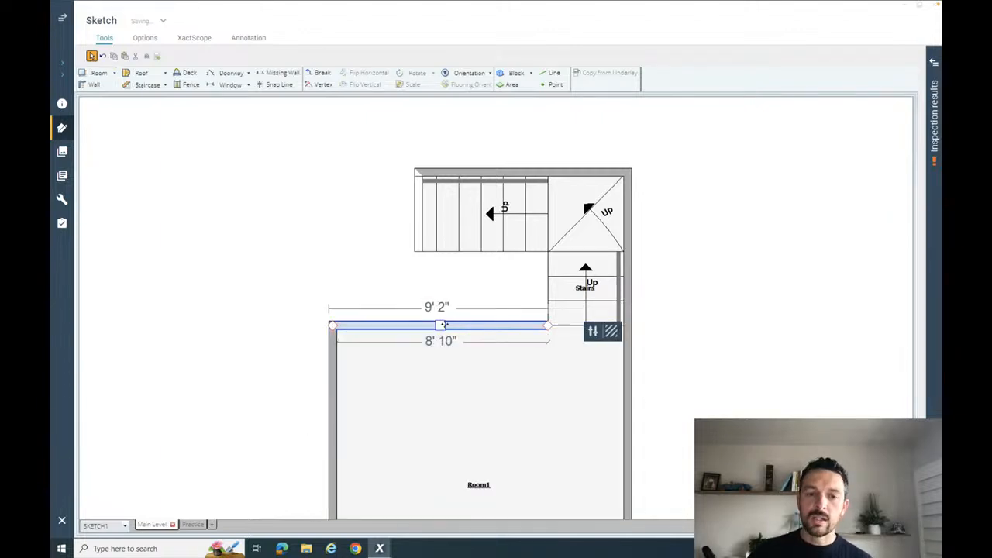
drag(440, 325, 439, 252)
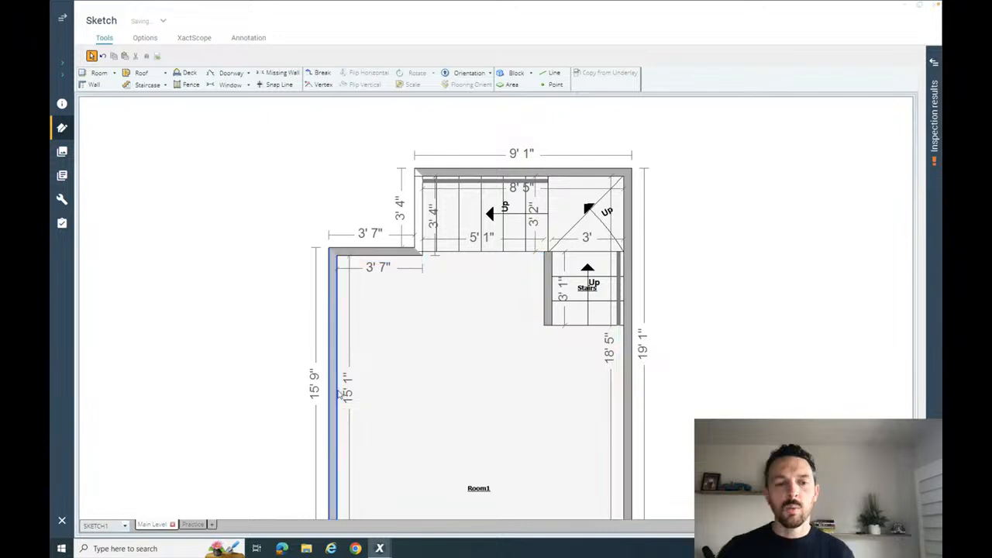
- Move the room's left wall inward to line up with the top end of the upper flight
click(334, 435)
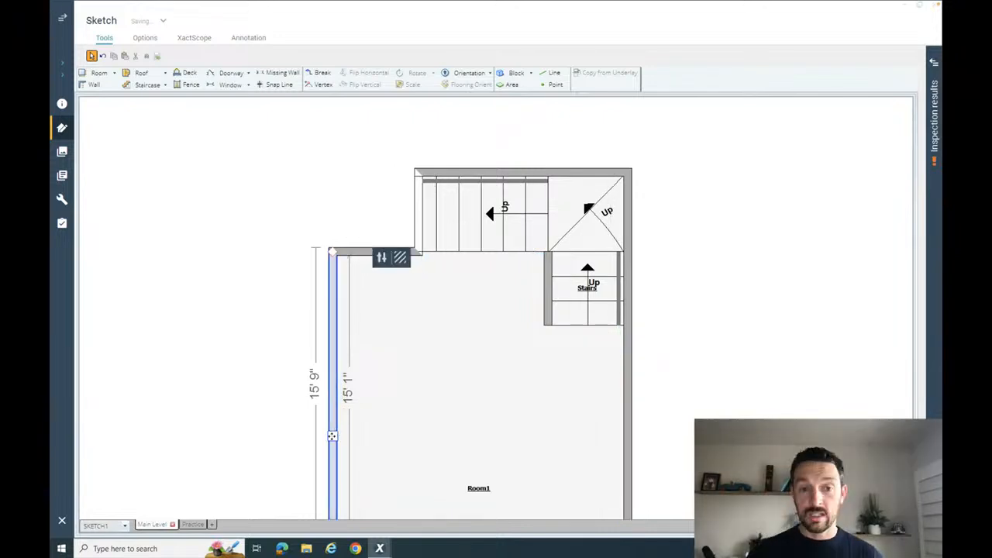
drag(334, 434, 414, 427)
click(529, 361)
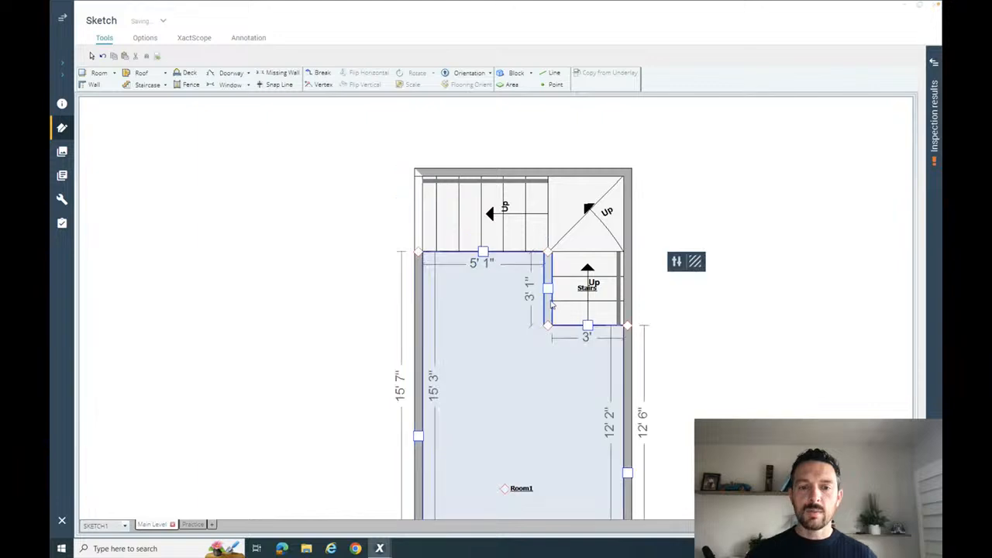
- Set the wall type of the lower flight's inner wall beside the room to Missing (end to end)
click(548, 303)
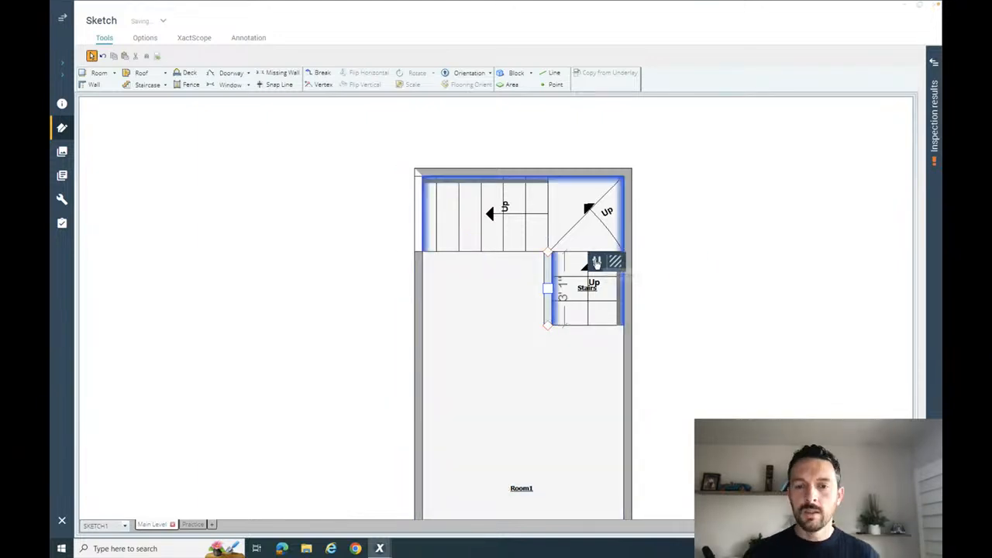
click(597, 263)
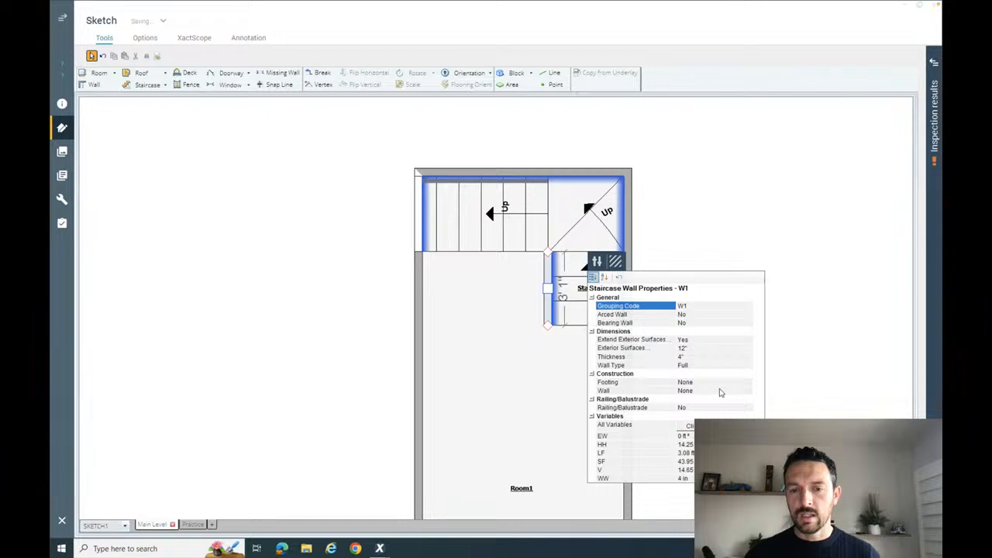
click(717, 366)
click(749, 365)
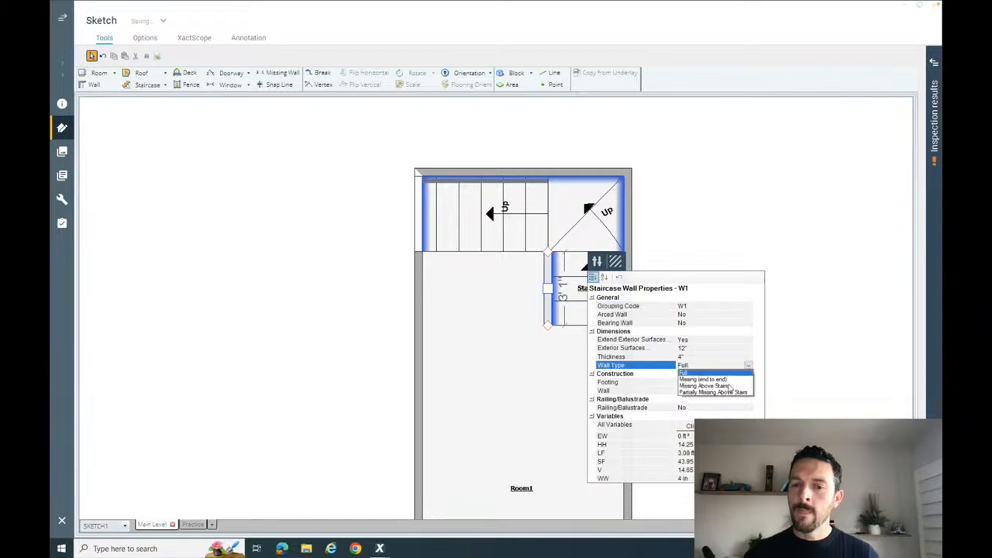
click(705, 379)
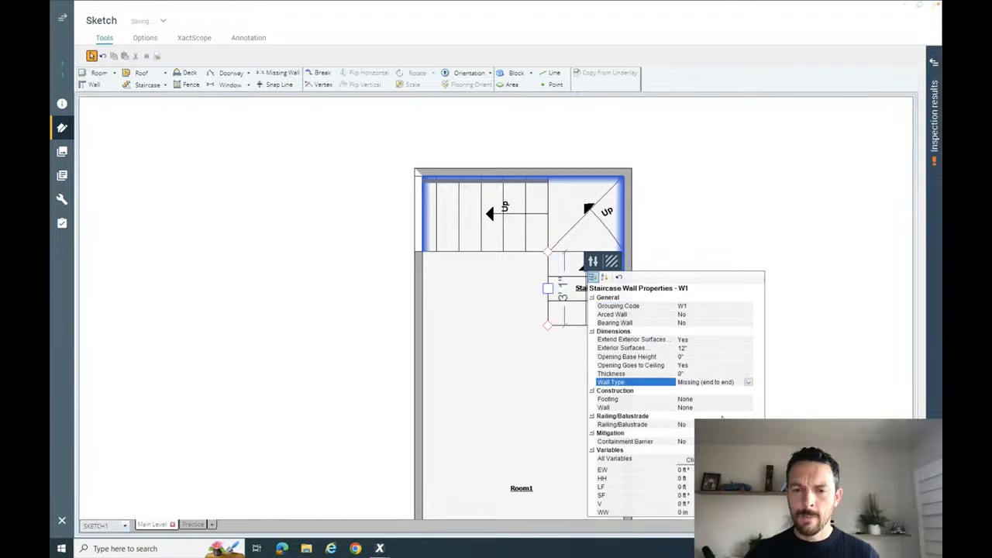
click(702, 210)
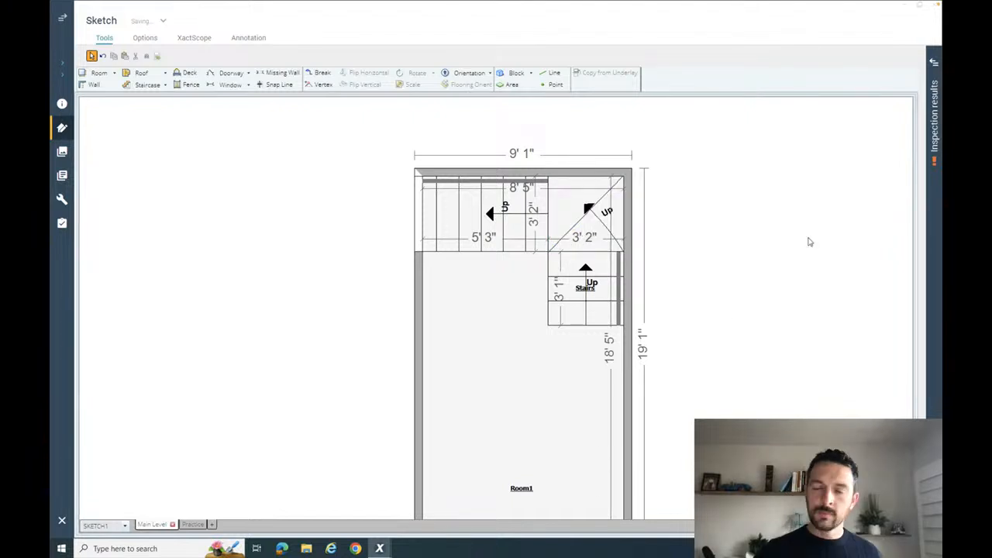
drag(473, 149, 644, 276)
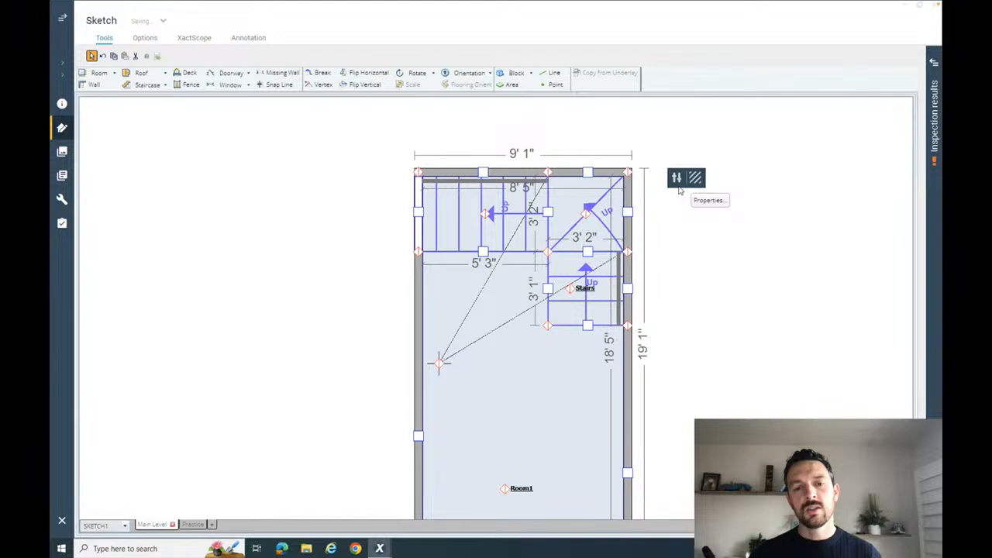
click(763, 145)
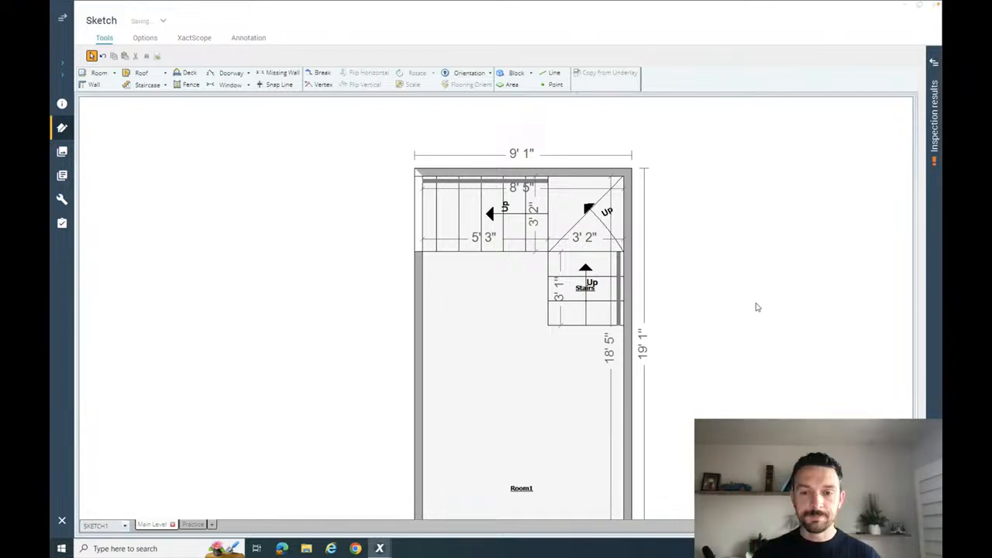
- Shorten the room by moving the wall opposite the stairs inward, making the long inside dimension including the stairs about 13' 9"
click(757, 335)
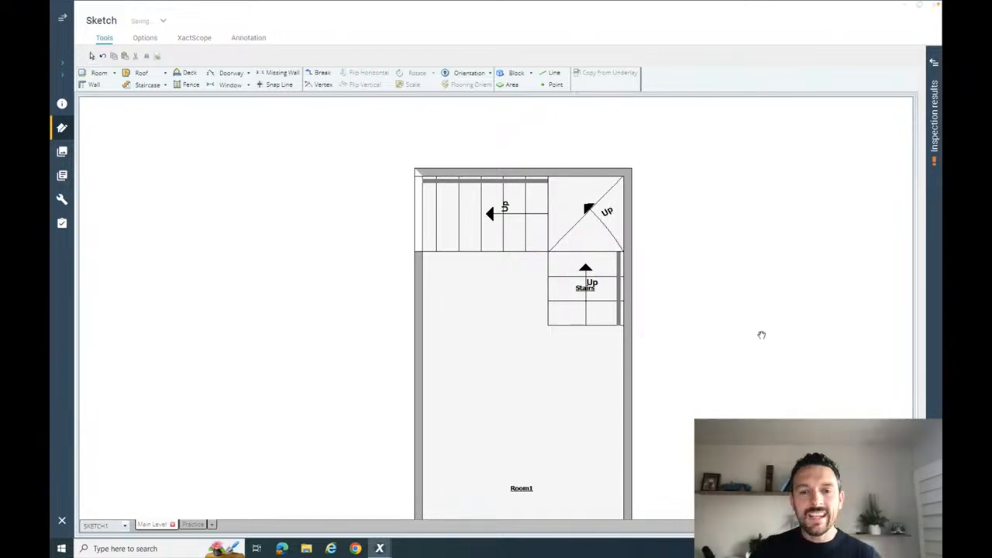
mouse_move(760, 334)
mouse_down()
mouse_move(583, 284)
mouse_move(512, 212)
mouse_up()
click(322, 495)
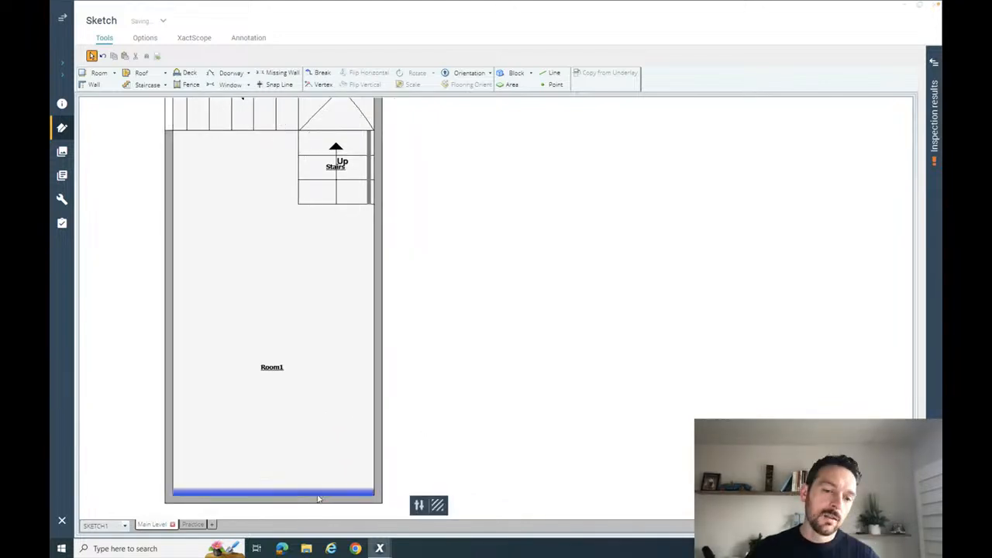
drag(273, 501, 274, 388)
click(481, 351)
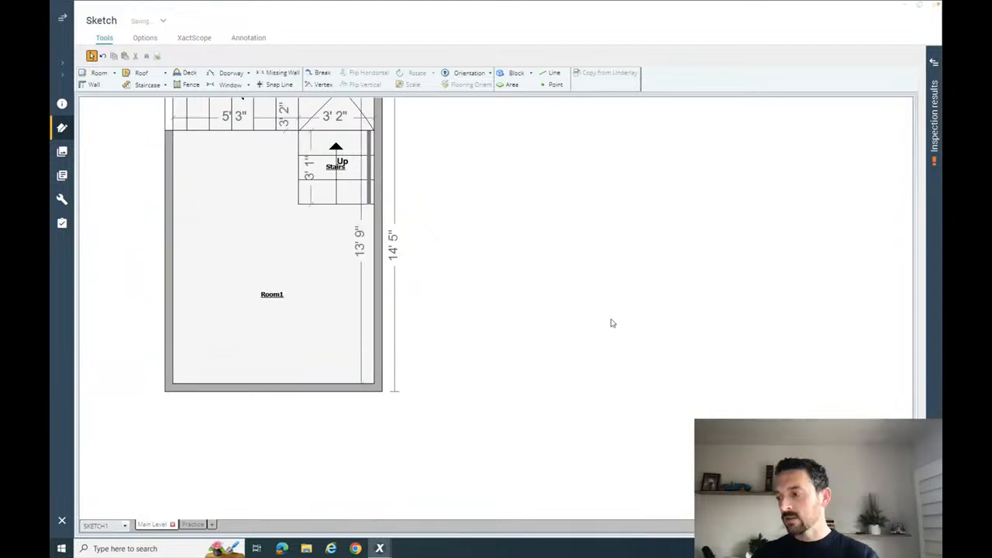
- Clear the canvas view for a new sketch and examine the dimensions on the next staircase photo in the slideshow
mouse_move(674, 290)
mouse_down()
mouse_move(543, 350)
mouse_move(349, 379)
mouse_up()
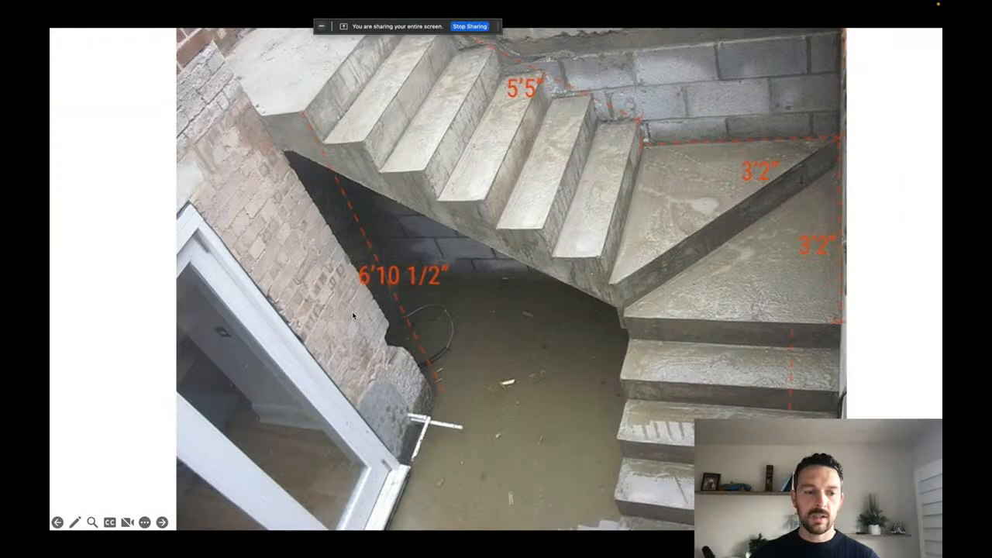
key(Right)
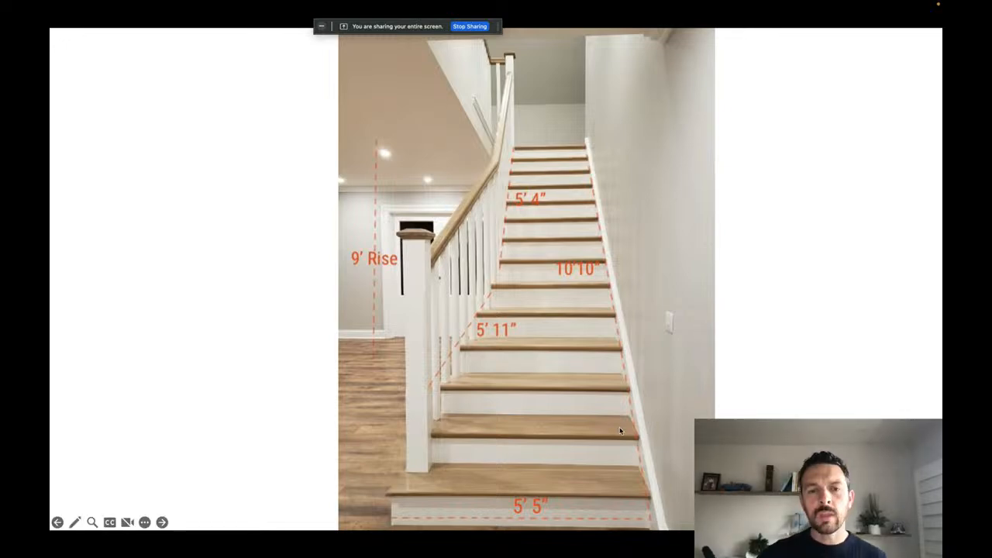
key(ctrl+Right)
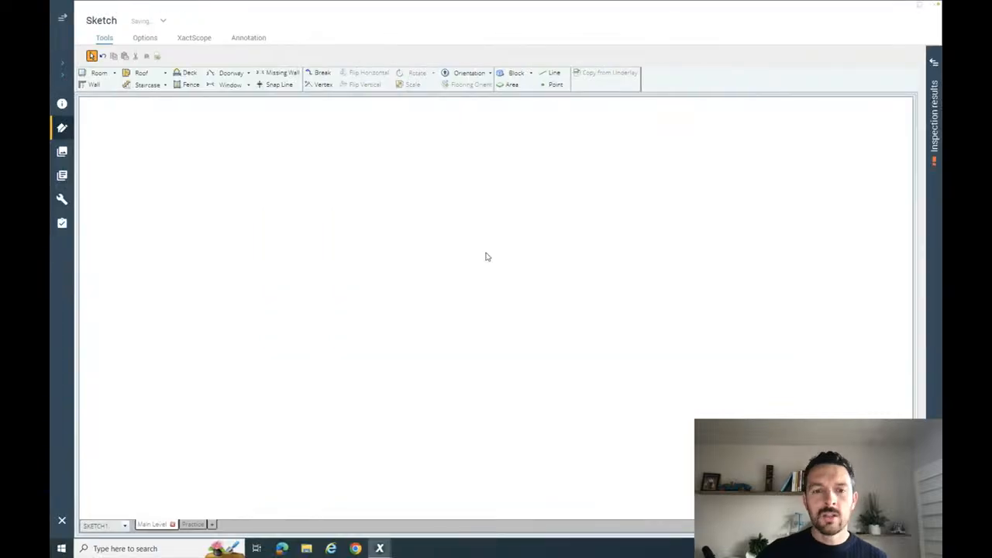
key(ctrl+Left)
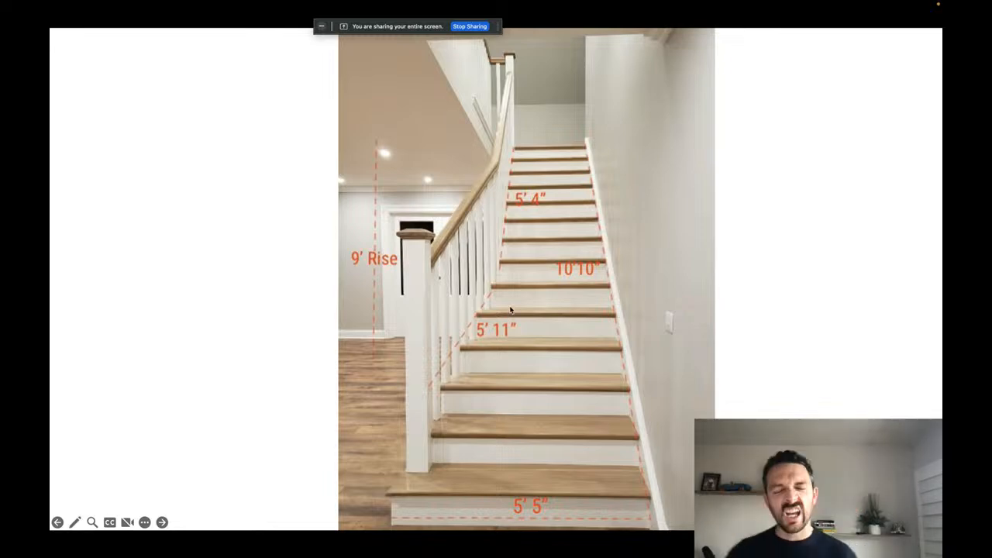
key(ctrl+Right)
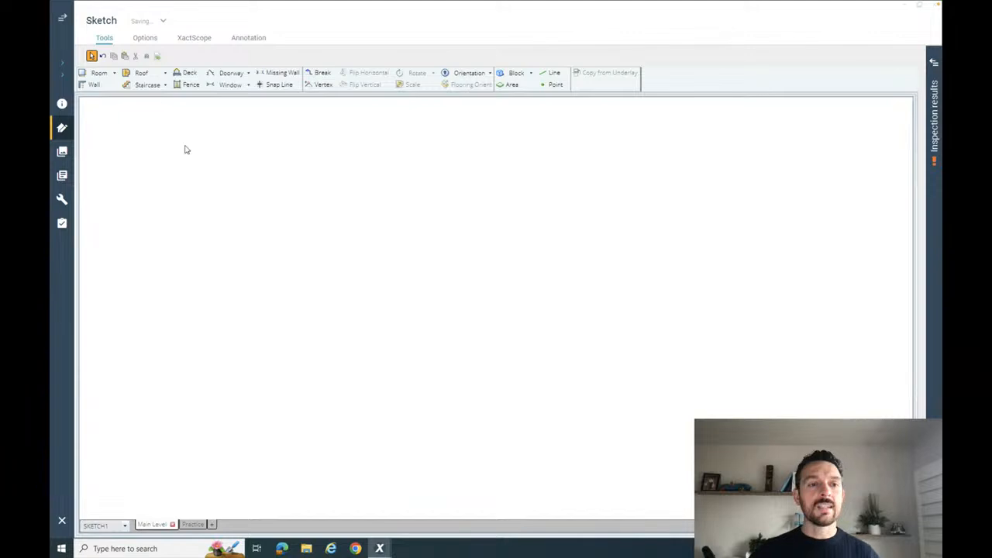
- Place a regular straight staircase, 3' wide and 11' 9" long inside, on an empty area of the Main Level
click(165, 85)
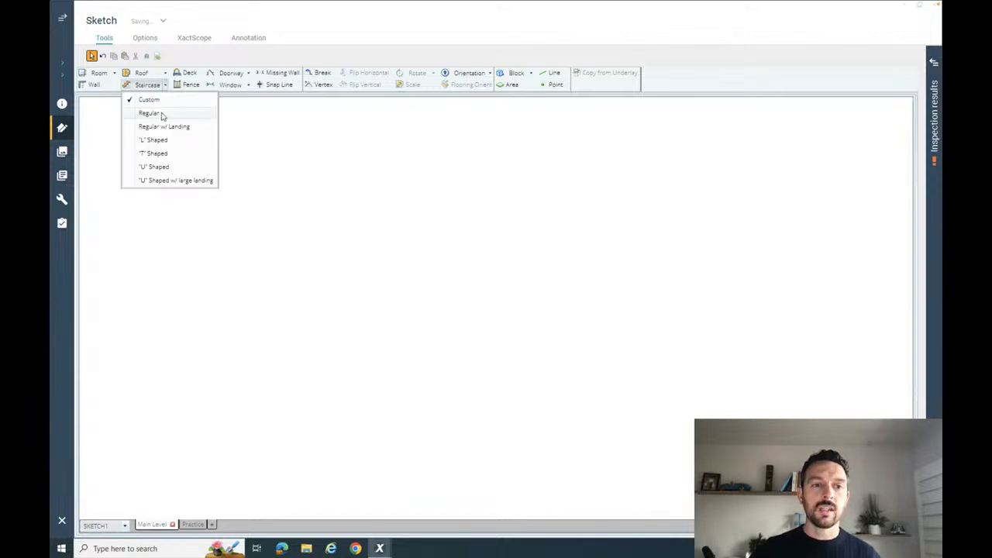
click(163, 115)
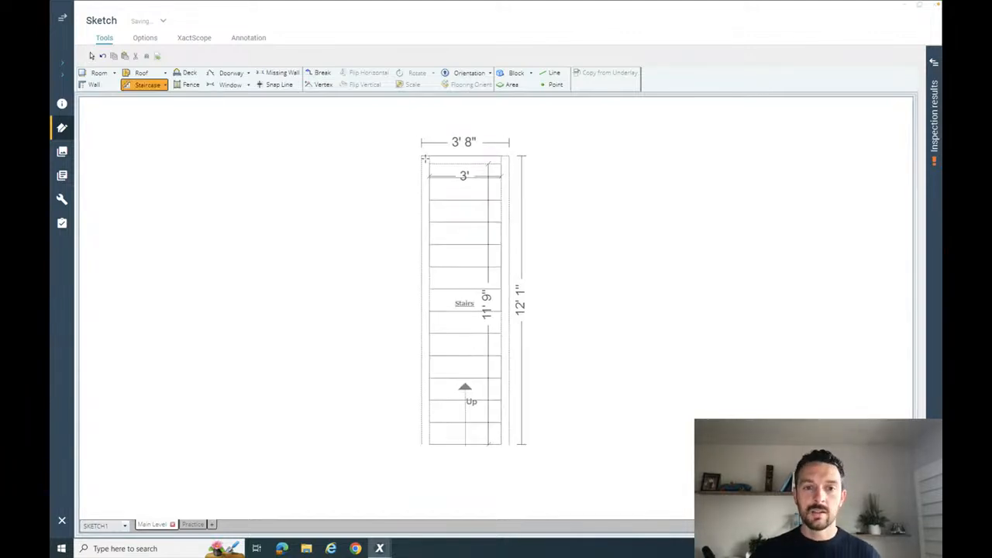
click(425, 159)
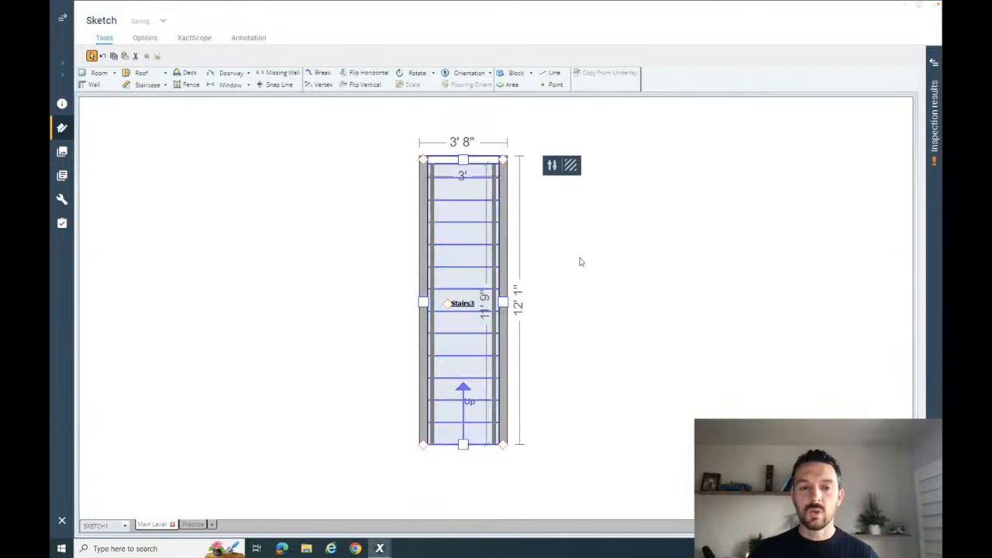
- Shorten the straight staircase by moving its upper end wall, setting the inside length to 10' 10"
scroll(477, 259, up, 1)
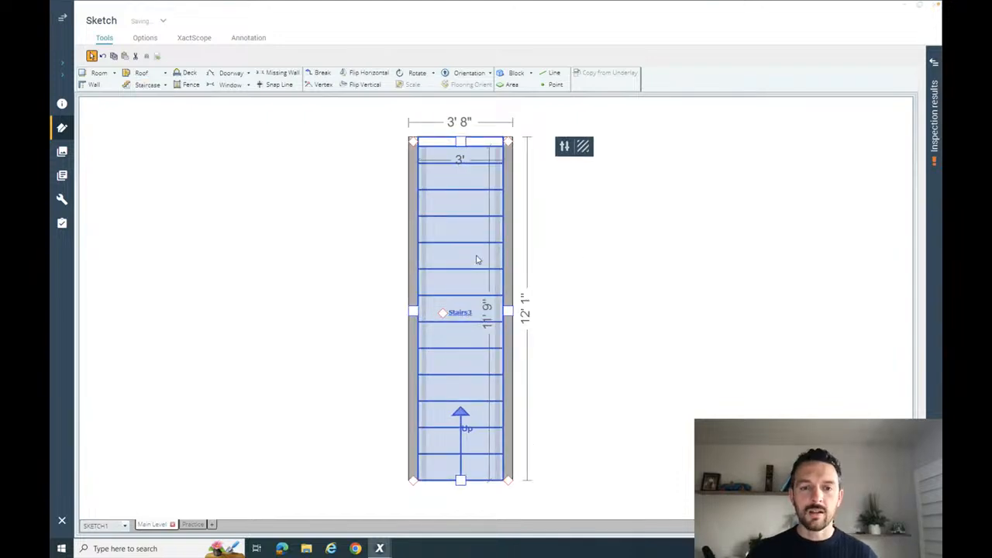
scroll(476, 259, up, 1)
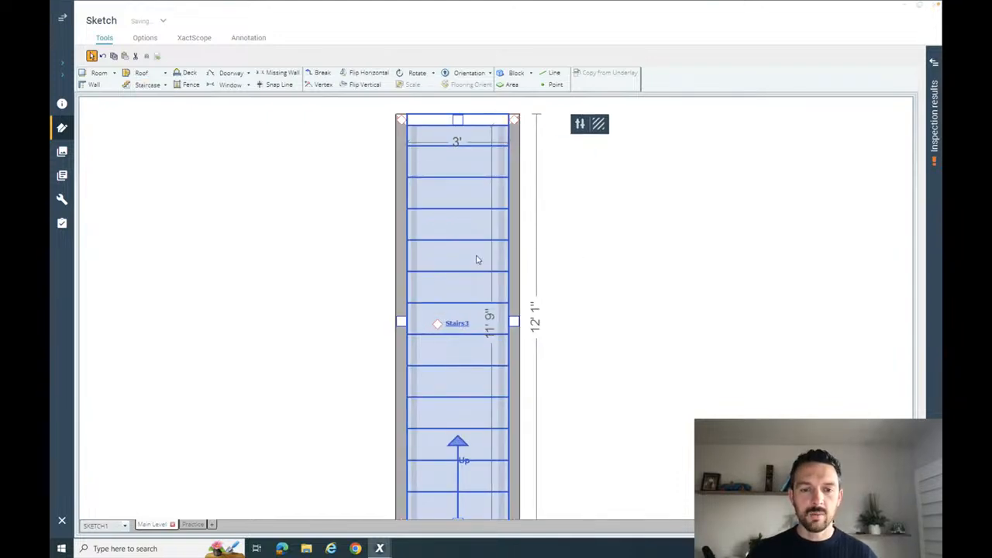
scroll(476, 259, down, 1)
click(603, 276)
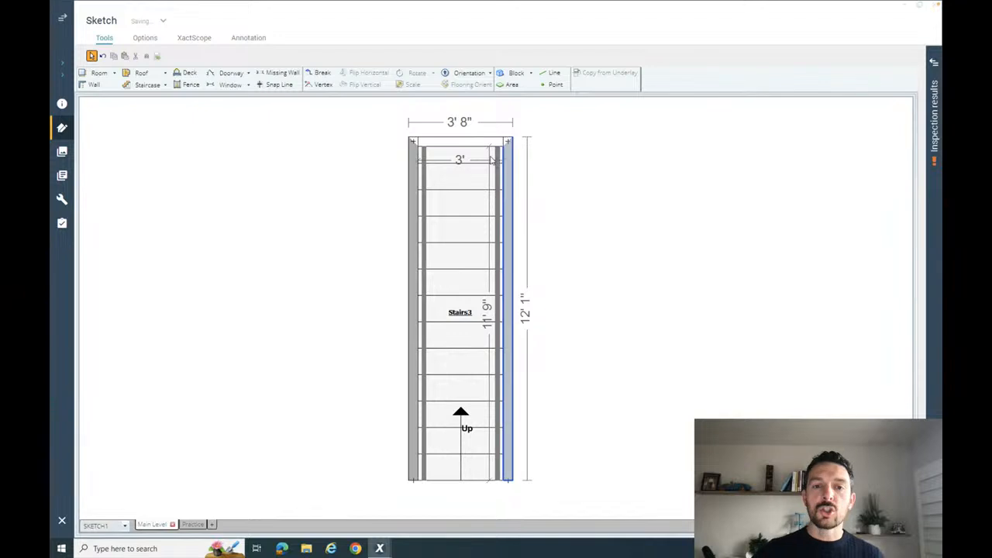
click(460, 231)
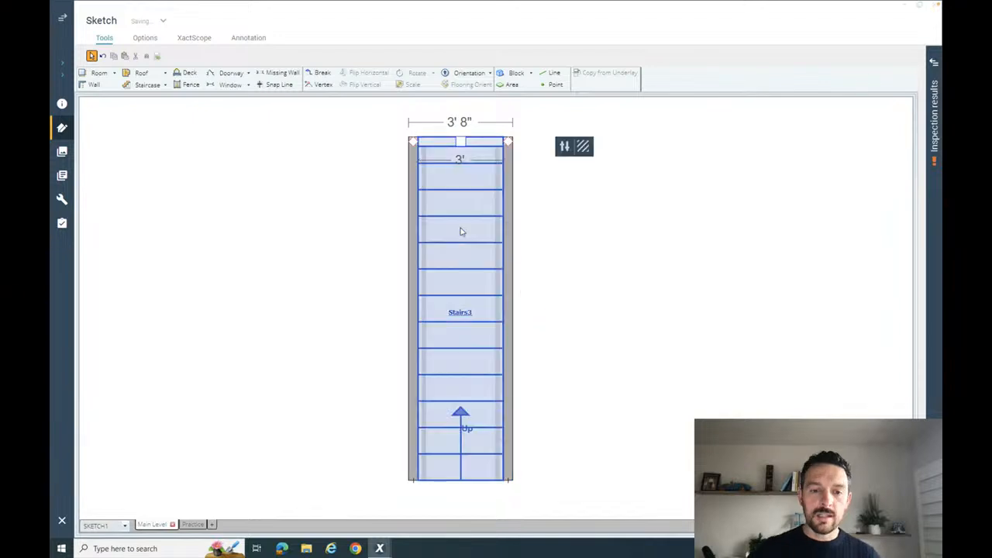
click(461, 142)
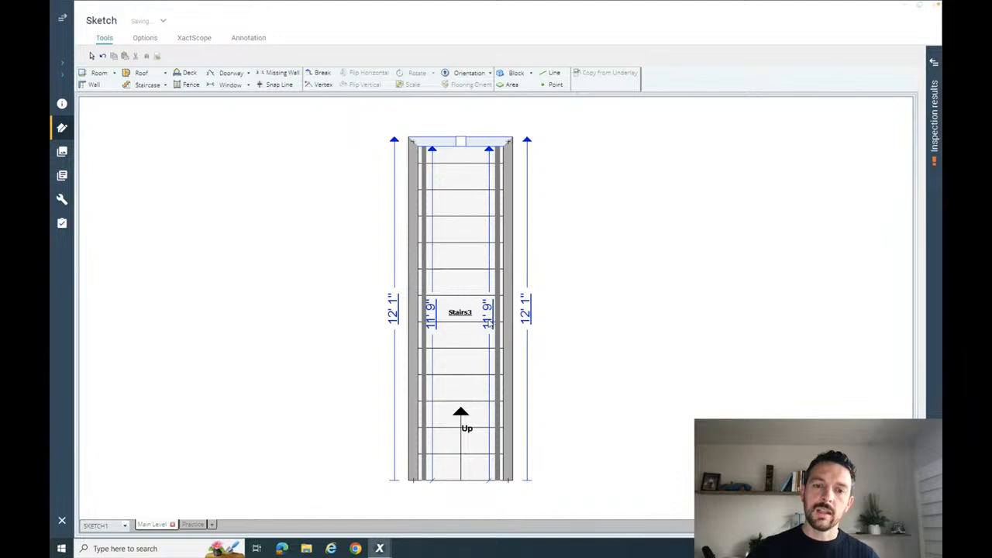
click(488, 314)
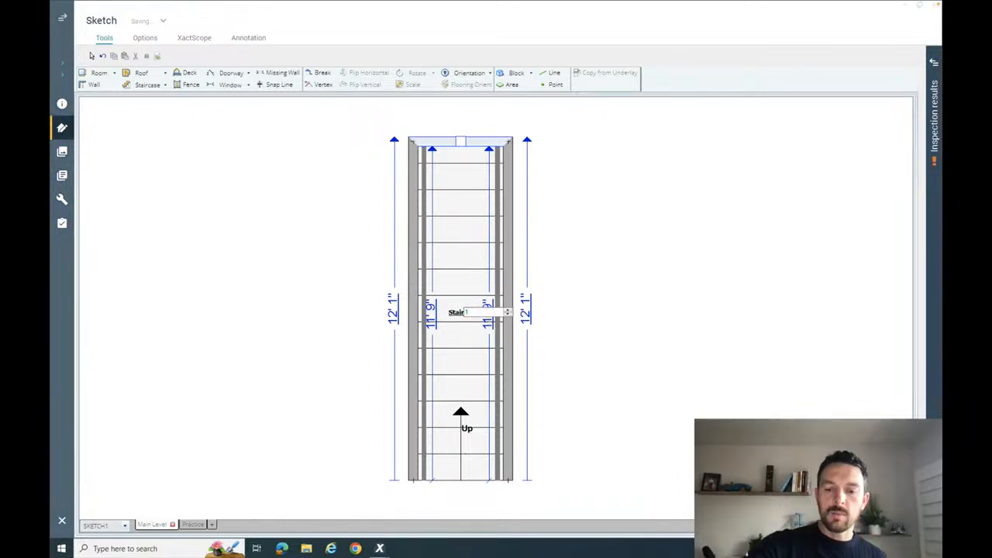
text(10.)
text( 10)
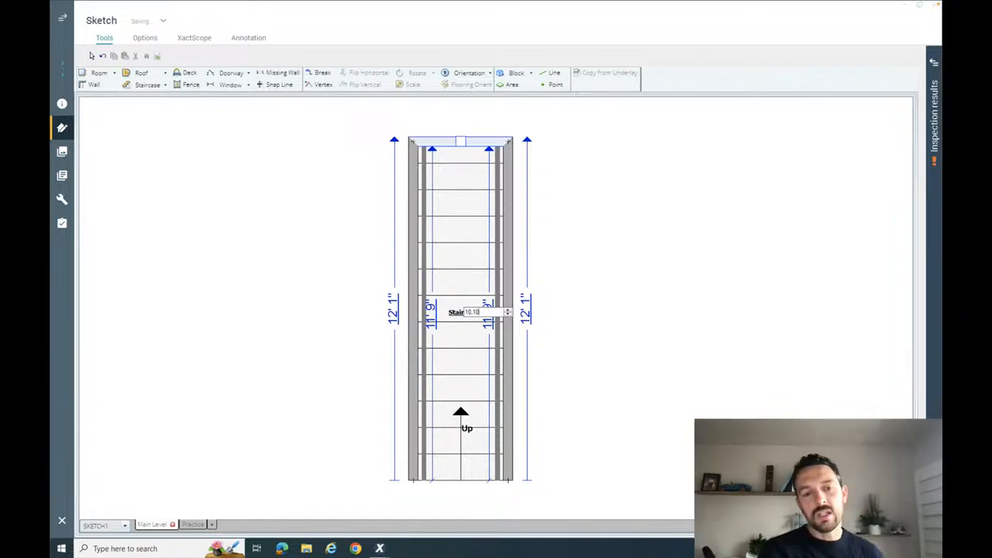
key(Return)
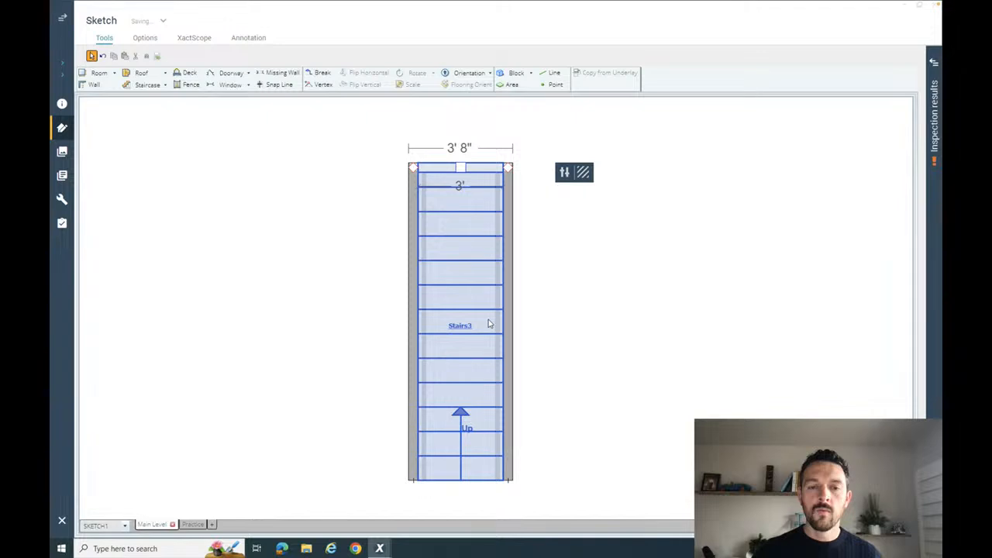
click(550, 299)
click(470, 280)
click(642, 297)
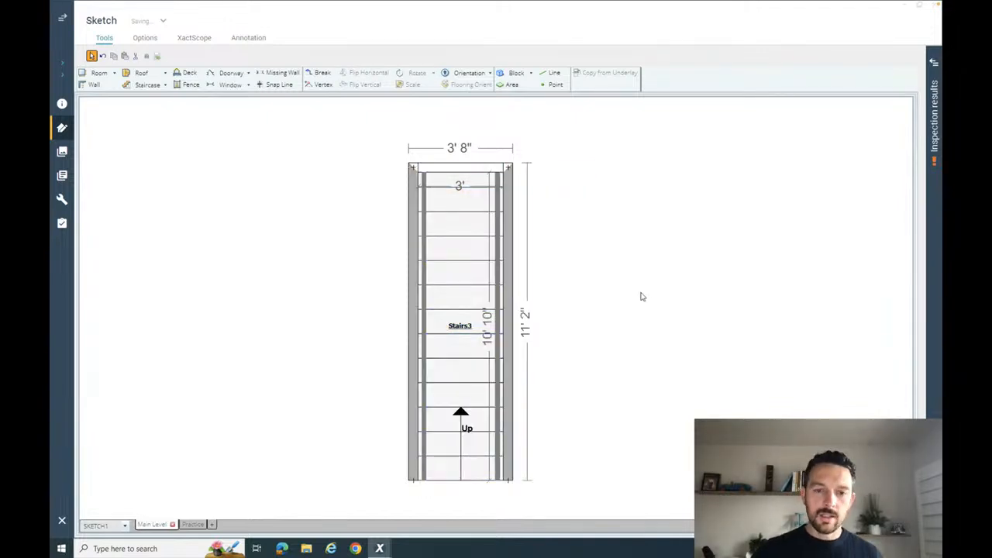
- Check the flared staircase photo and try deleting the staircase's full left wall to leave that side open
key(ctrl+Left)
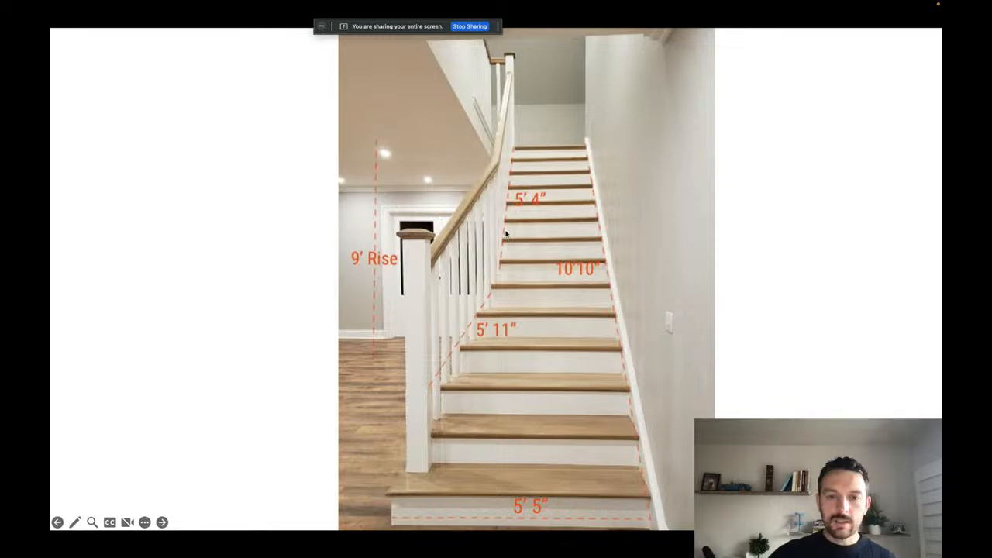
key(ctrl+Right)
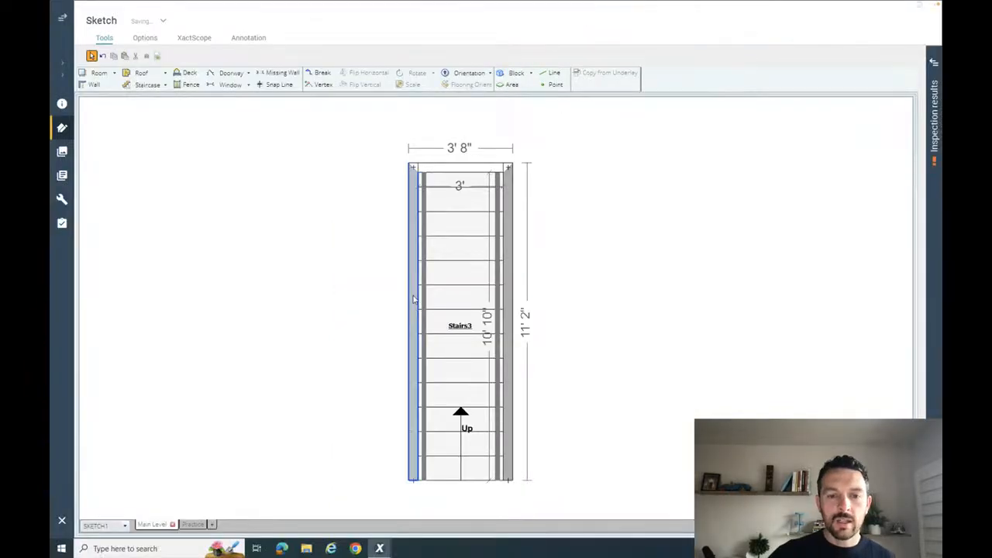
click(413, 300)
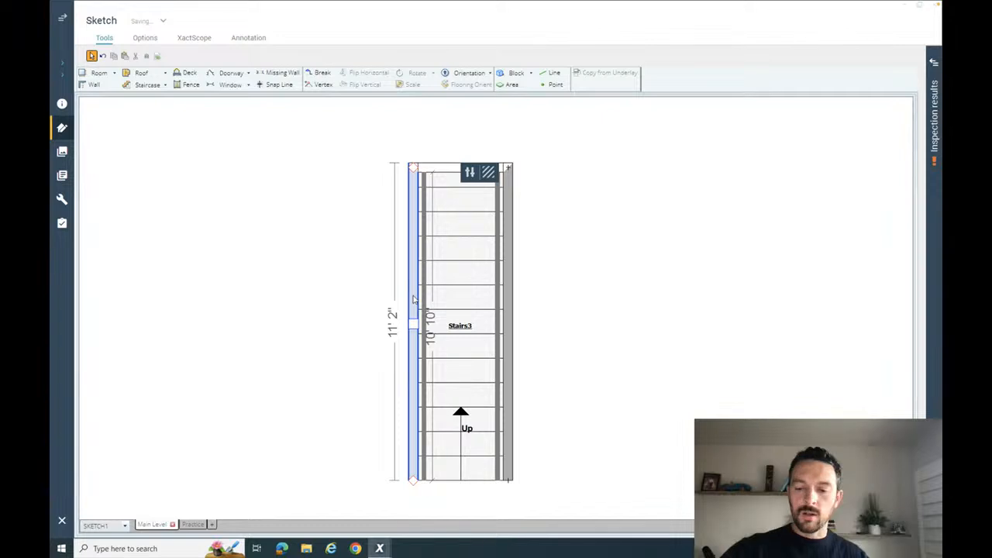
click(447, 305)
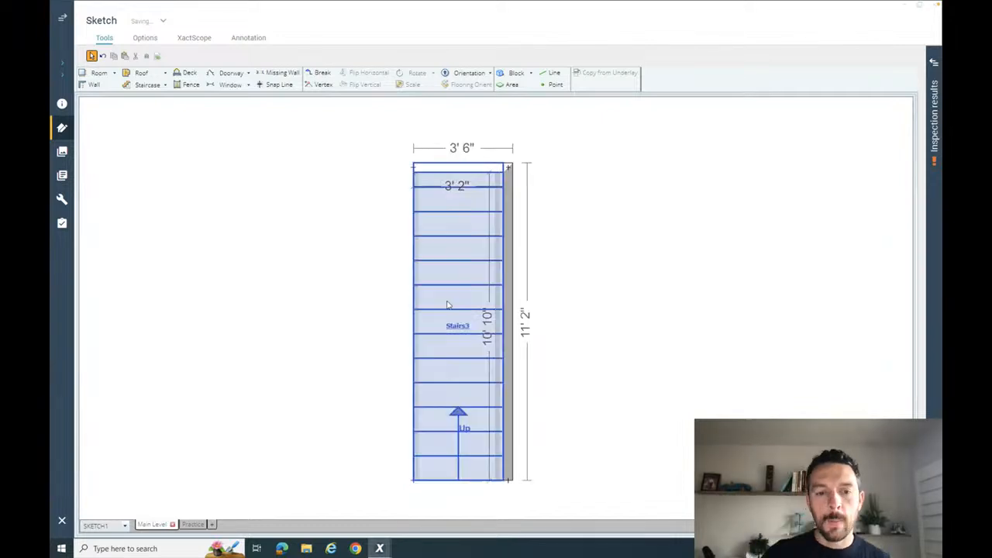
click(383, 326)
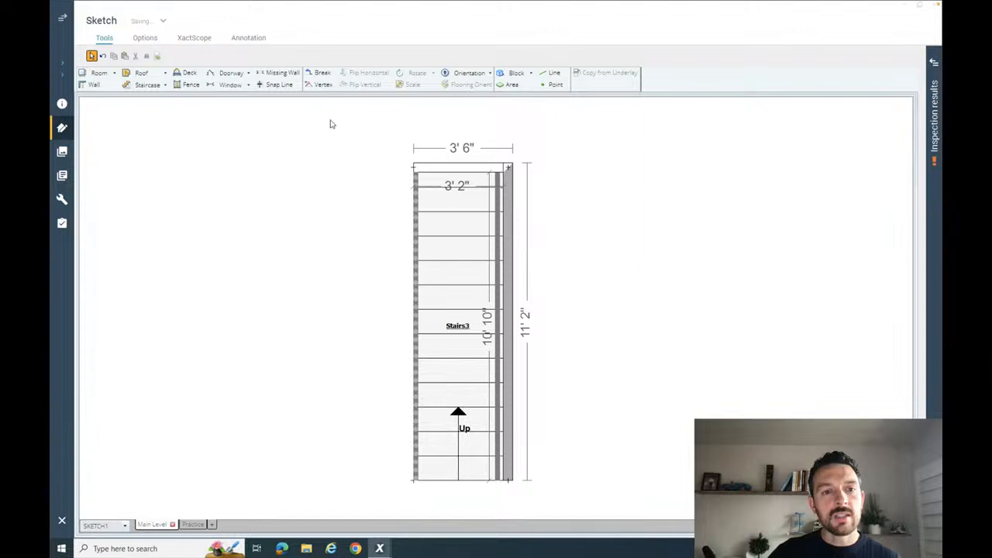
- Undo the deletion of the staircase's left wall
click(320, 85)
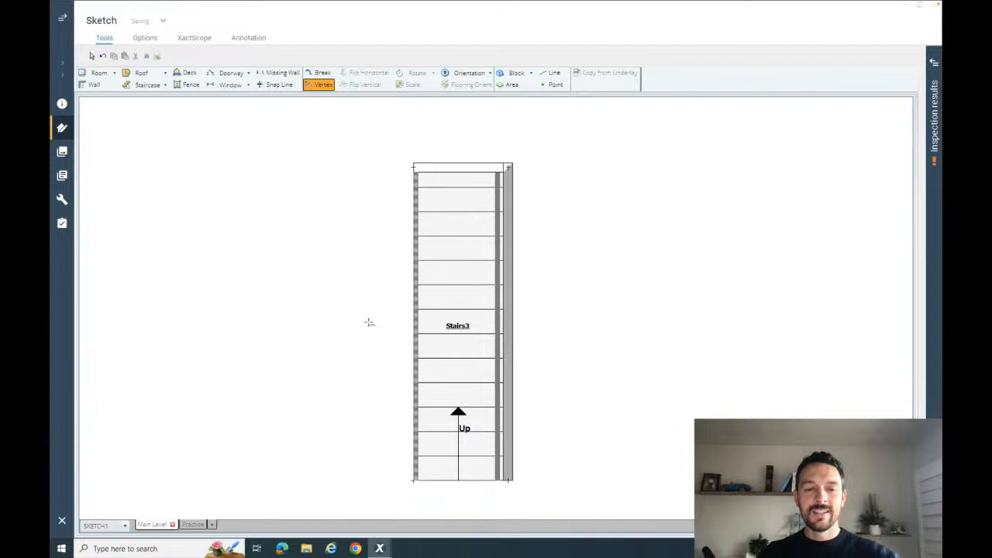
key(Escape)
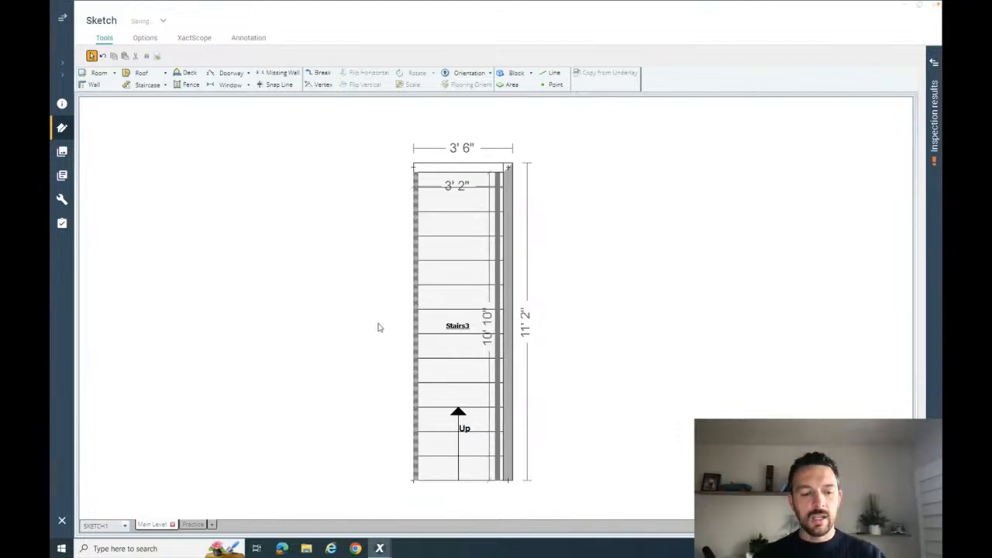
key(ctrl+z)
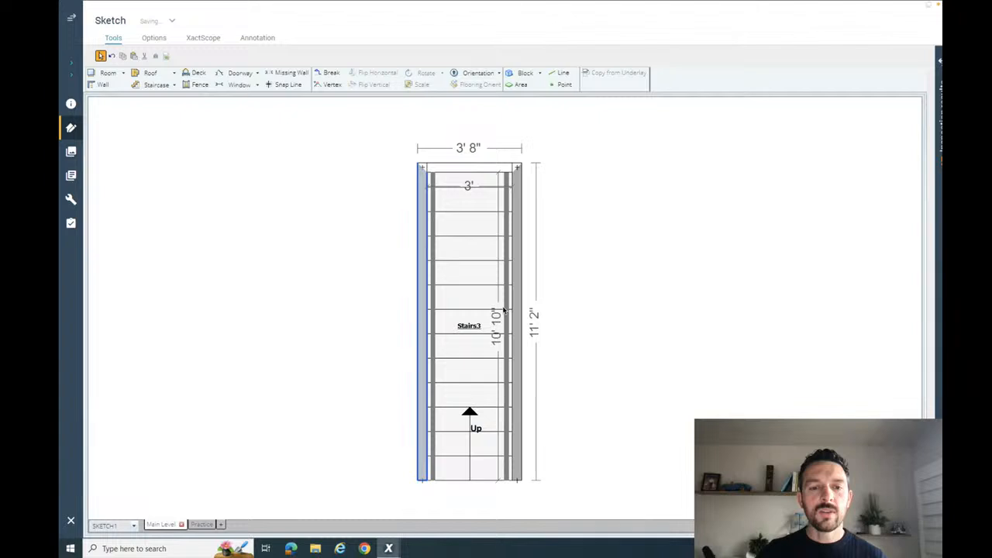
click(434, 253)
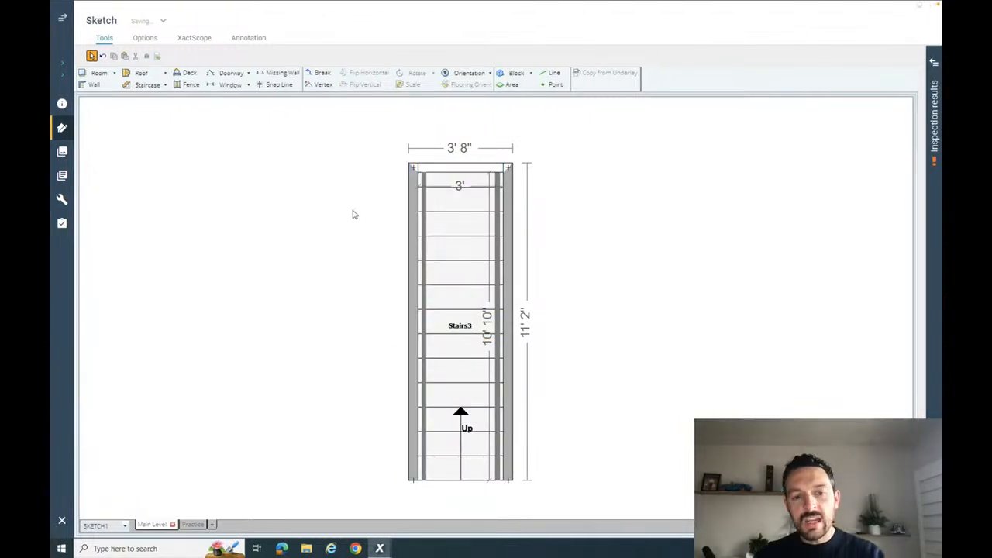
- Add a vertex to the staircase's left wall, about 5' 4" inside from the upper end
key(v)
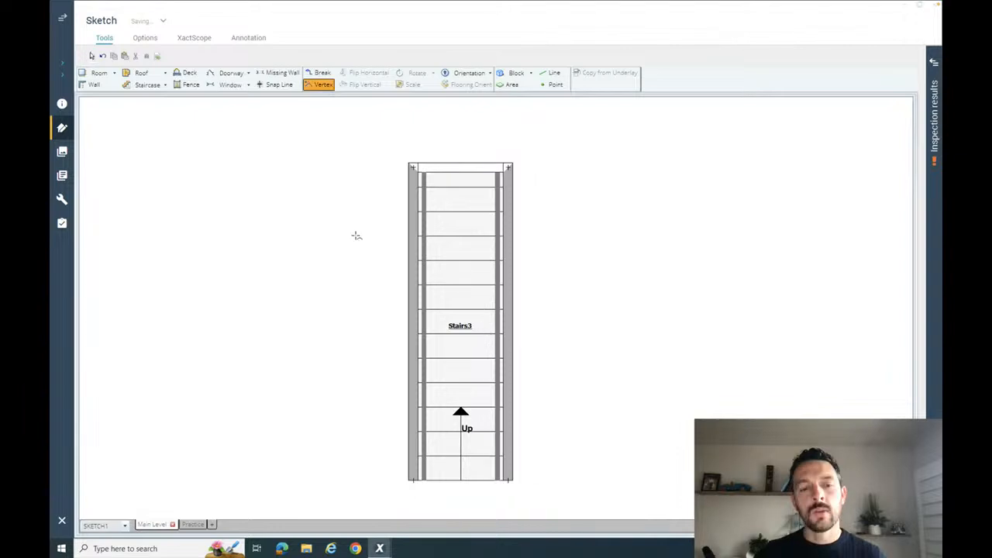
click(416, 308)
drag(416, 309, 414, 323)
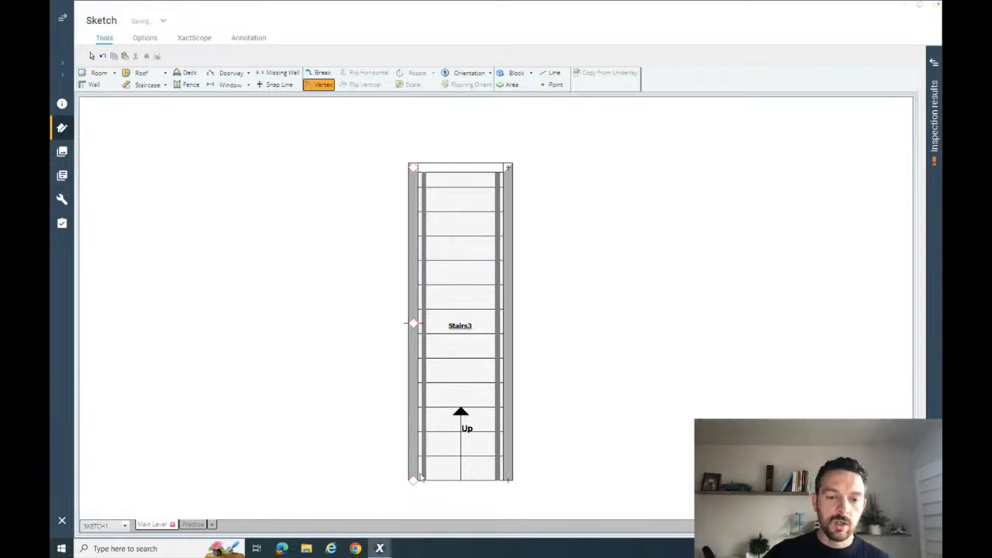
- Flare the staircase by moving its lower left corner outward, making the base about 5' 3" wide inside and the angled side about 6'
drag(411, 481, 345, 478)
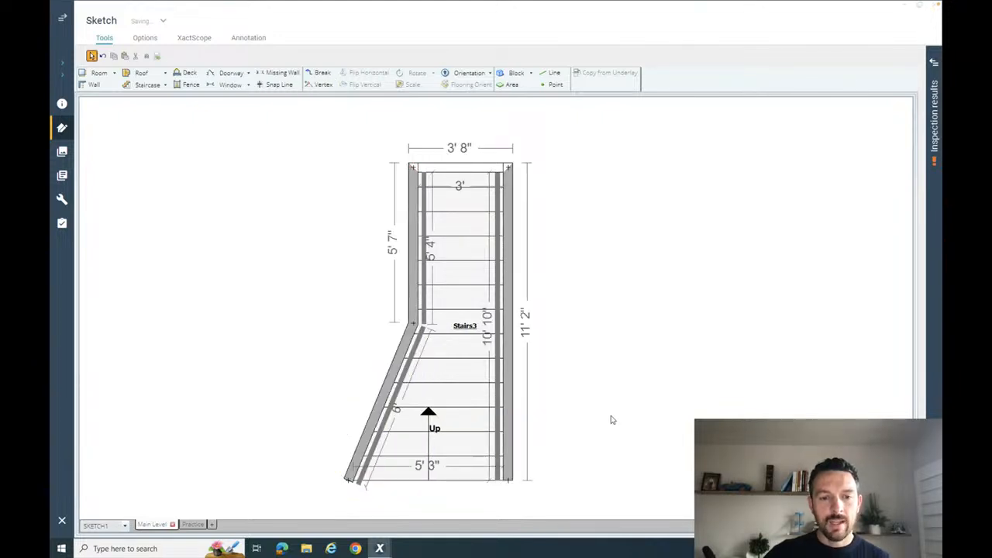
click(396, 458)
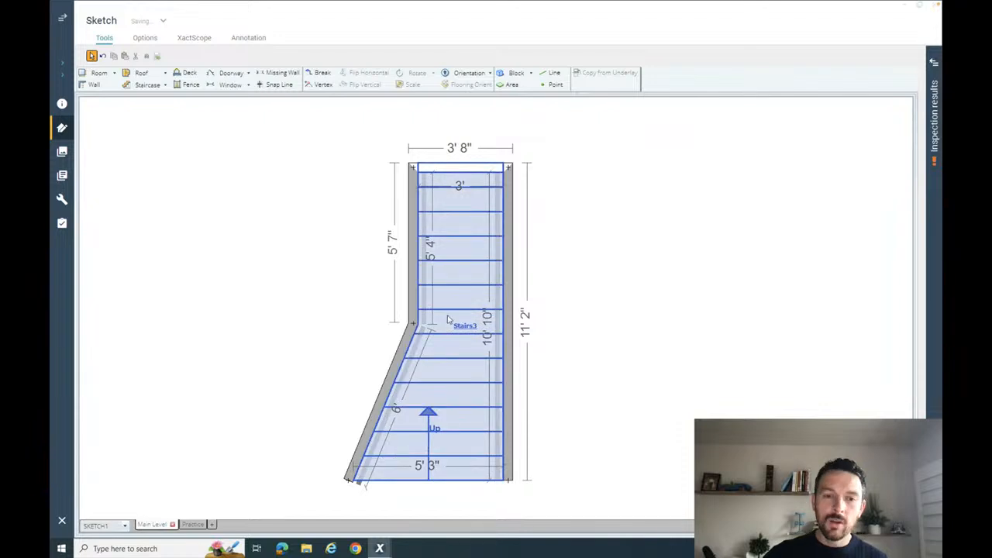
click(403, 405)
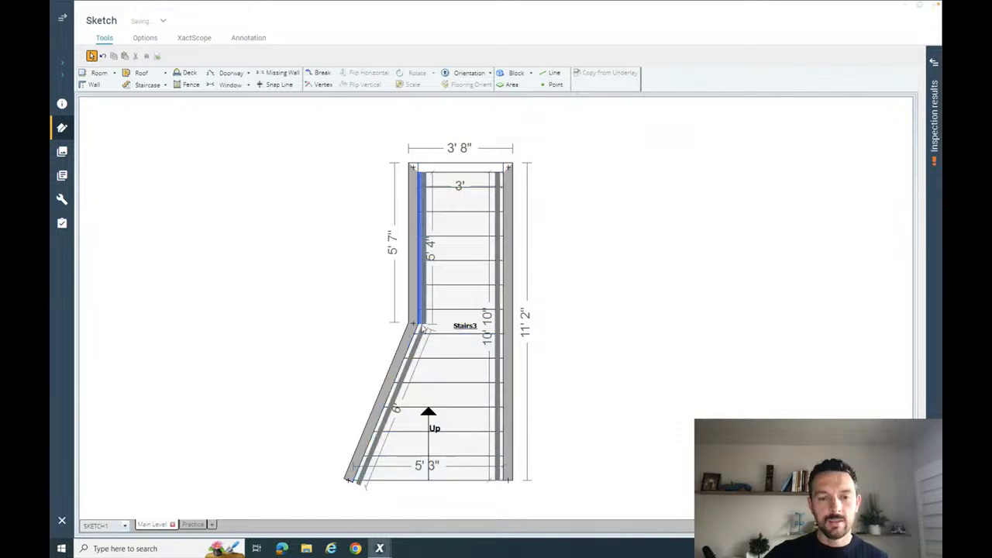
- Delete both left wall segments of the staircase, the straight upper one and the angled lower one
click(401, 357)
click(401, 357)
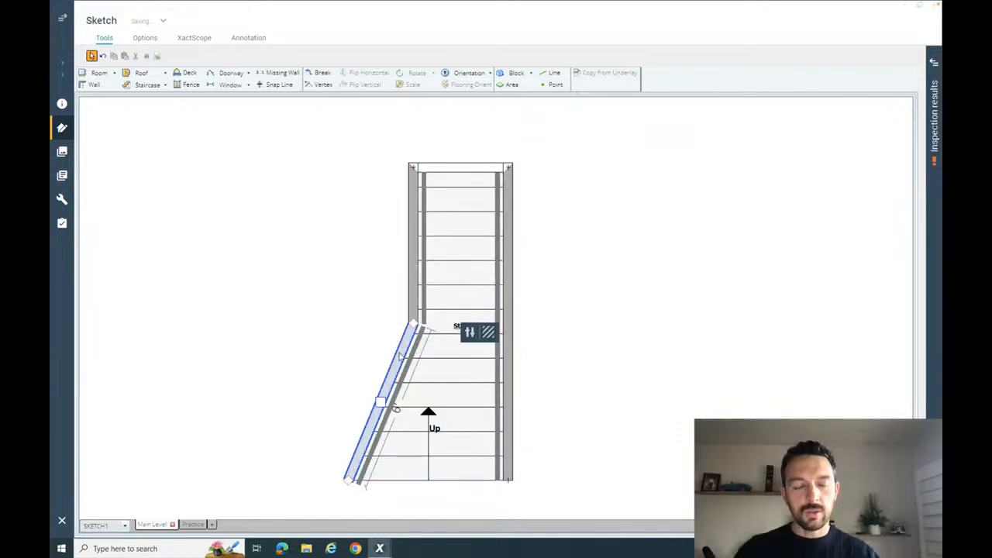
click(412, 283)
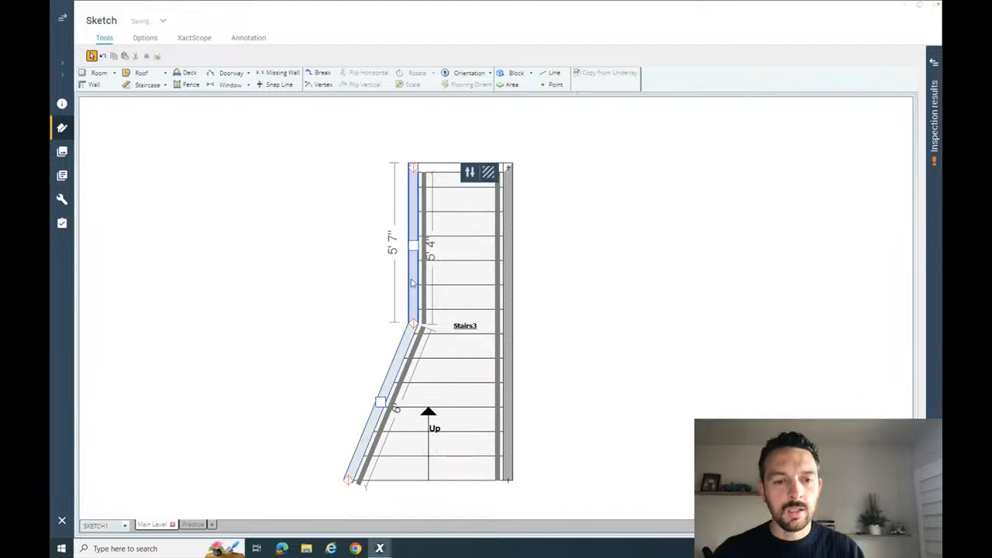
key(Delete)
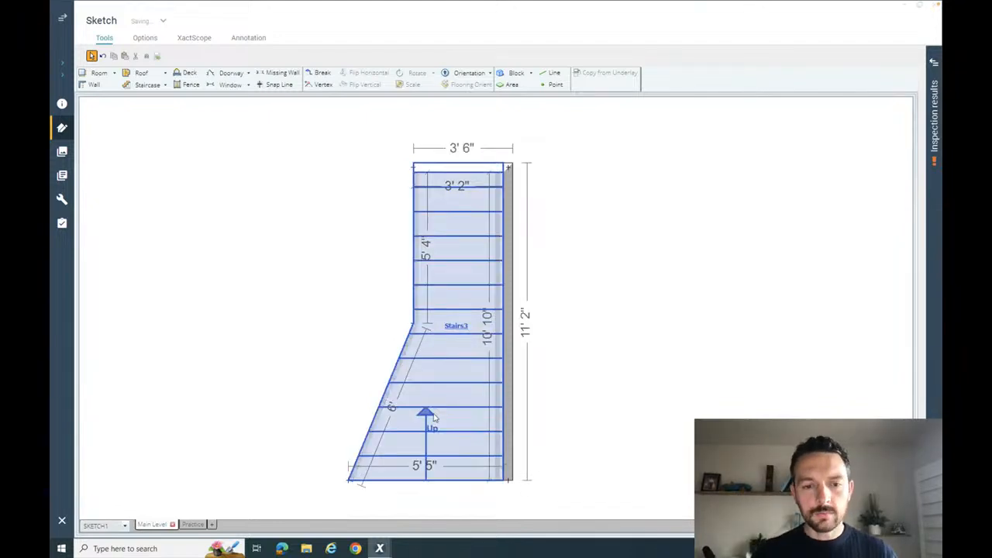
- Examine the base width and angled-side length at the flared staircase's lower left corner
click(436, 419)
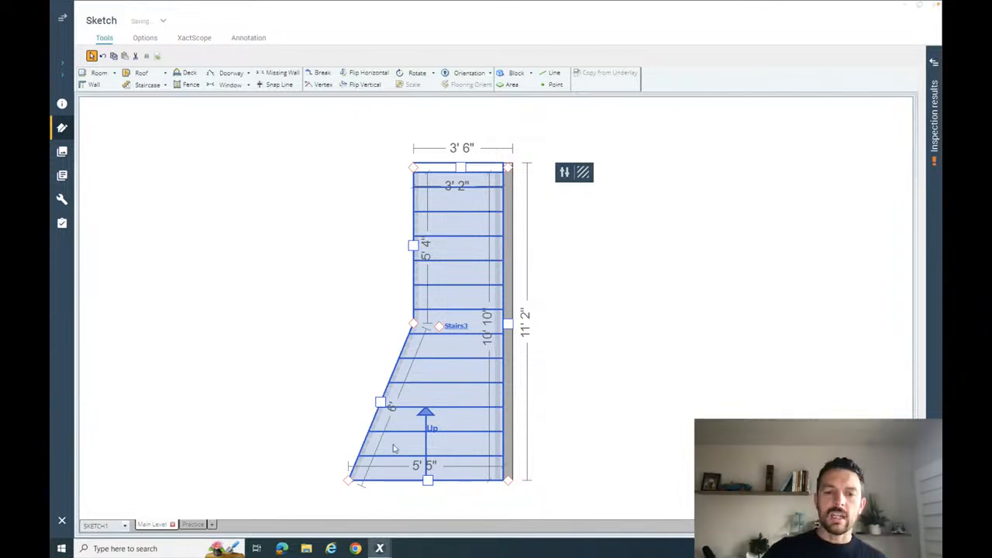
click(353, 372)
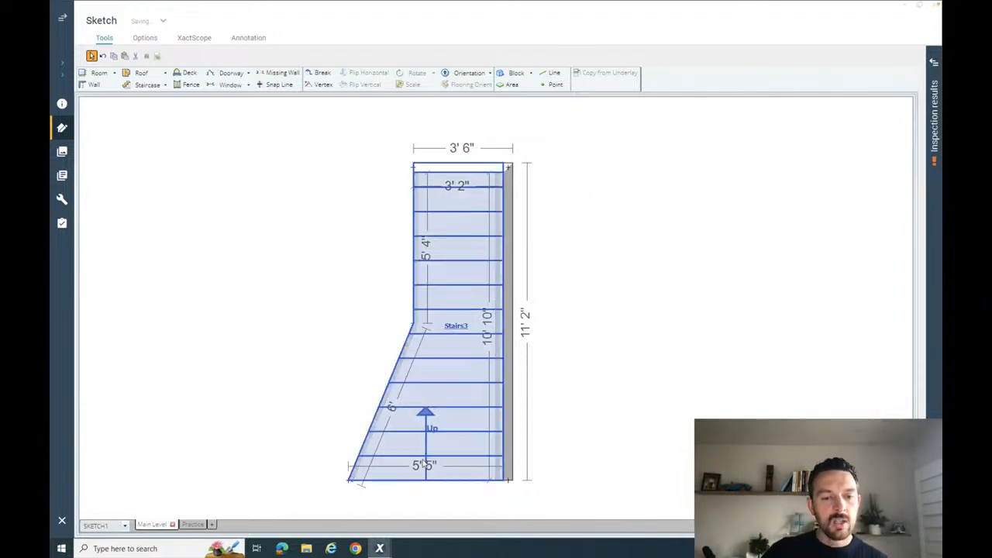
click(409, 440)
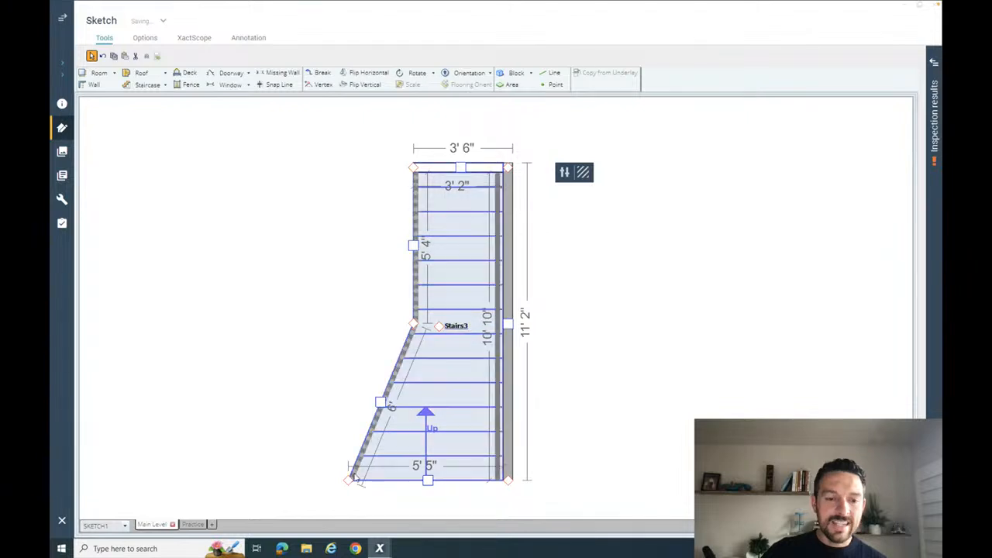
click(348, 480)
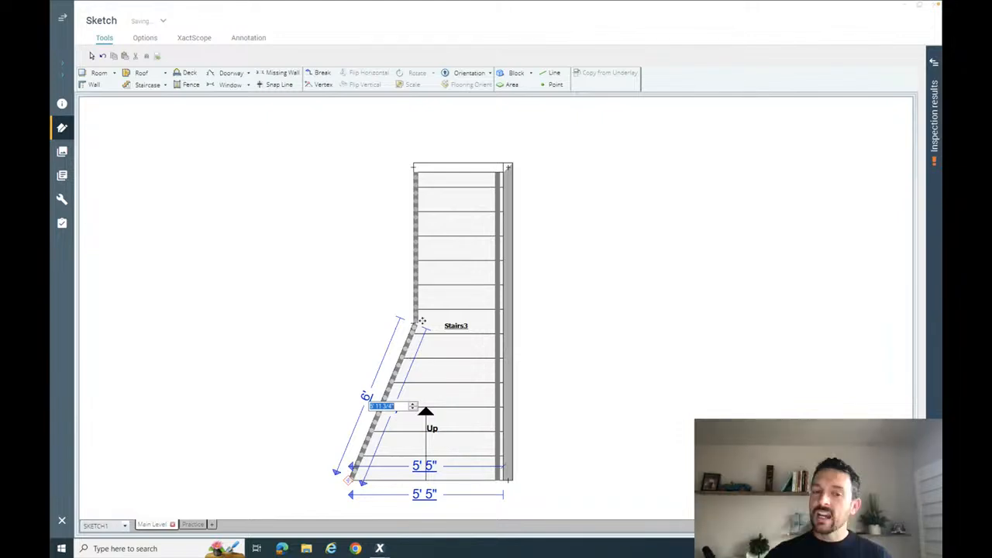
click(382, 326)
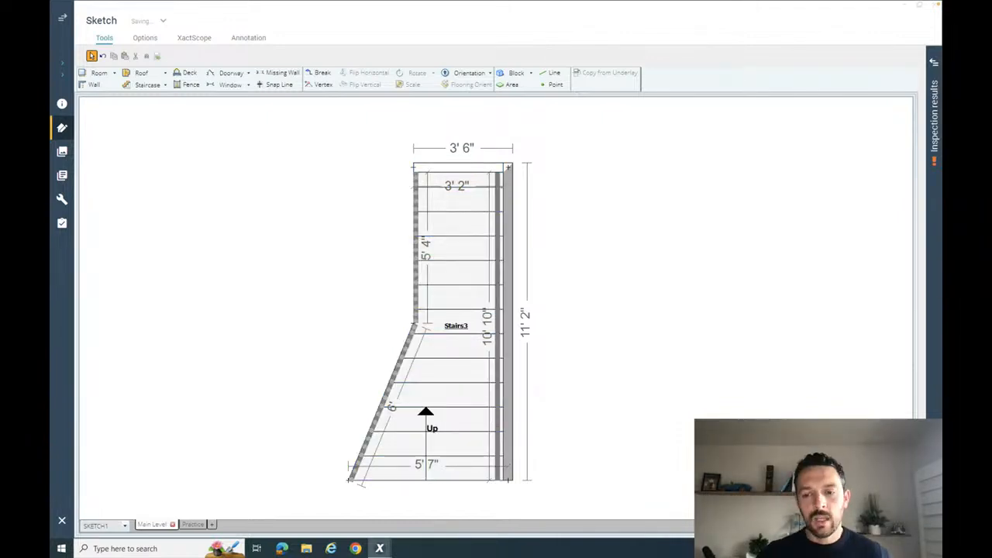
- Inspect the flared staircase and its railings in 3D, and return to the plan view
key(F9)
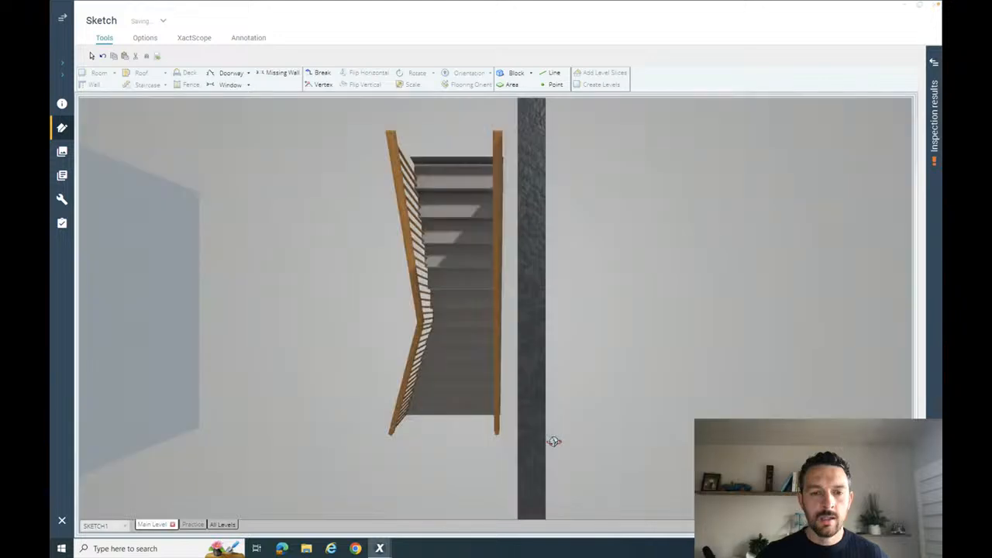
mouse_move(554, 441)
mouse_down()
mouse_move(643, 318)
mouse_move(554, 437)
mouse_up()
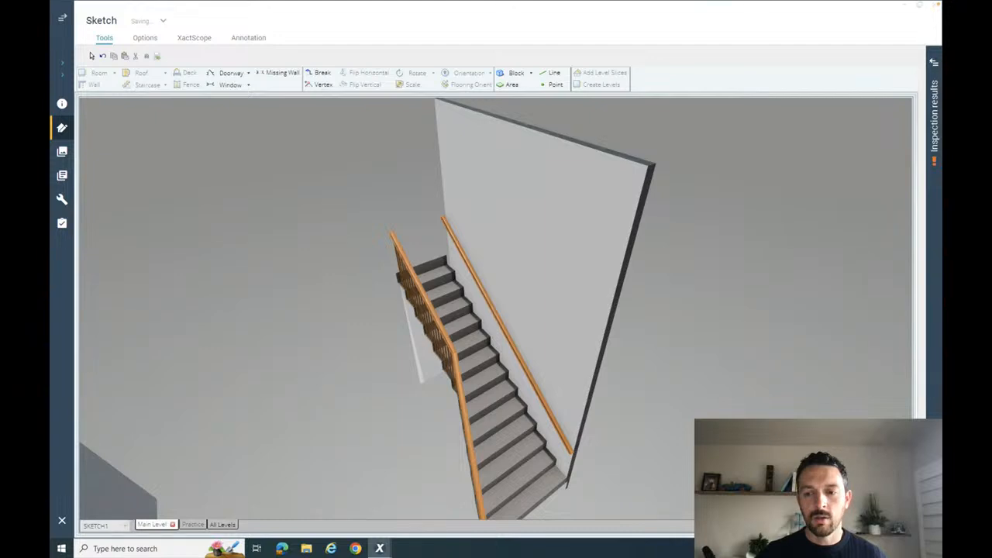
key(F9)
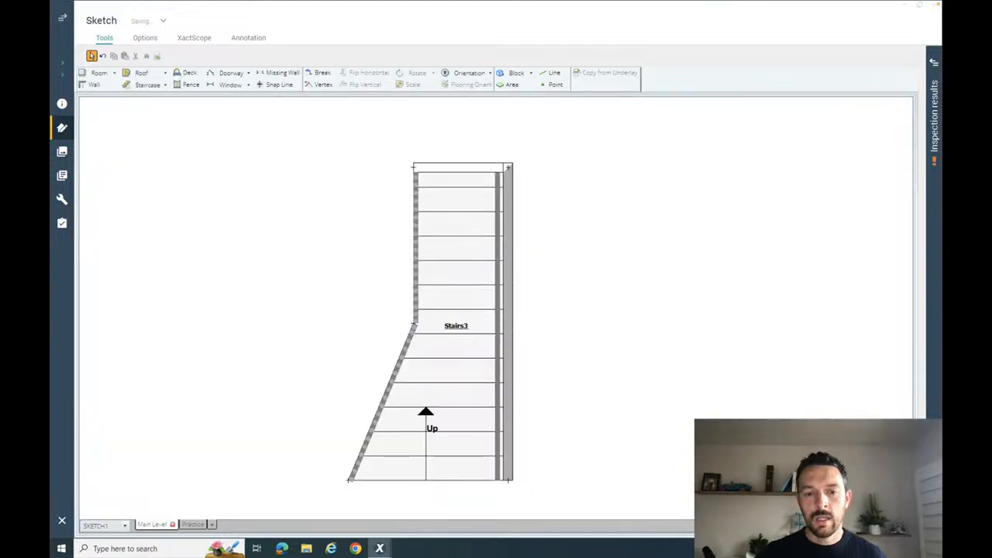
click(478, 330)
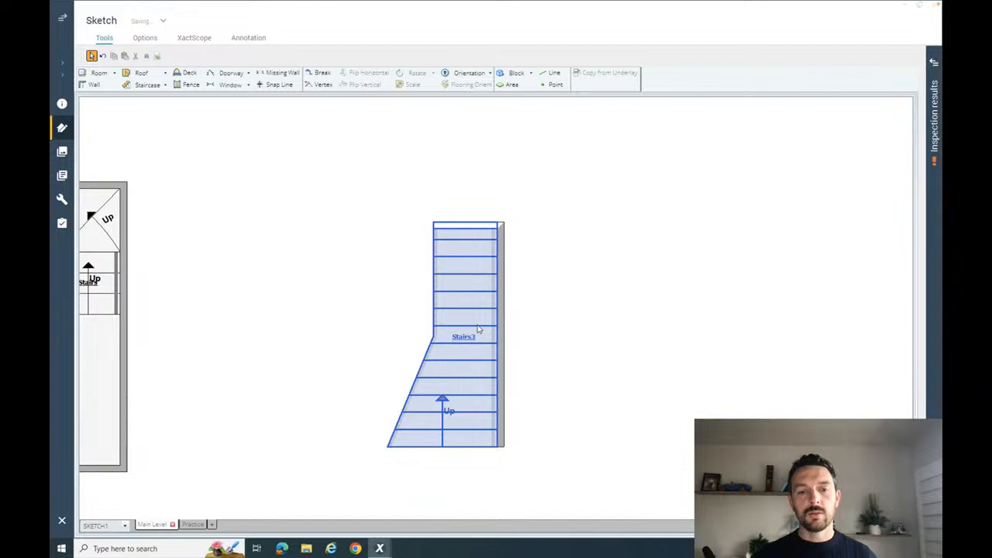
- Move the flared staircase away from the L-shaped stair room into the open area of the plan
click(446, 337)
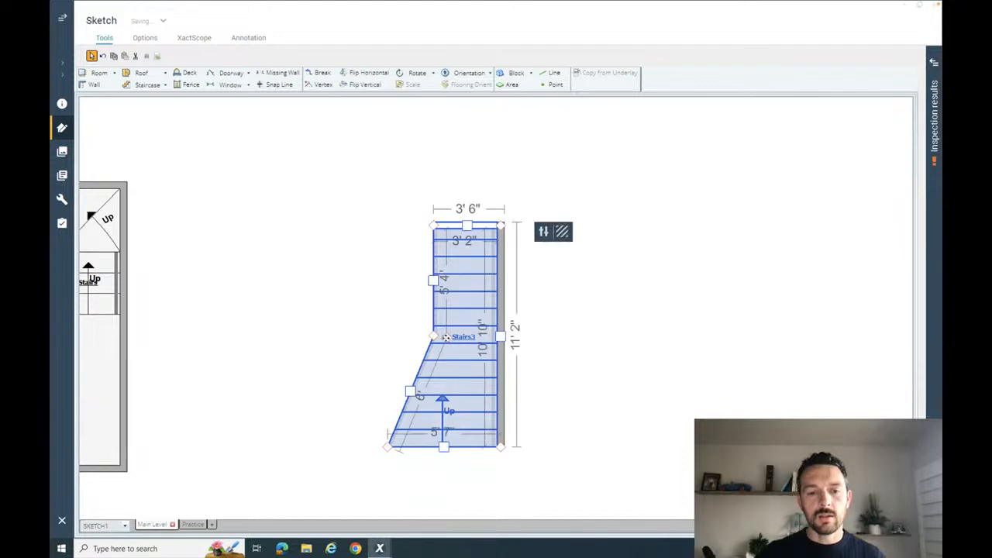
drag(445, 337, 637, 295)
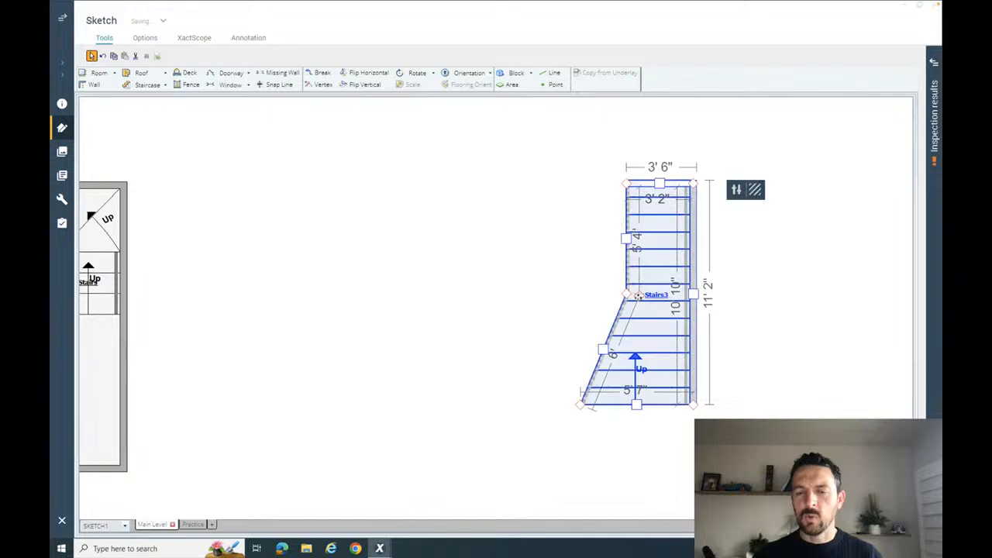
click(746, 301)
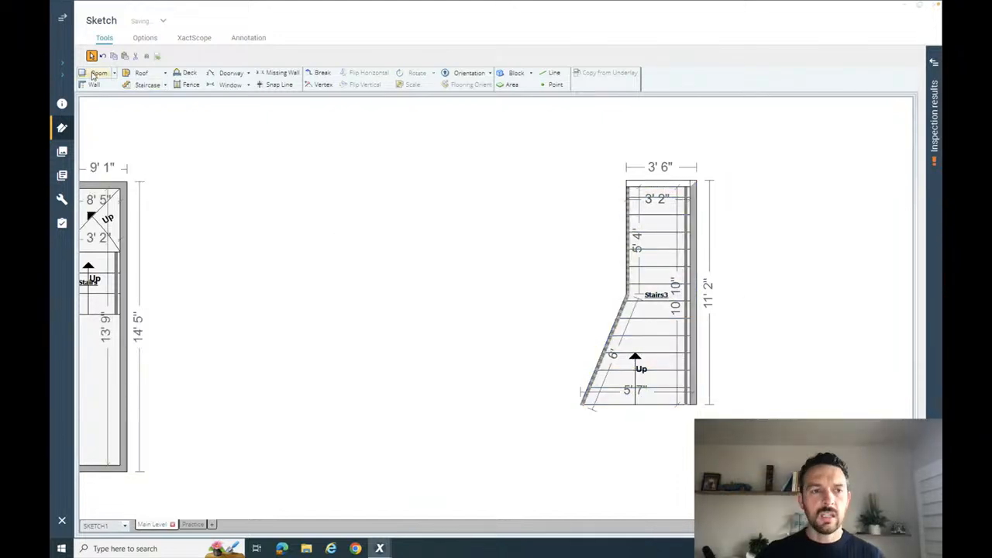
- Place a new room directly against the bottom edge of the flared staircase
click(96, 73)
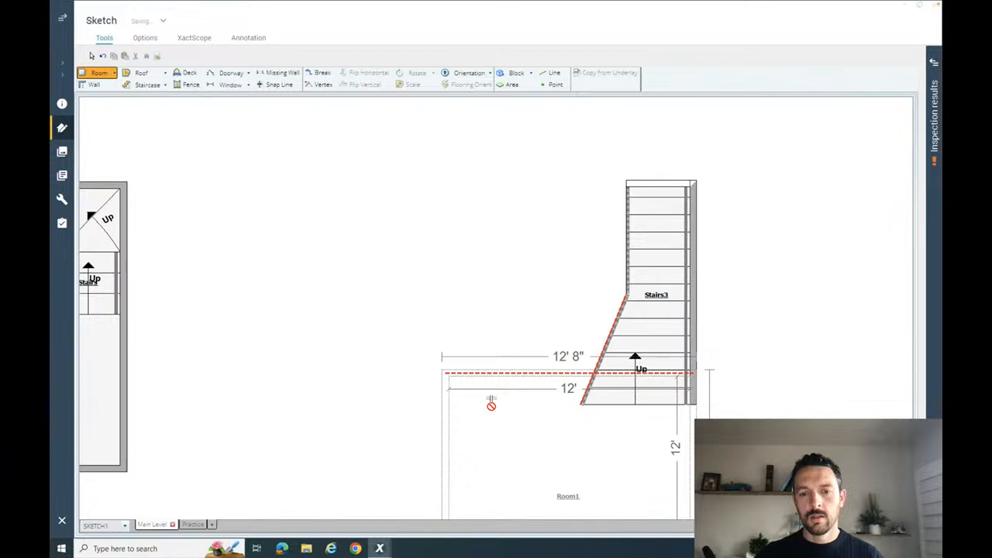
click(605, 421)
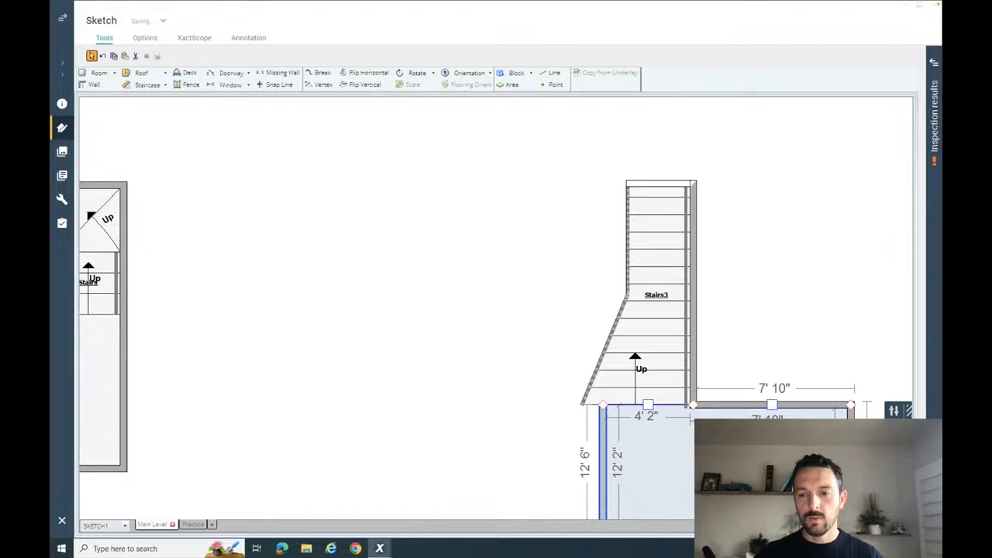
scroll(797, 451, down, 2)
scroll(798, 452, up, 2)
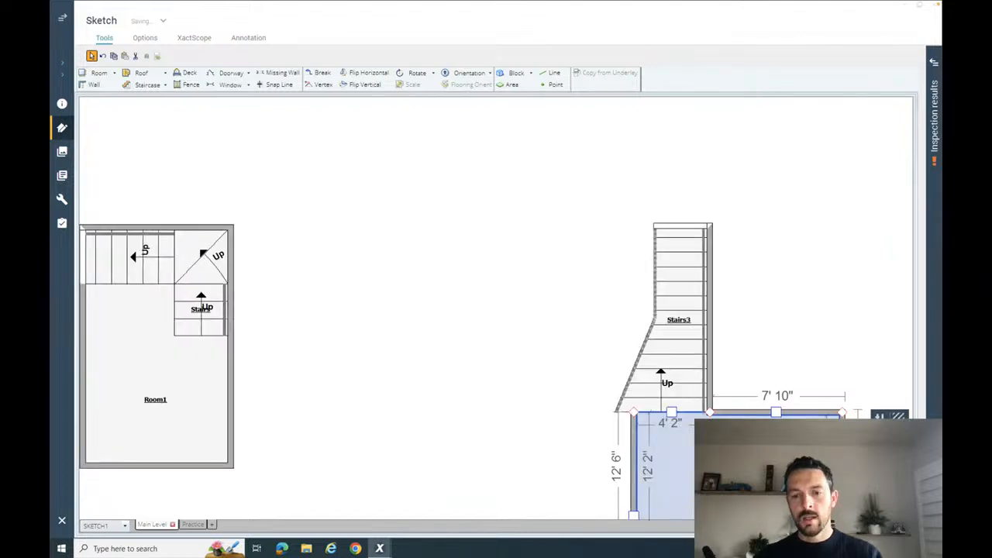
mouse_move(748, 461)
mouse_down()
mouse_move(691, 376)
mouse_move(664, 292)
mouse_up()
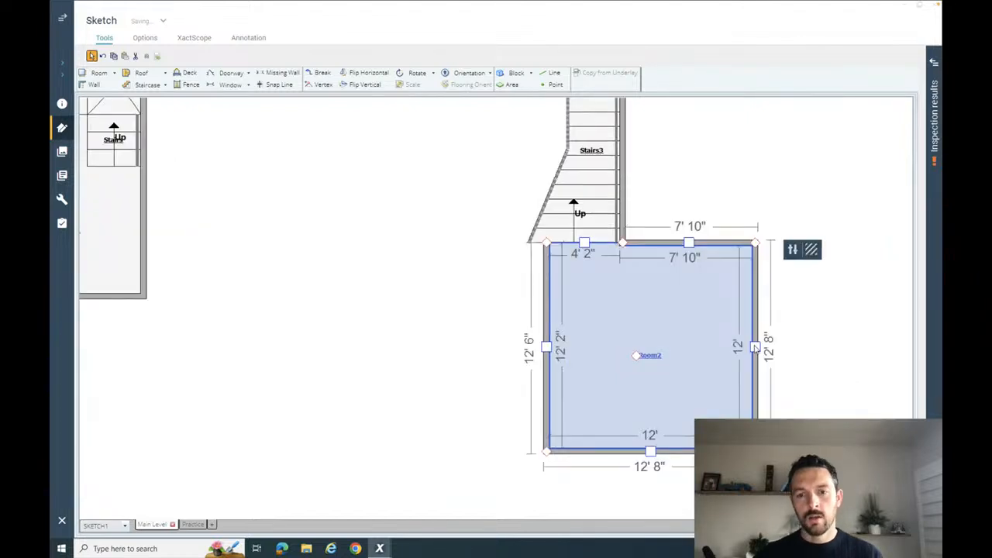
- Resize the room around the staircase to about 11' 6" wide and 23' long inside, aligned with the staircase's right wall and top edge
drag(755, 349, 620, 345)
click(600, 329)
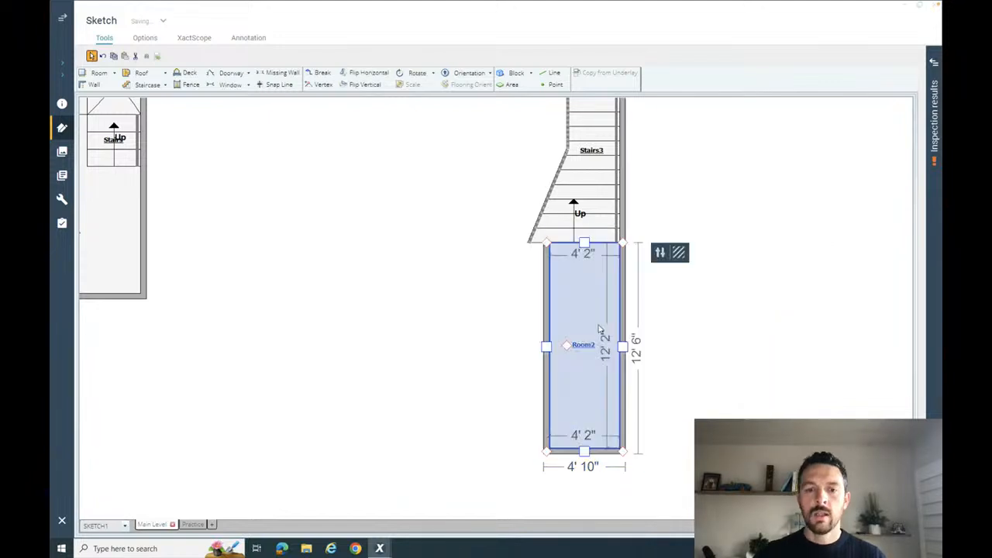
drag(547, 347, 423, 344)
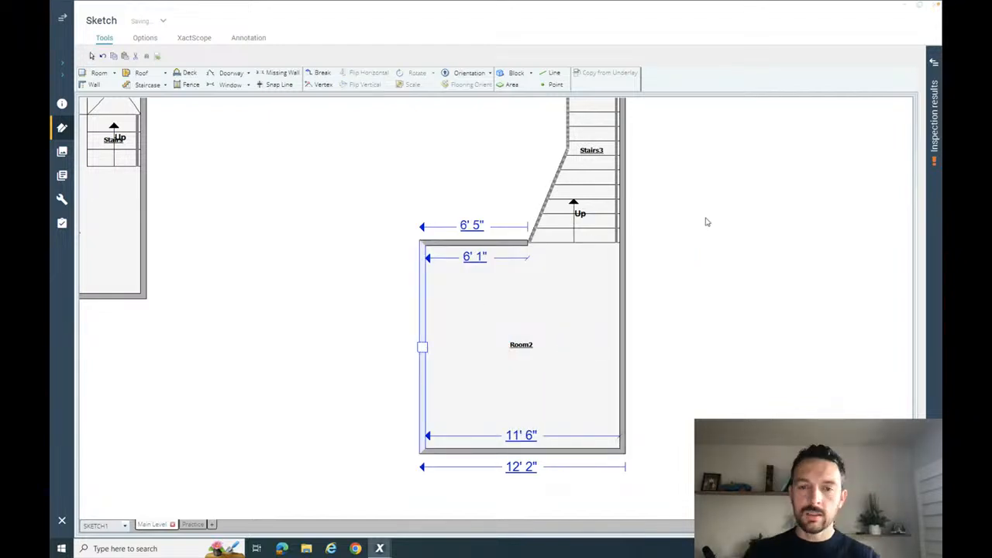
drag(718, 271, 764, 448)
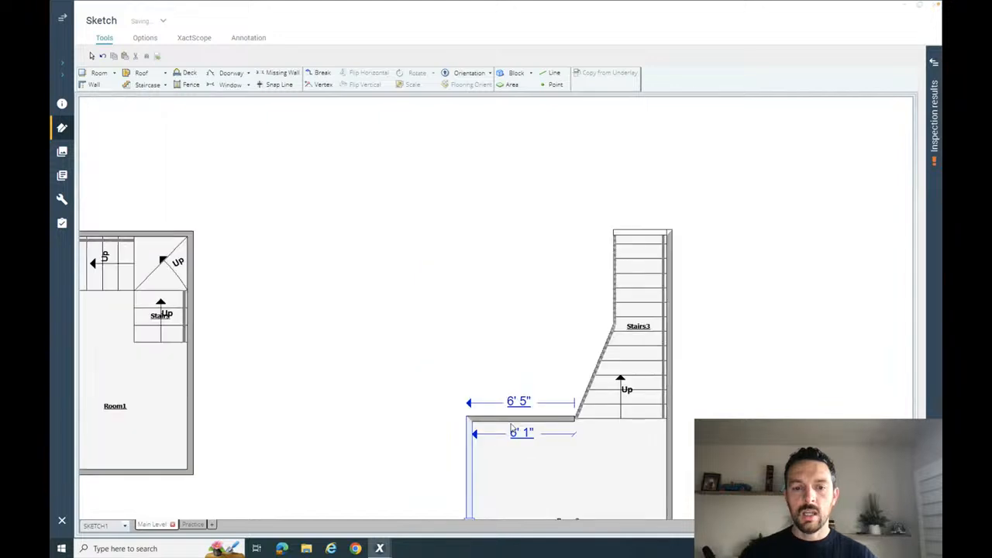
drag(512, 428, 552, 231)
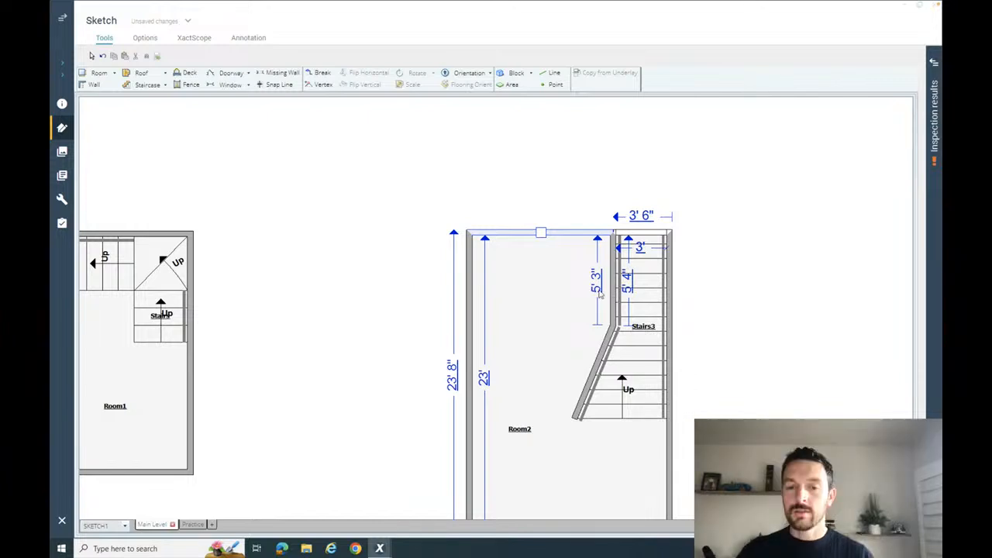
- Delete the angled and straight wall segments separating the room from the flared staircase
click(599, 361)
click(600, 361)
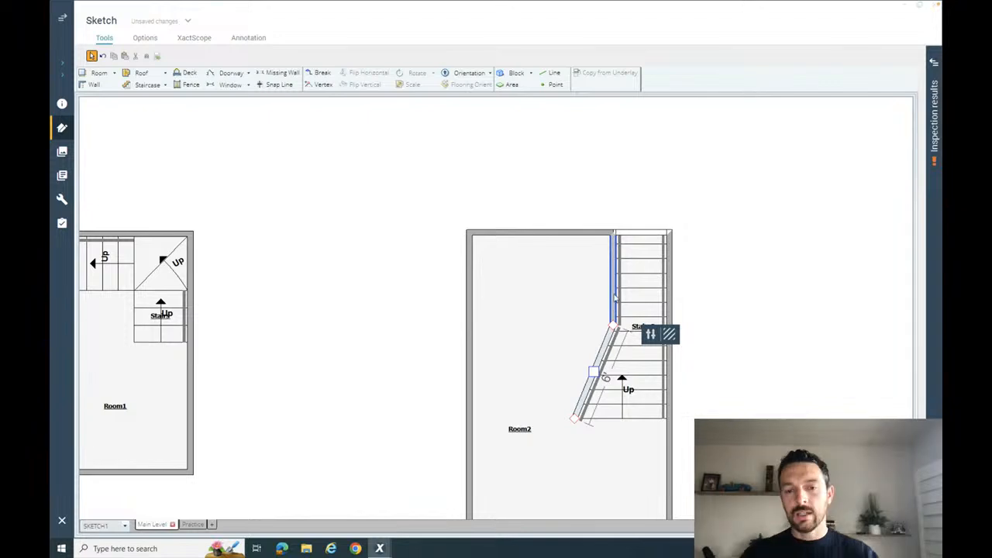
click(615, 297)
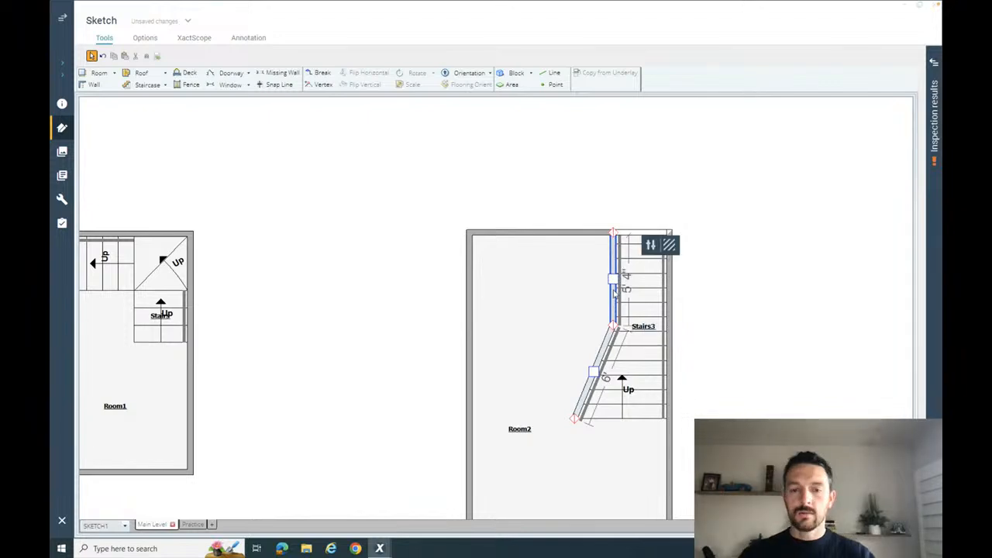
click(737, 326)
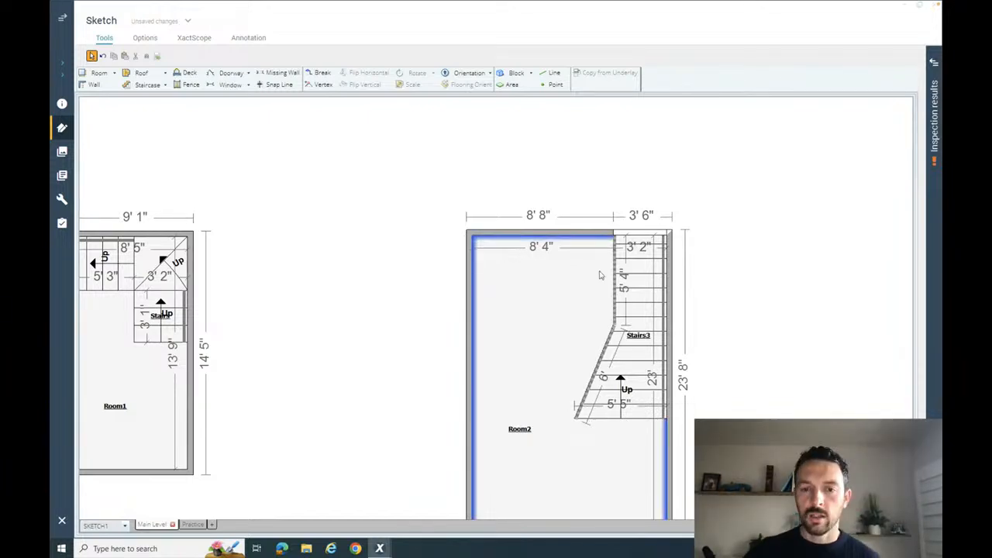
- Move the room's bottom wall up, making the room about 21' 1" long inside
click(540, 298)
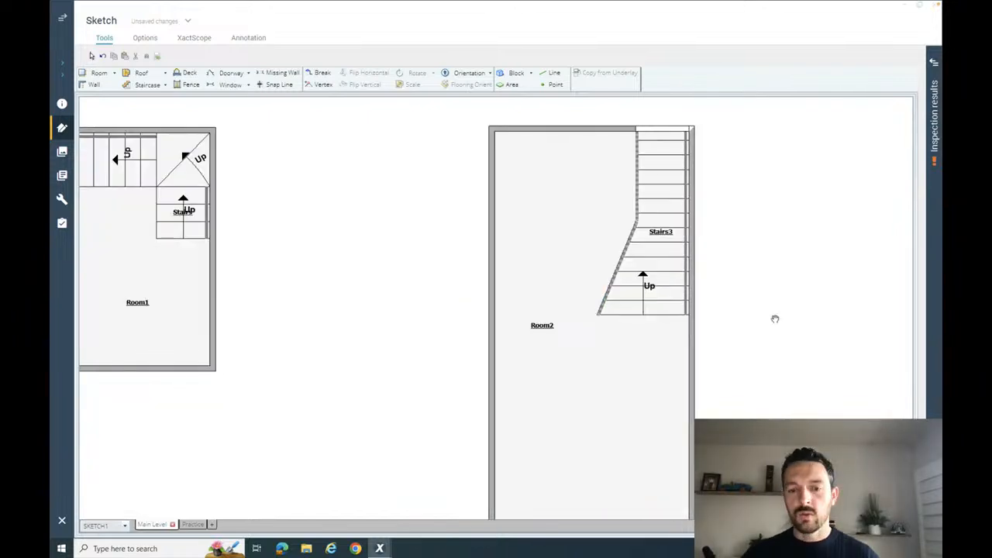
click(571, 495)
click(590, 499)
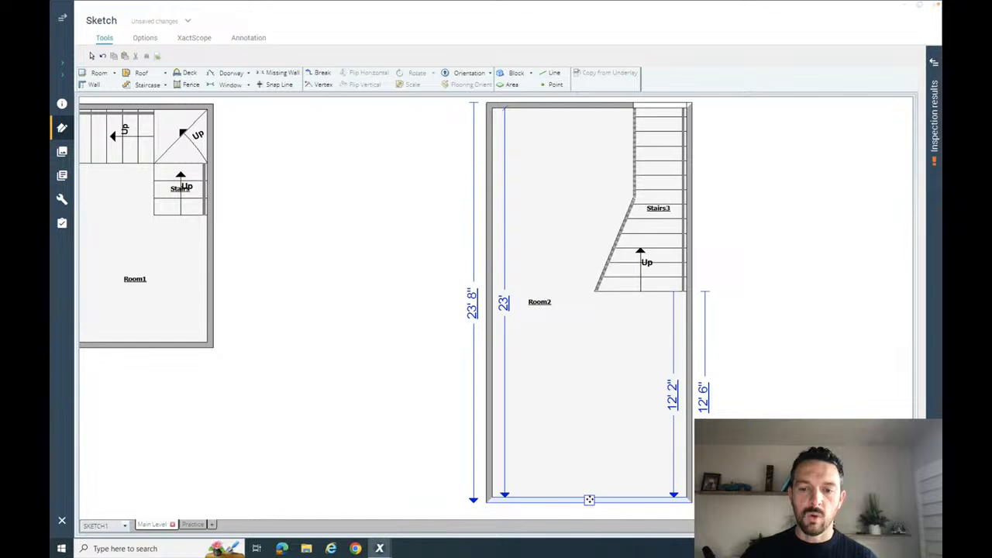
drag(589, 499, 590, 467)
click(676, 386)
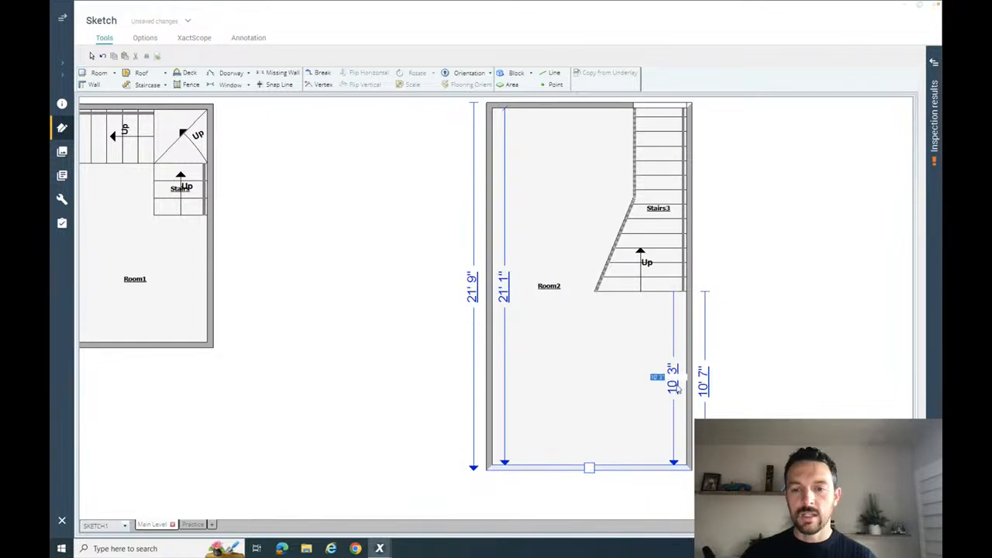
click(775, 354)
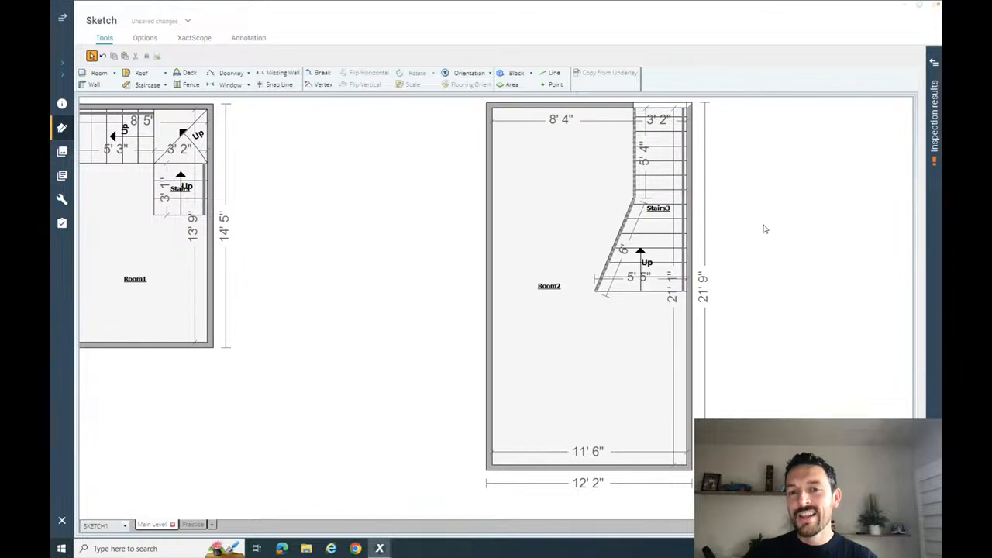
drag(764, 221, 668, 252)
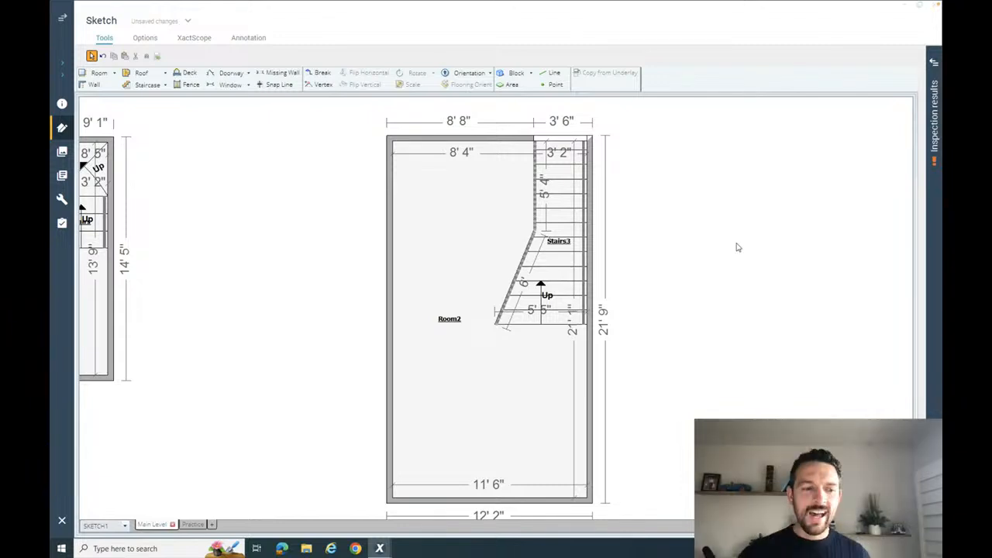
click(520, 273)
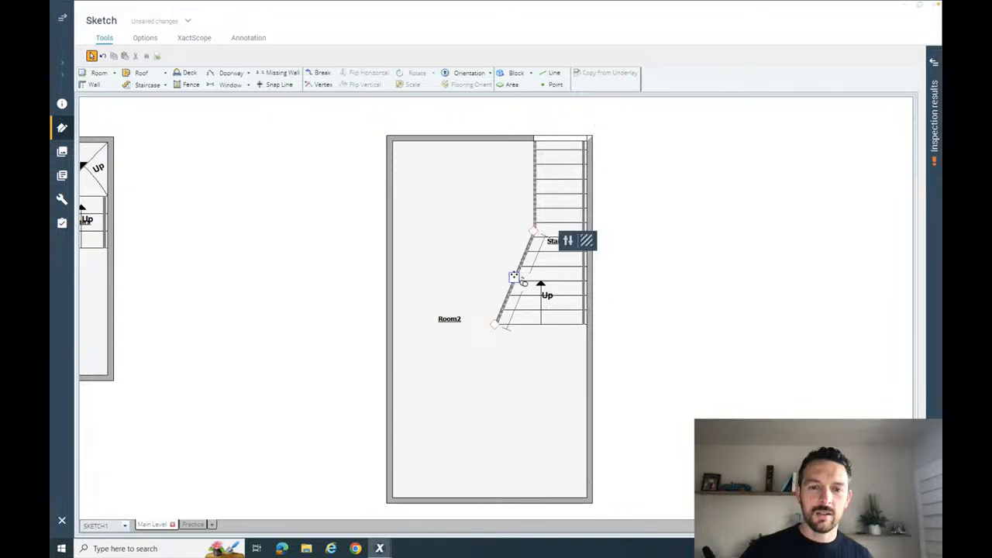
scroll(514, 278, up, 2)
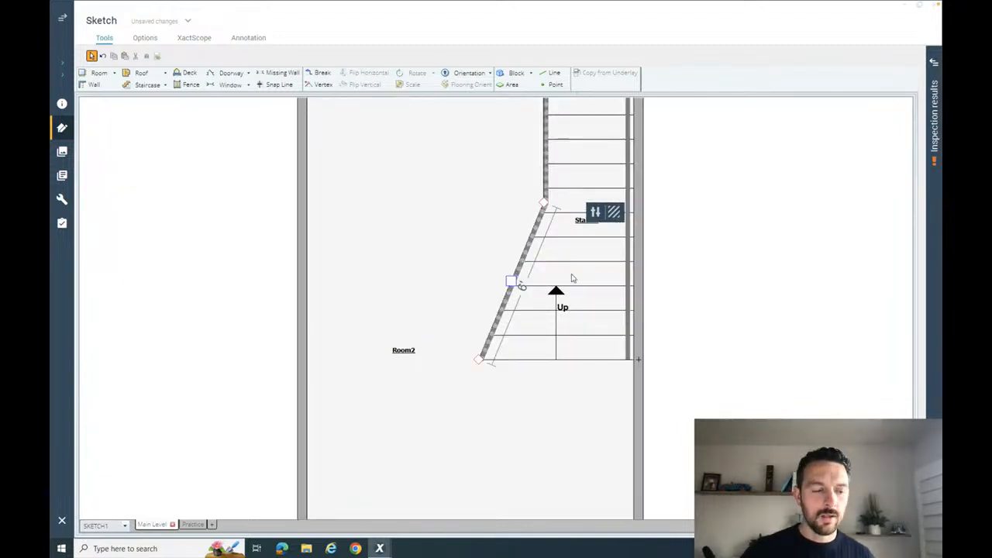
click(513, 282)
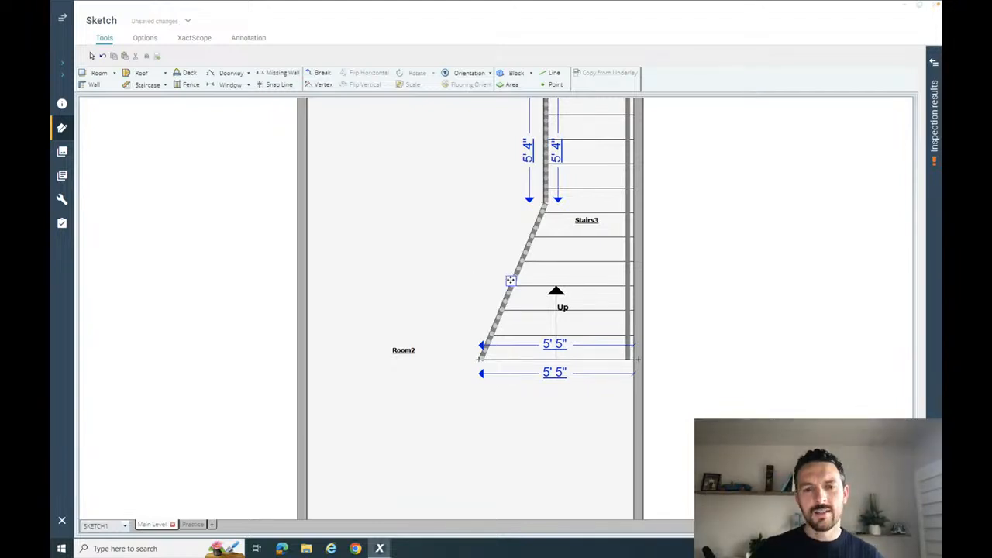
scroll(512, 282, up, 1)
click(510, 287)
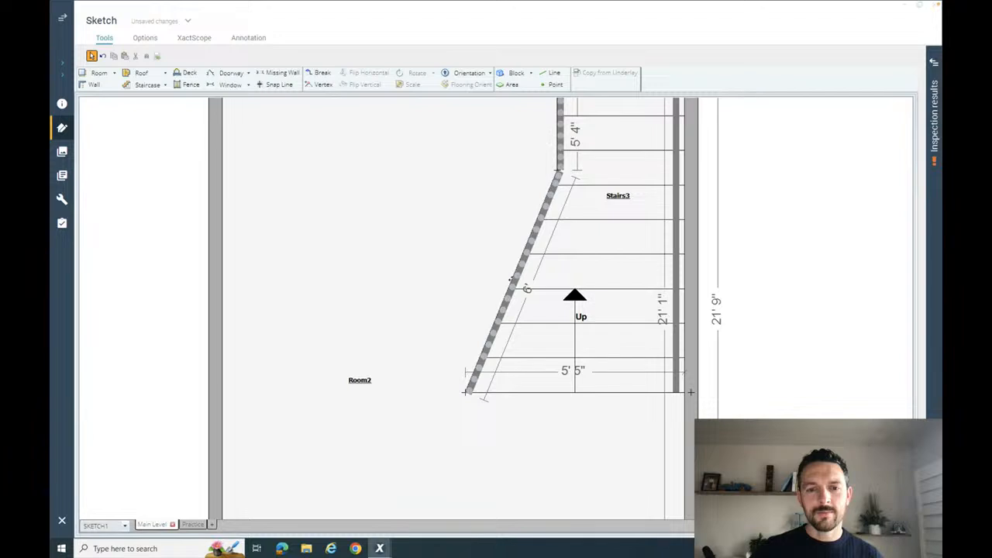
click(510, 284)
drag(511, 283, 510, 281)
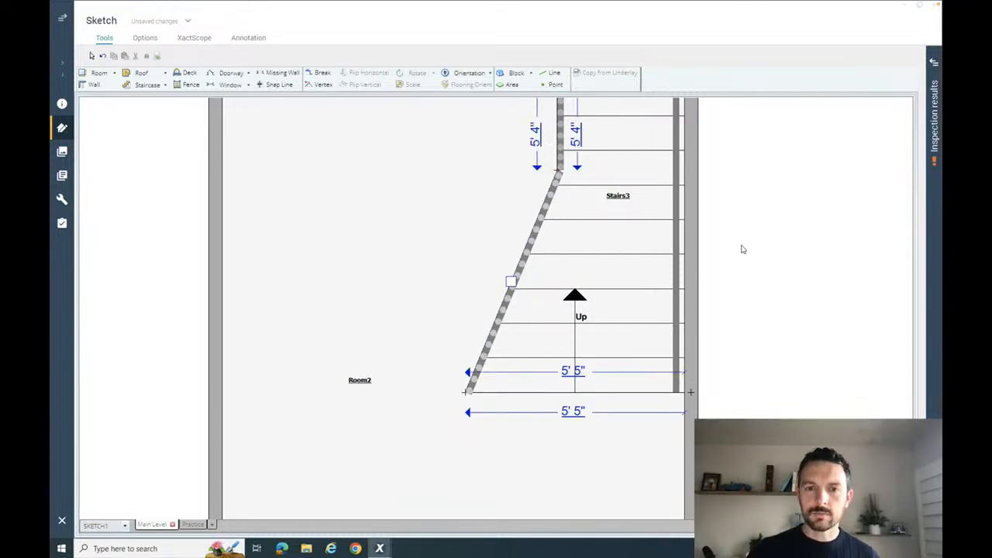
- Set Arced Wall to Yes for the staircase's angled side in its wall properties
click(514, 284)
click(513, 285)
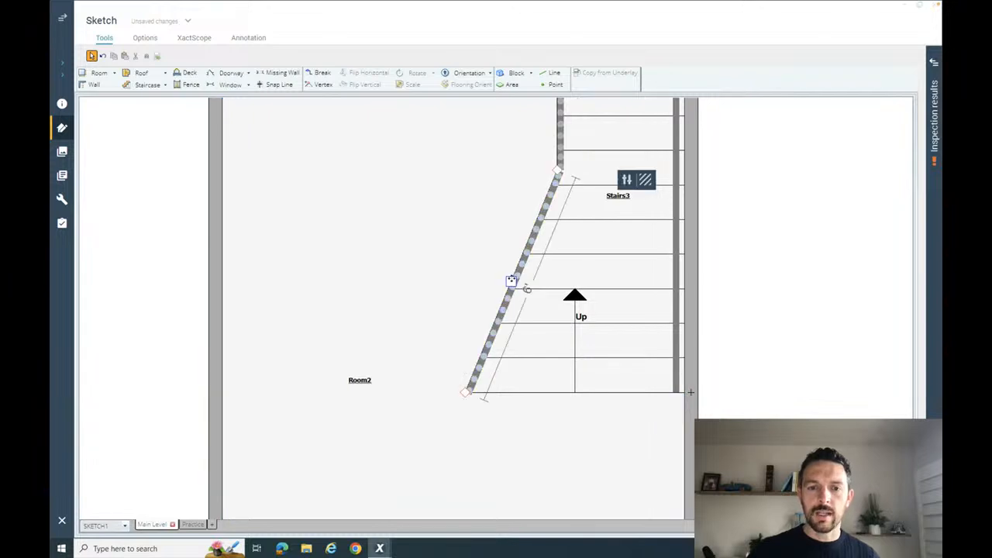
click(627, 183)
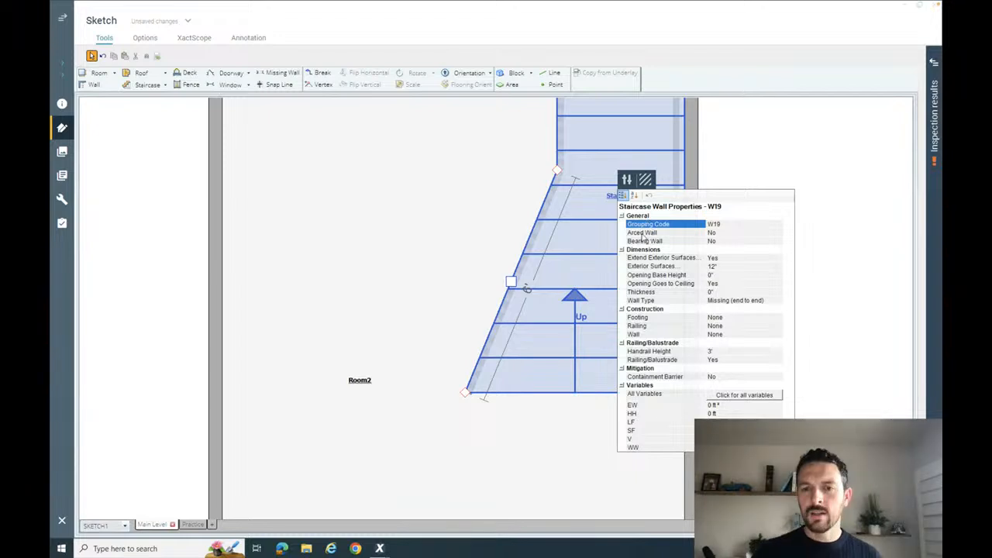
click(736, 232)
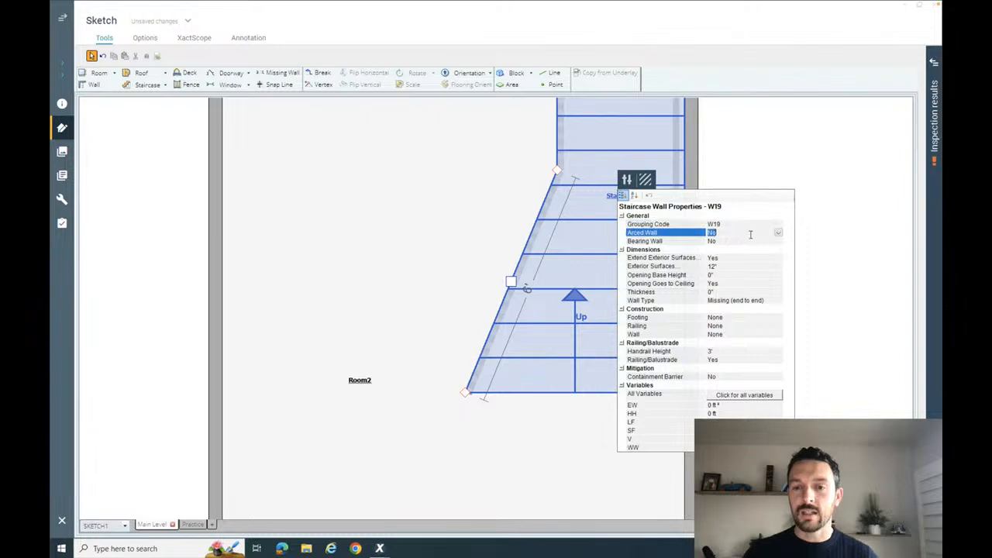
click(778, 233)
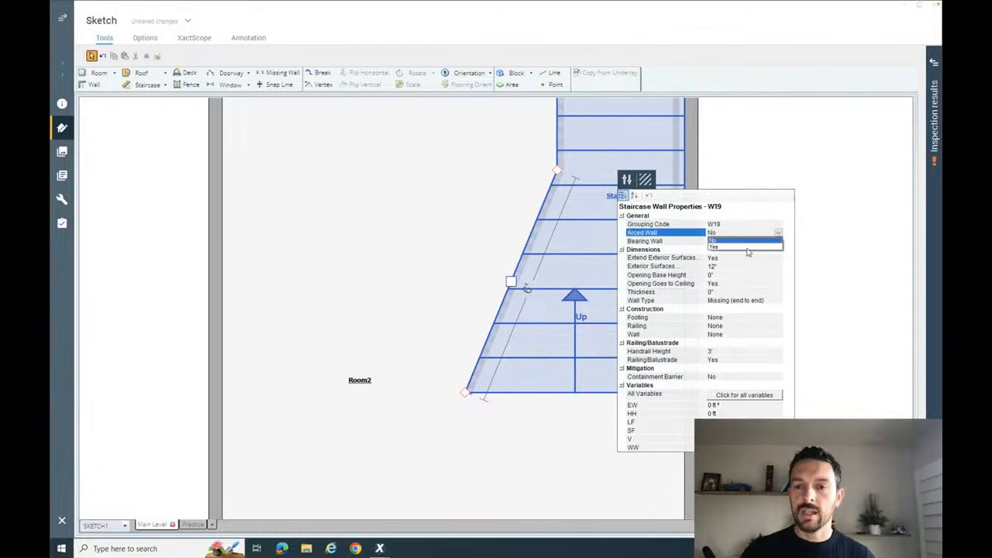
click(748, 249)
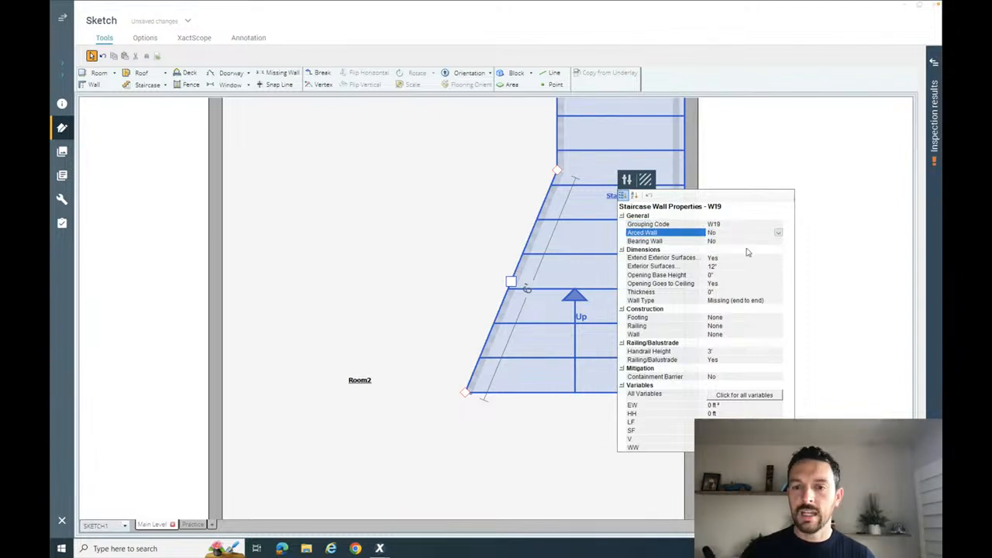
click(835, 238)
- Curve the staircase's angled side inward with an arc distance of about 8"
click(516, 284)
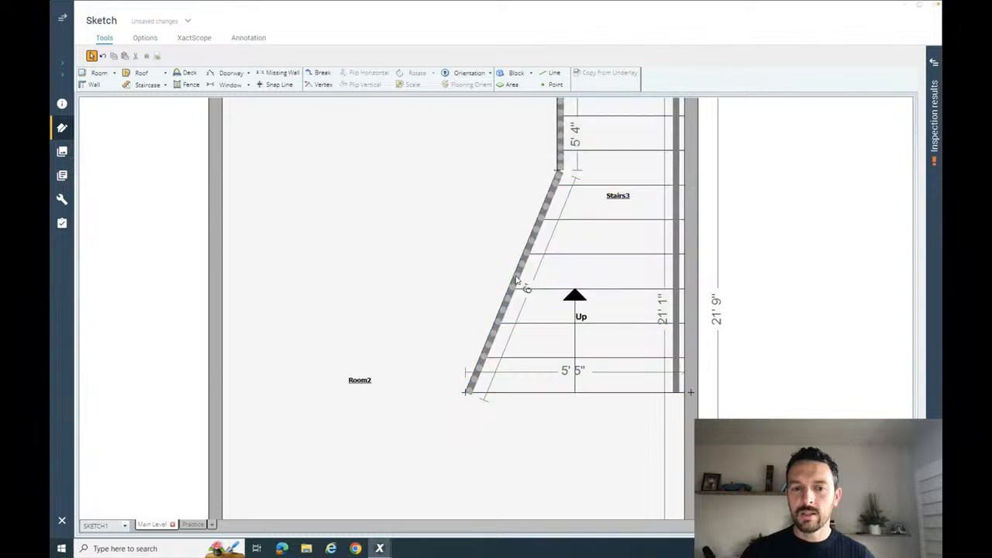
click(515, 282)
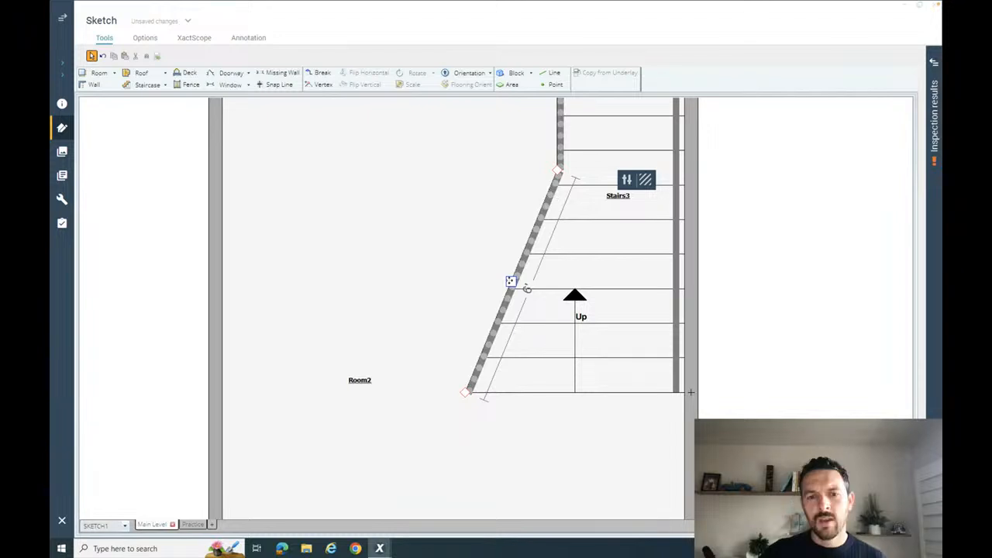
mouse_move(526, 289)
mouse_down()
mouse_move(511, 295)
mouse_move(525, 284)
mouse_move(536, 290)
mouse_up()
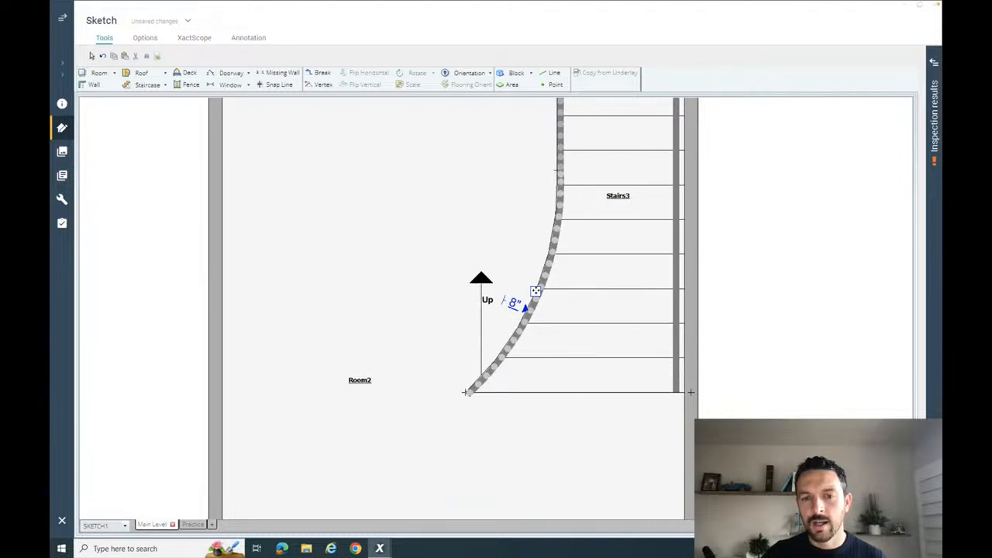
click(796, 266)
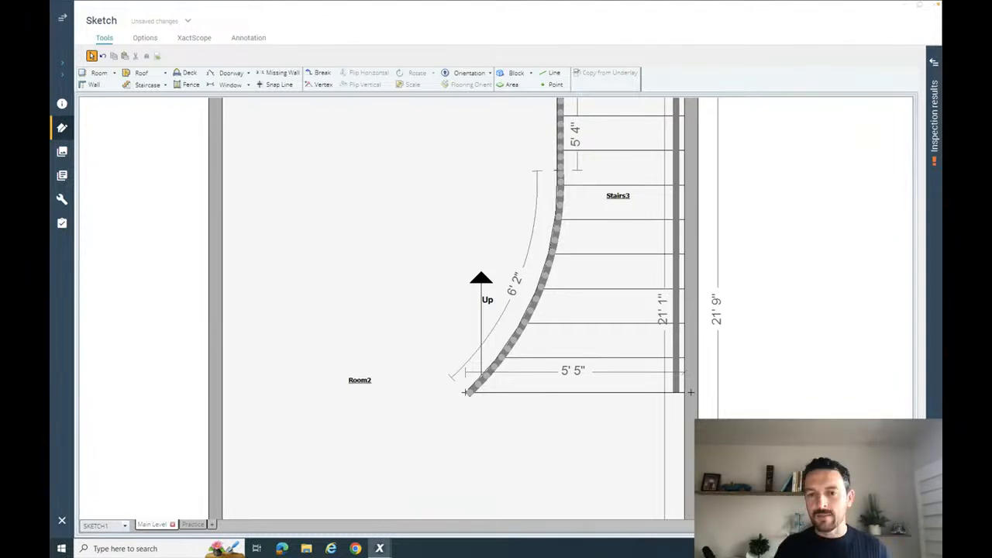
scroll(760, 349, down, 3)
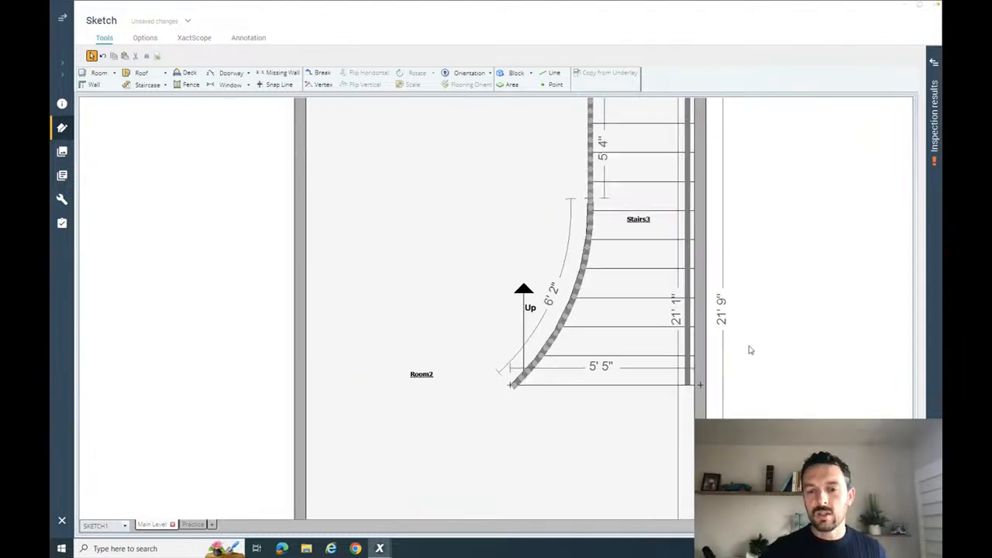
key(space)
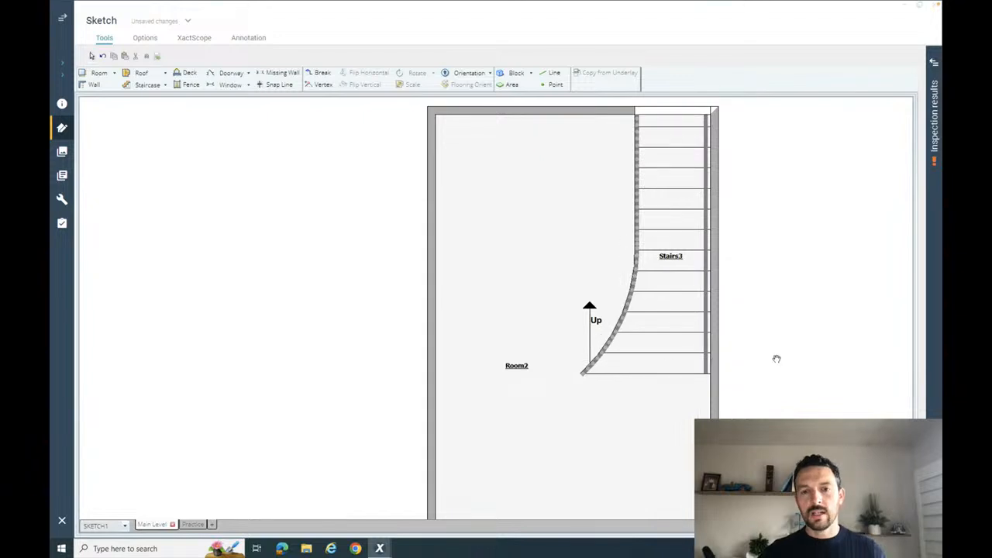
- Examine the walls enclosing the flared staircase and Room2, including the mitered corner joint opposite the stairs
drag(775, 359, 707, 379)
click(649, 338)
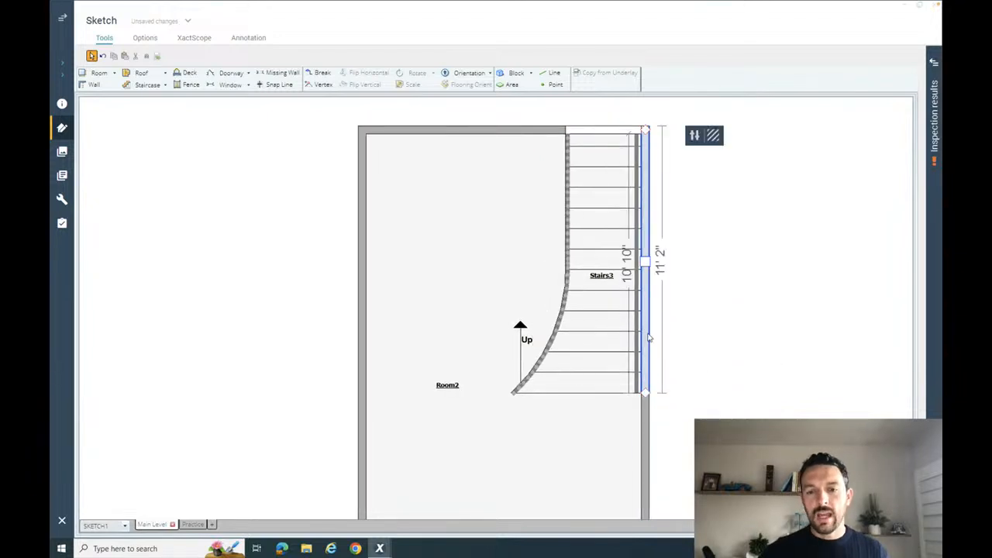
click(427, 138)
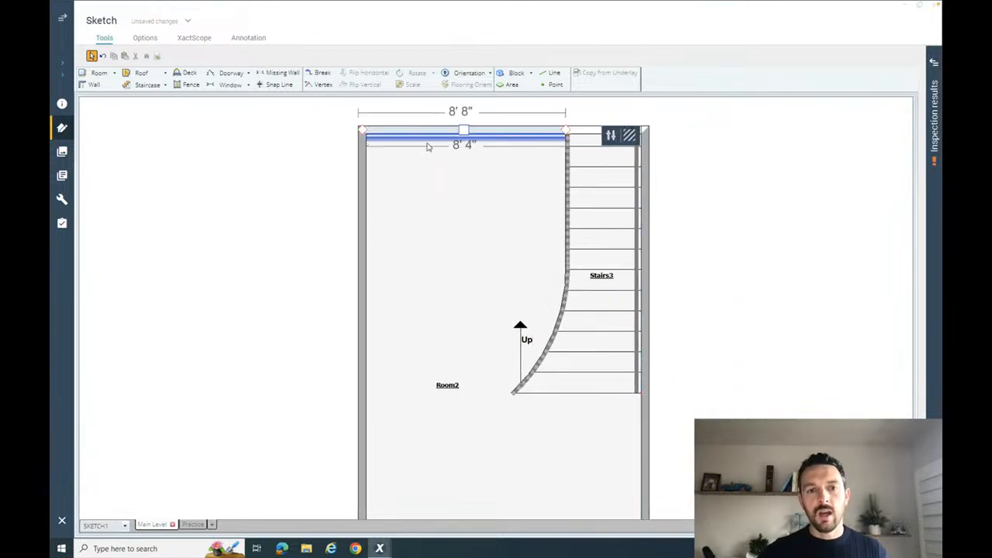
click(362, 155)
scroll(326, 159, up, 5)
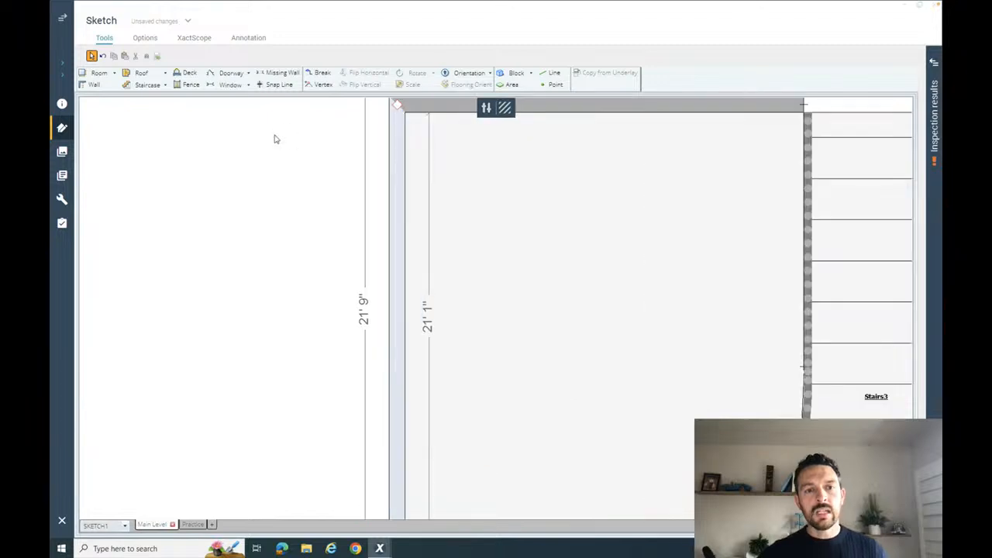
scroll(278, 138, up, 3)
key(space)
drag(577, 146, 476, 368)
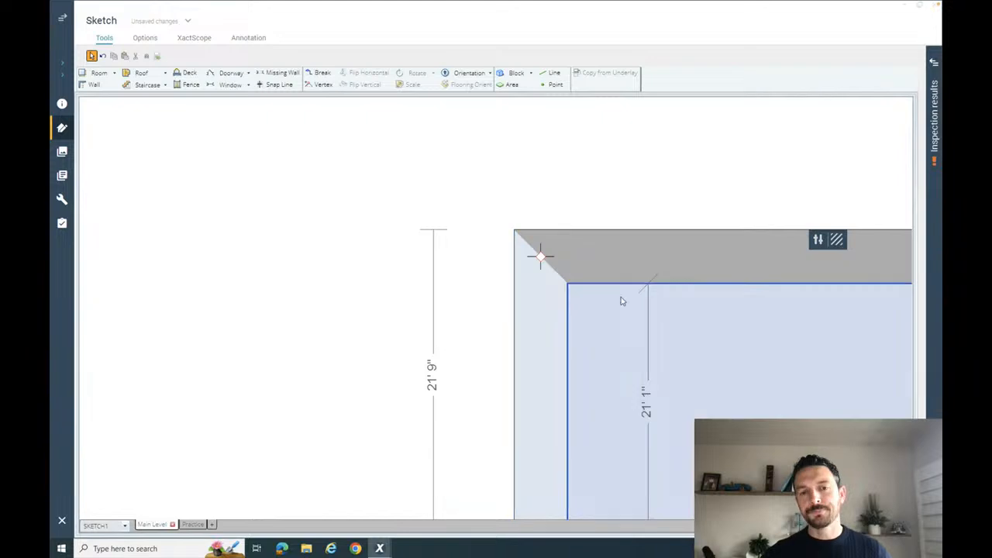
scroll(621, 299, down, 3)
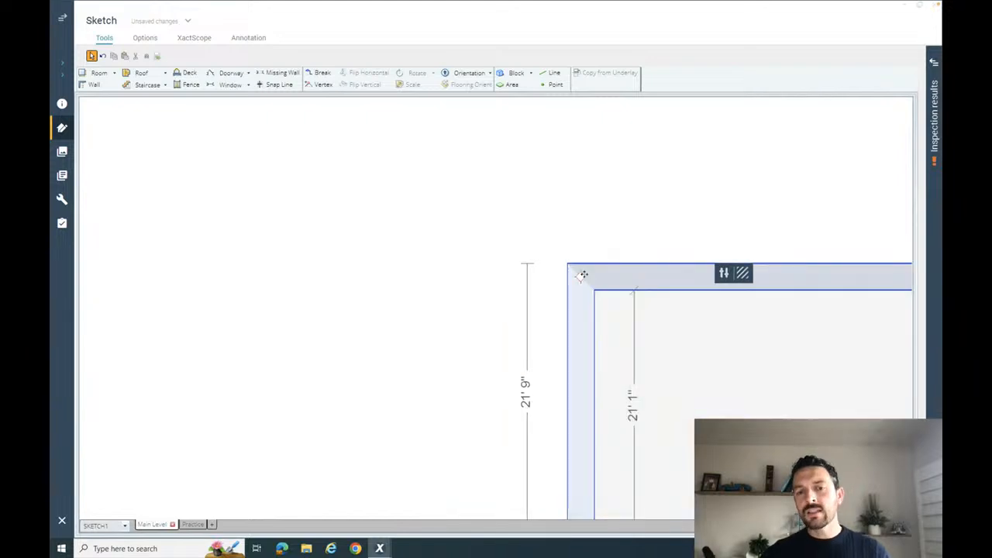
drag(660, 321, 713, 339)
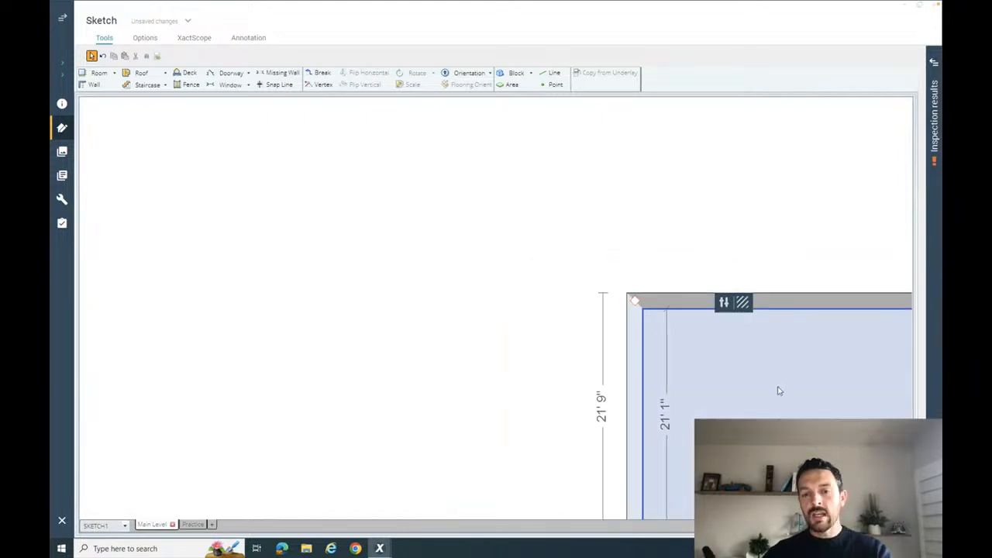
drag(786, 392, 419, 229)
click(565, 313)
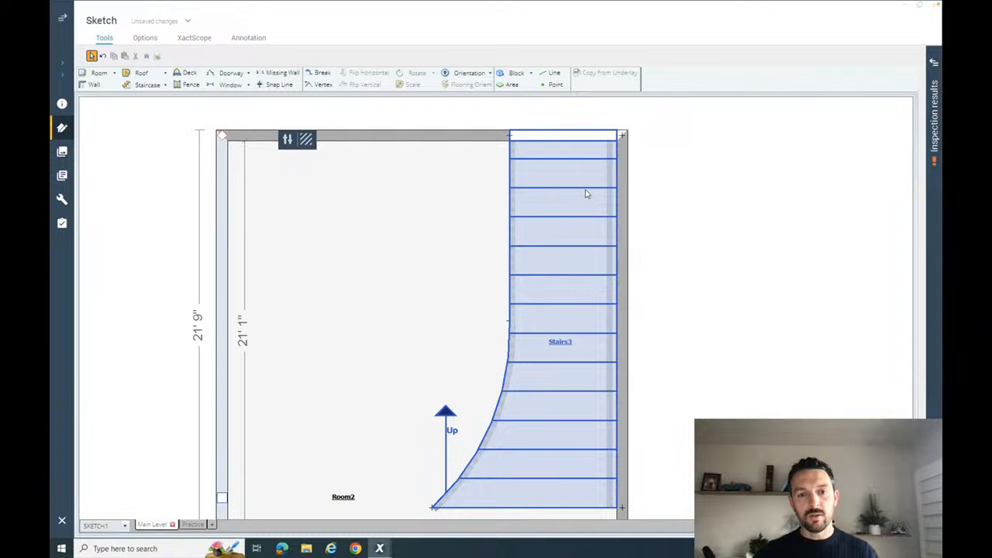
- Place a 12' wide room against the outside of the wall running alongside the flared staircase
click(687, 205)
key(r)
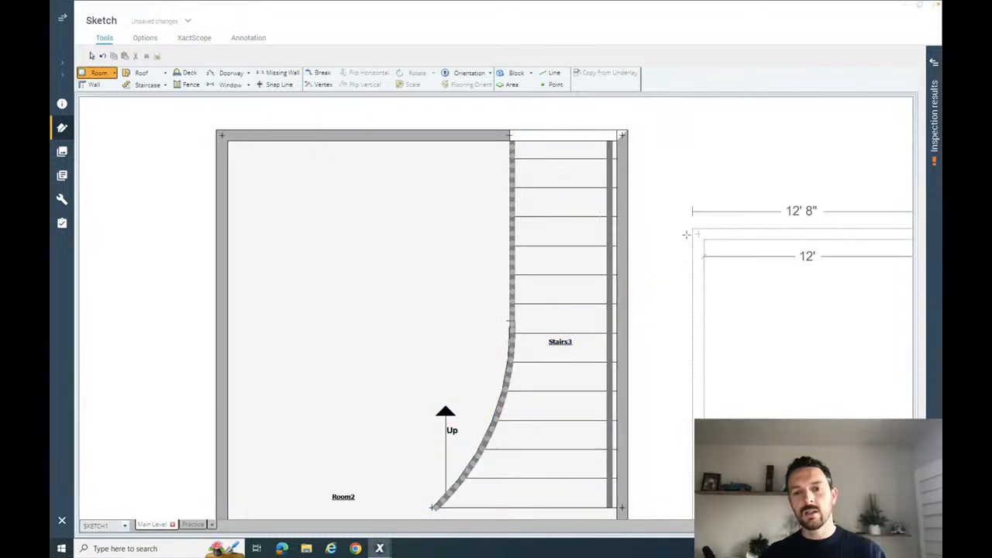
click(631, 211)
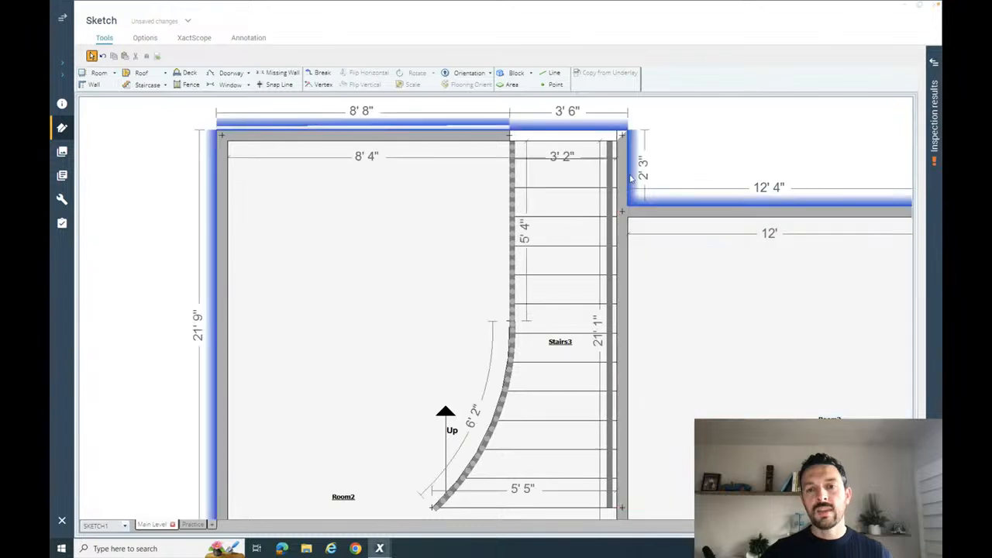
click(631, 178)
click(574, 227)
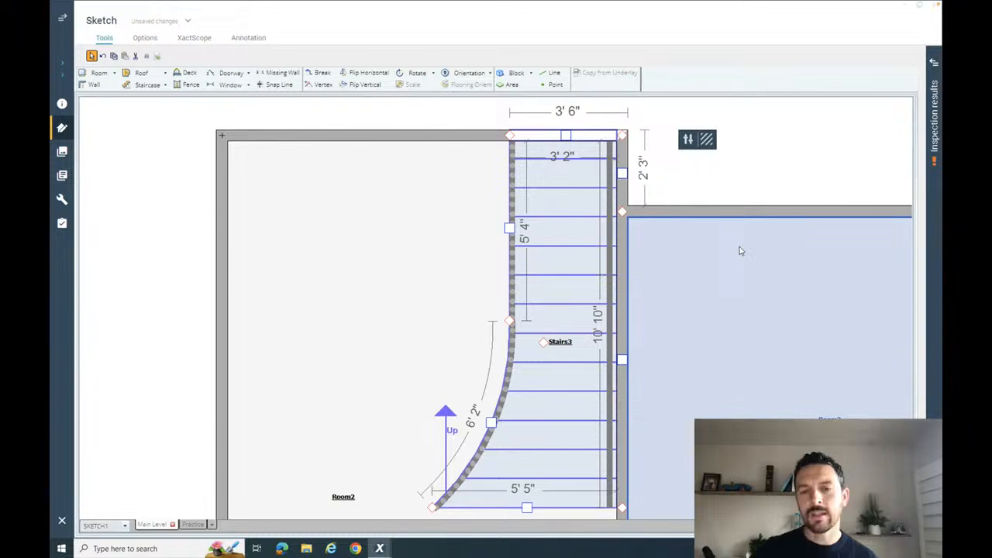
- Delete the 12' wide room adjoining the flared staircase's wall
click(740, 248)
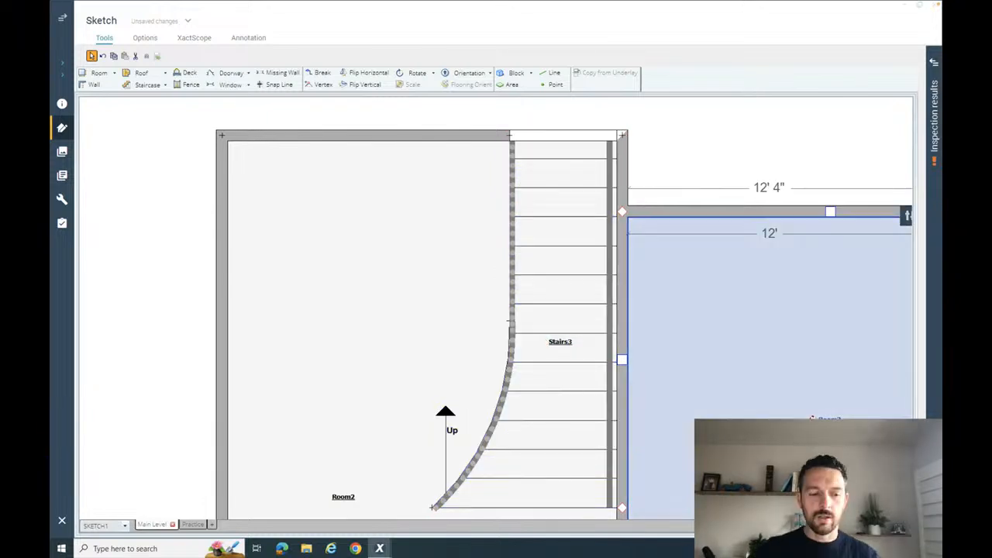
key(Delete)
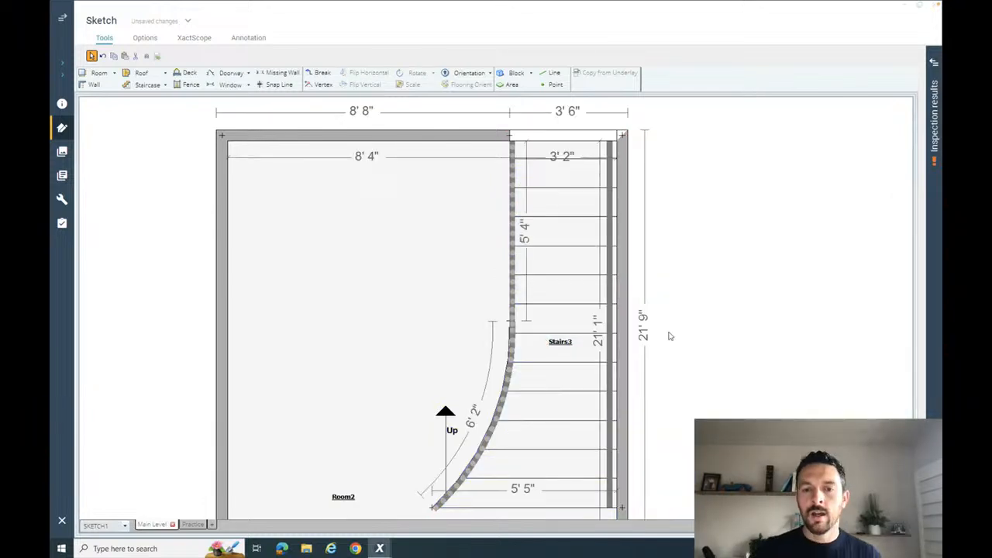
- Review both finished staircase rooms together and bring the empty drawing area beyond the flared staircase into view
scroll(747, 331, down, 3)
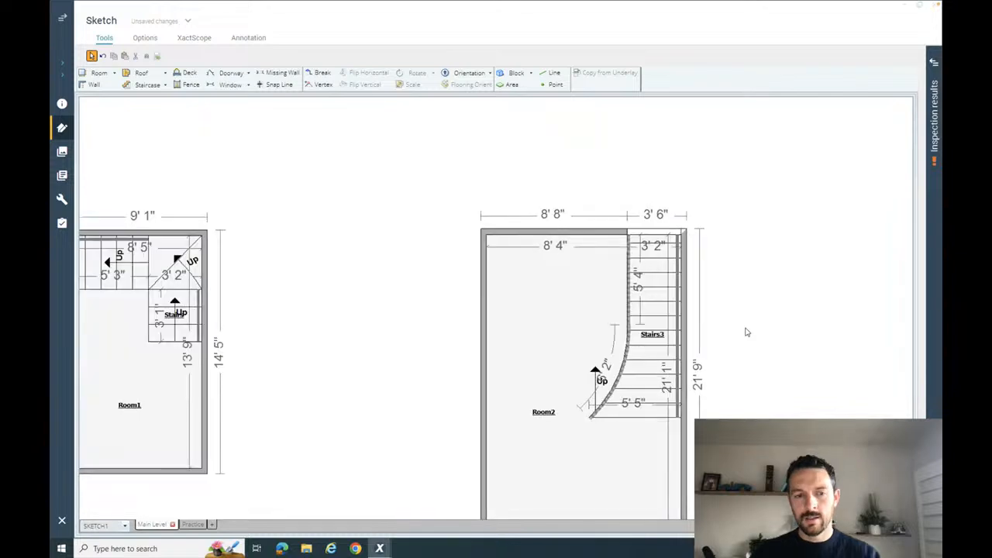
scroll(746, 331, down, 1)
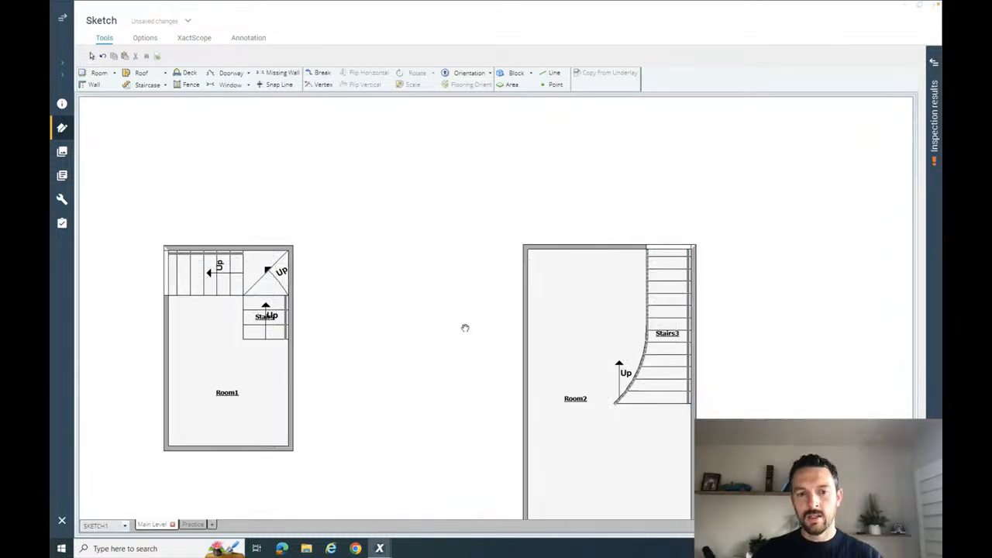
mouse_move(465, 328)
mouse_down()
mouse_move(483, 279)
mouse_move(536, 253)
mouse_up()
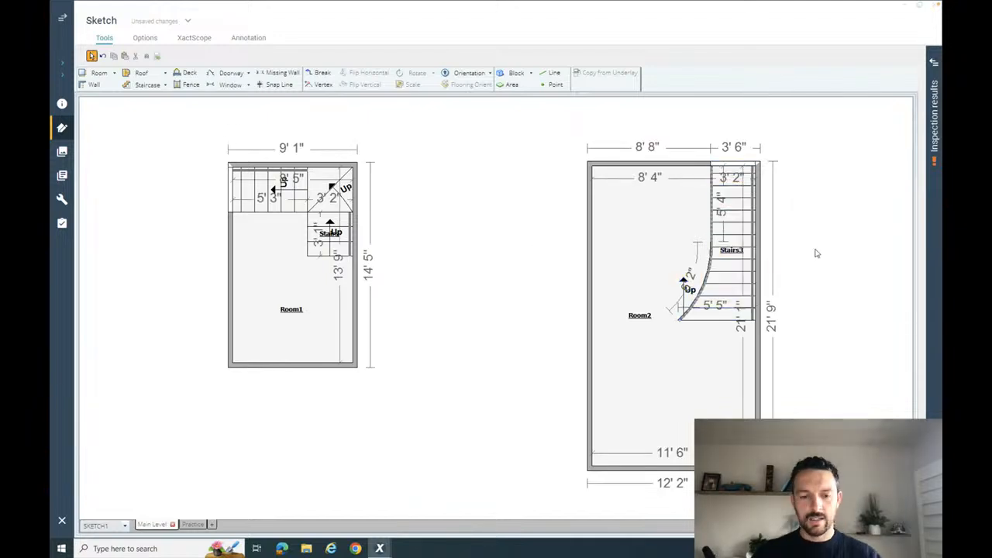
key(space)
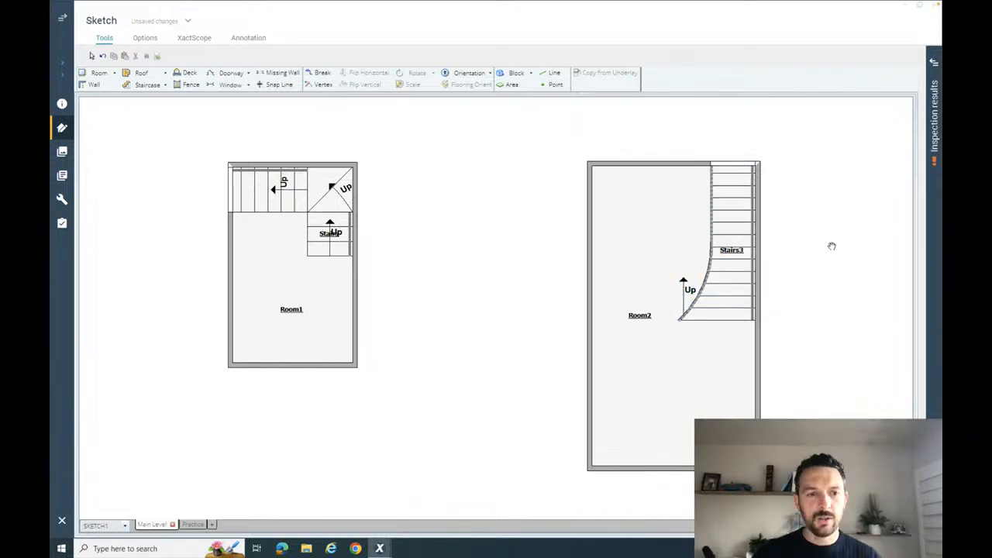
drag(810, 246, 297, 246)
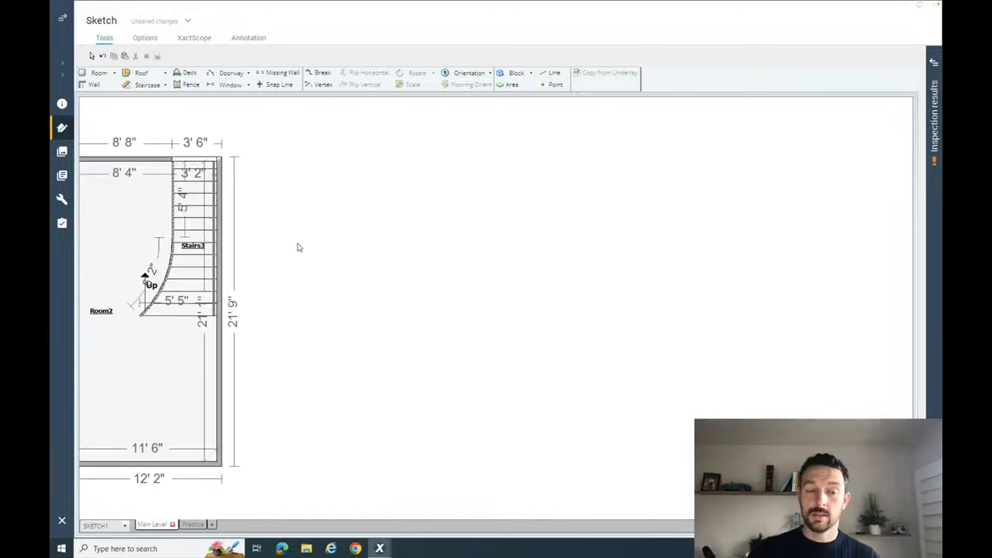
key(space)
drag(560, 235, 491, 236)
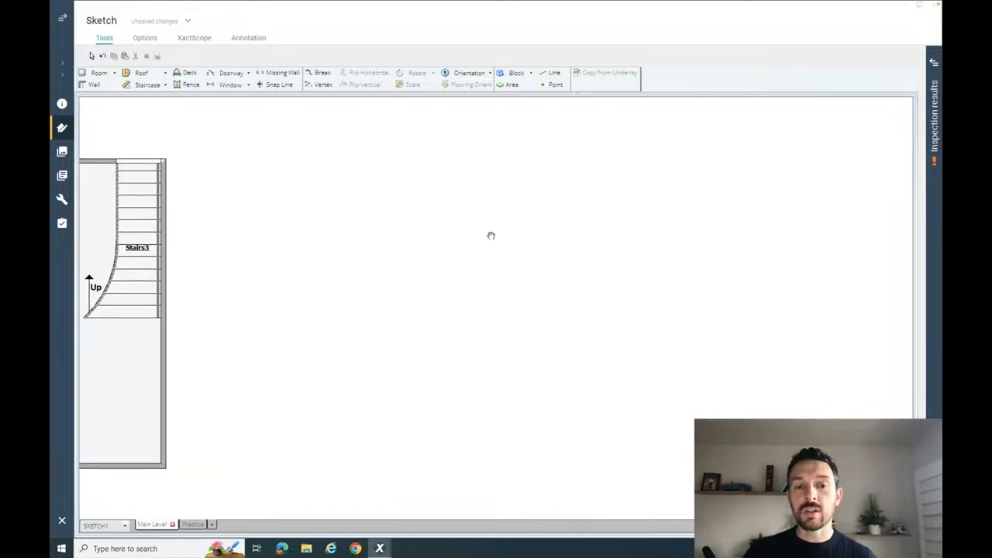
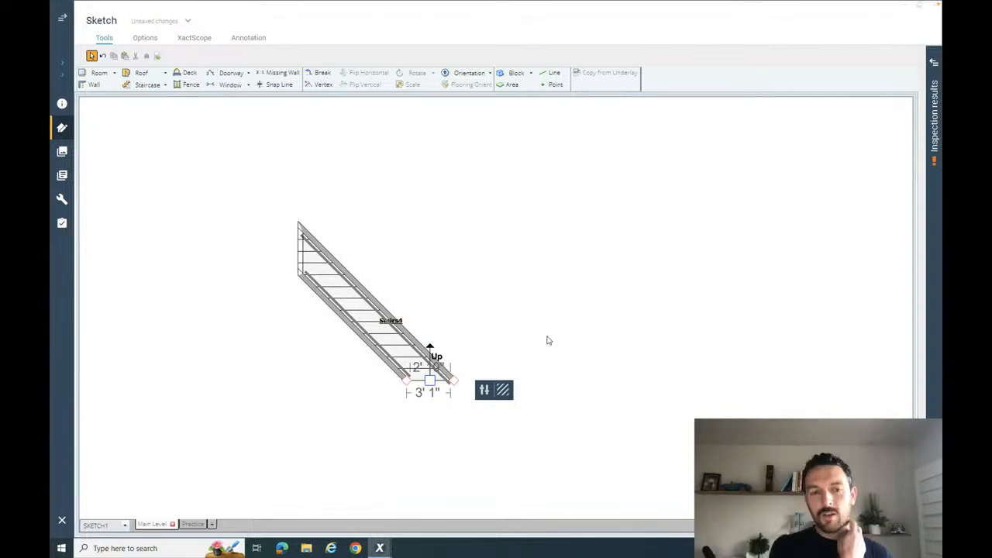
- Delete the diagonal staircase to clear the drawing area
click(456, 304)
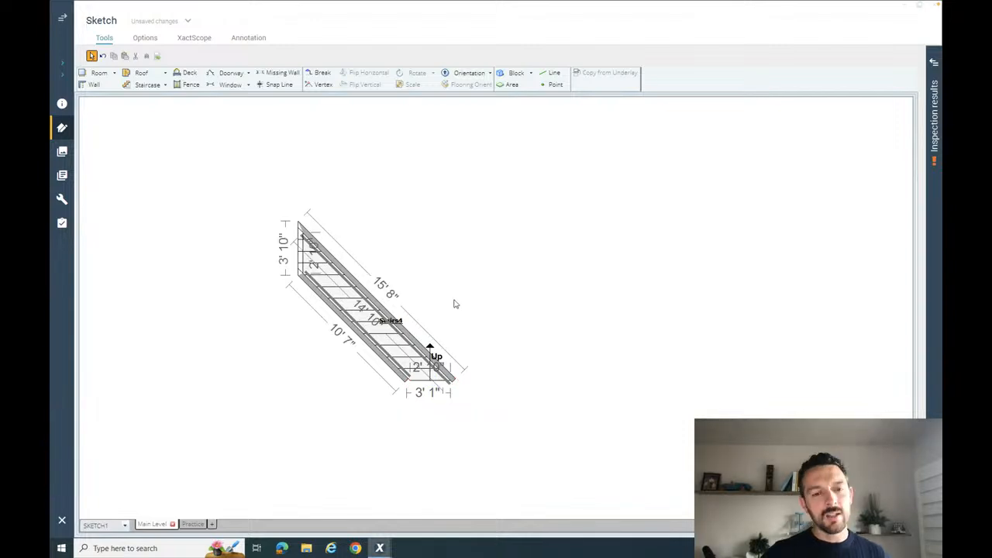
drag(239, 204, 554, 447)
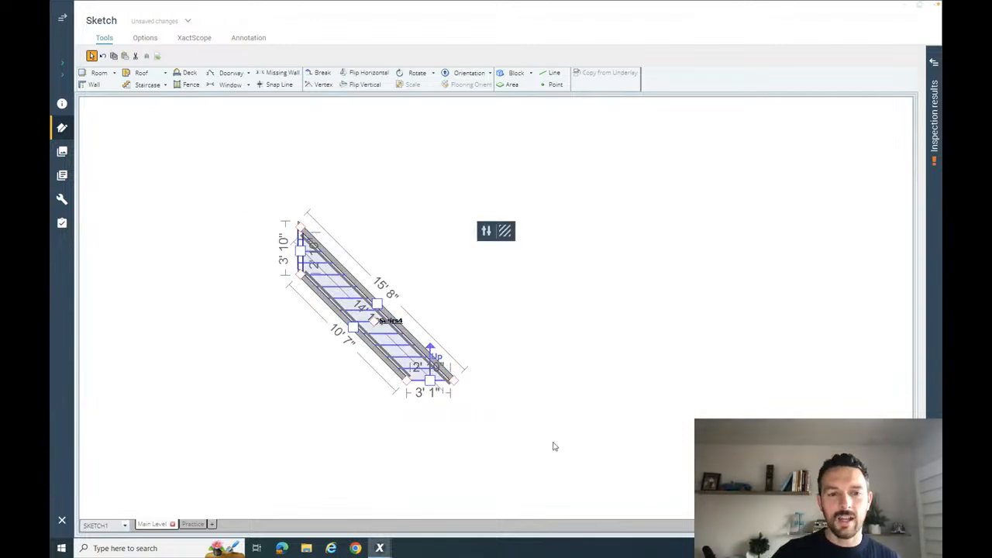
drag(241, 160, 573, 412)
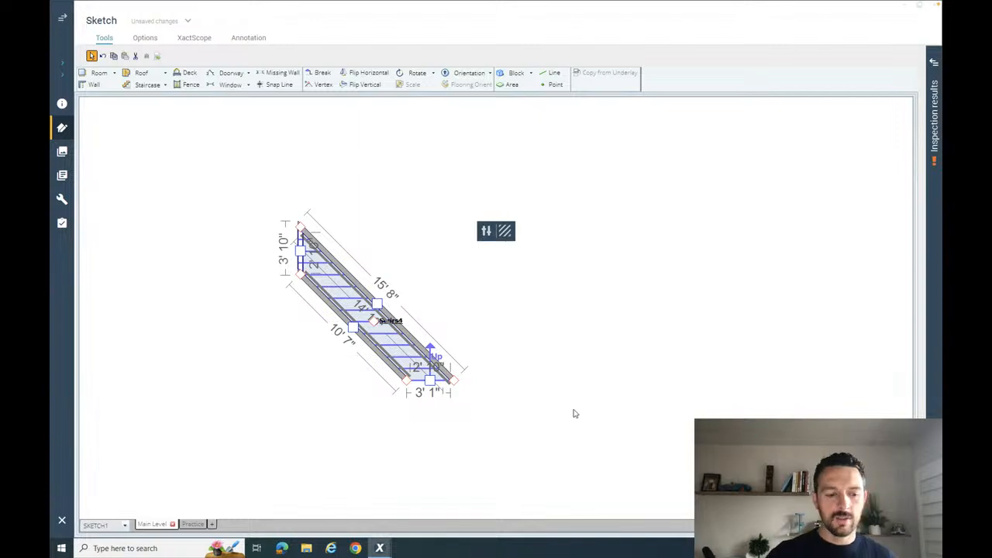
key(Delete)
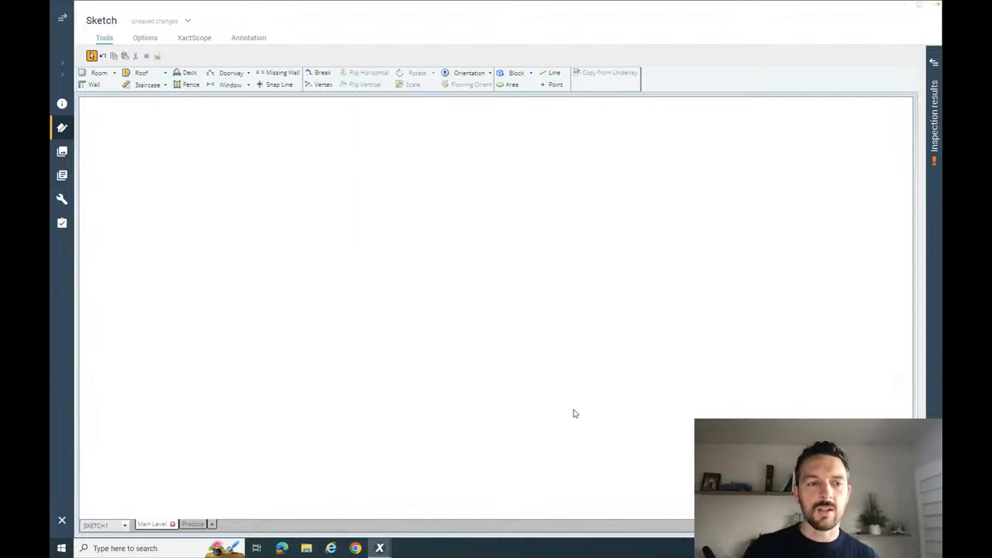
- Place a Regular staircase 3' wide and 12' 1" long overall in the empty drawing area
click(165, 85)
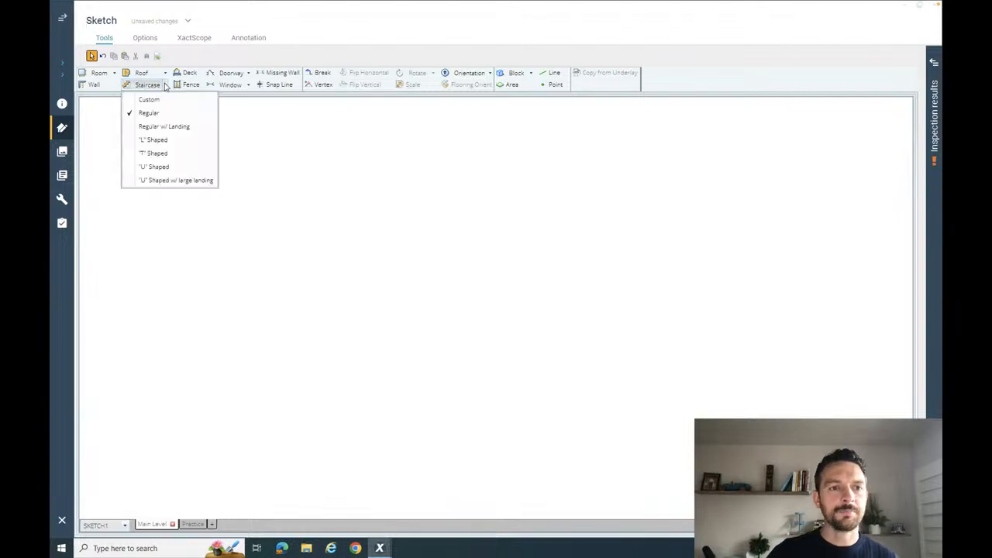
click(149, 113)
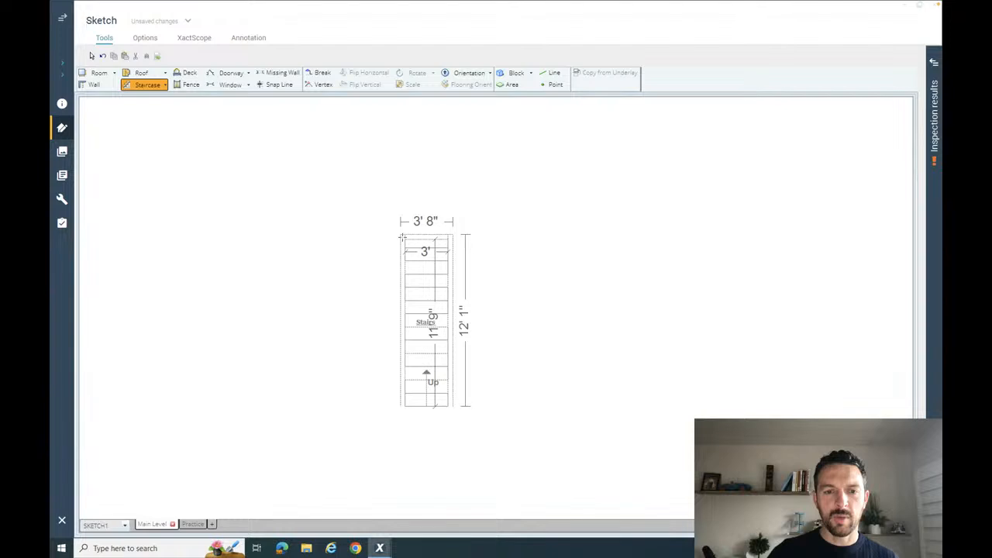
click(403, 237)
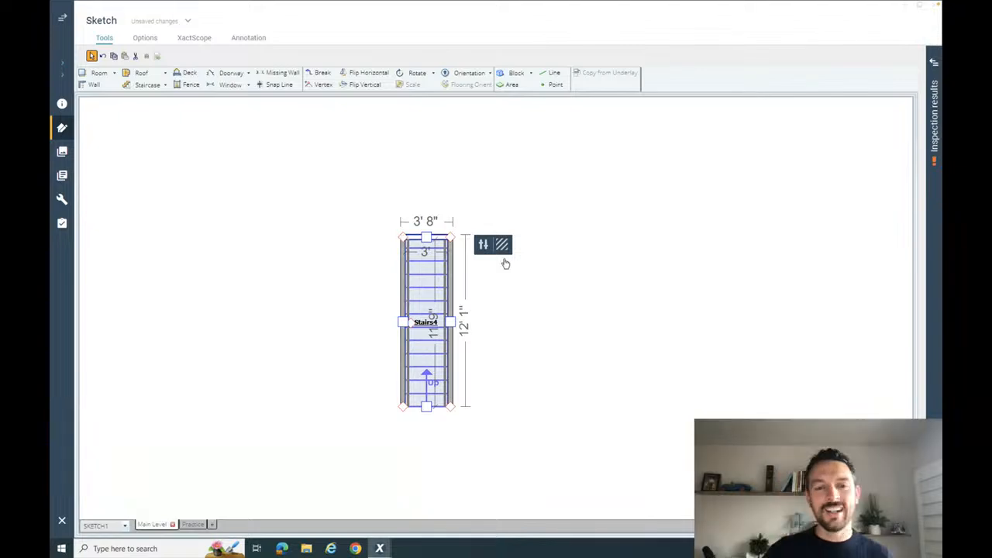
click(565, 244)
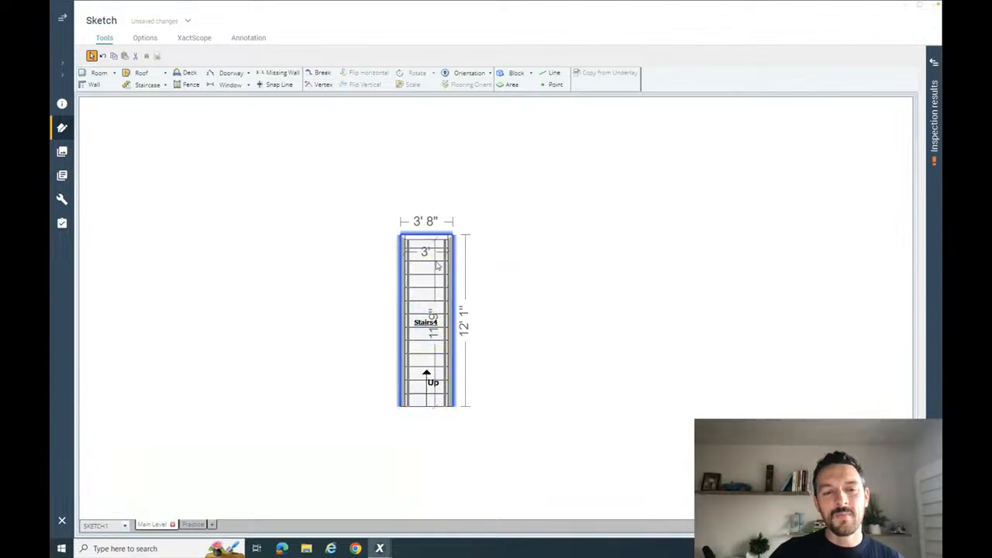
click(427, 349)
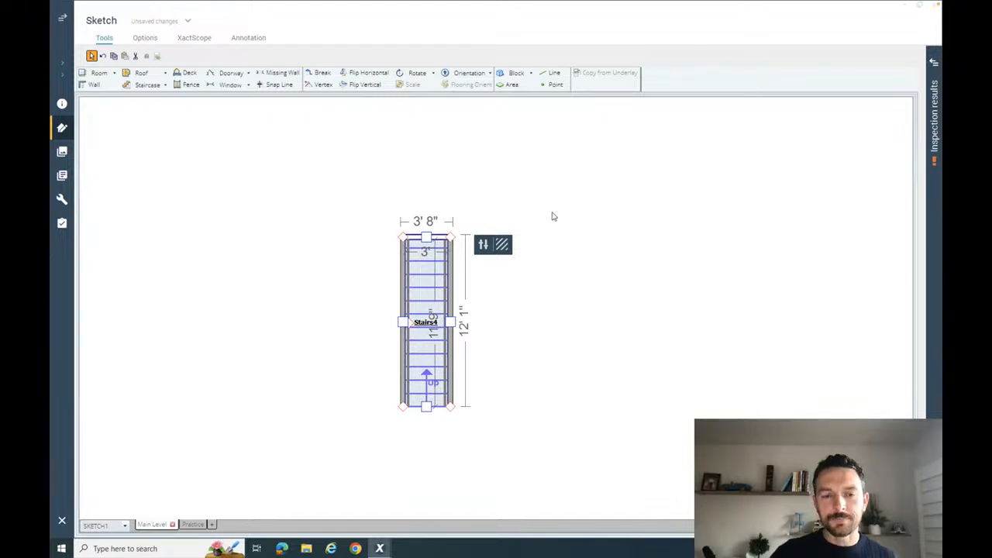
click(568, 250)
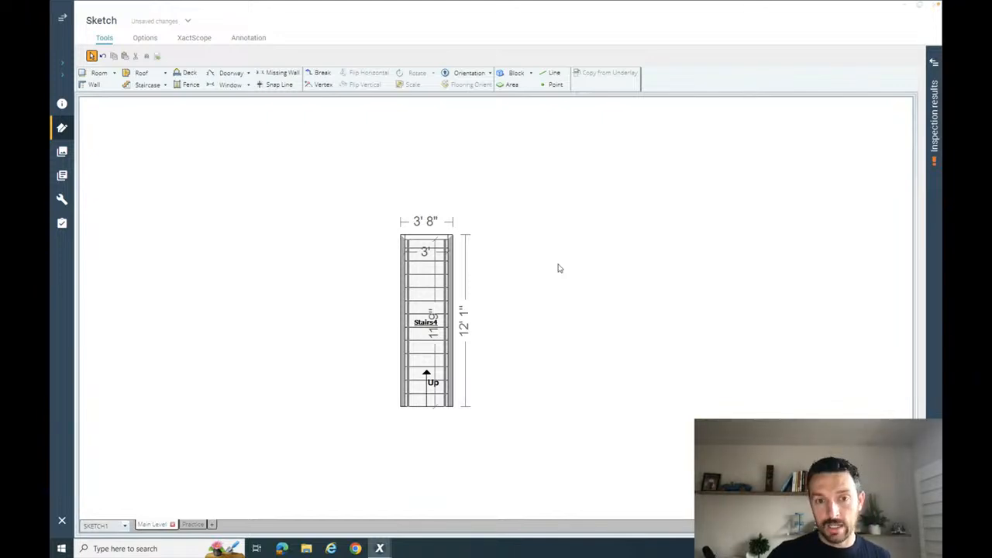
- Skew the straight staircase about 45° by moving both corners of its upper end sideways, giving about a 15' 8" long side
key(ctrl+Left)
mouse_move(482, 543)
click(450, 541)
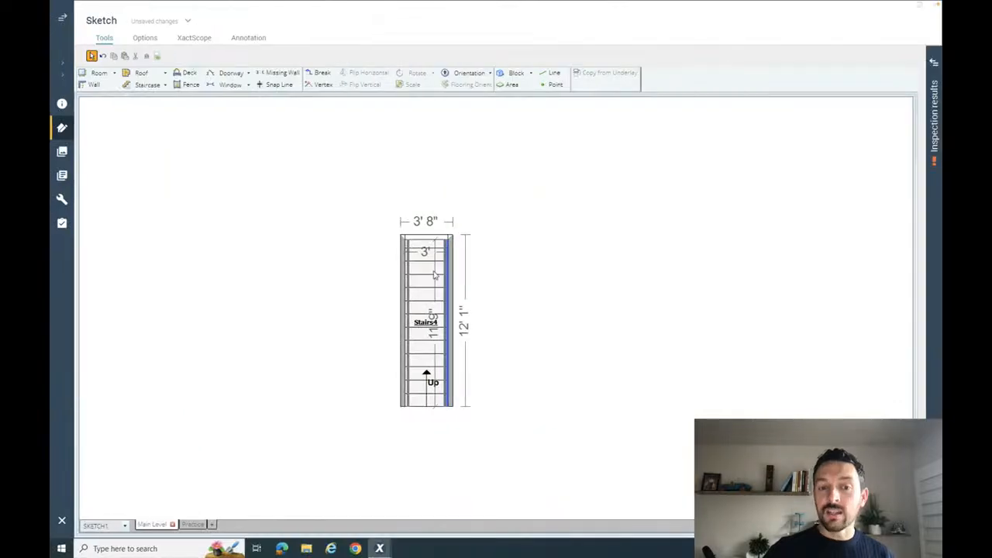
click(526, 273)
click(428, 273)
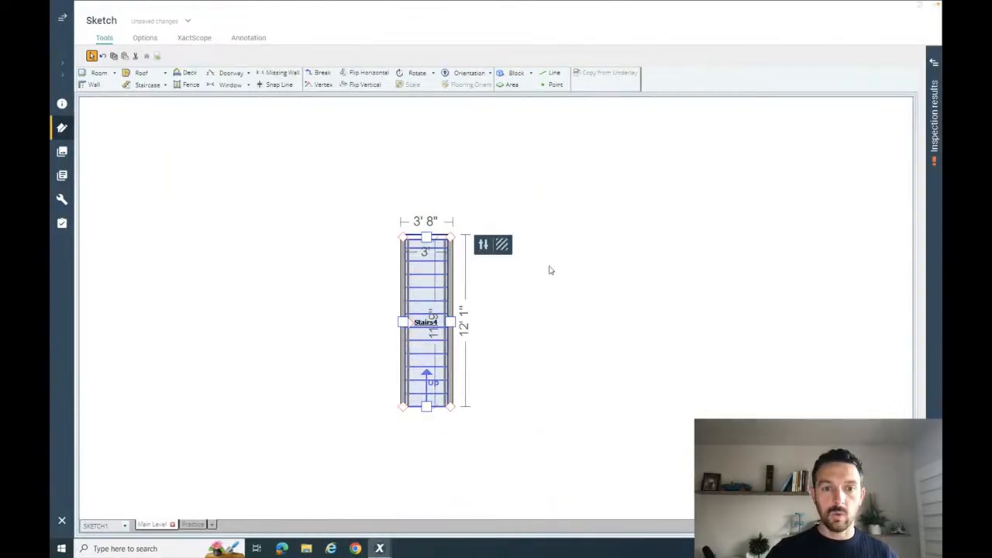
drag(403, 236, 294, 281)
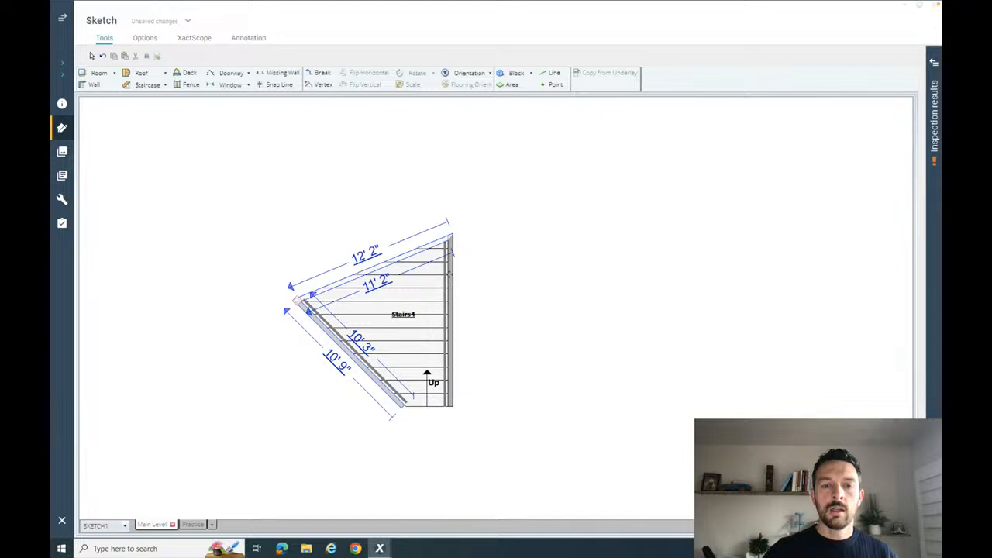
drag(450, 235, 293, 240)
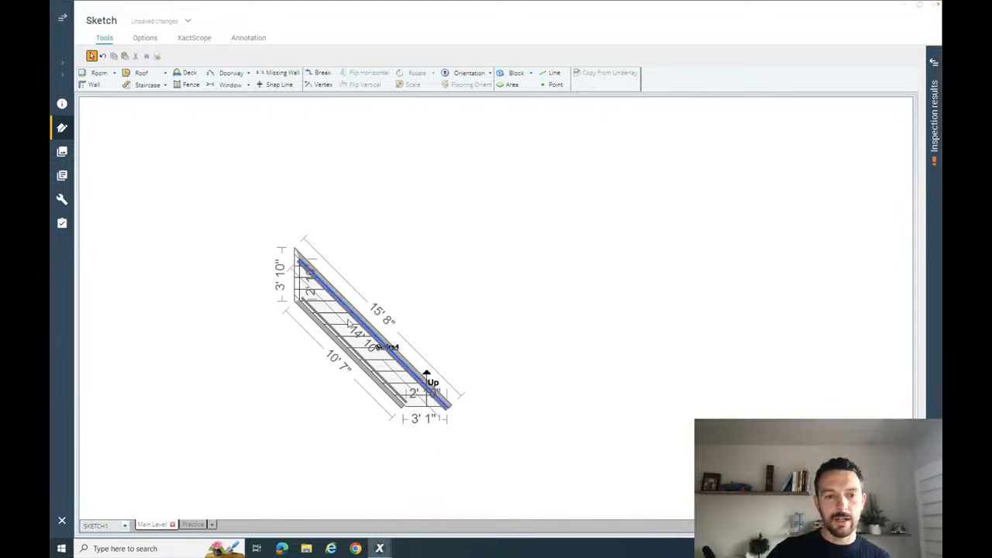
- Set the diagonal staircase's inside length along its longer side to 14' 6" by adjusting the bottom edge
click(341, 326)
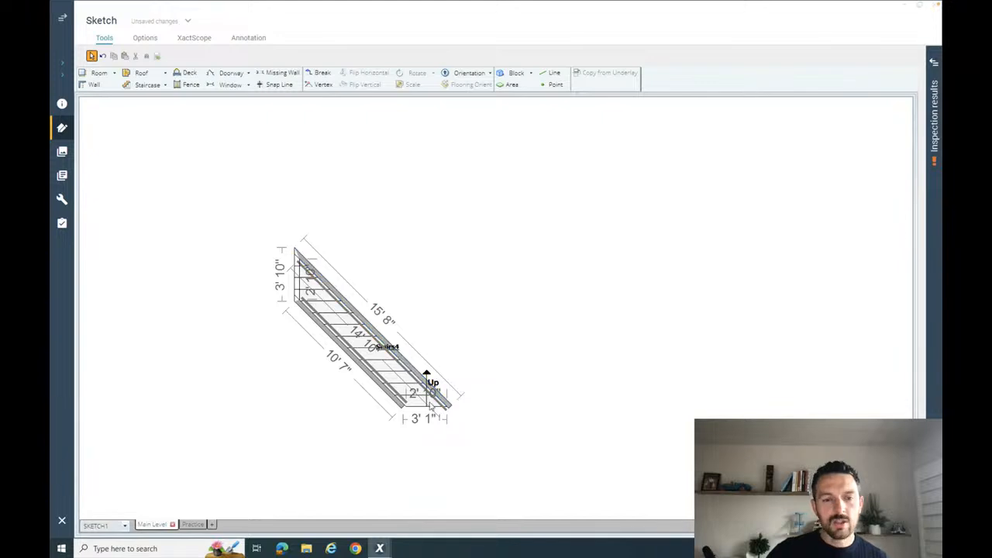
click(373, 349)
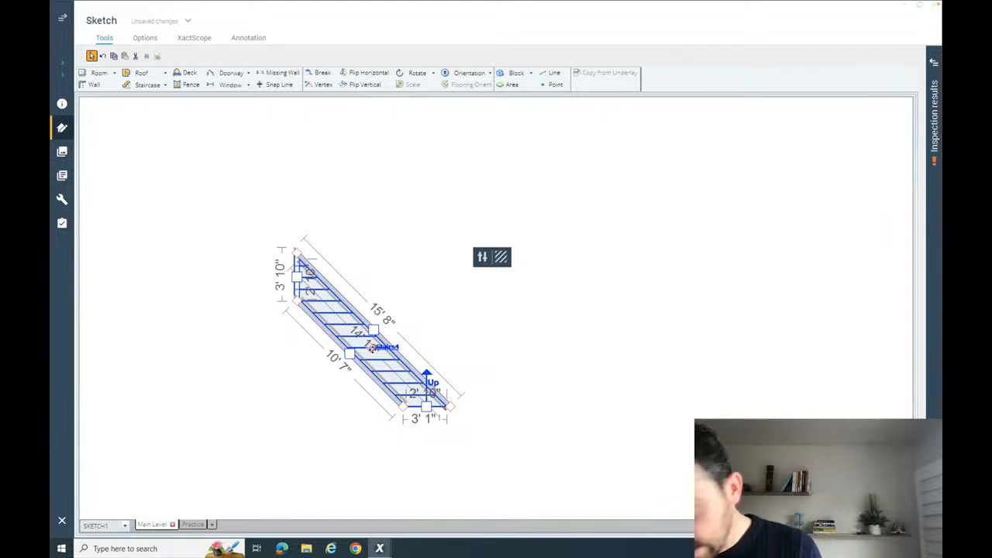
click(427, 406)
click(362, 340)
text(14.6)
key(Return)
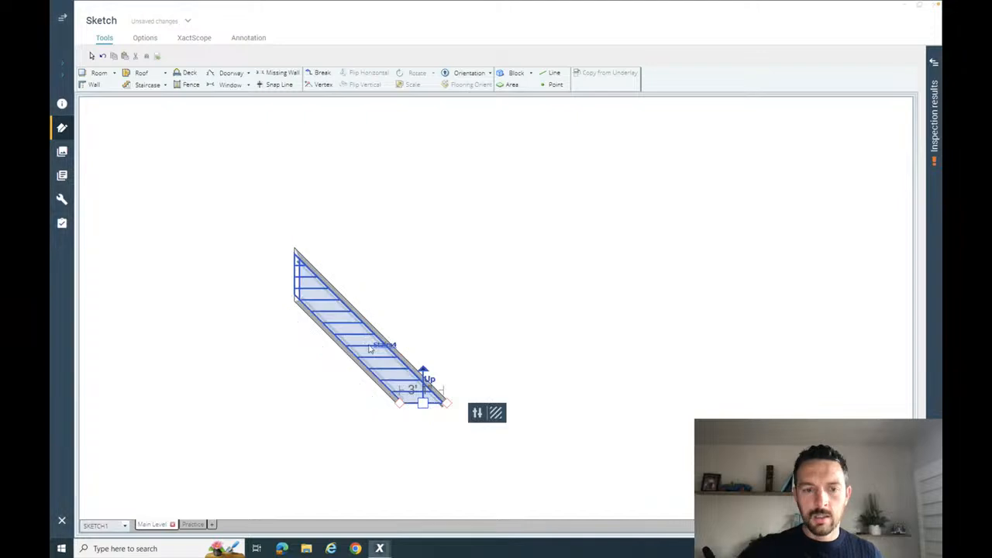
click(455, 317)
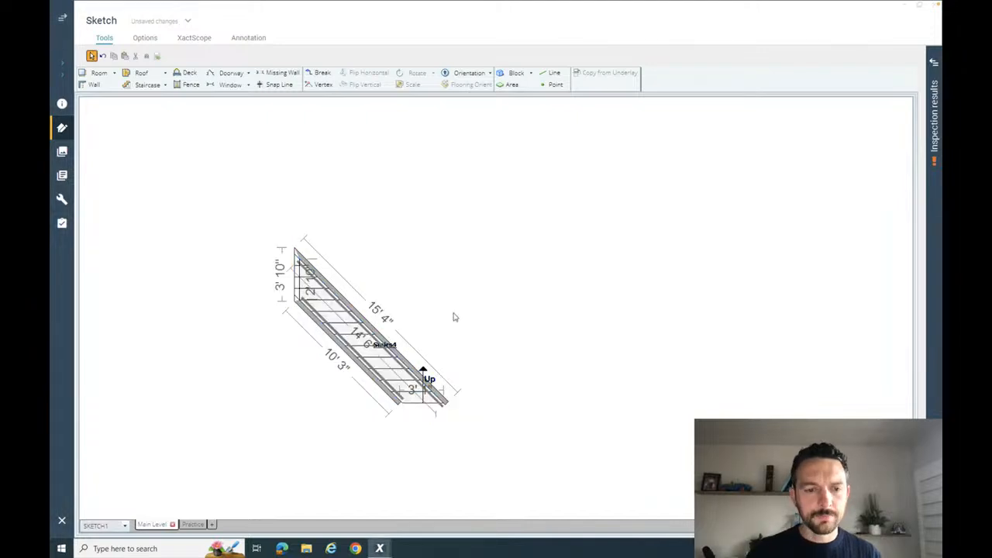
- Delete the wall along the shorter side of the diagonal staircase
drag(441, 312, 501, 310)
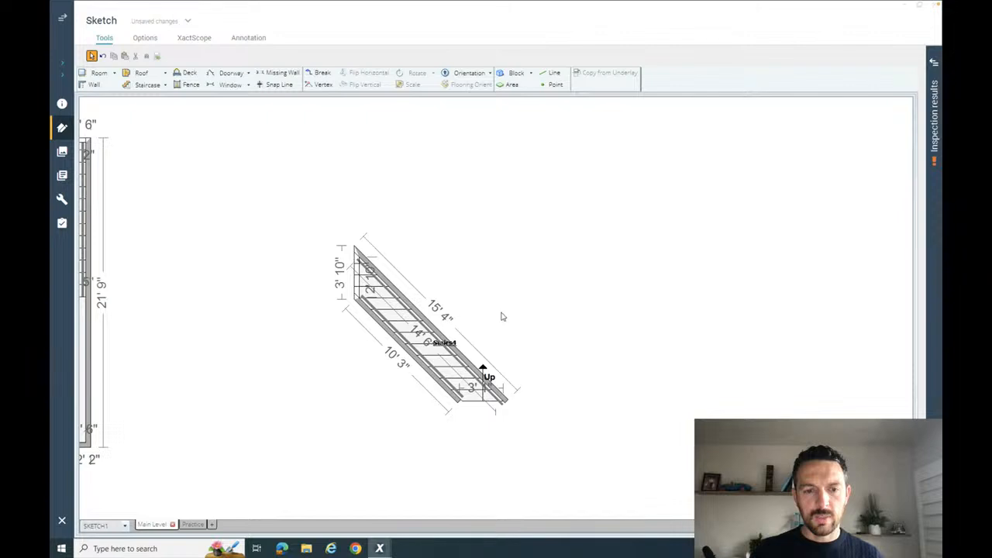
click(455, 317)
scroll(455, 317, up, 3)
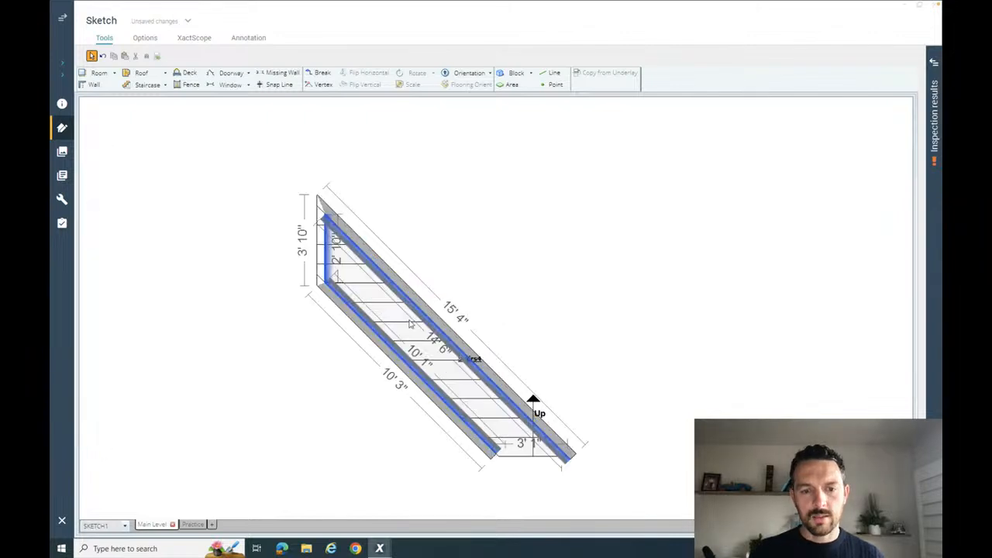
mouse_move(567, 323)
mouse_down()
mouse_move(607, 319)
mouse_move(623, 304)
mouse_up()
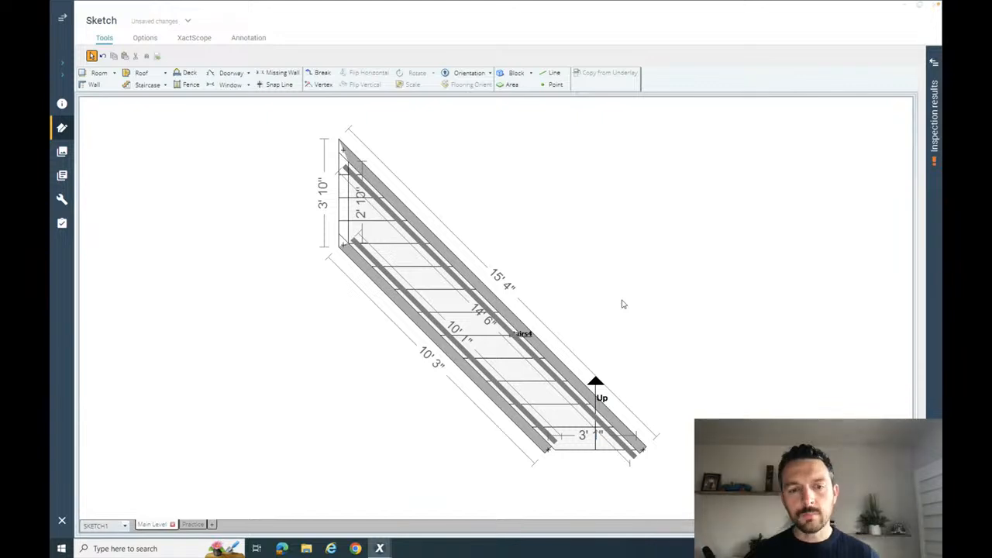
click(447, 355)
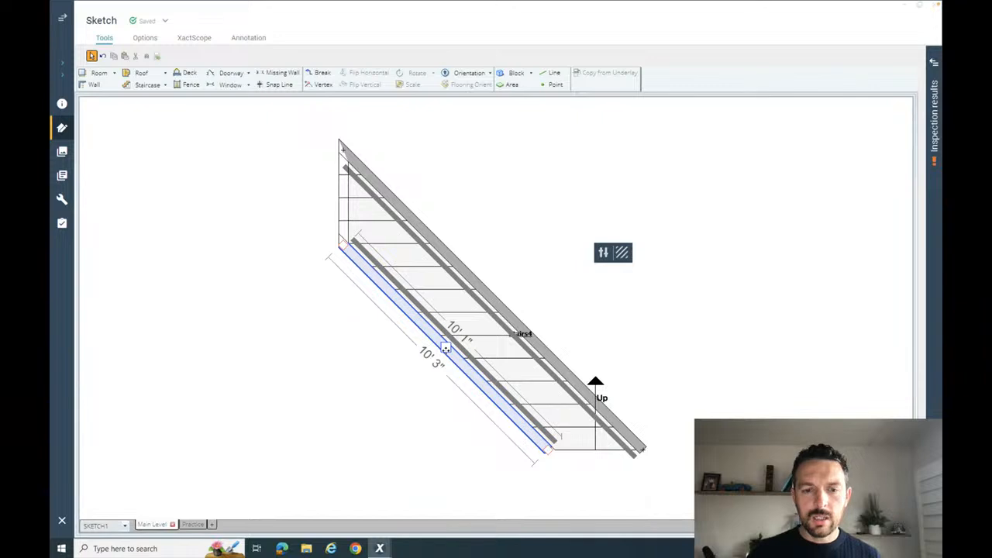
click(477, 370)
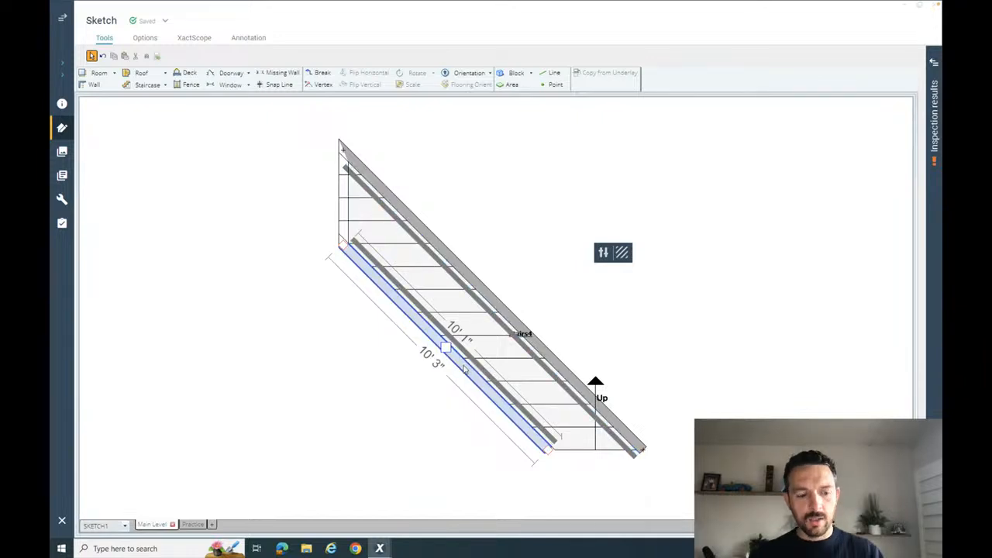
key(Delete)
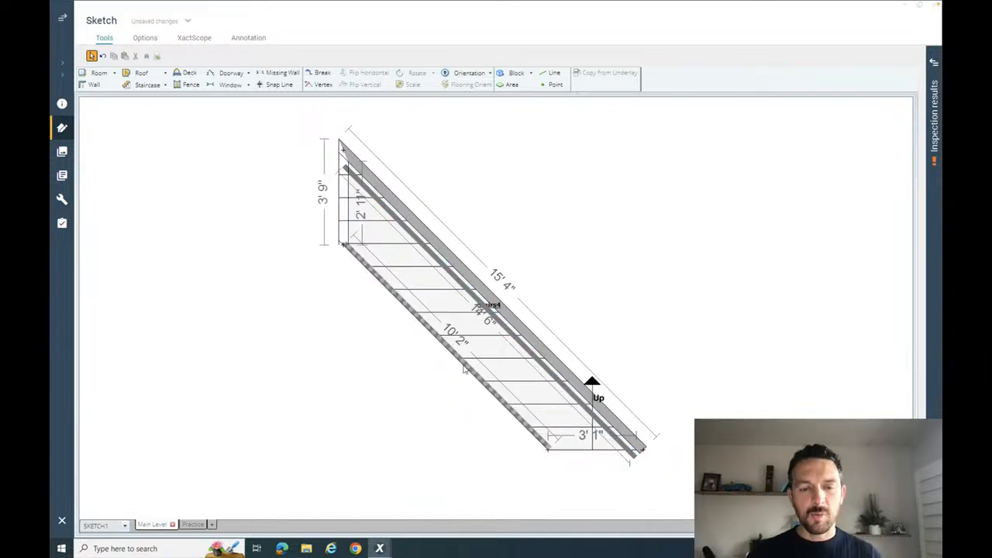
- Compare the staircase's open railing side with its walled side and examine the longer wall's properties
scroll(464, 363, up, 1)
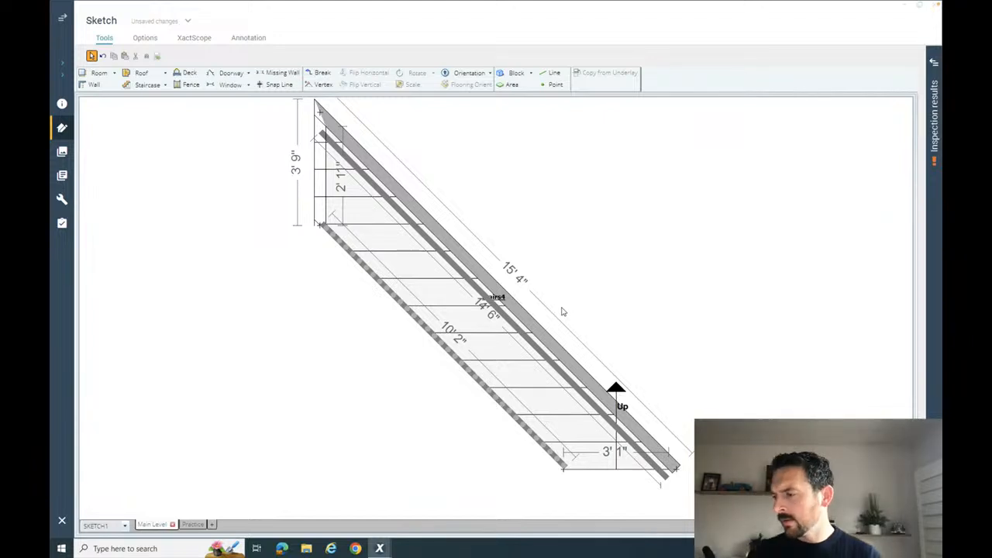
click(529, 329)
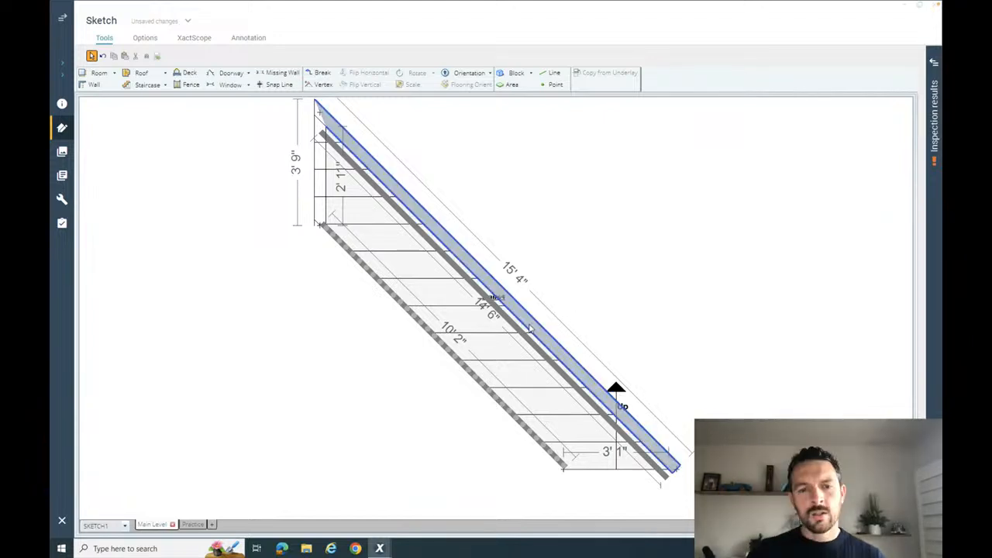
click(530, 329)
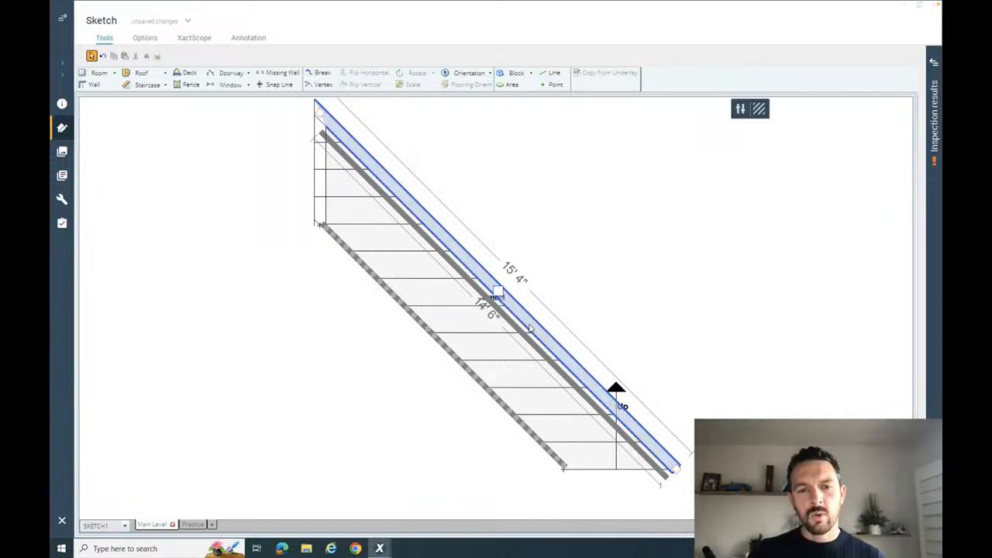
click(479, 385)
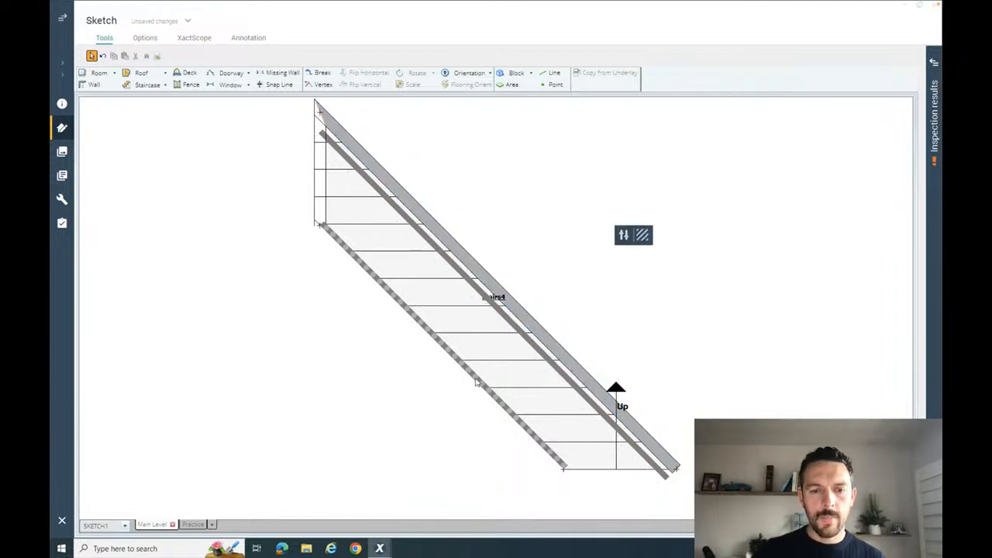
click(547, 338)
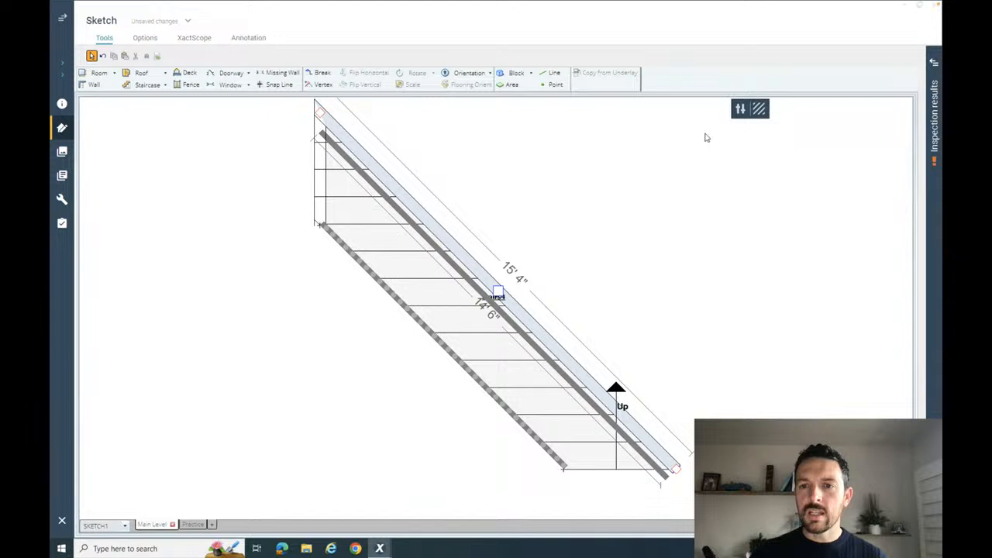
click(740, 108)
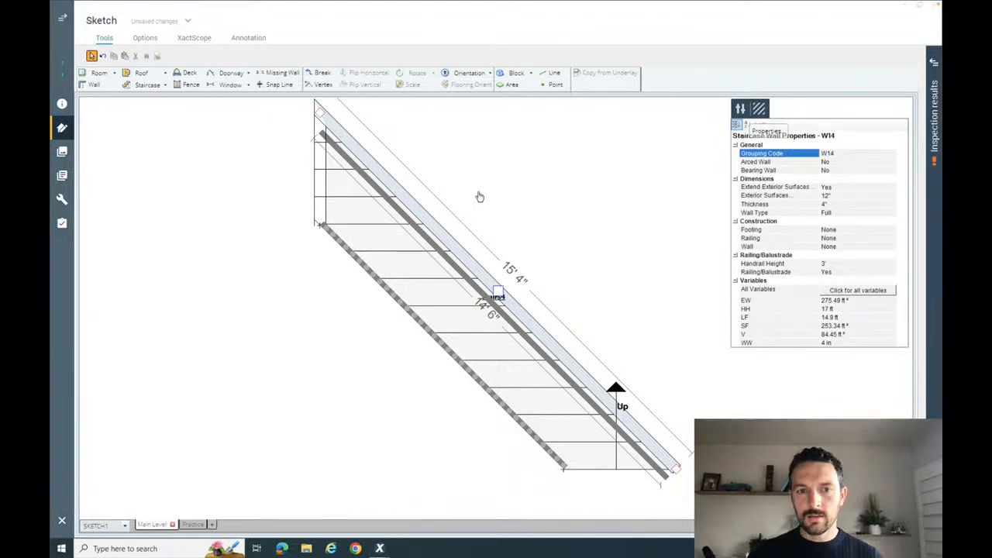
click(492, 256)
click(355, 235)
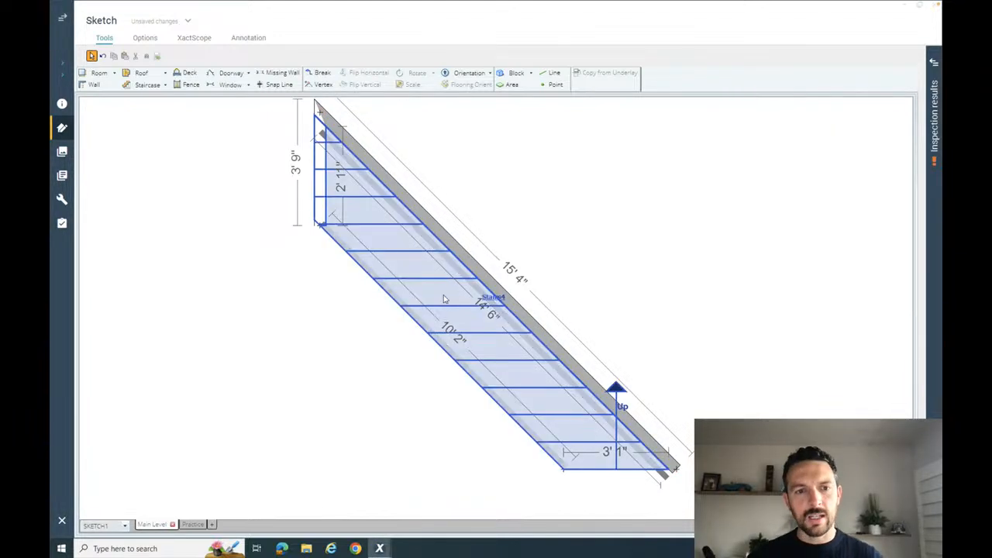
- Set the staircase's inside width at the upper end to 3' by adjusting the open side's upper corner
click(495, 296)
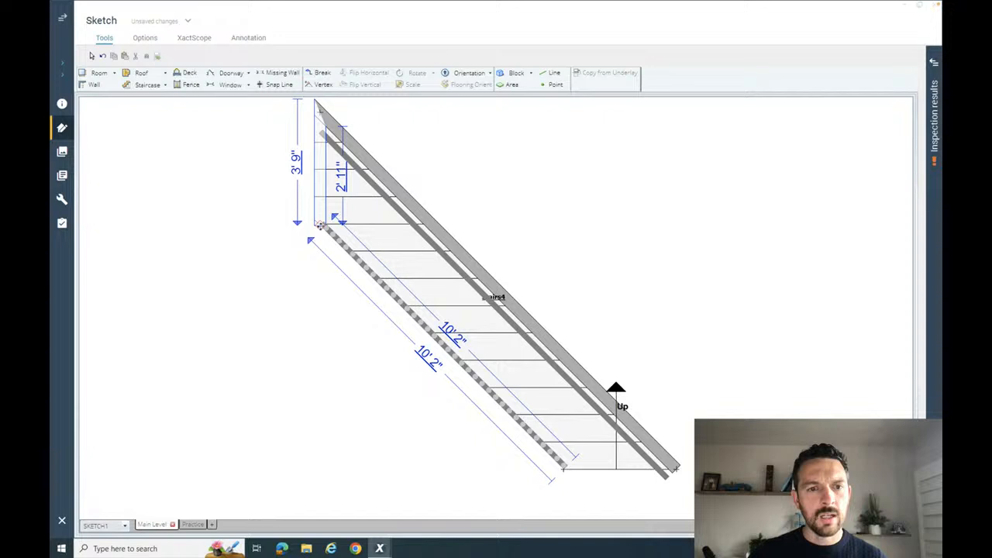
text(3)
key(Return)
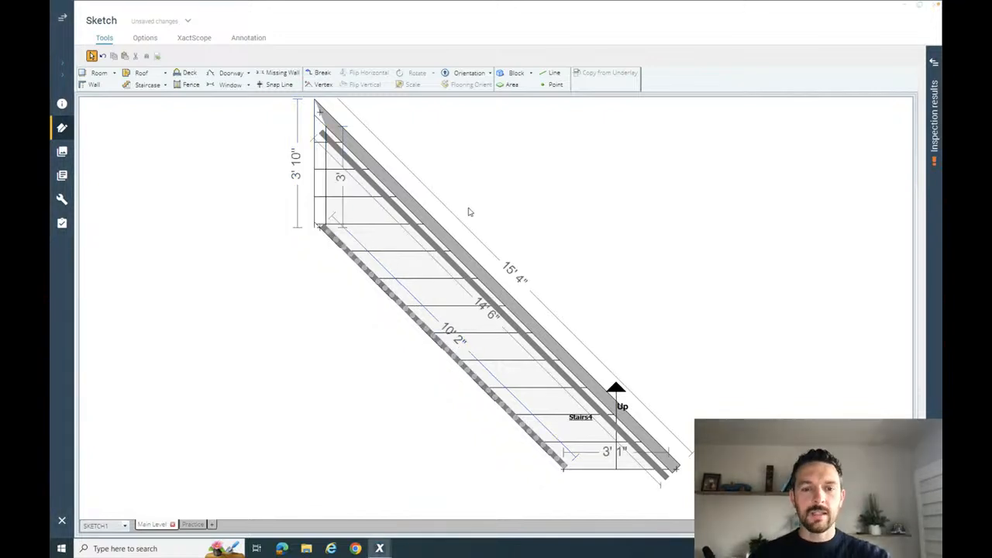
- Set the diagonal staircase's inside width at the lower end to 3' by adjusting the open side's lower corner
click(566, 471)
click(565, 470)
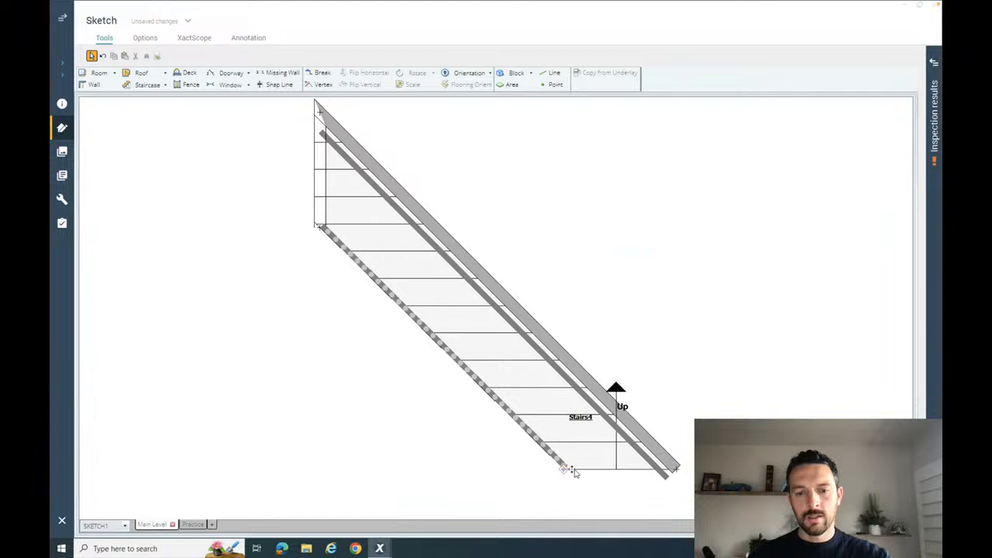
click(564, 468)
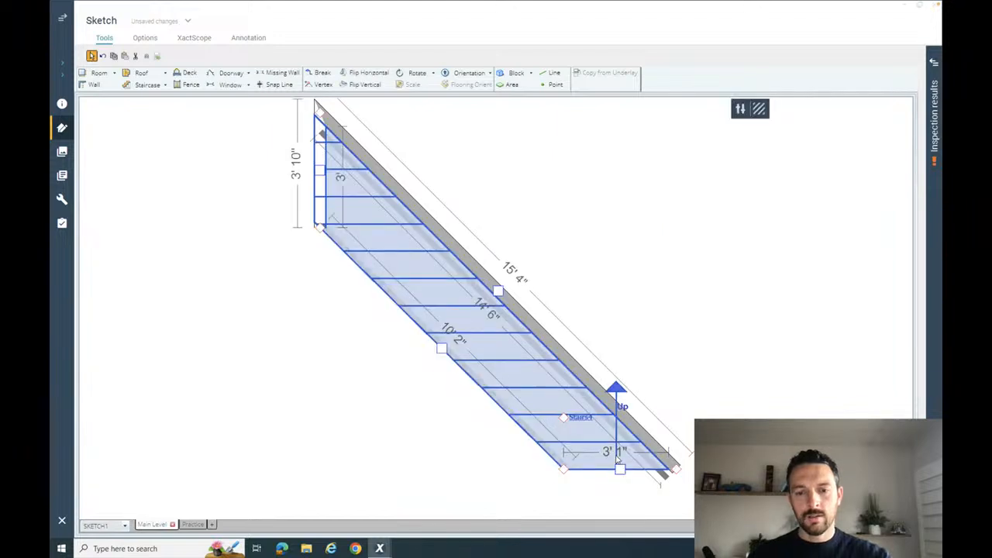
click(564, 468)
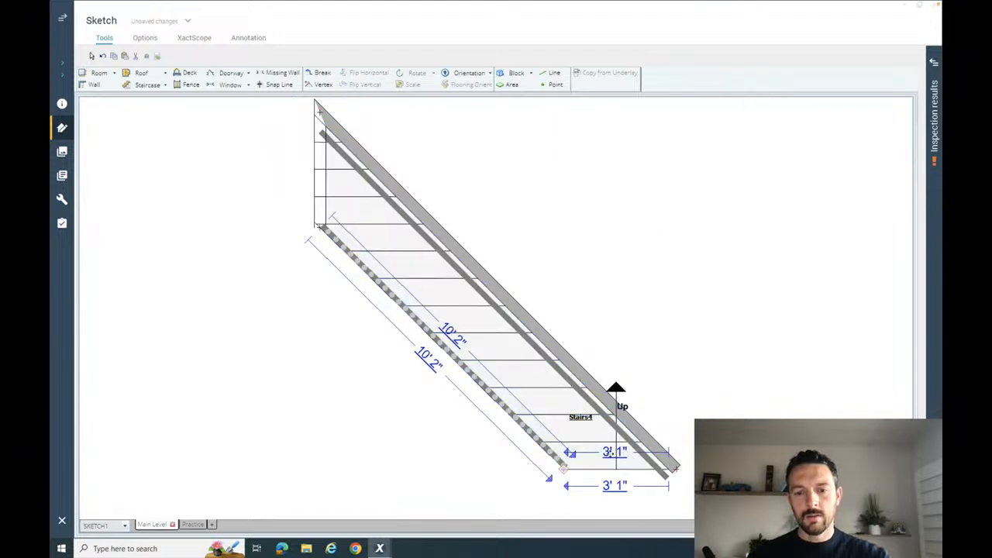
key(Return)
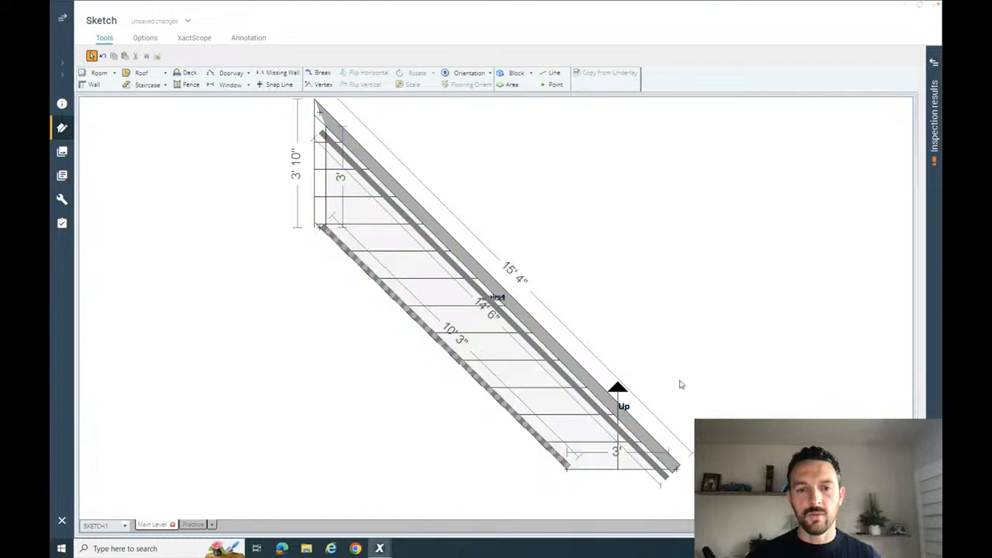
- Set the Arced Wall property of the staircase's longer solid wall to Yes
click(541, 331)
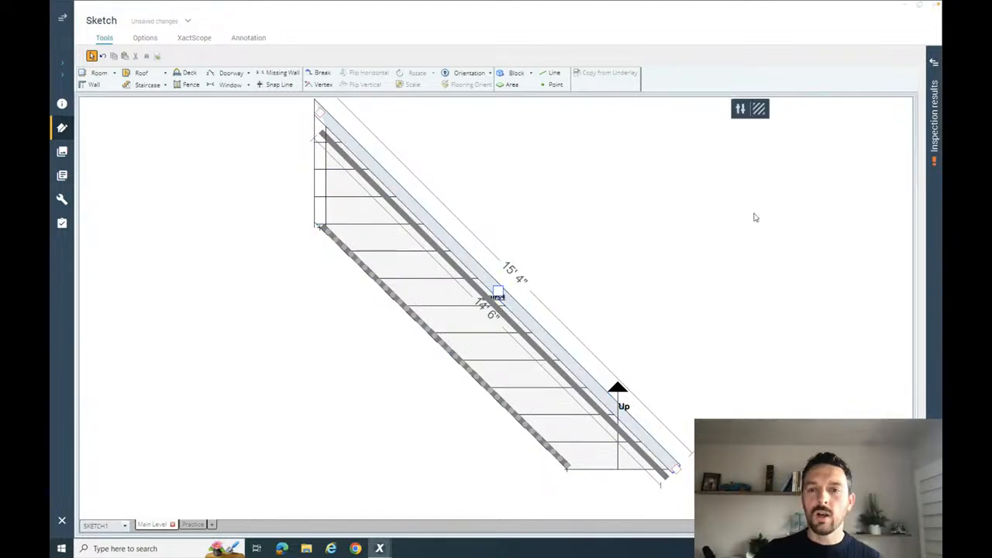
click(738, 113)
click(845, 162)
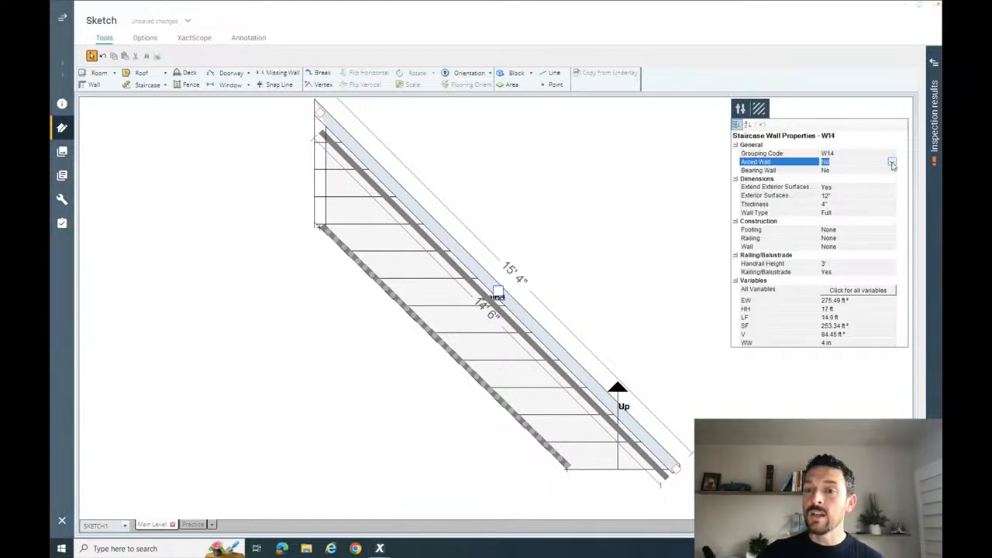
click(893, 162)
click(865, 178)
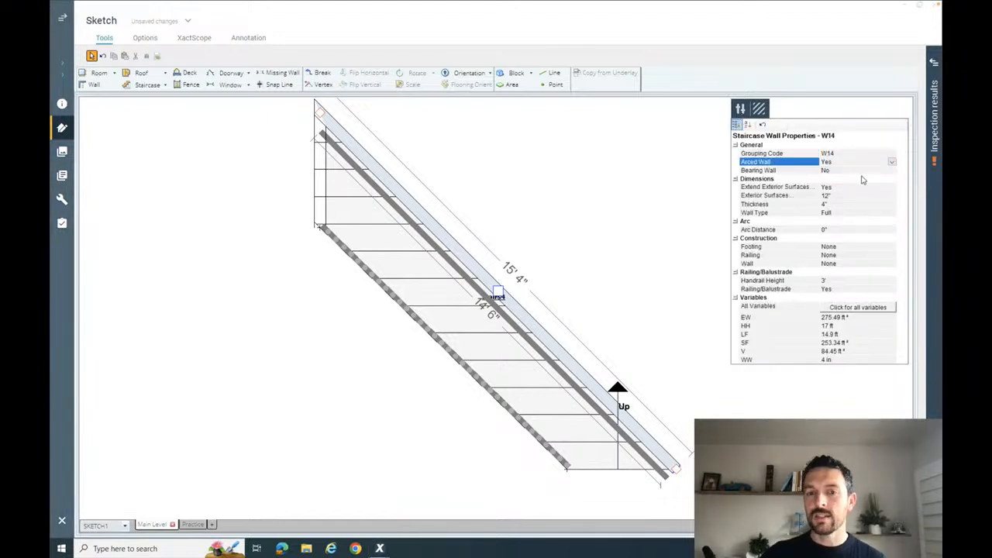
click(638, 213)
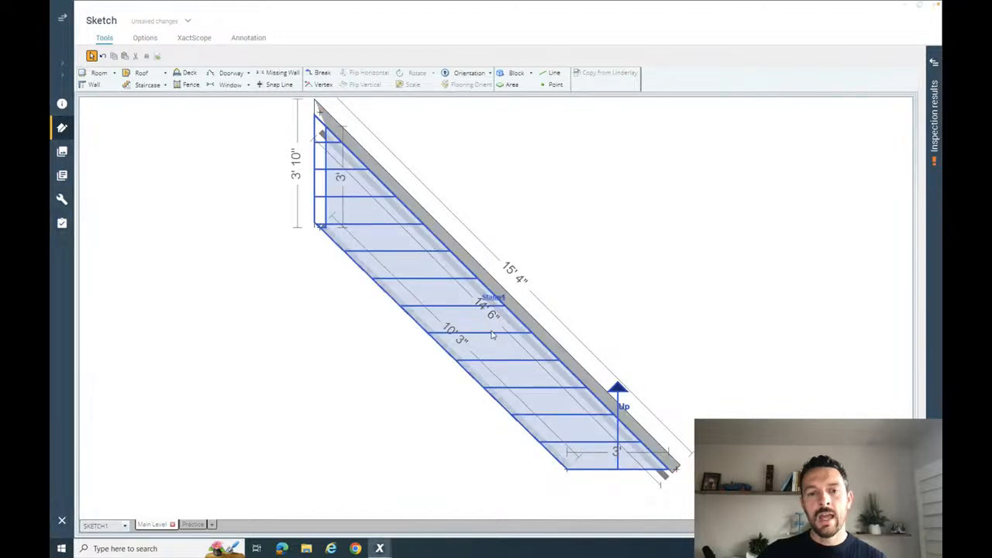
- Bow the staircase's longer solid wall outward to an arc distance of 3'
click(498, 293)
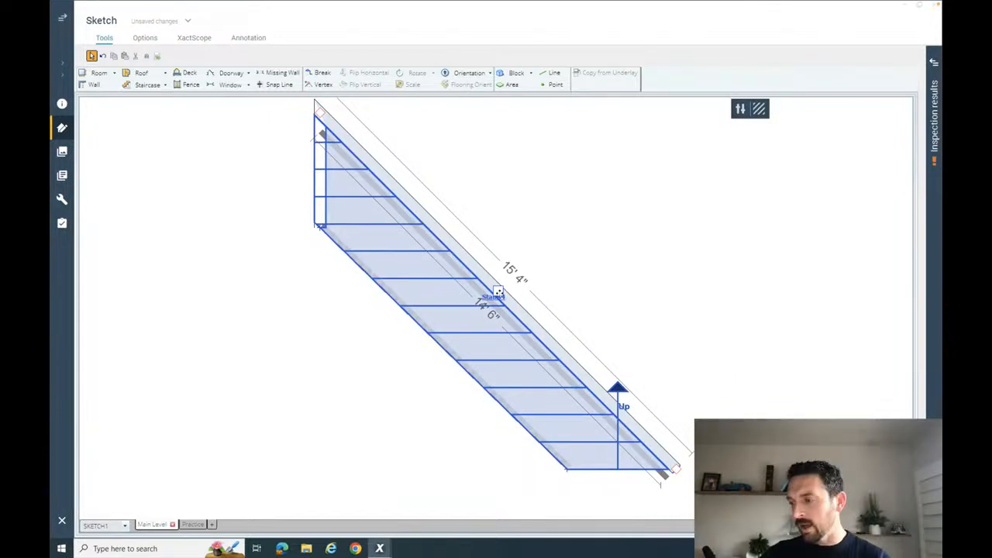
click(499, 293)
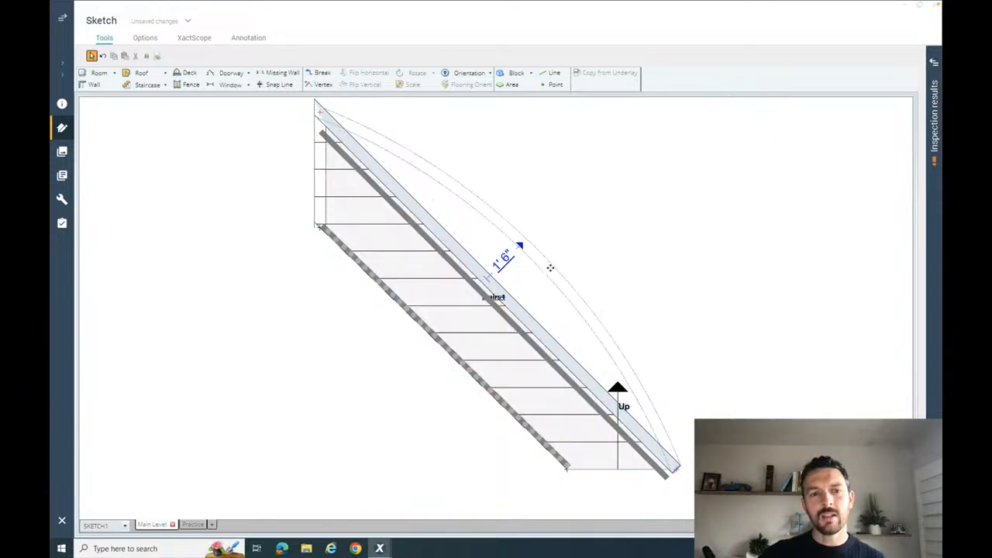
drag(551, 267, 595, 256)
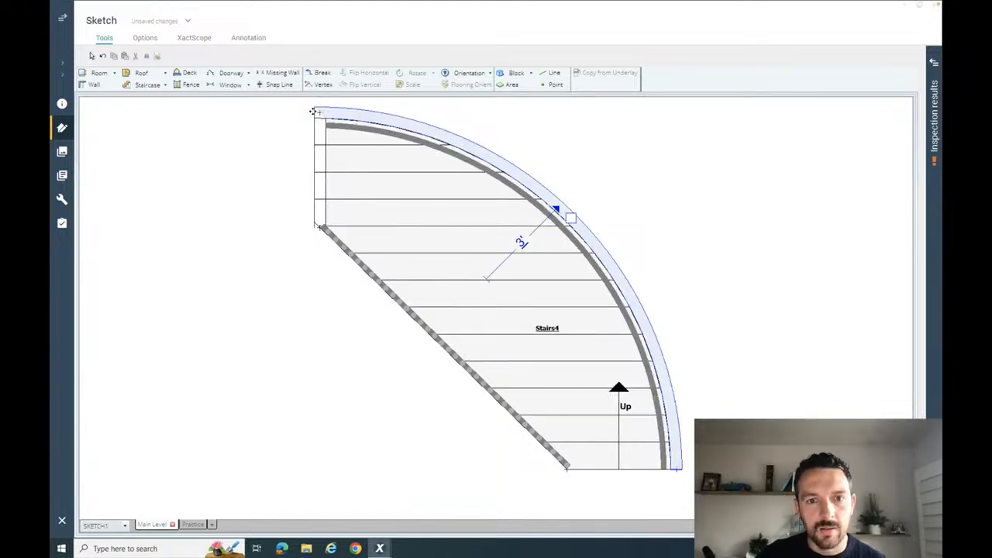
click(742, 217)
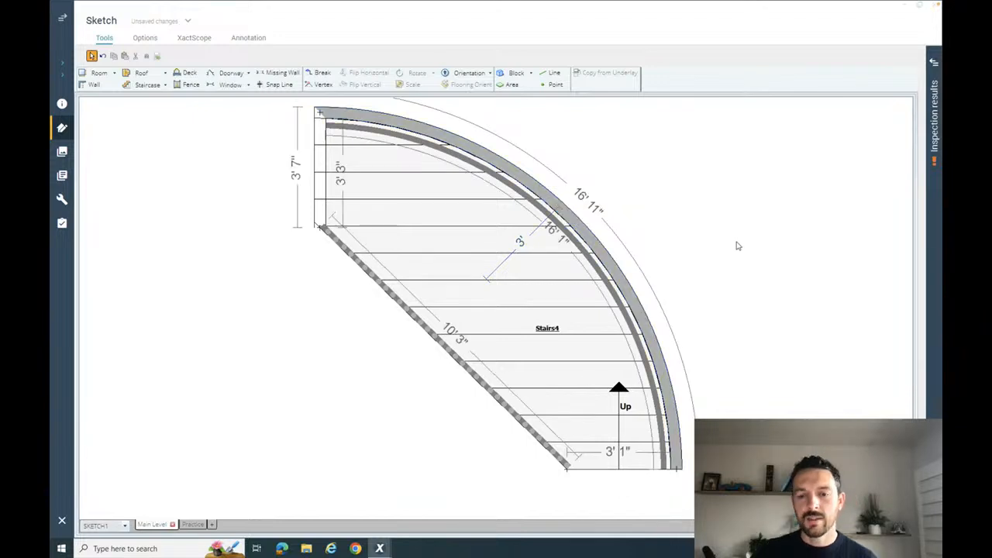
click(489, 310)
click(454, 357)
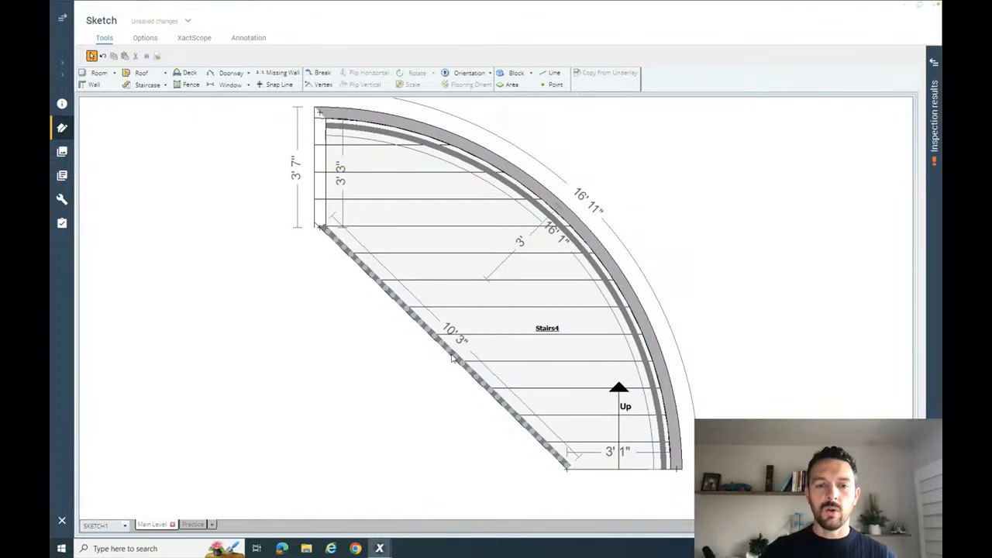
click(435, 342)
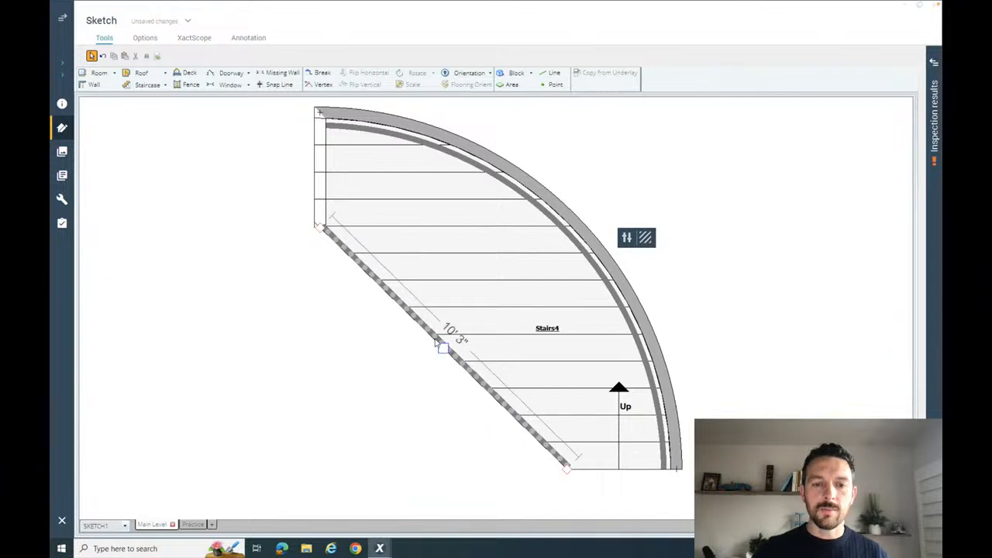
drag(444, 349, 445, 349)
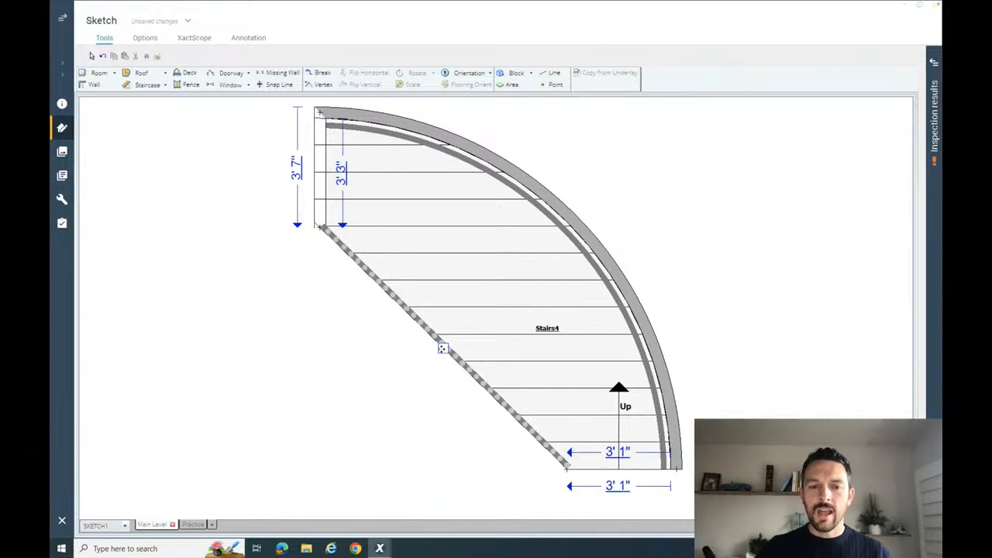
click(725, 288)
- Set the Arced Wall property of the staircase's open railing side to Yes
click(445, 349)
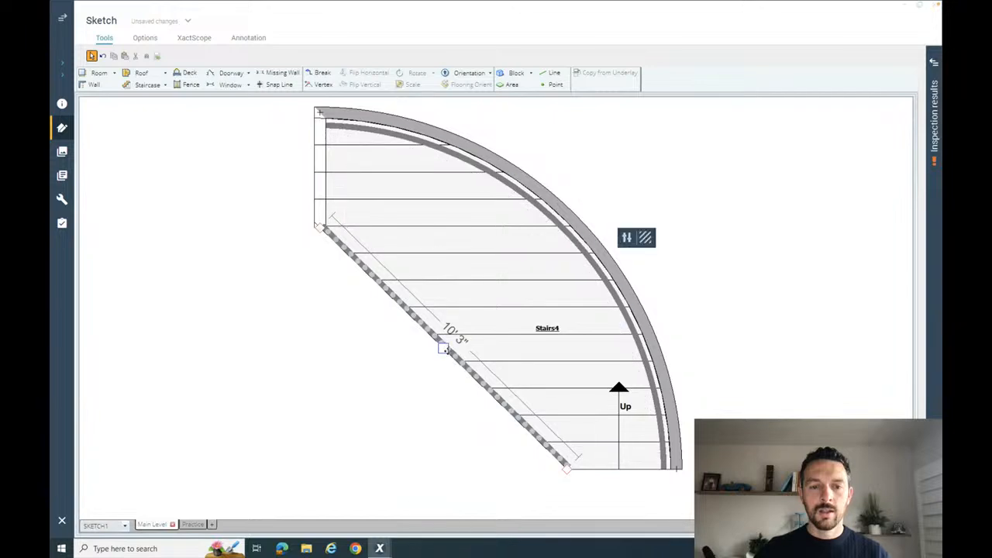
click(644, 237)
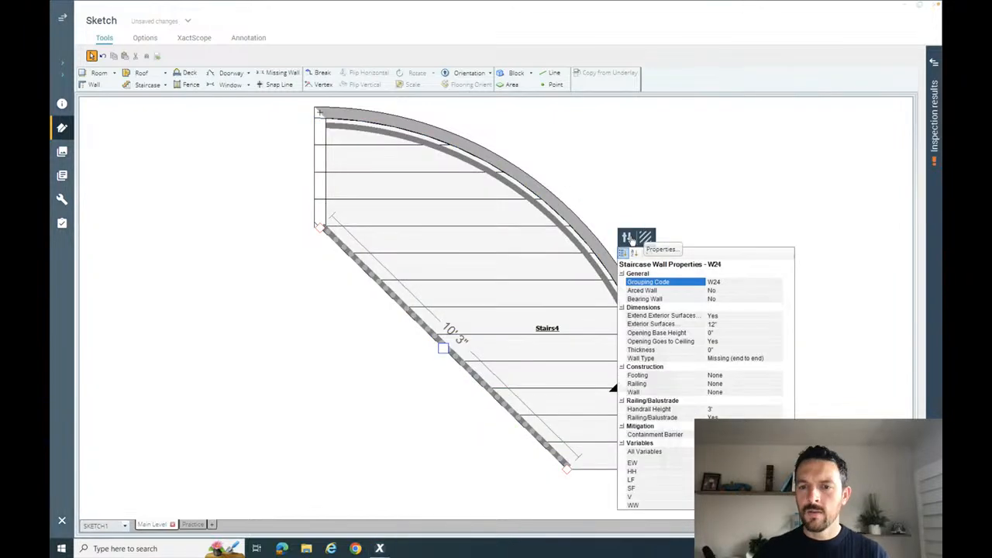
click(752, 292)
click(753, 293)
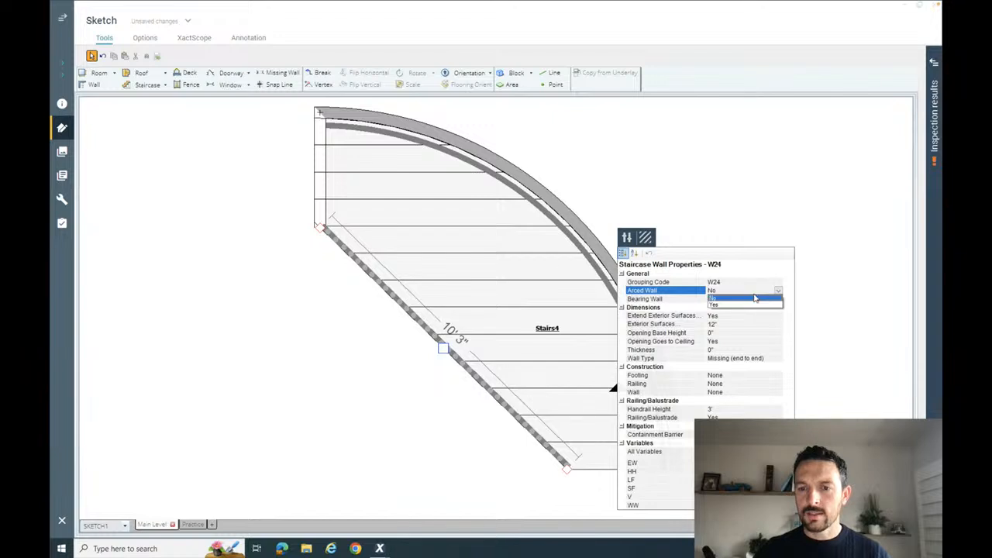
click(746, 304)
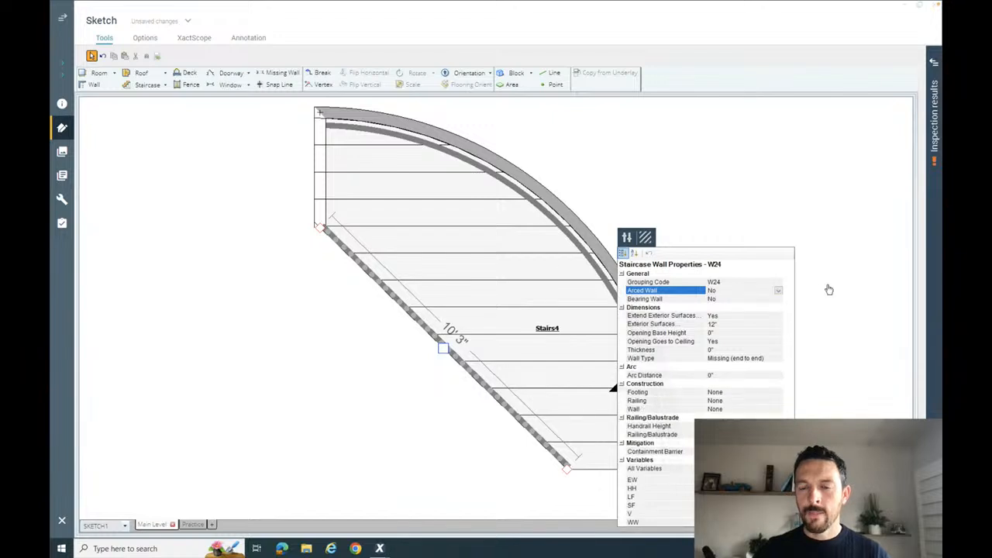
- Curve the open railing side toward the outer wall to an arc distance of about 2' 2"
drag(445, 350, 451, 356)
click(451, 357)
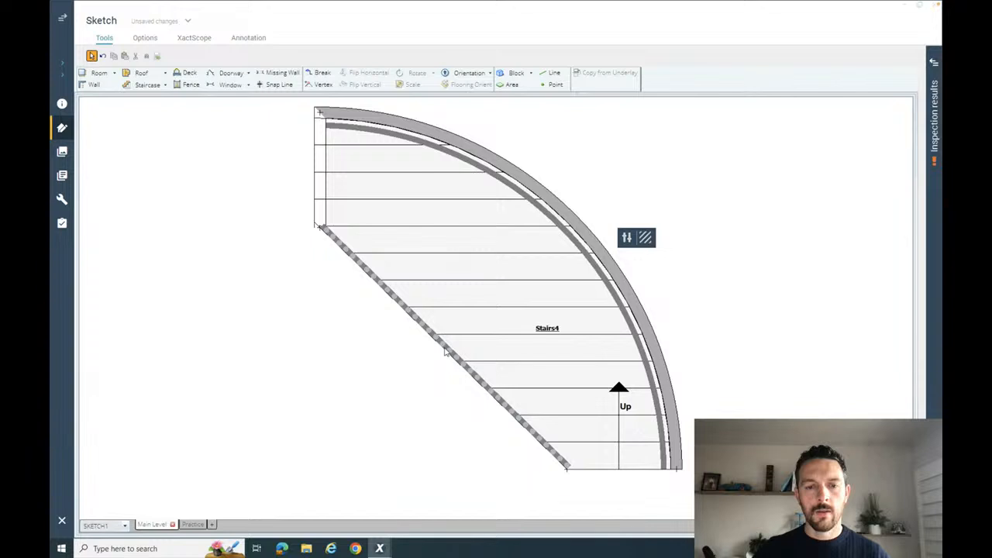
drag(444, 347, 514, 315)
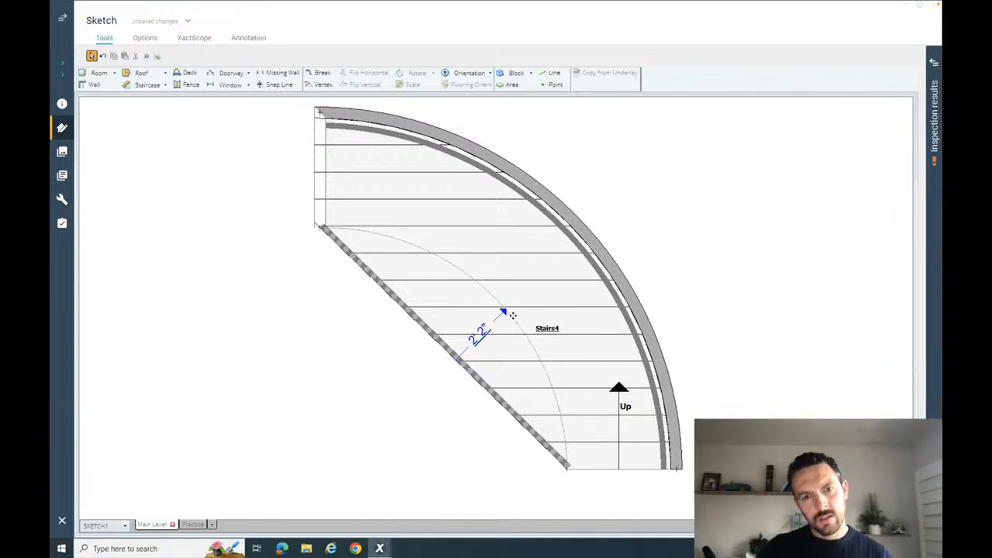
click(513, 316)
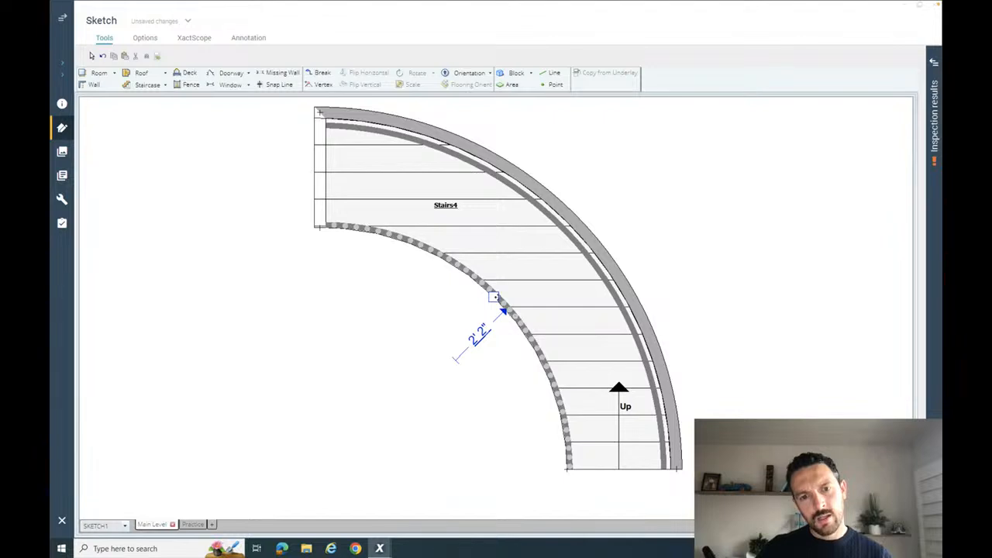
drag(496, 297, 496, 296)
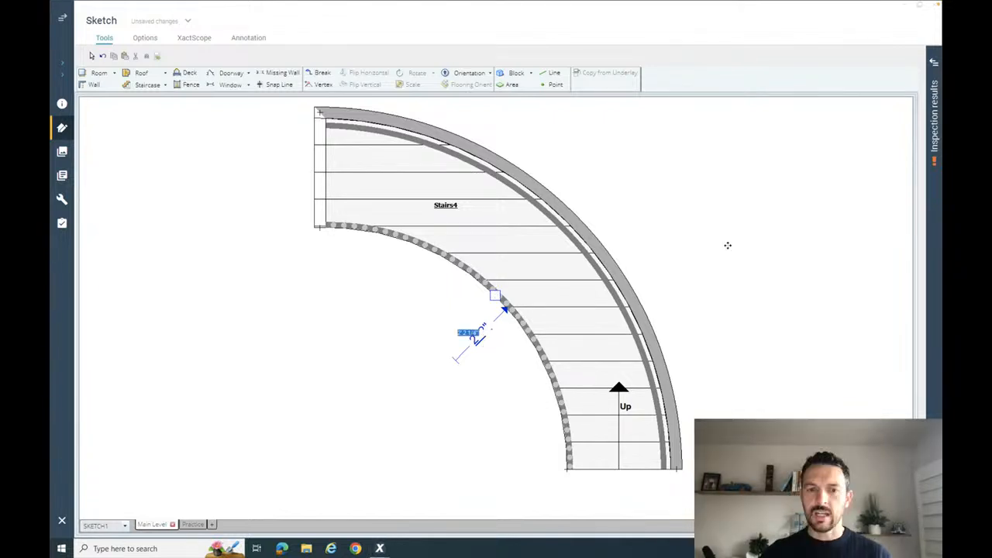
click(728, 246)
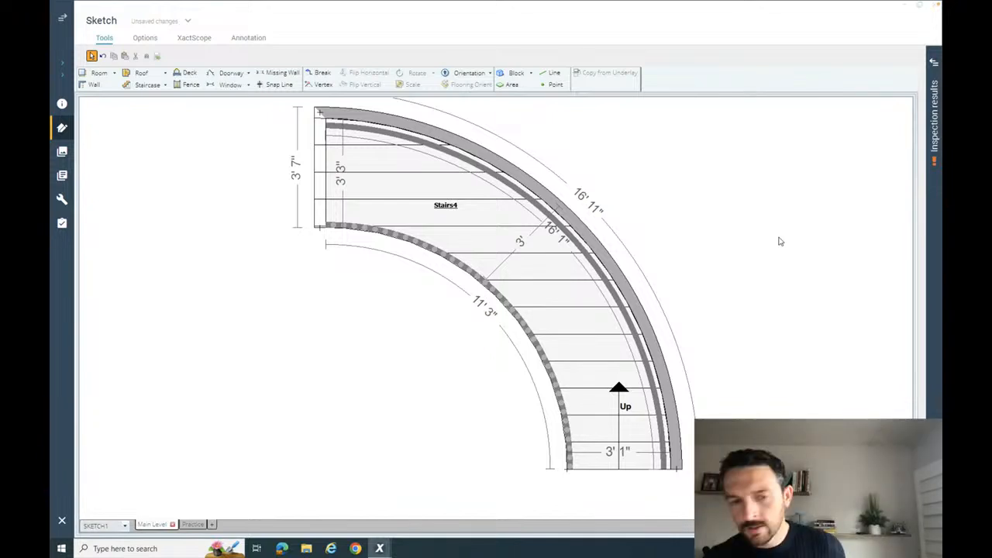
- Examine the direction of the curved staircase's treads in 3D and return to the plan view
click(563, 284)
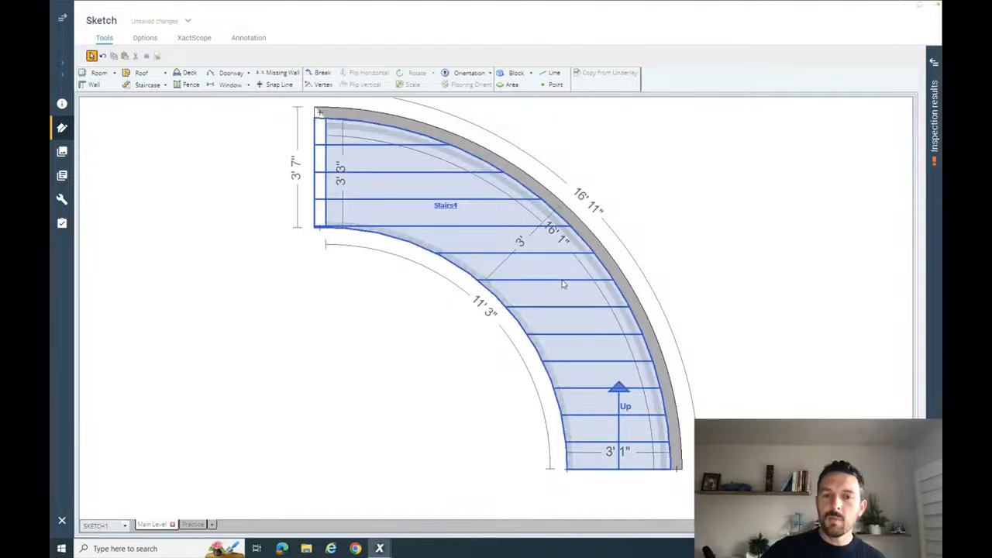
click(595, 309)
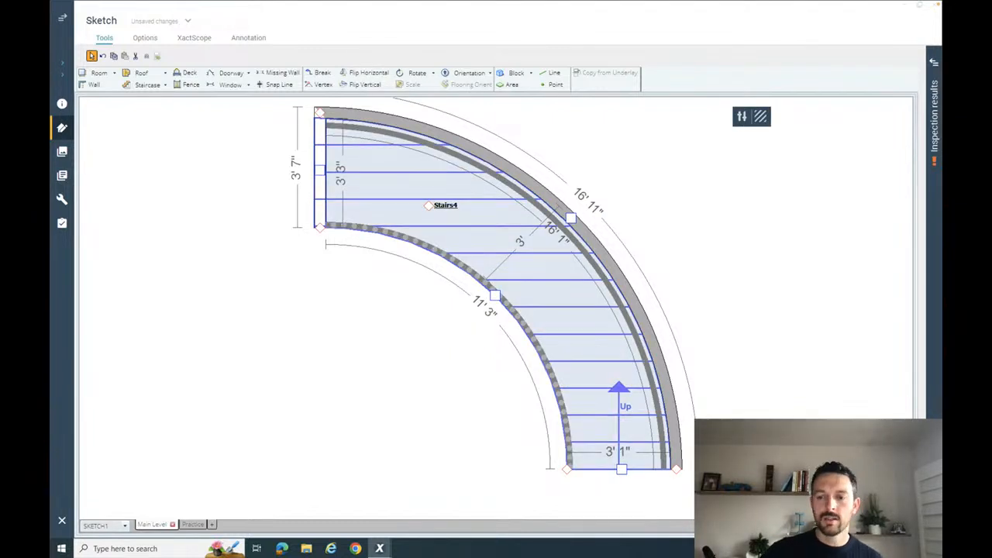
click(822, 525)
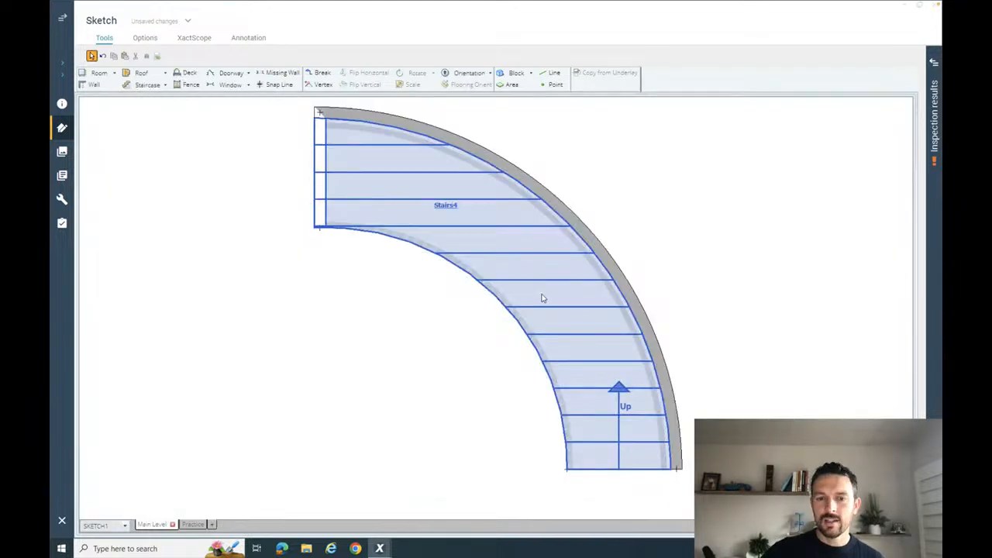
click(544, 299)
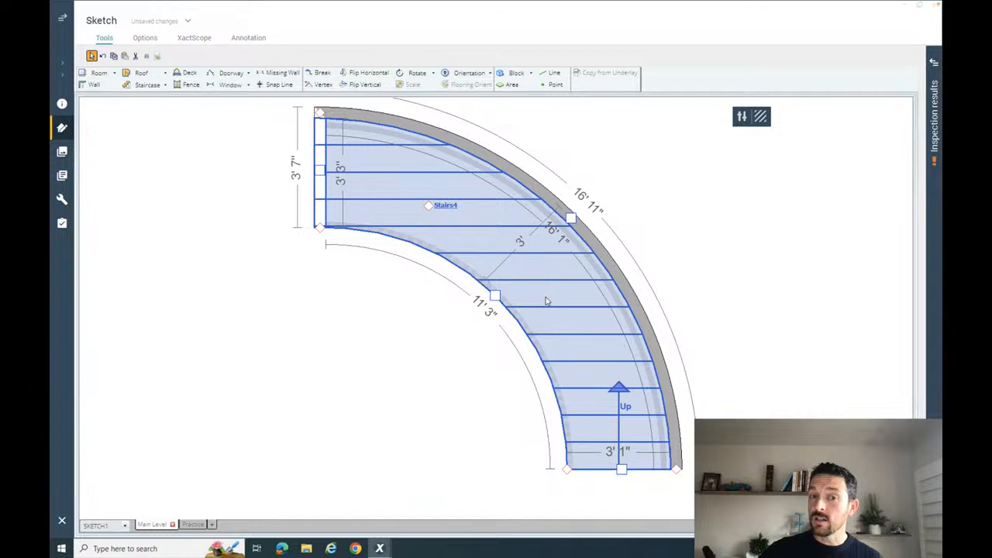
- Set the curved staircase's Angled Treads property to Yes
click(743, 120)
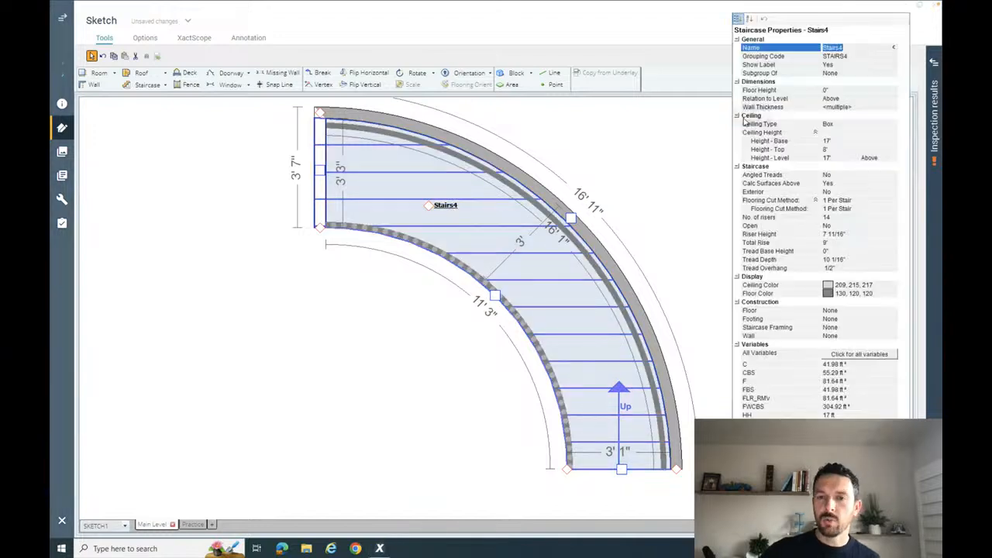
click(854, 175)
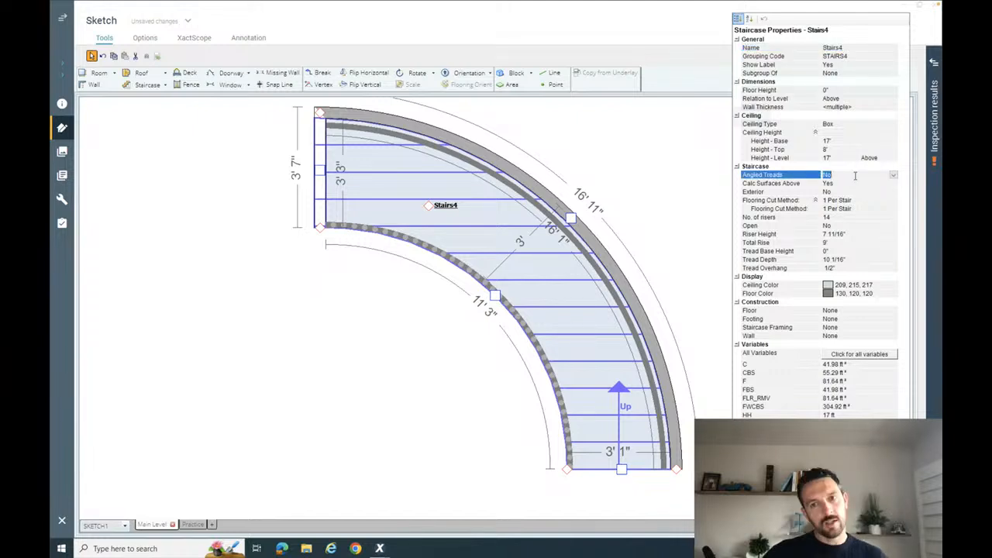
click(894, 176)
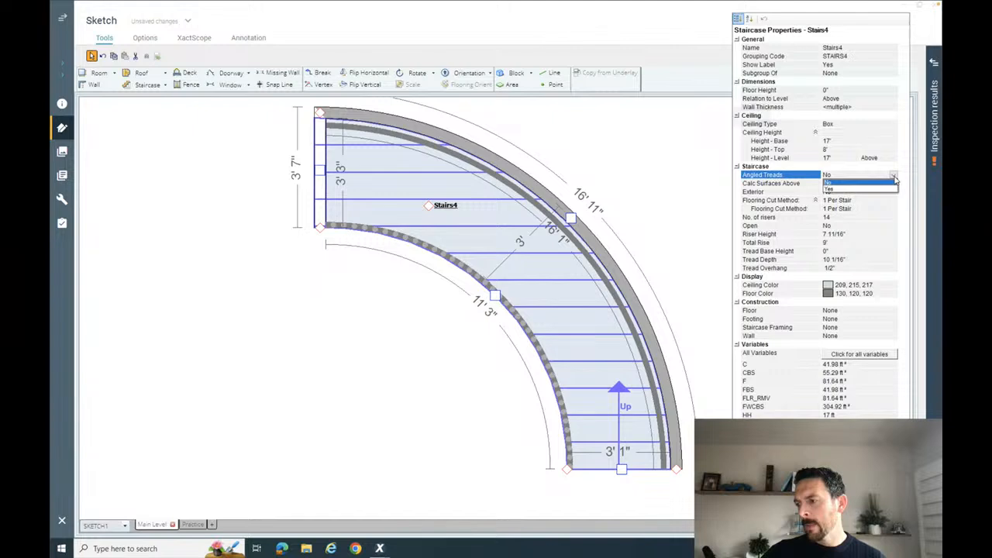
click(864, 189)
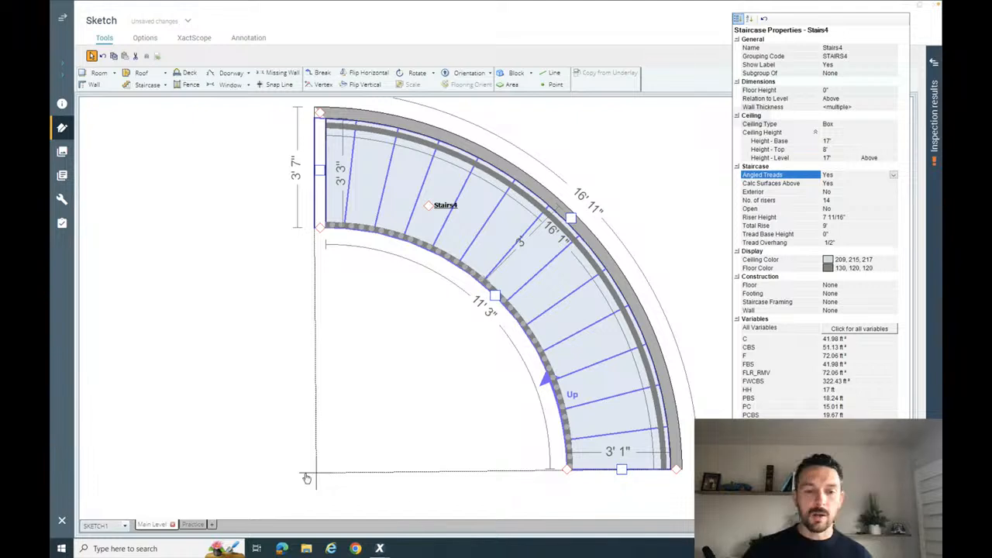
- Move the angled treads' pivot point so its guide lines align with the staircase's upper and lower ends
click(310, 474)
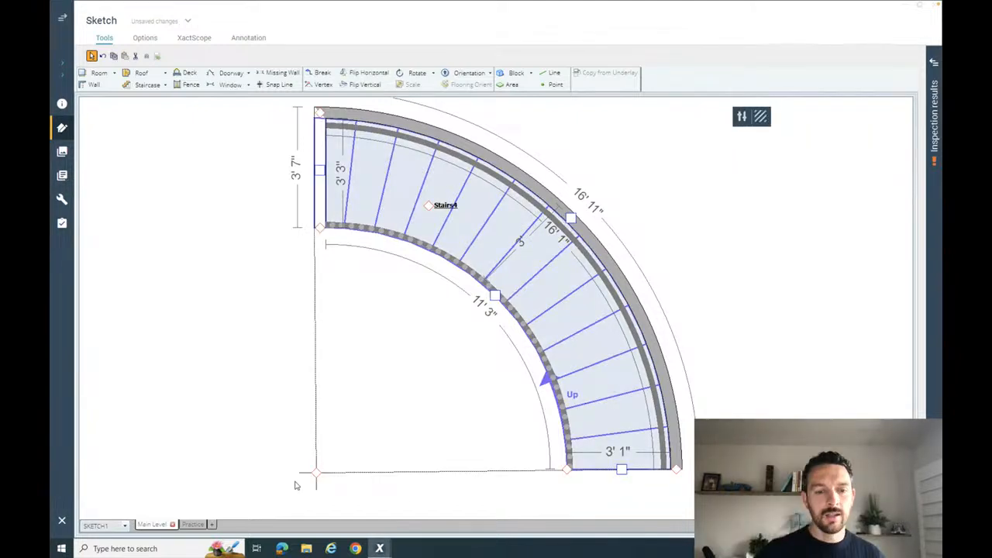
click(313, 470)
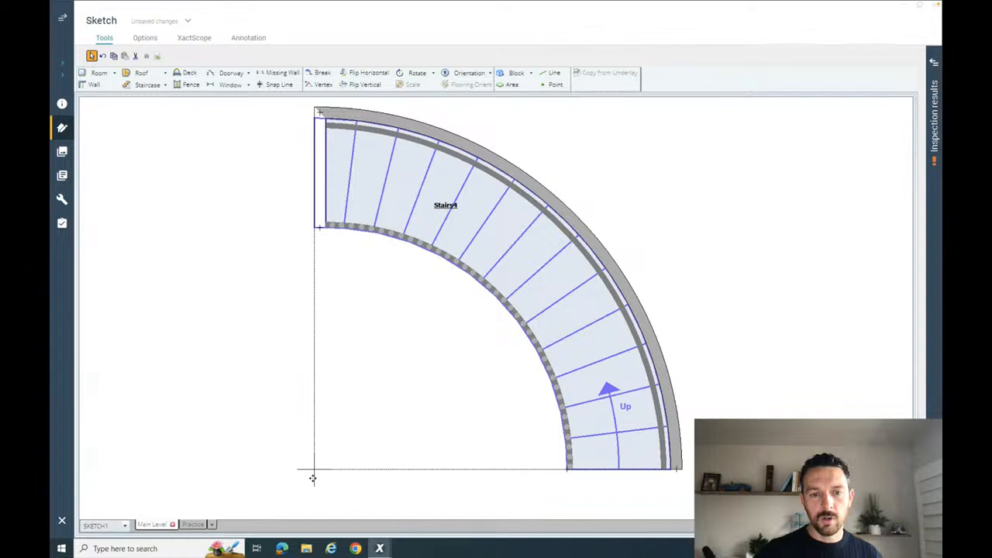
drag(313, 479, 313, 478)
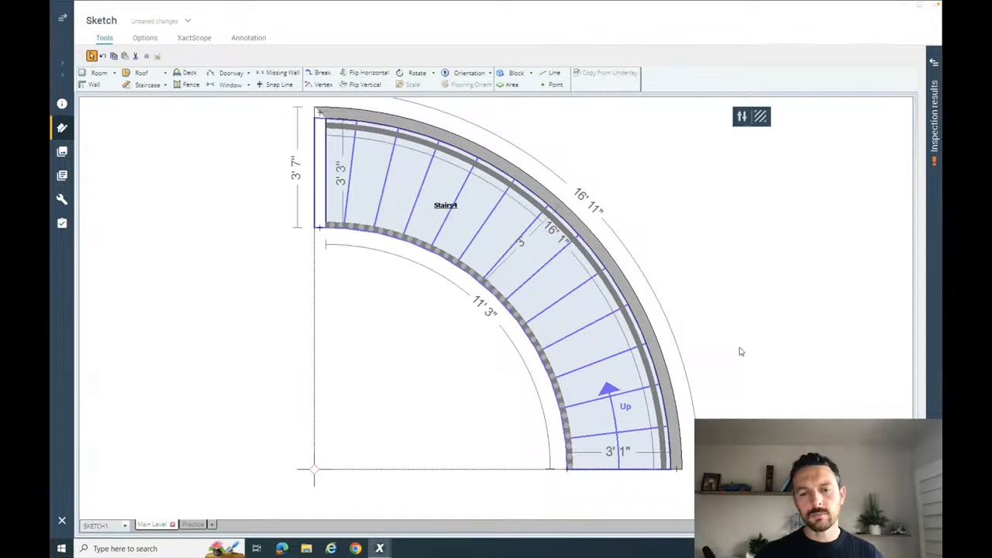
- Examine the curved staircase's angled treads and railings in 3D, returning to the plan view
click(738, 352)
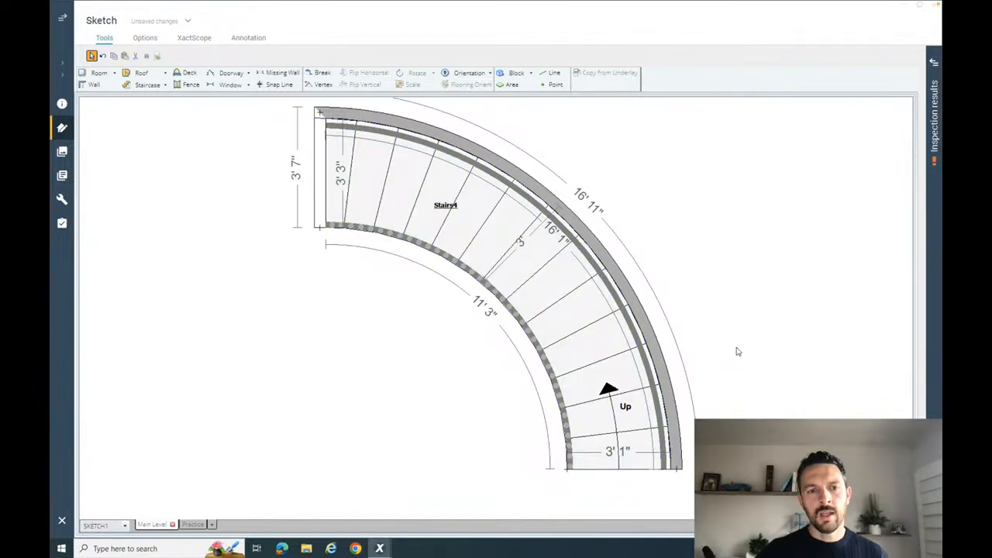
click(785, 525)
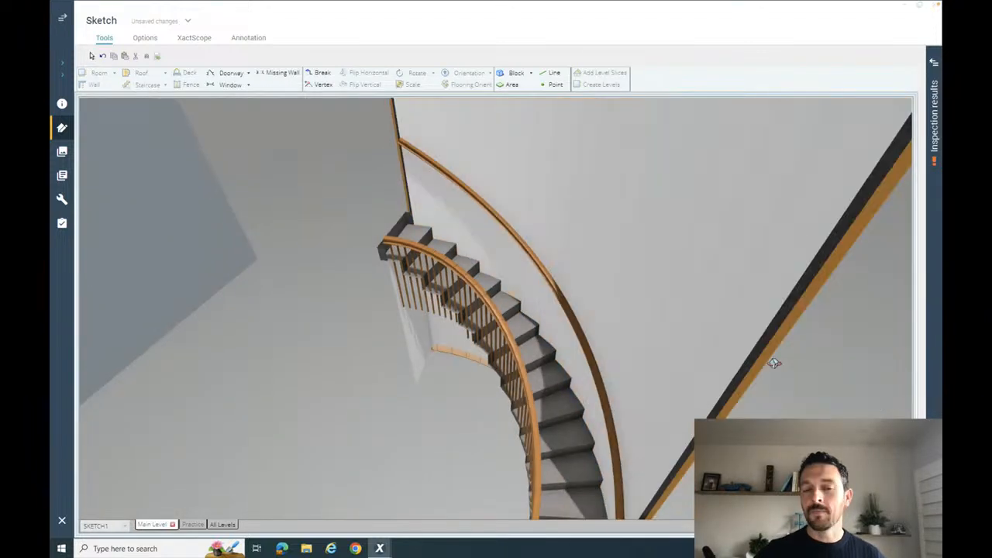
drag(665, 401, 712, 355)
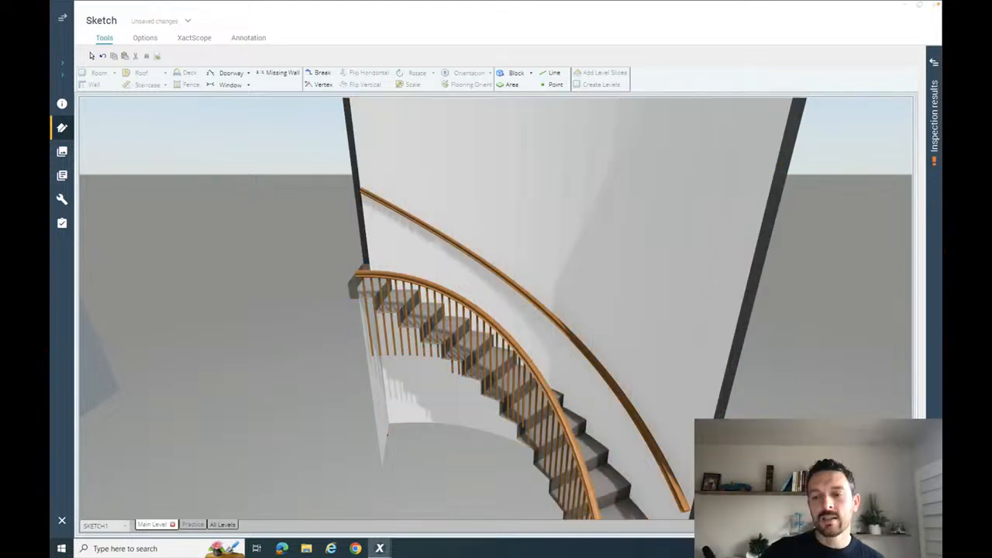
key(F8)
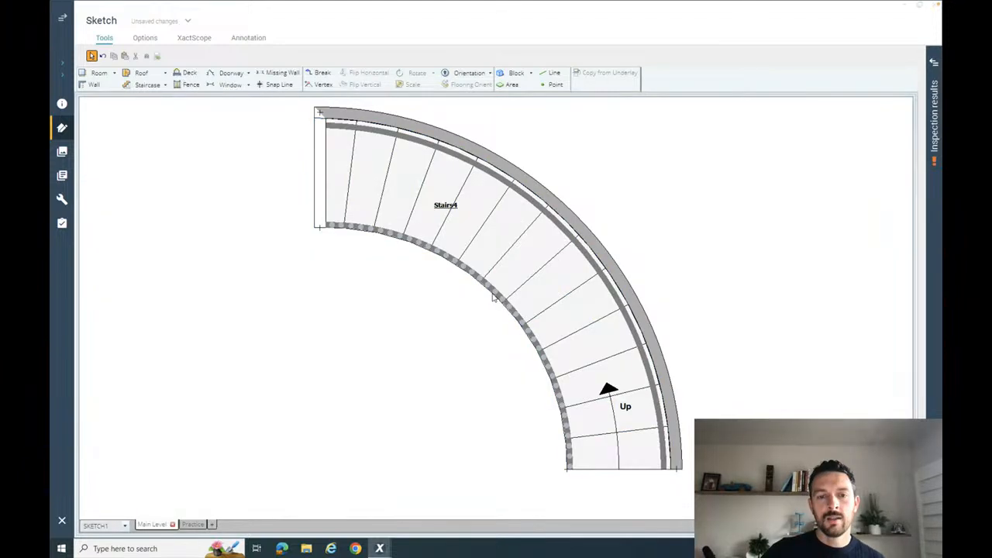
- Set the Railing/Balustrade property of the staircase's inner arced side to No
click(492, 298)
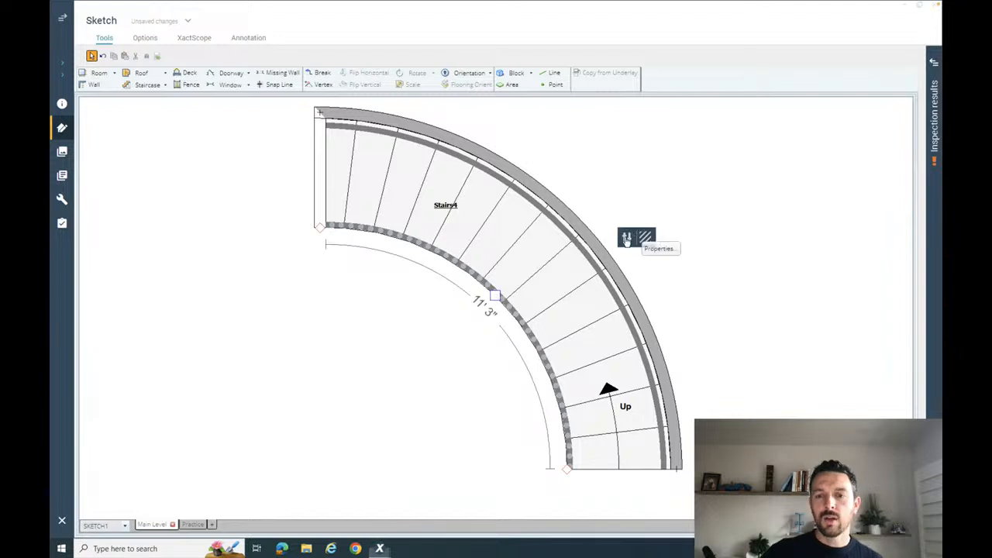
click(629, 237)
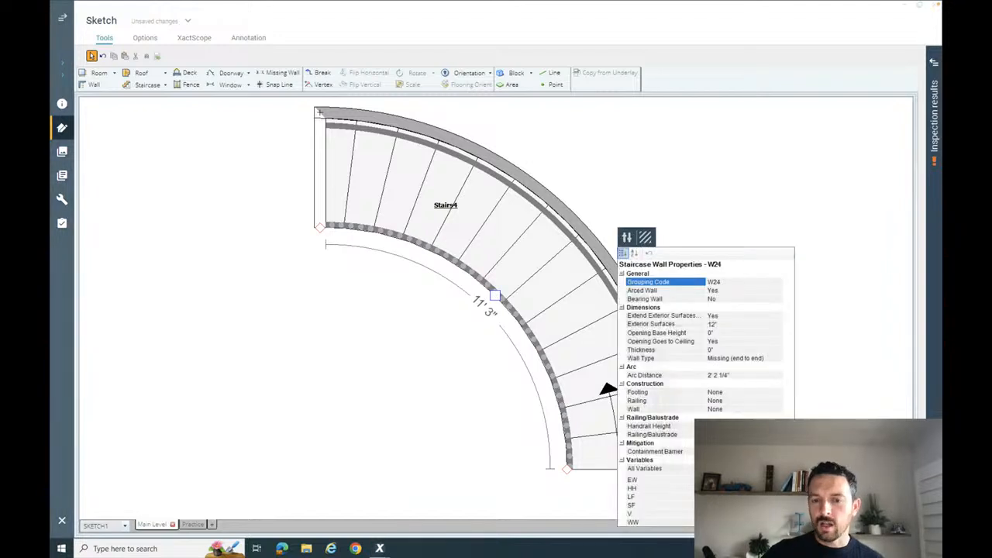
click(737, 435)
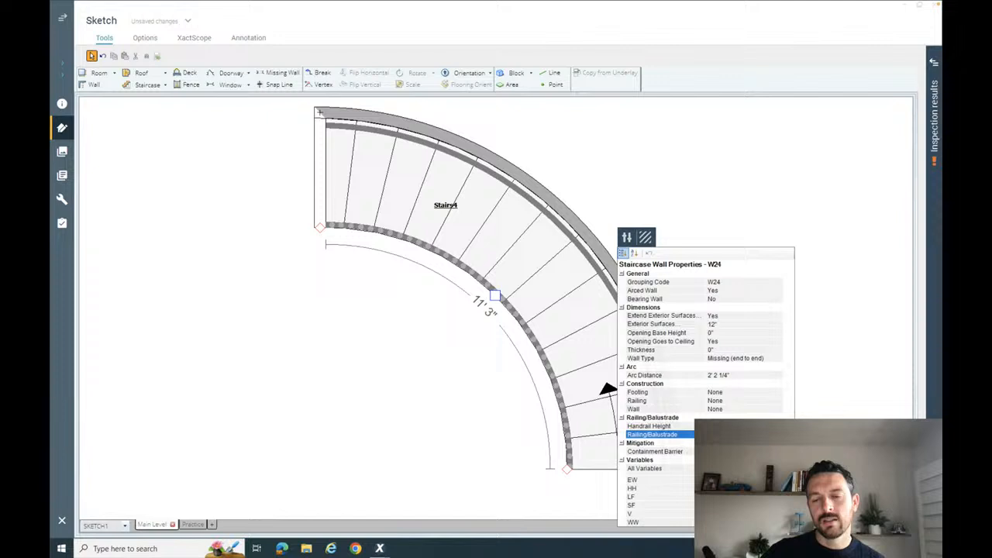
click(737, 450)
click(838, 450)
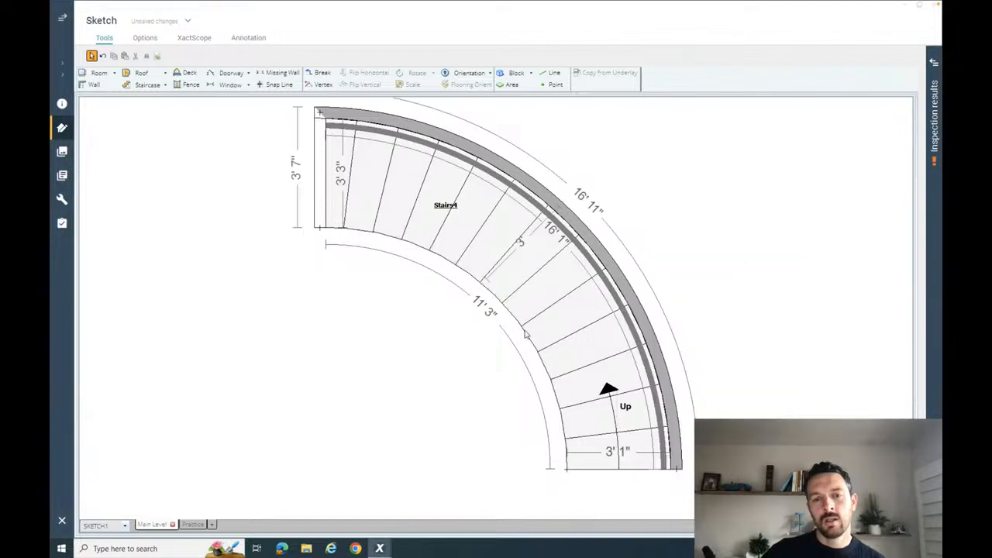
- Set the inner arced side's Railing/Balustrade property to Yes and check the railing in 3D
click(624, 251)
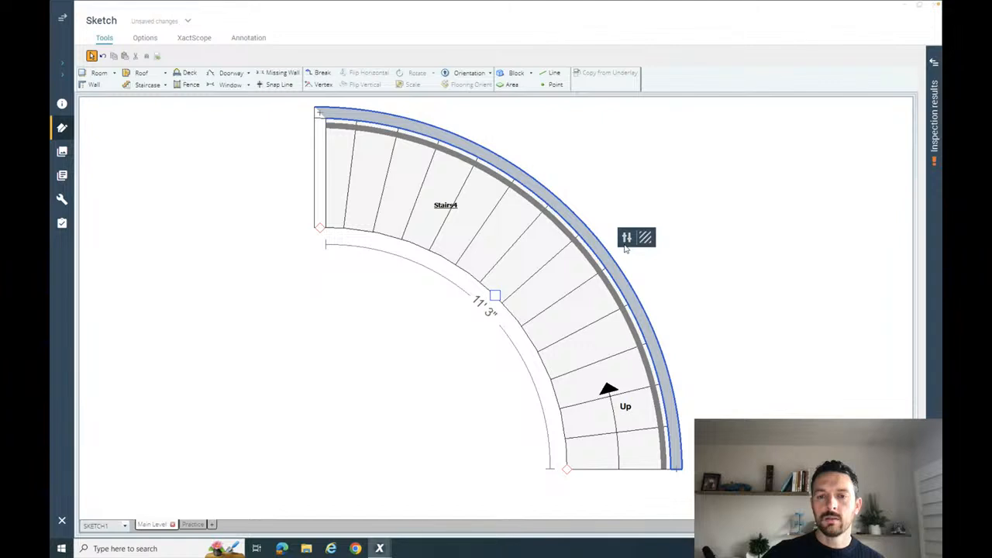
click(627, 238)
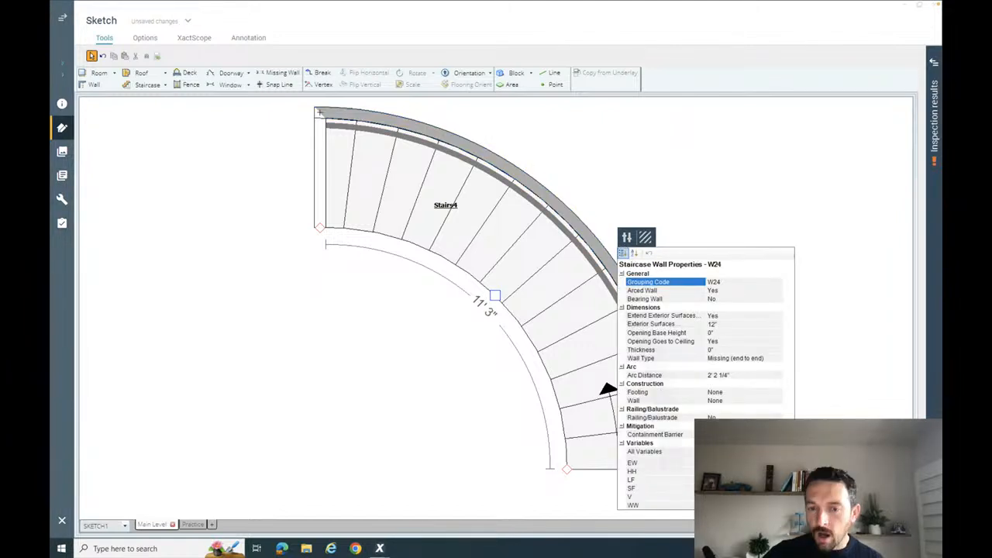
click(761, 418)
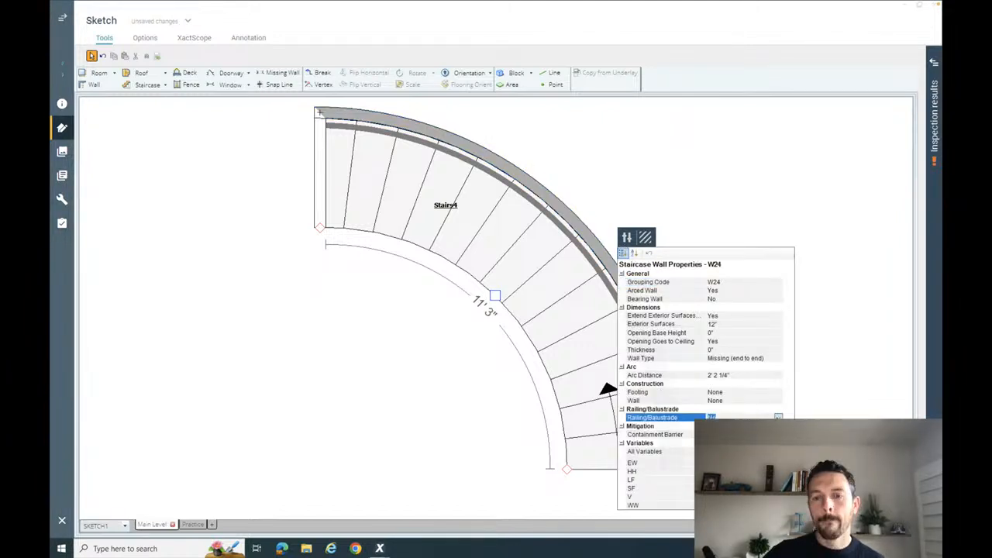
click(778, 418)
click(744, 435)
key(F8)
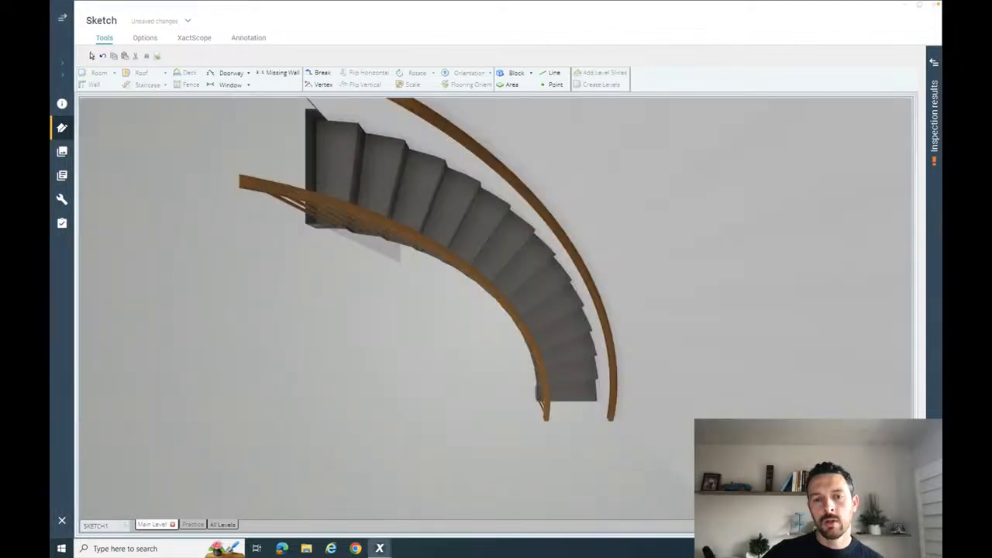
drag(722, 434, 638, 414)
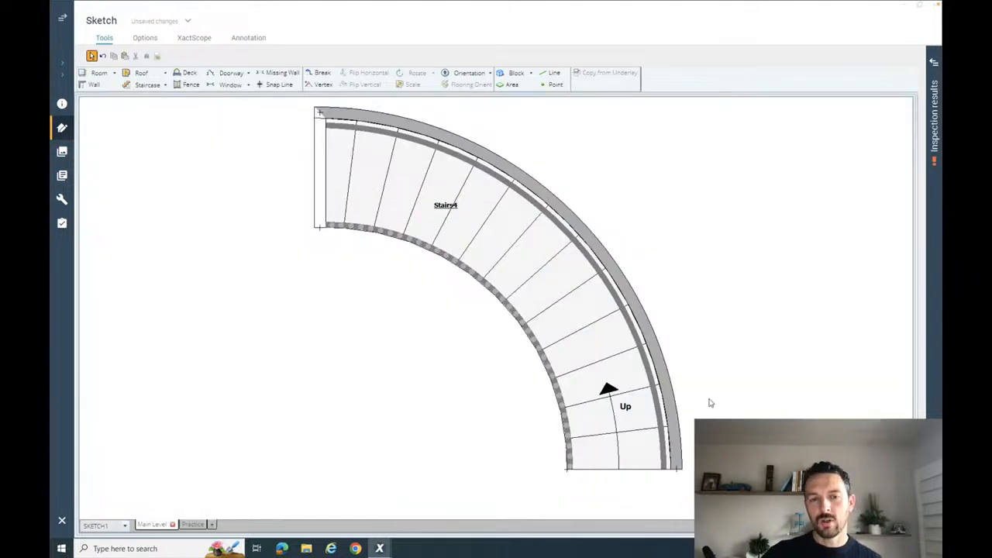
- Add a small room about 3' 1" deep directly against the lower end of the curved staircase
scroll(710, 403, down, 2)
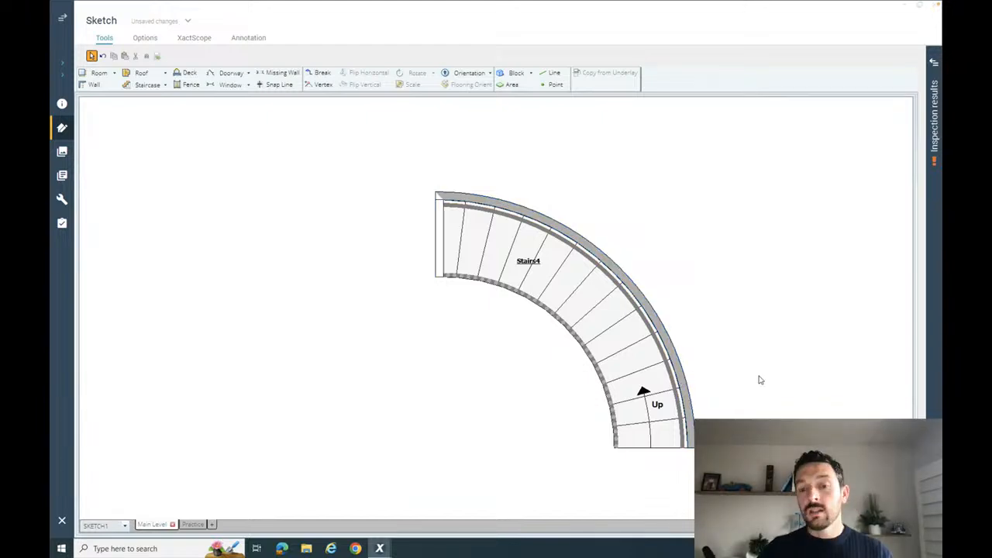
scroll(761, 381, down, 1)
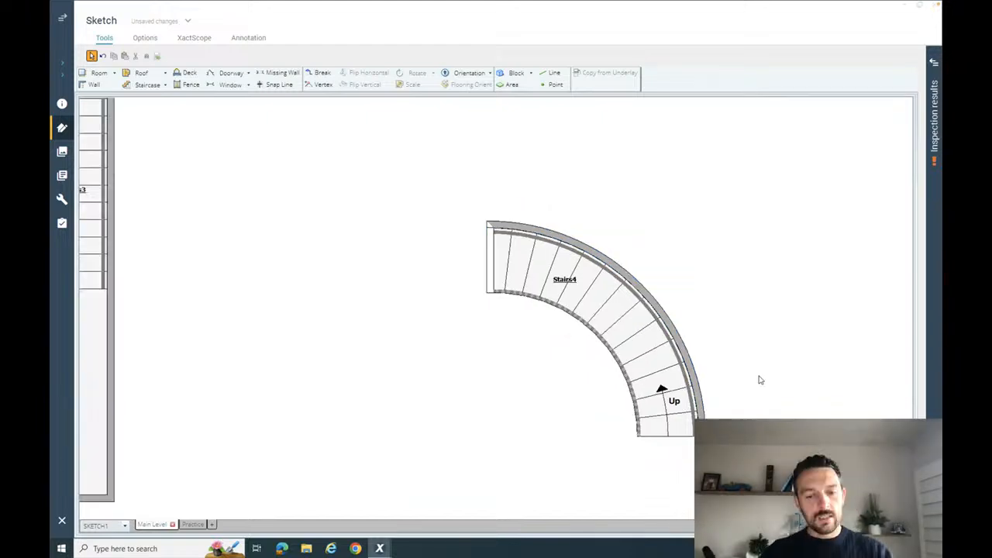
click(613, 315)
drag(548, 280, 642, 253)
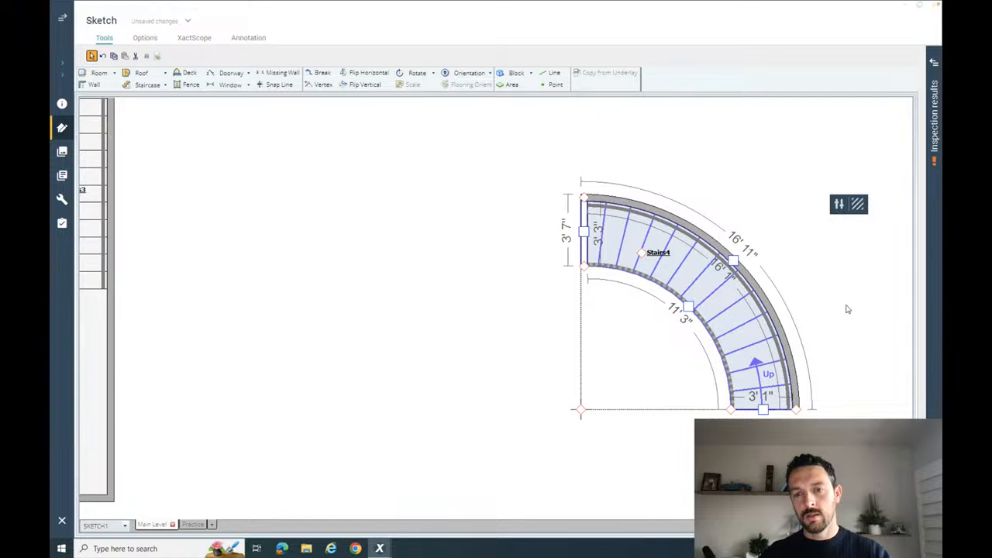
click(847, 306)
drag(851, 302, 757, 286)
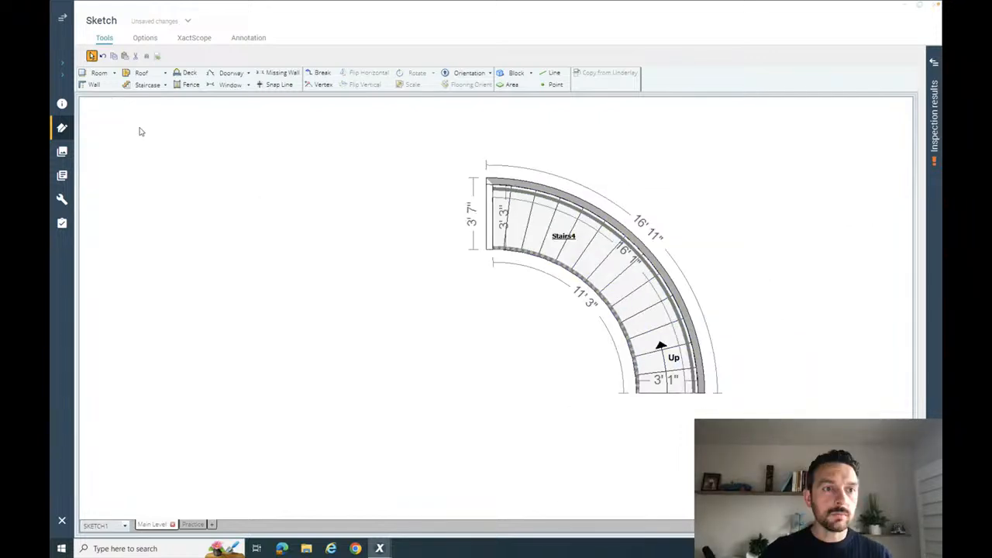
click(97, 75)
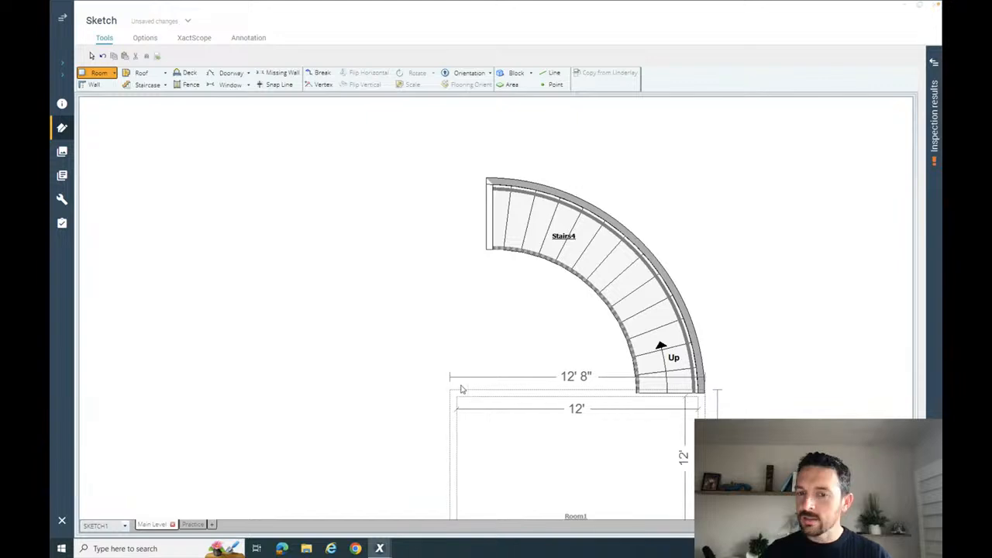
click(485, 388)
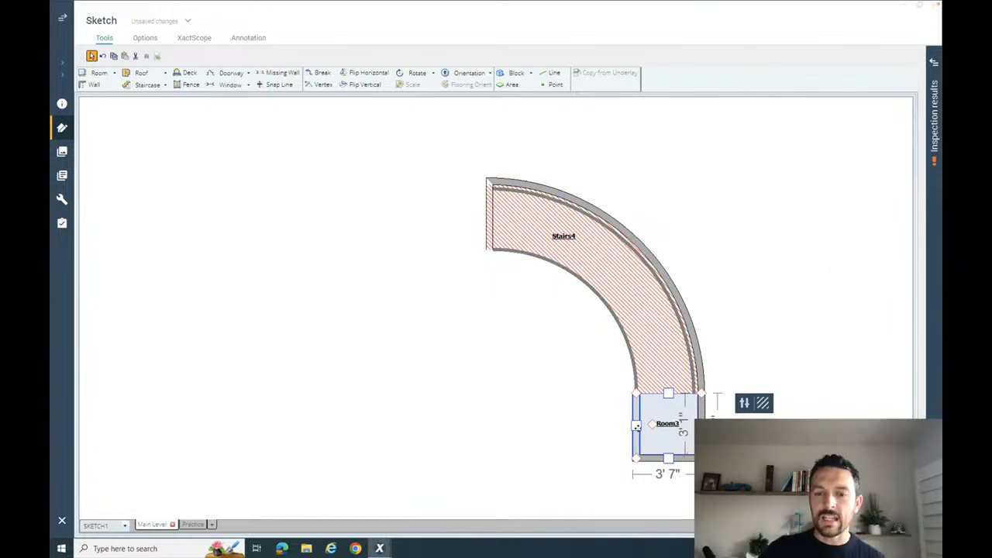
- Extend the new room to about 10' 2" wide inside, aligned with the staircase's upper end, and check the angled treads' pivot point
drag(636, 425, 485, 423)
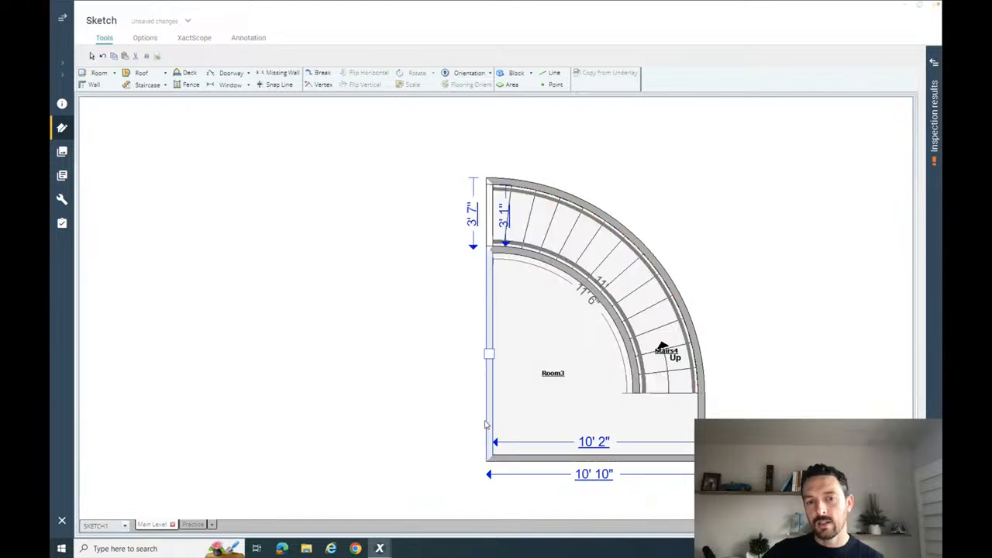
click(643, 302)
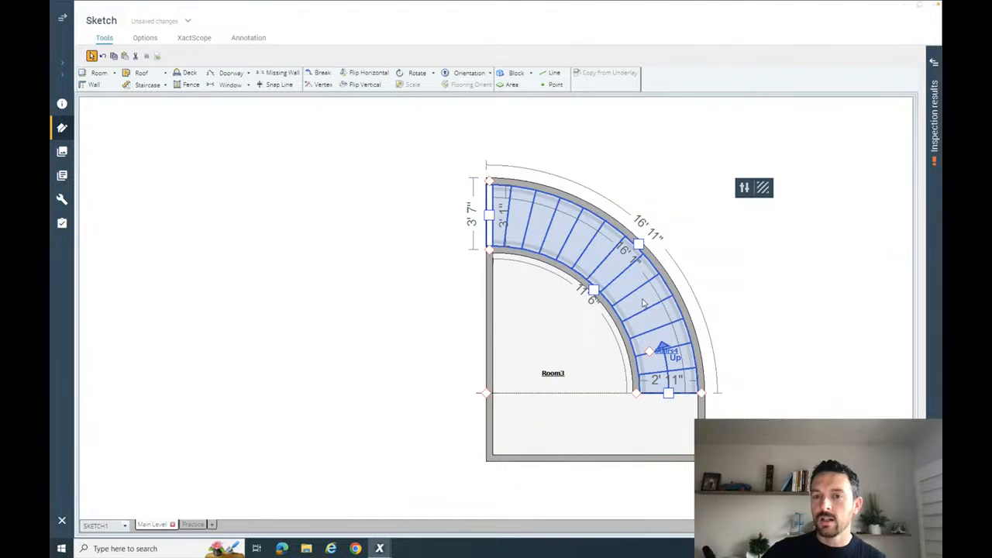
mouse_move(487, 393)
mouse_down()
mouse_move(497, 400)
mouse_move(487, 393)
mouse_up()
click(544, 354)
click(662, 306)
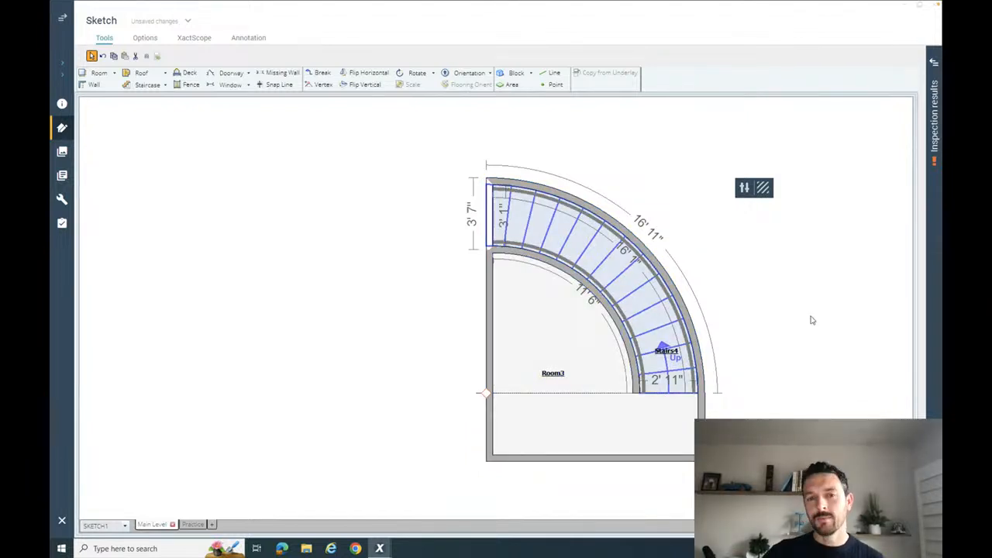
click(768, 342)
- Enlarge the room around the staircase to about 11' 6" long and 16' 9" wide inside by moving its lower and right walls outward
click(605, 423)
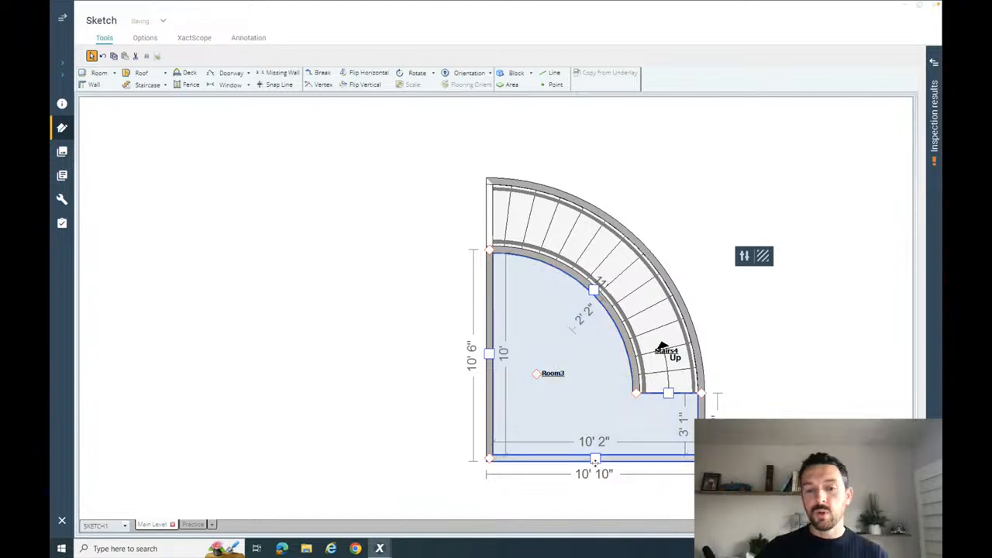
drag(594, 474, 595, 487)
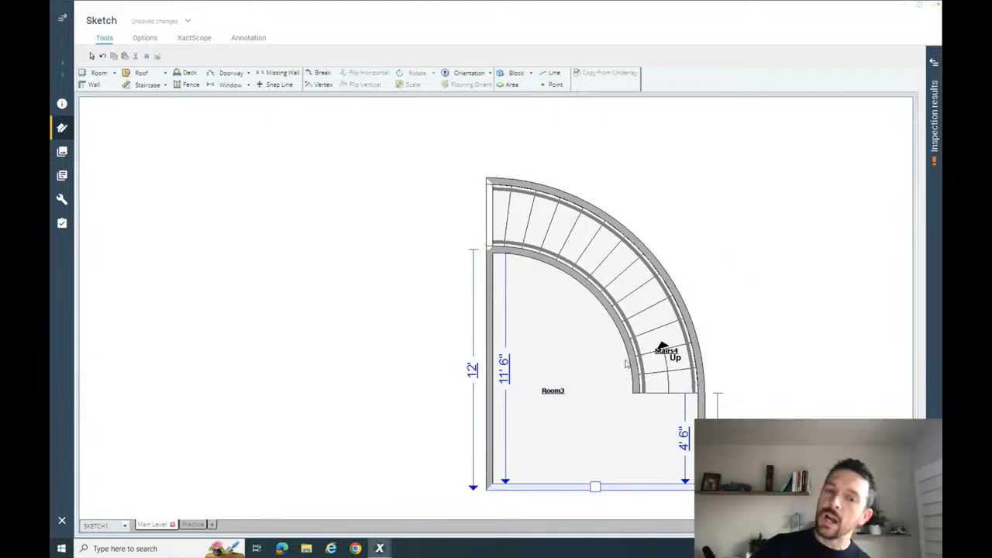
click(623, 449)
drag(702, 440, 832, 440)
click(679, 487)
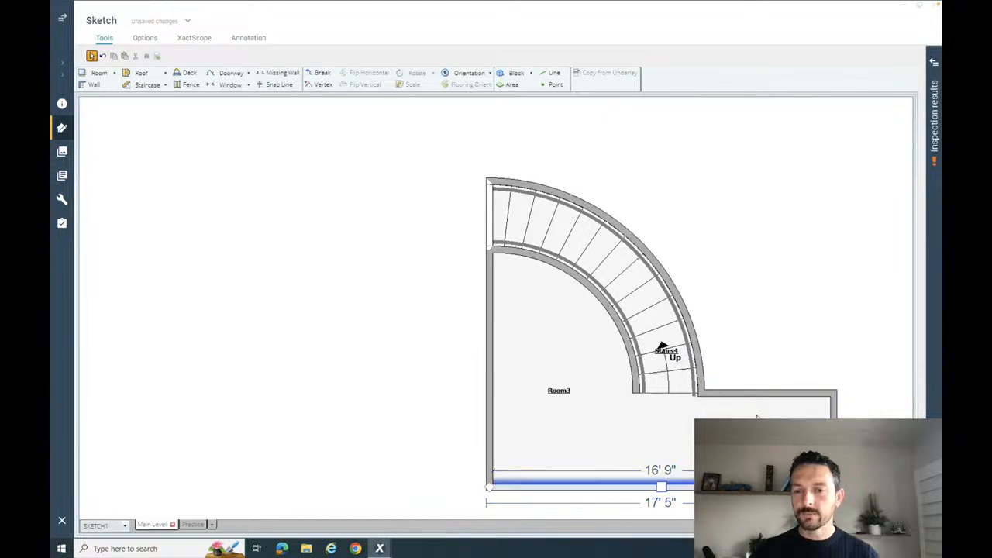
- Move the upper wall of the room's right extension up about 1' 1" past the staircase's bottom edge
click(765, 393)
drag(766, 391, 763, 370)
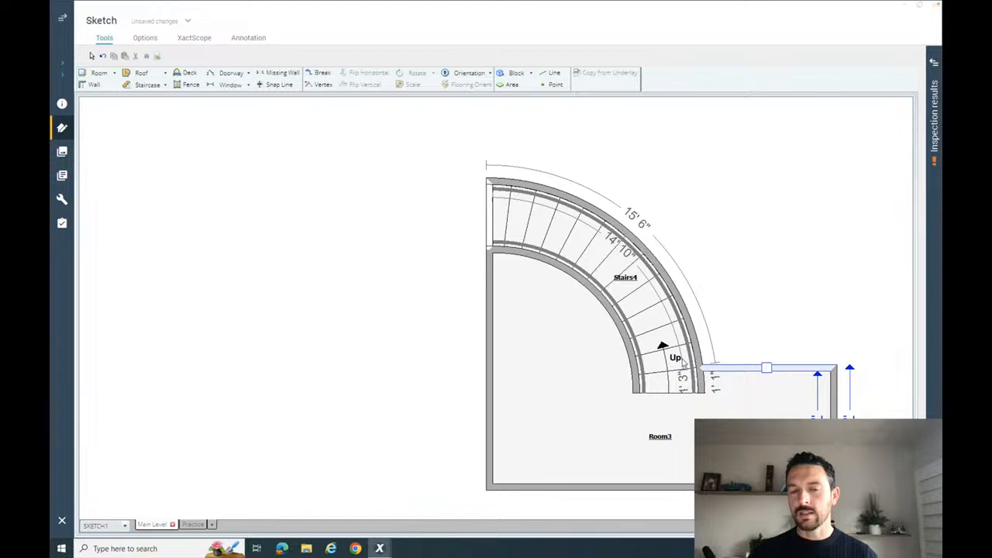
- Delete the arced wall along the staircase's inner side and the short wall beside its bottom steps
click(620, 325)
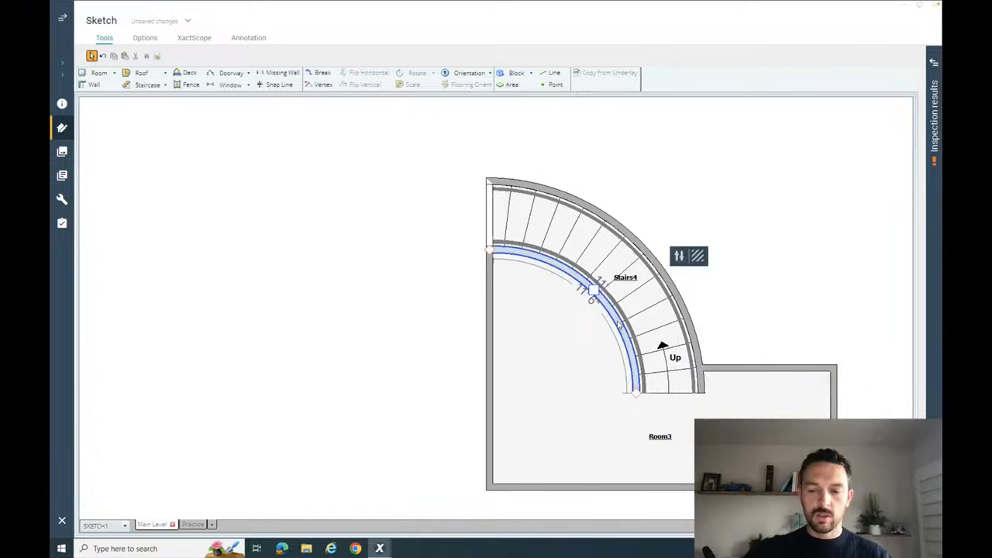
key(Escape)
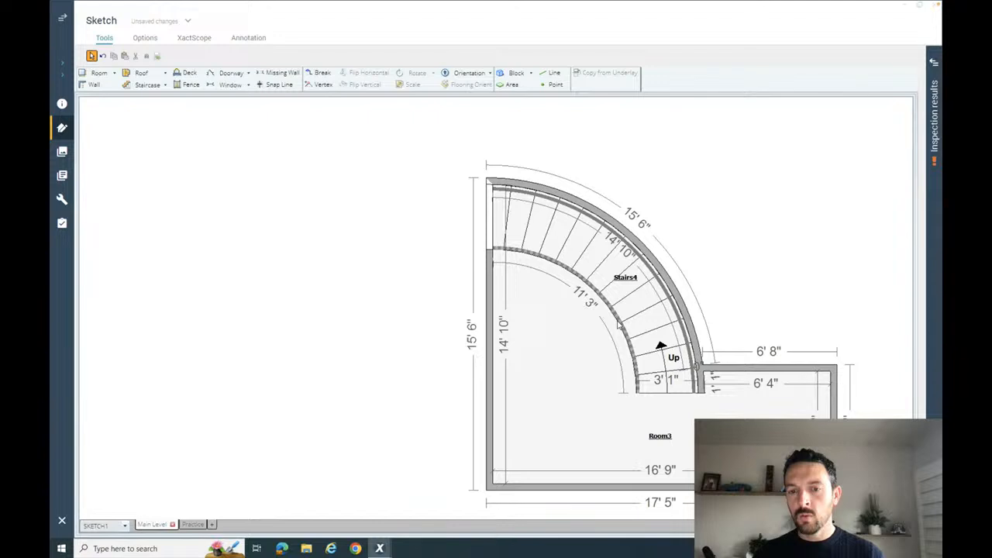
click(700, 380)
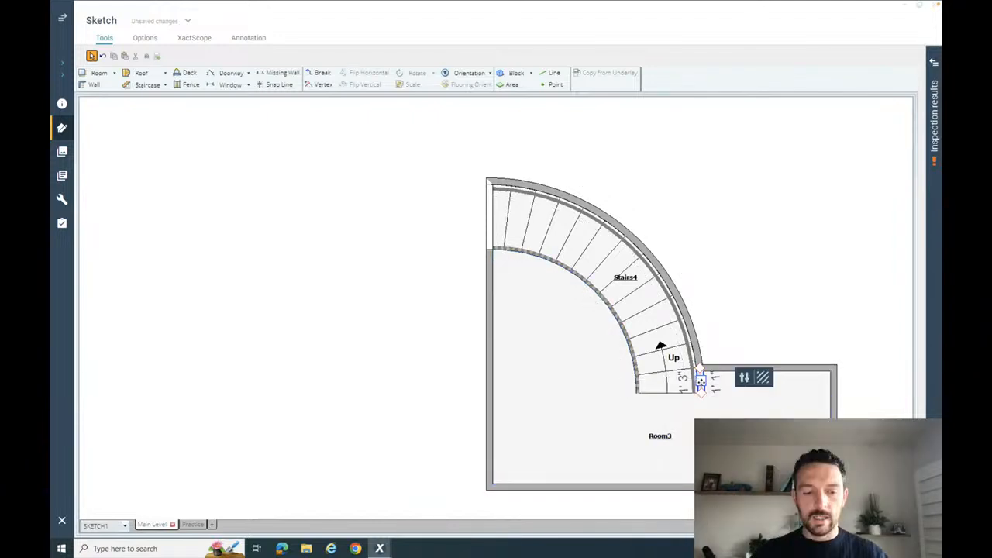
key(Delete)
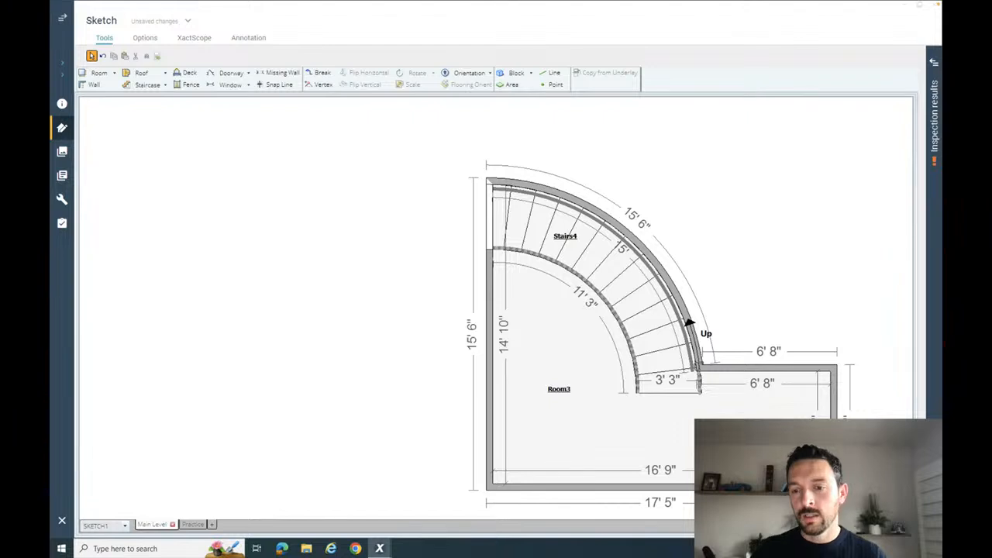
- Inspect the curved staircase and its railings in 3D, compare them with the reference photo and return to the plan
key(F9)
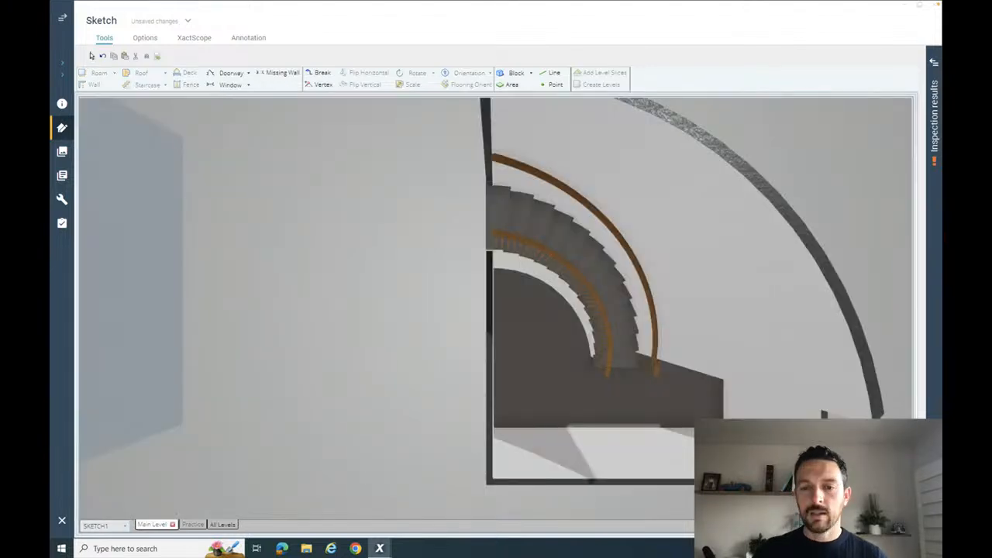
drag(750, 409, 701, 387)
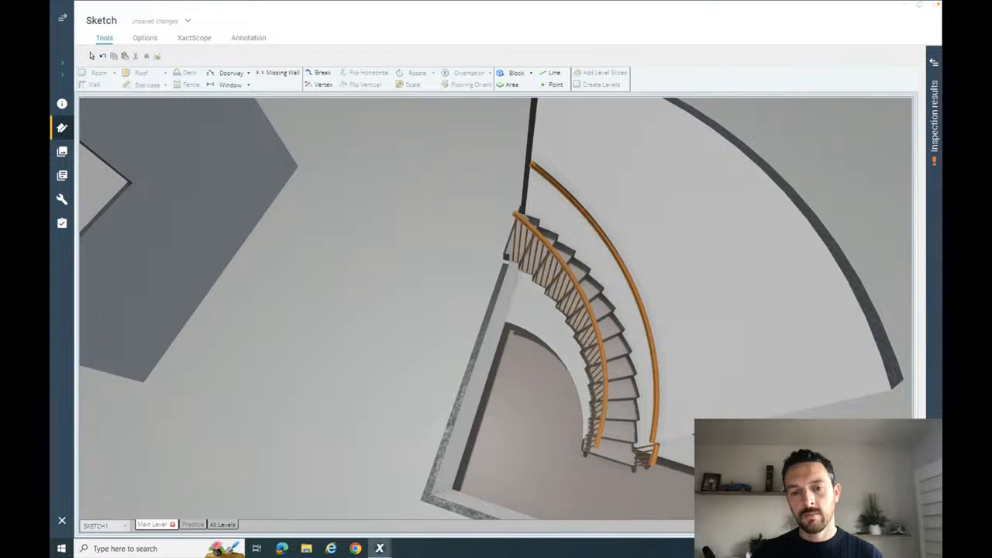
key(ctrl+Left)
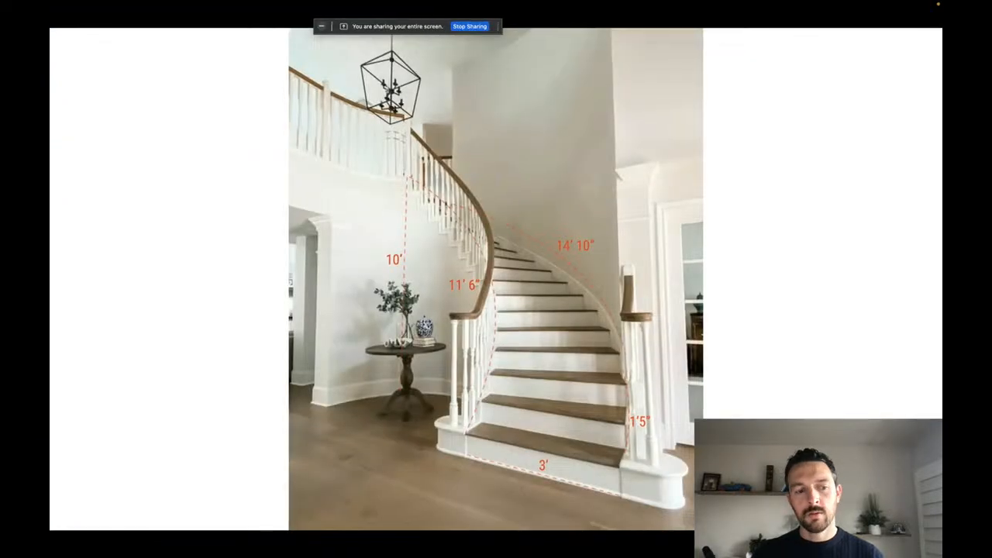
key(ctrl+Right)
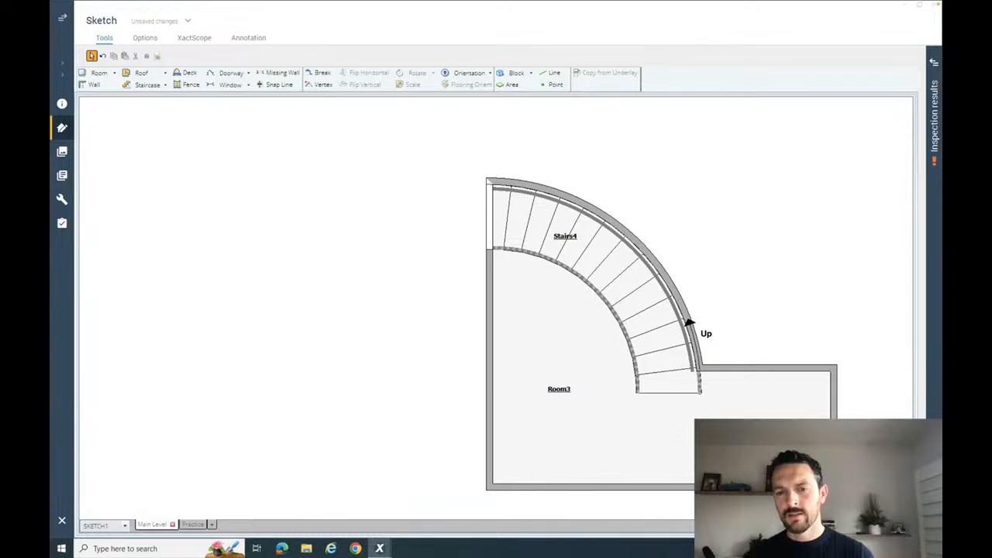
scroll(738, 339, down, 3)
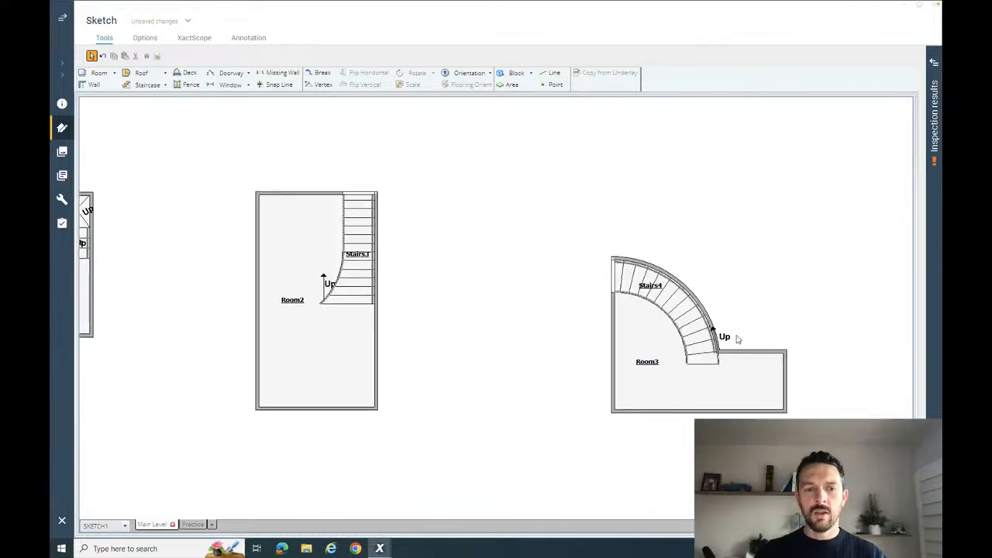
- Look over the three sketched staircases in plan and examine the curved one and its railings up close
scroll(600, 346, down, 1)
click(565, 339)
drag(565, 339, 646, 302)
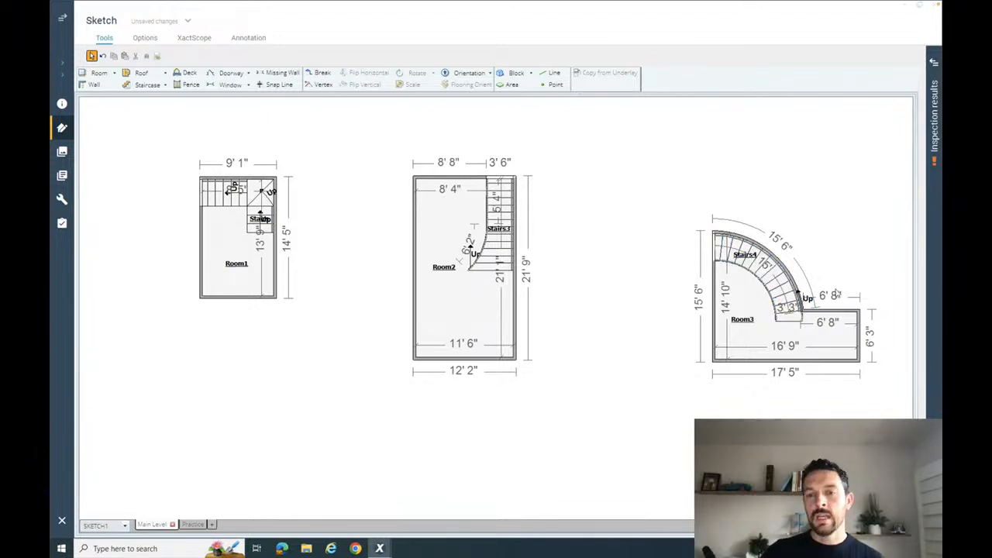
scroll(837, 291, up, 1)
scroll(838, 290, up, 2)
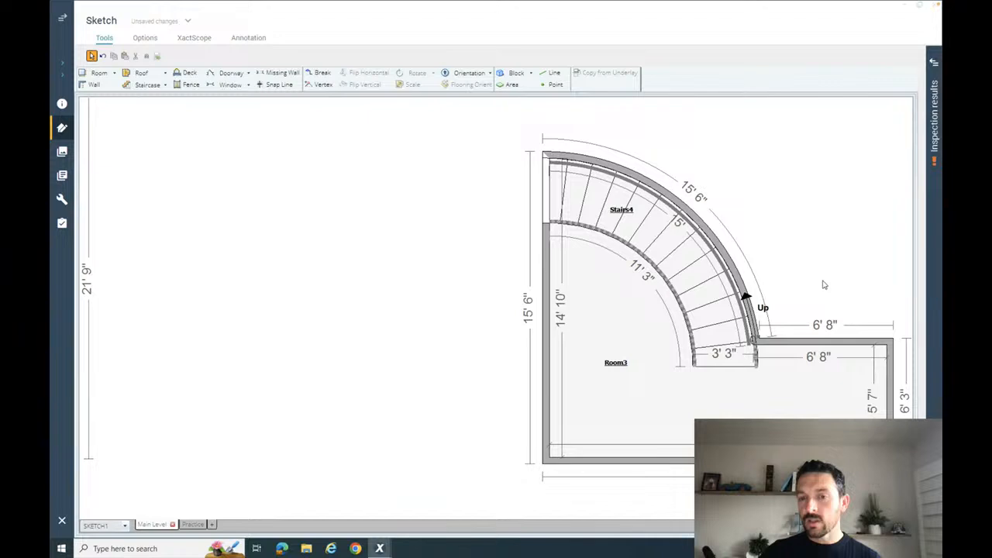
scroll(824, 285, up, 1)
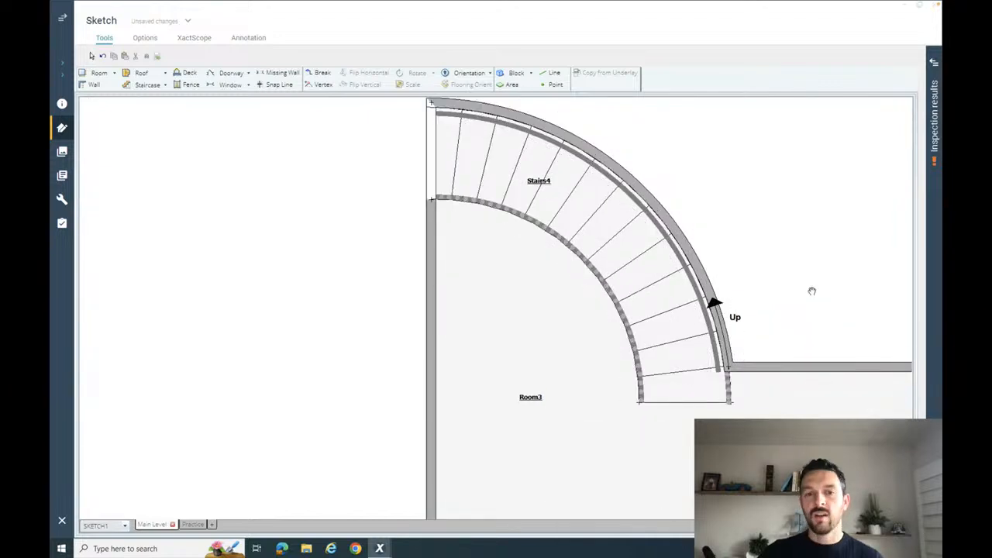
scroll(767, 283, down, 3)
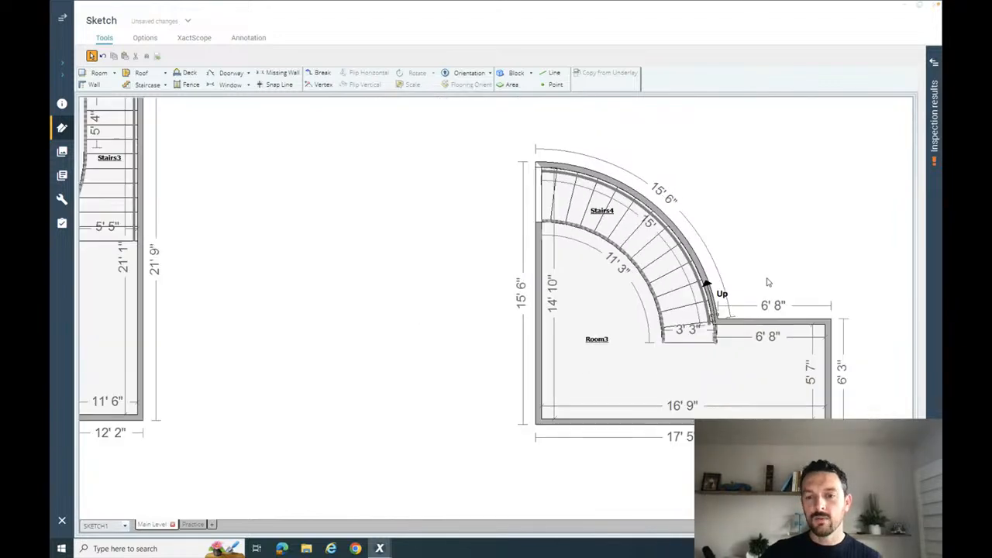
- Try moving the upper wall of the room's right extension up along the curved wall until it is about 8' 2" long outside, and undo the move
click(748, 322)
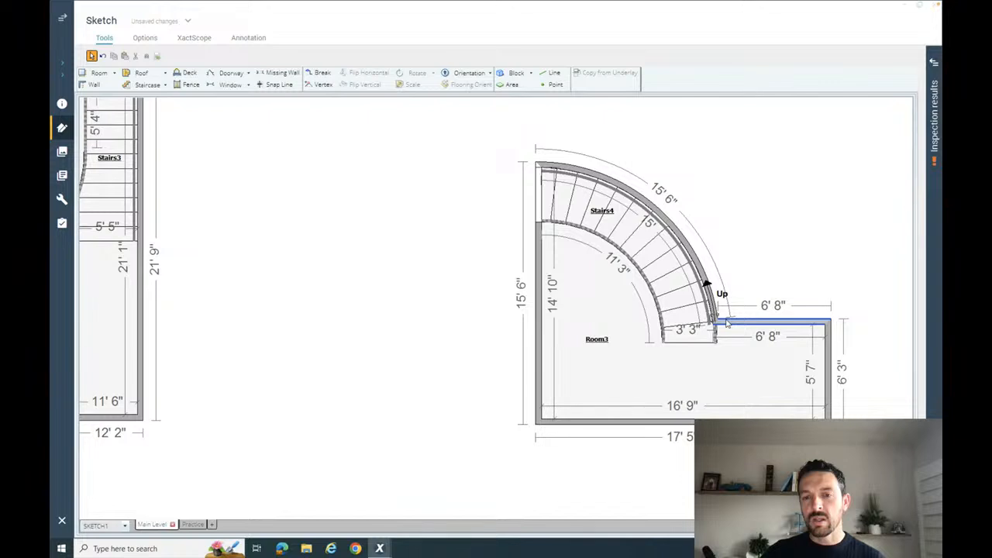
click(781, 268)
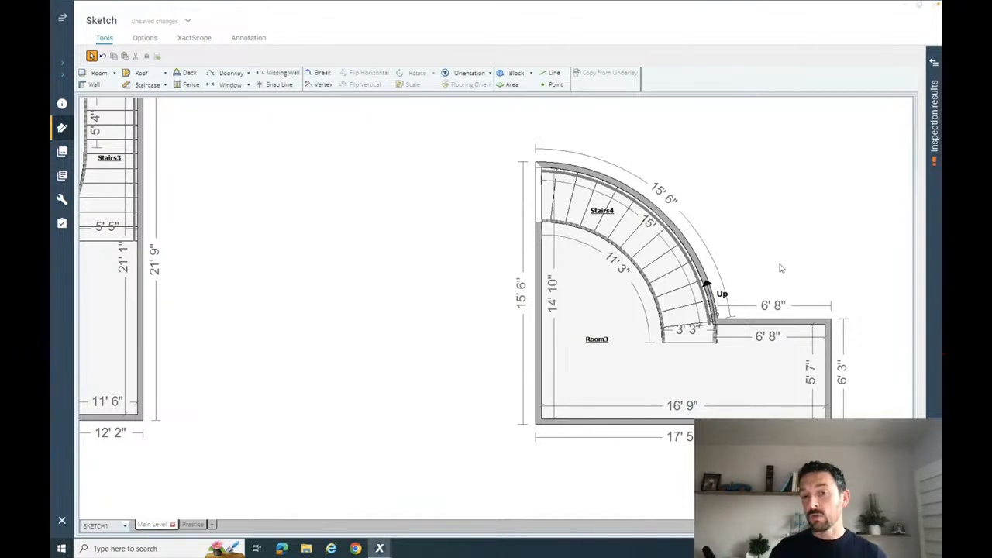
click(784, 322)
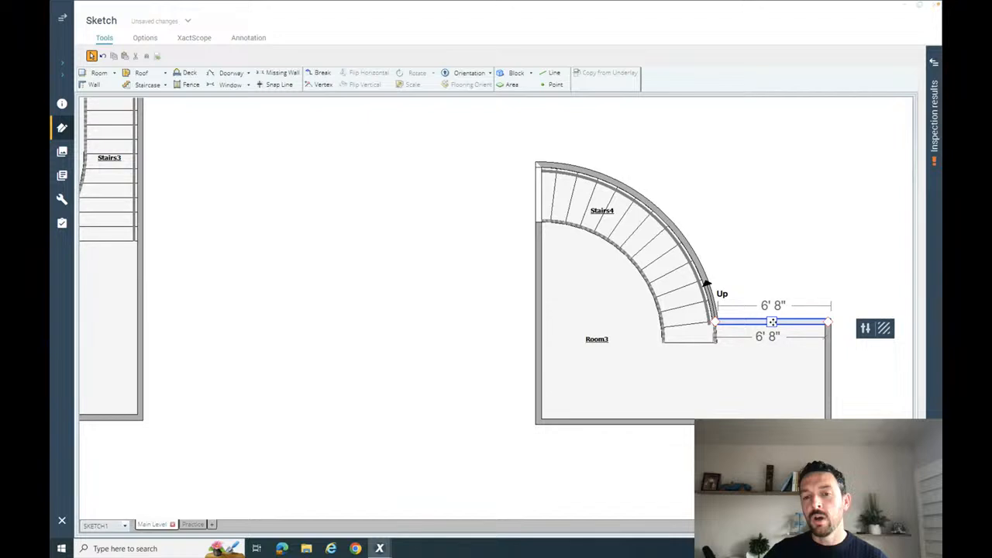
drag(772, 320, 747, 240)
mouse_move(747, 242)
mouse_down()
mouse_move(753, 255)
mouse_move(738, 238)
mouse_move(762, 274)
mouse_move(756, 257)
mouse_up()
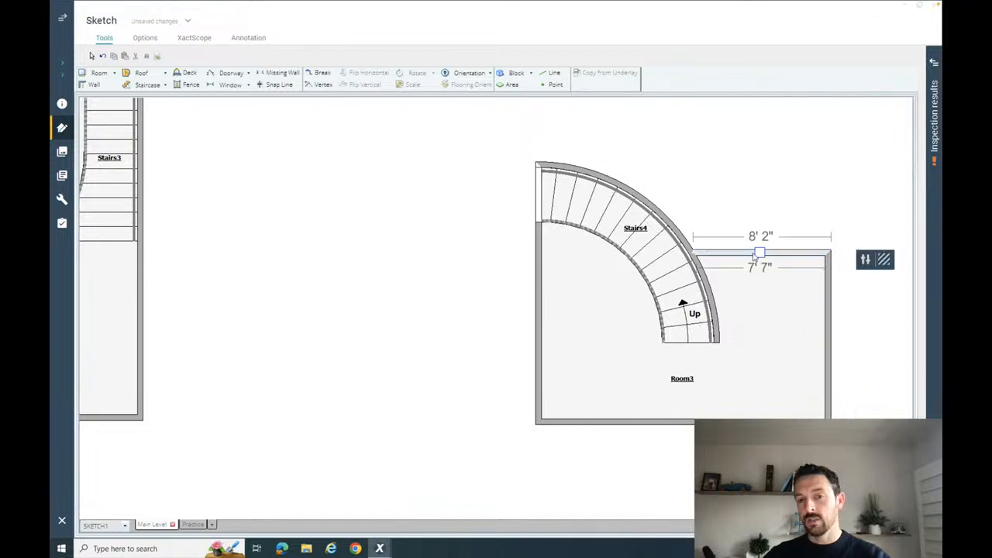
key(ctrl+z)
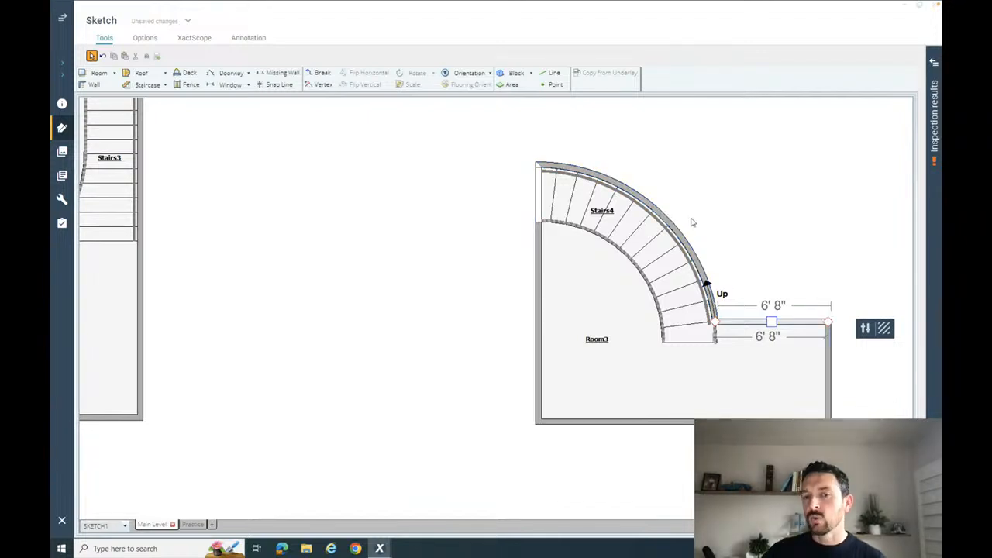
- Try deepening the room's right extension to about 12' 1" outside by moving its upper wall up, and undo the change
click(598, 204)
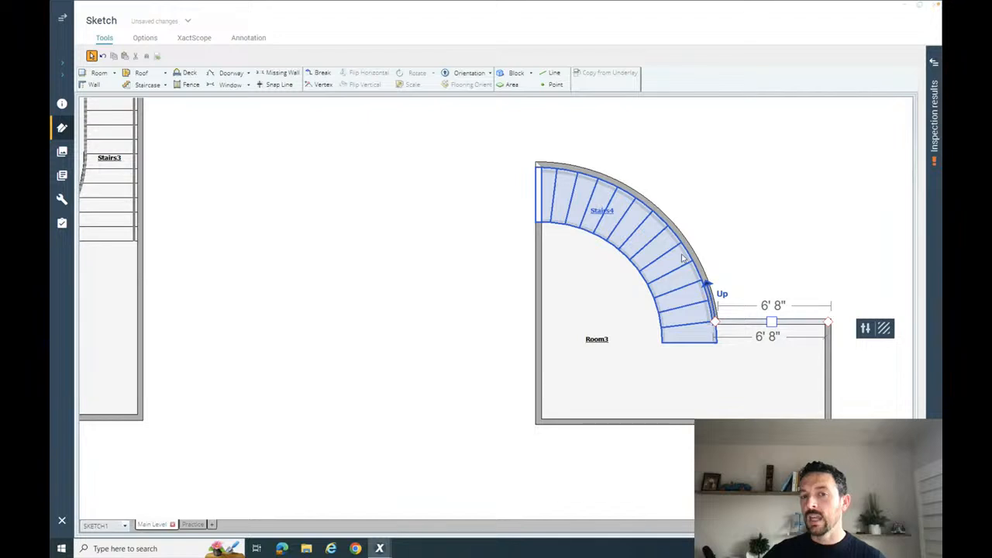
click(791, 235)
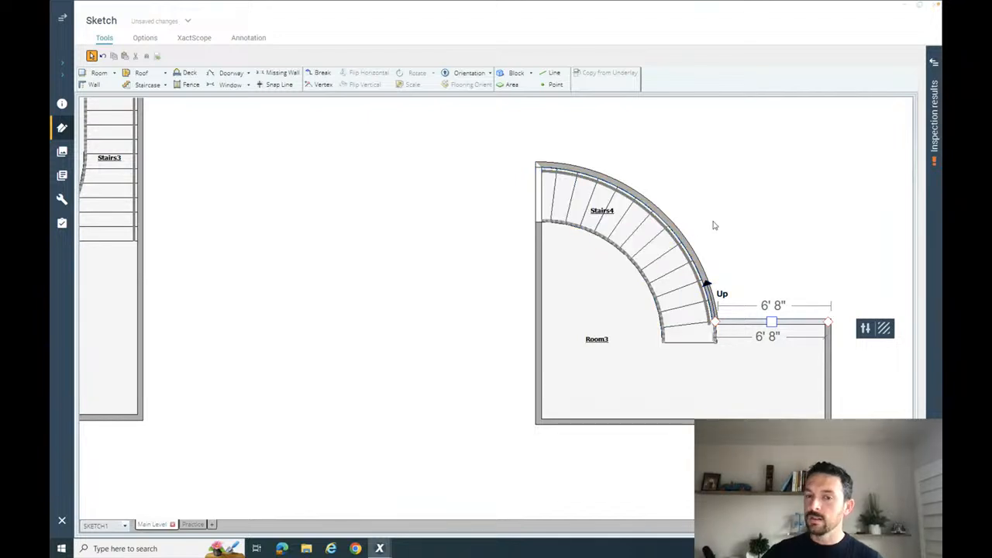
click(357, 203)
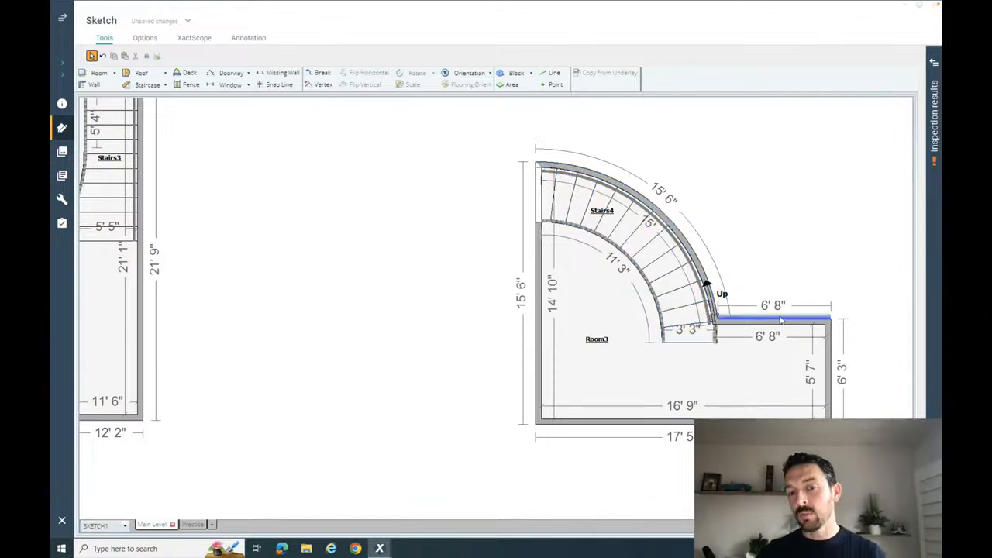
click(751, 319)
drag(751, 319, 748, 224)
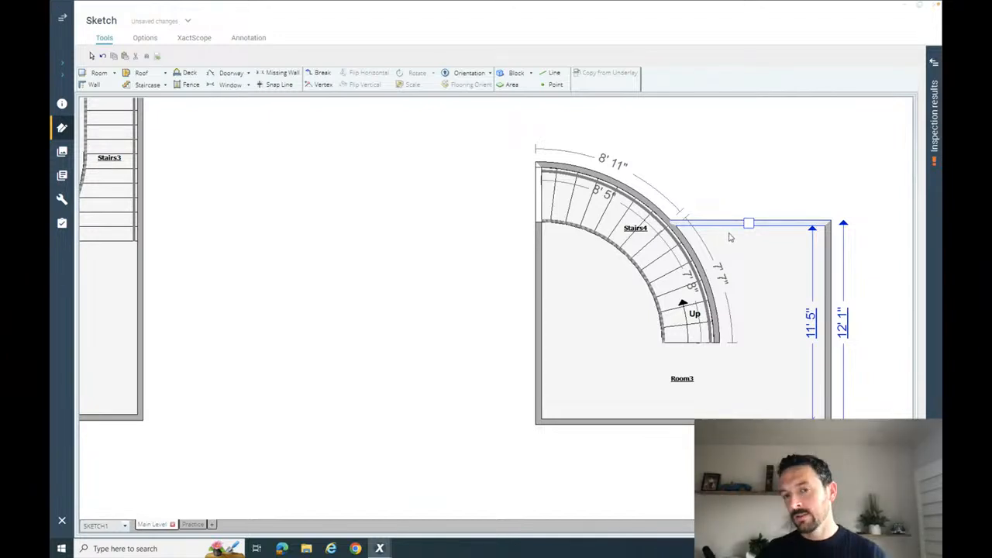
key(ctrl+z)
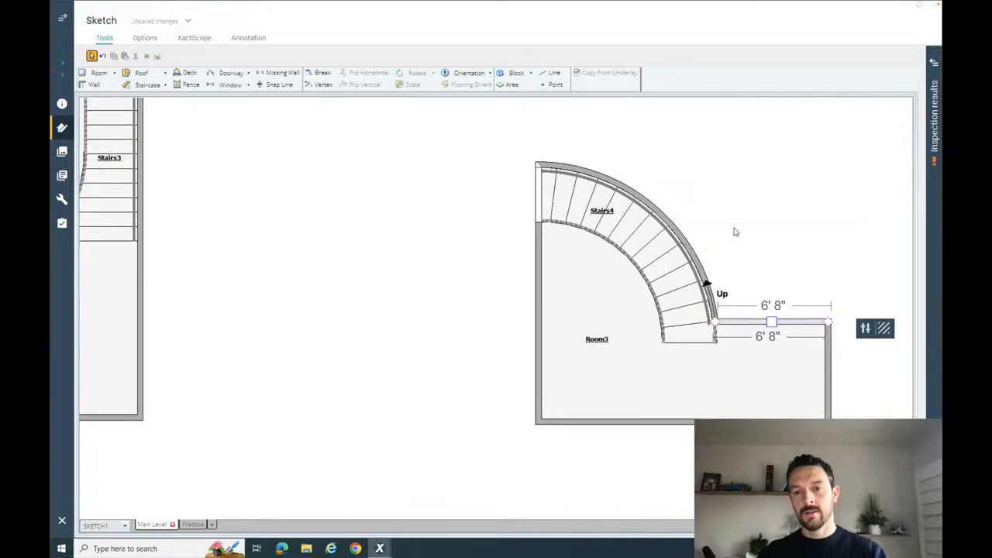
click(781, 253)
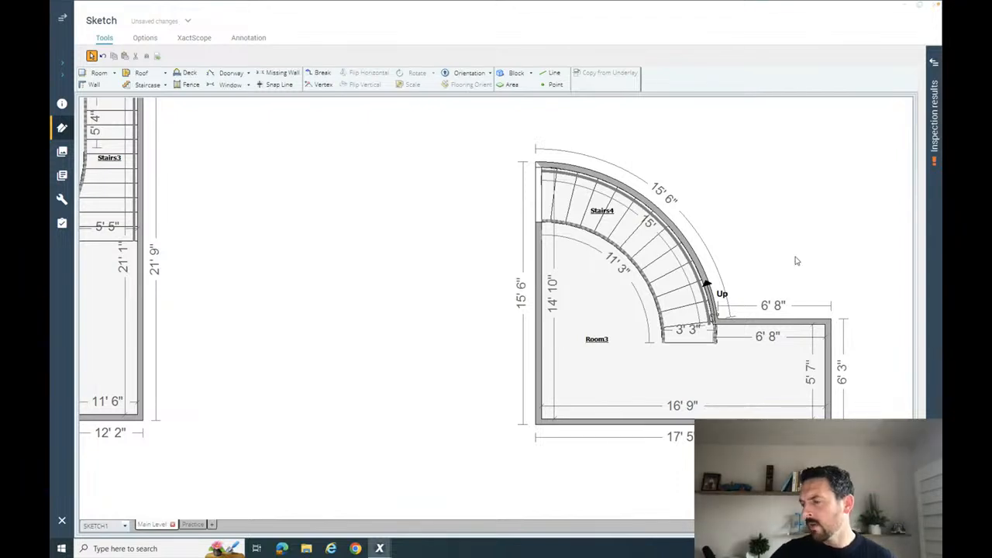
- Compare the areas and dimensions belonging to the curved staircase with those of the surrounding room by selecting each of them
click(664, 262)
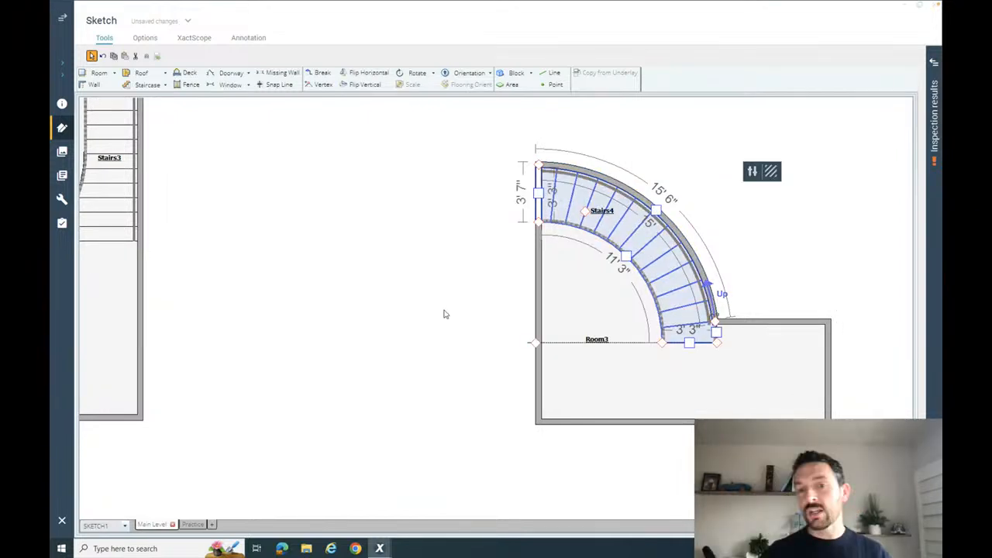
click(703, 369)
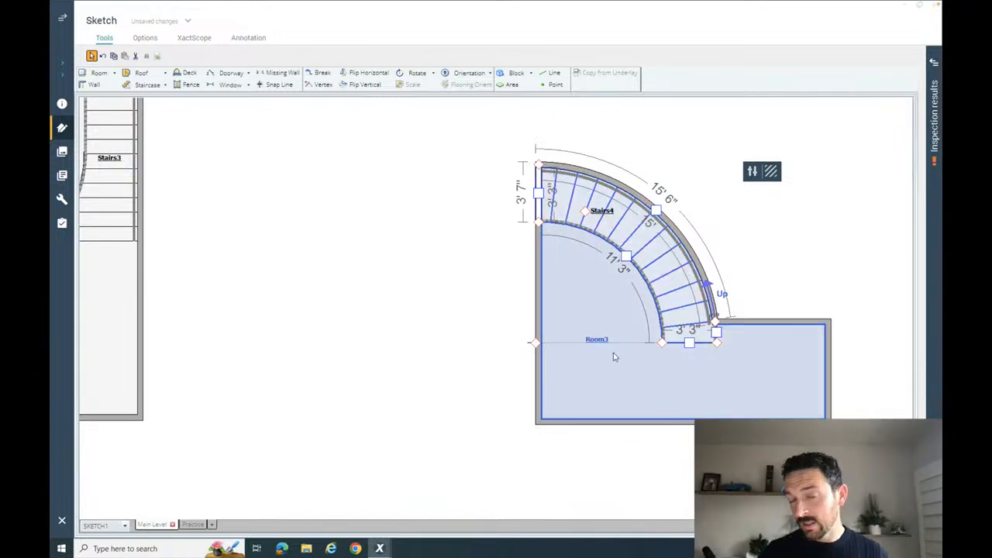
click(609, 220)
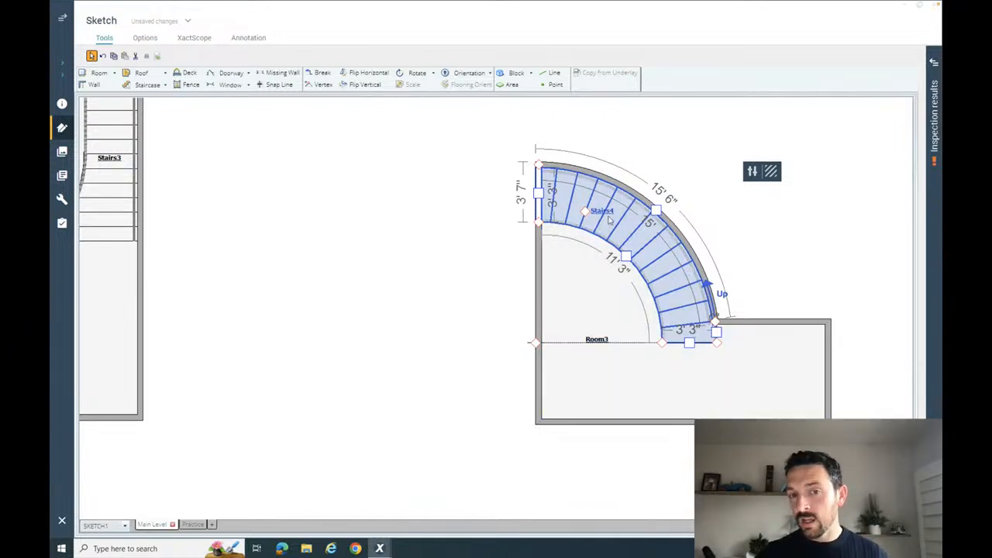
click(694, 376)
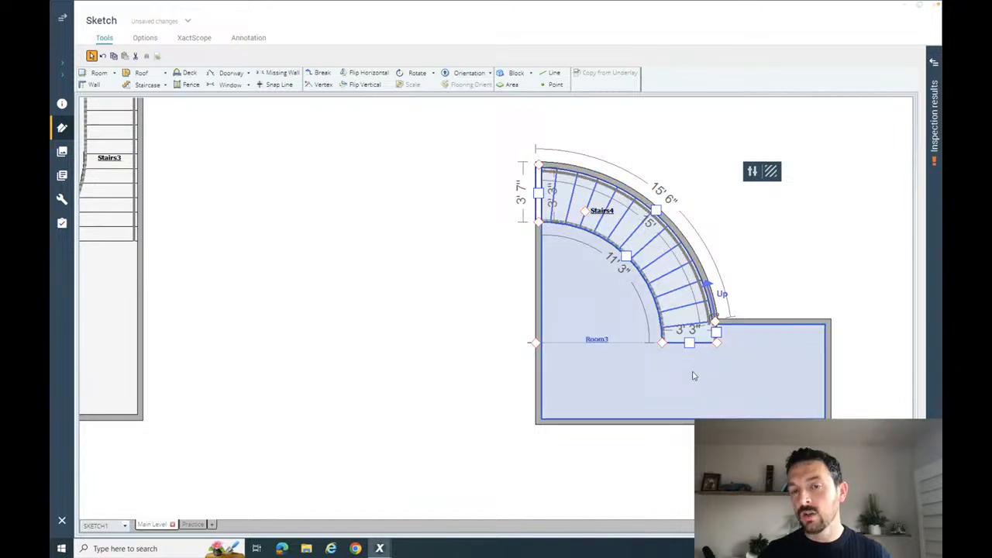
click(729, 145)
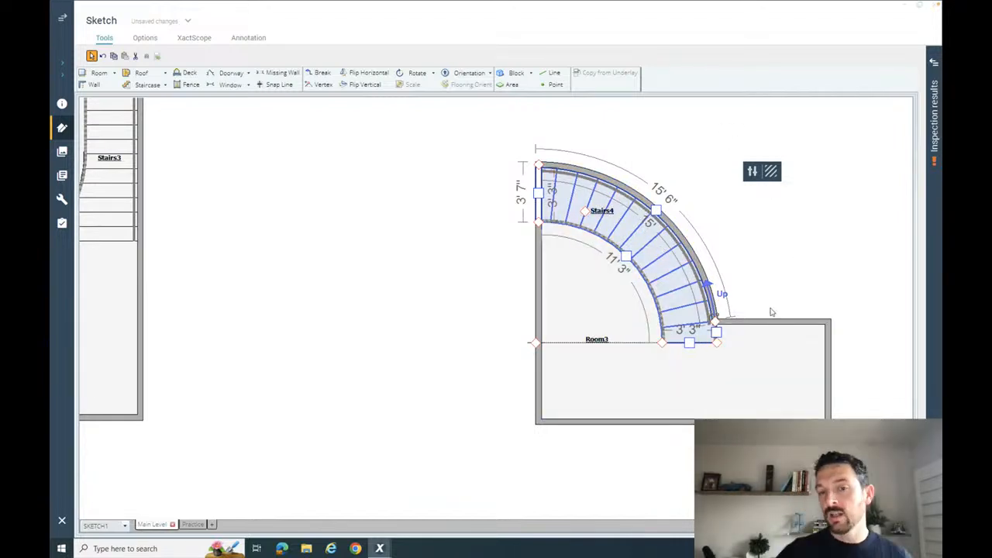
click(744, 368)
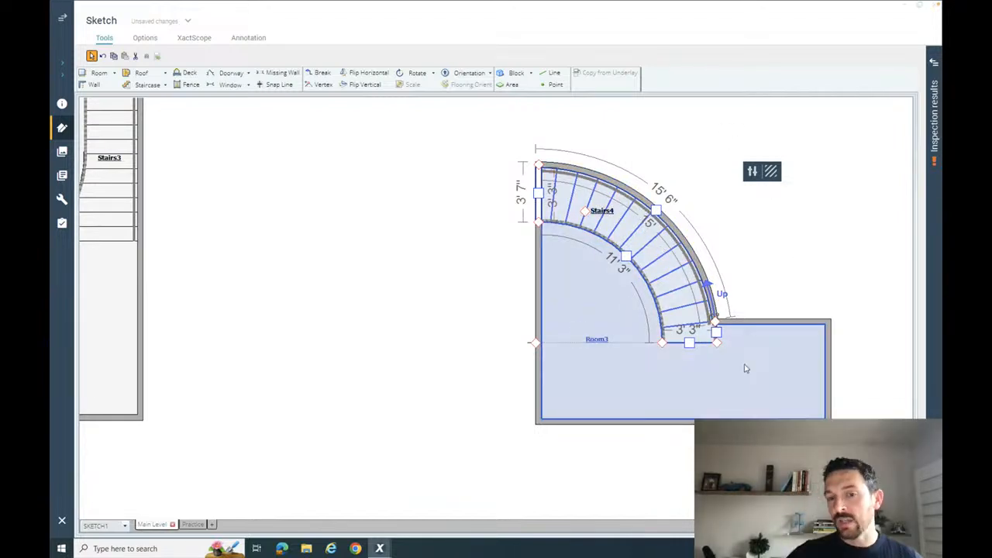
click(704, 355)
click(700, 362)
click(663, 265)
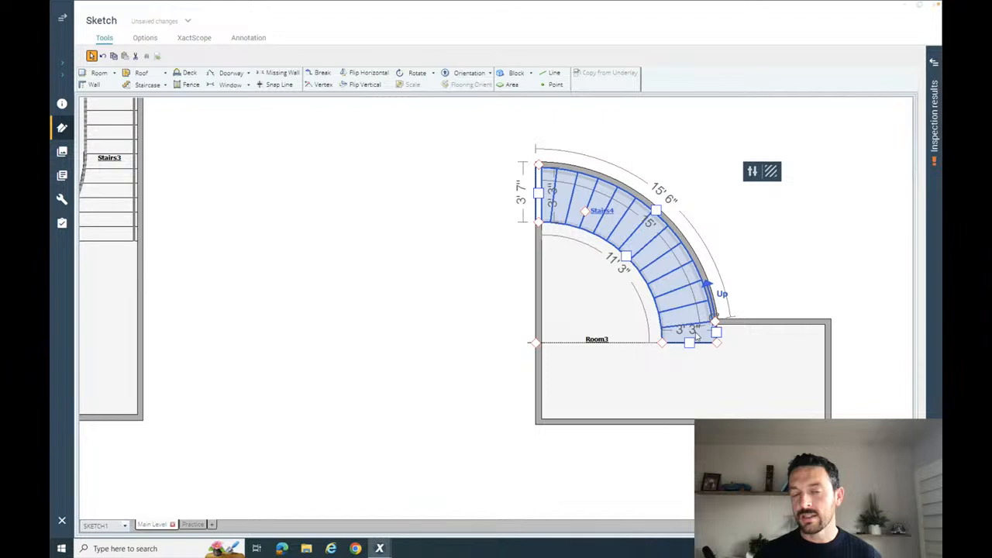
click(612, 333)
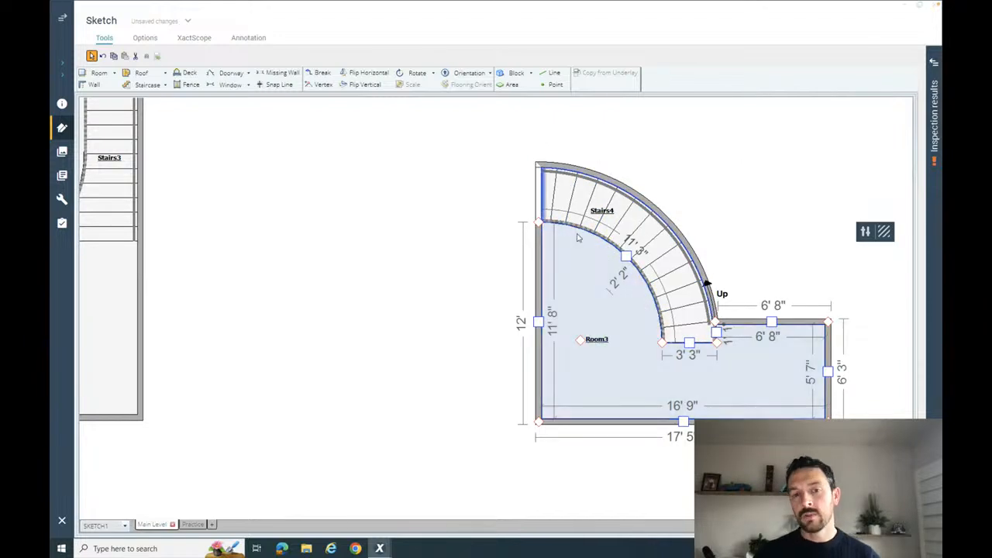
click(600, 226)
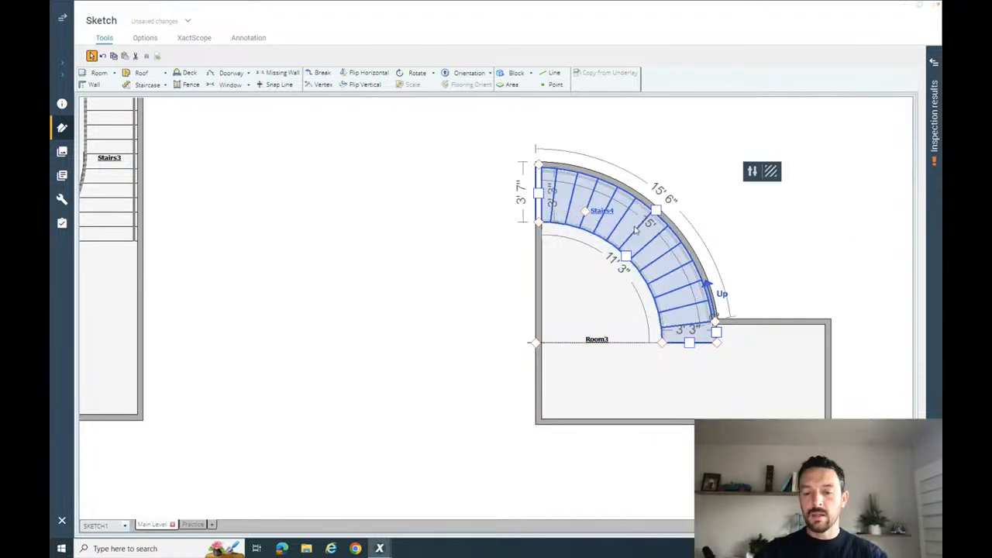
- Show the line item search, enter "carpet" as the search term, and return to the full sketch view
key(F11)
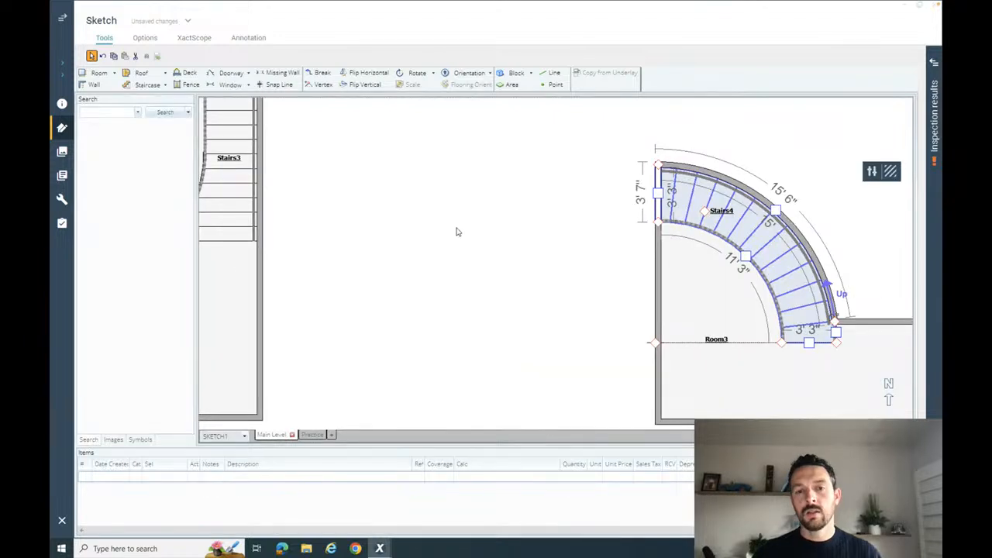
click(466, 230)
click(113, 113)
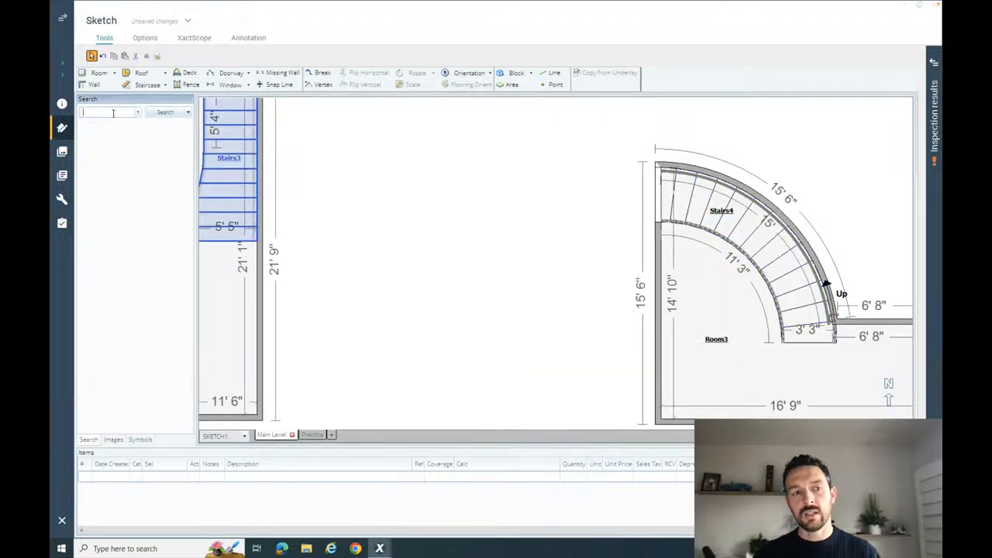
text(carpet)
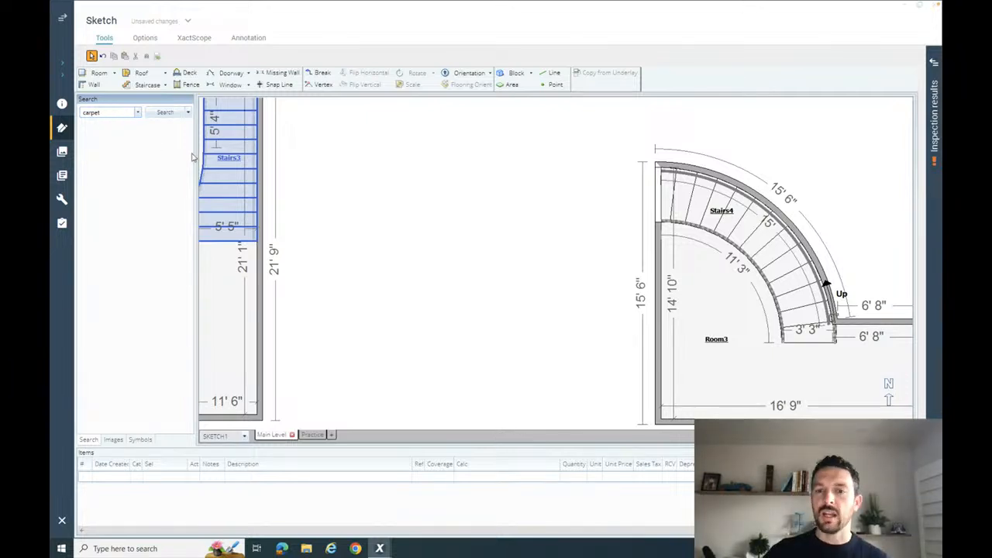
click(532, 199)
click(720, 220)
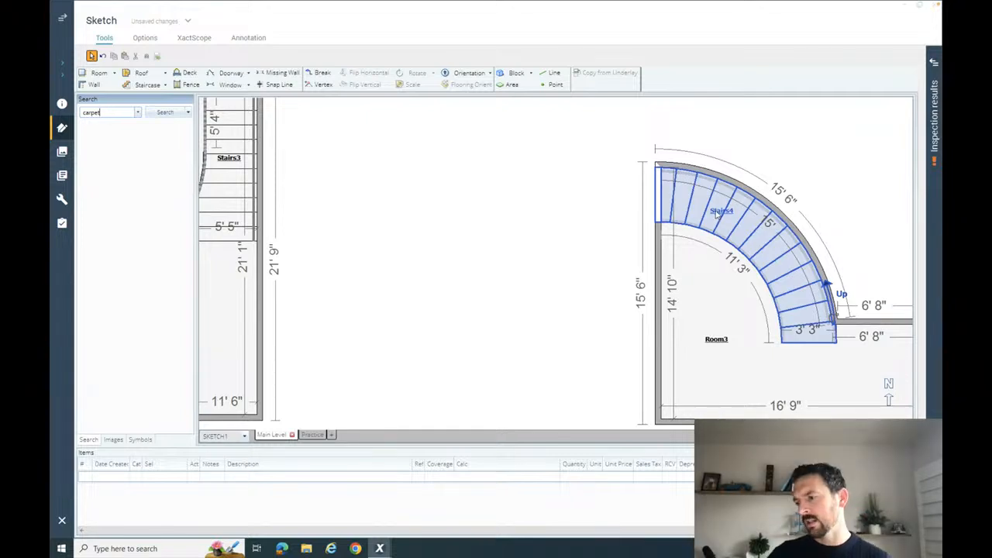
click(487, 256)
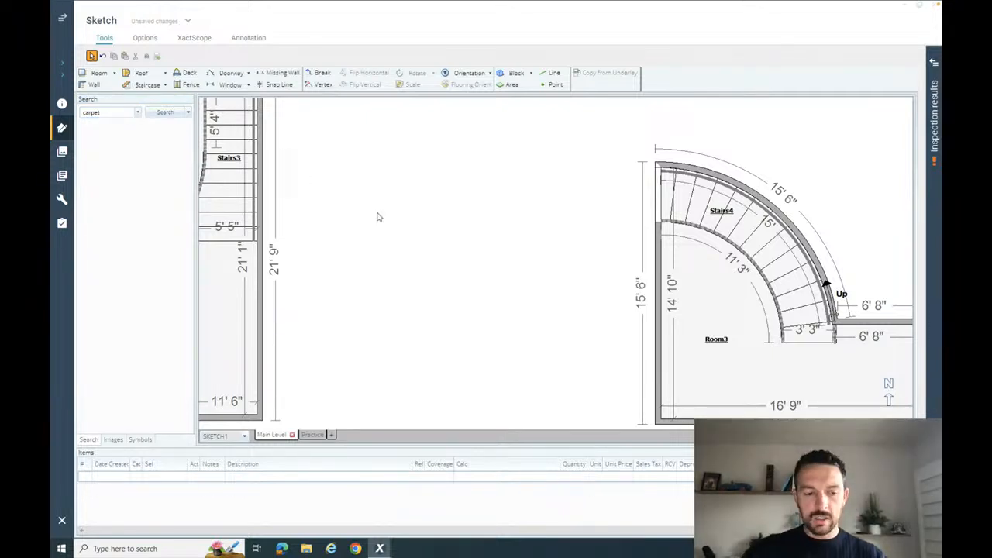
key(F11)
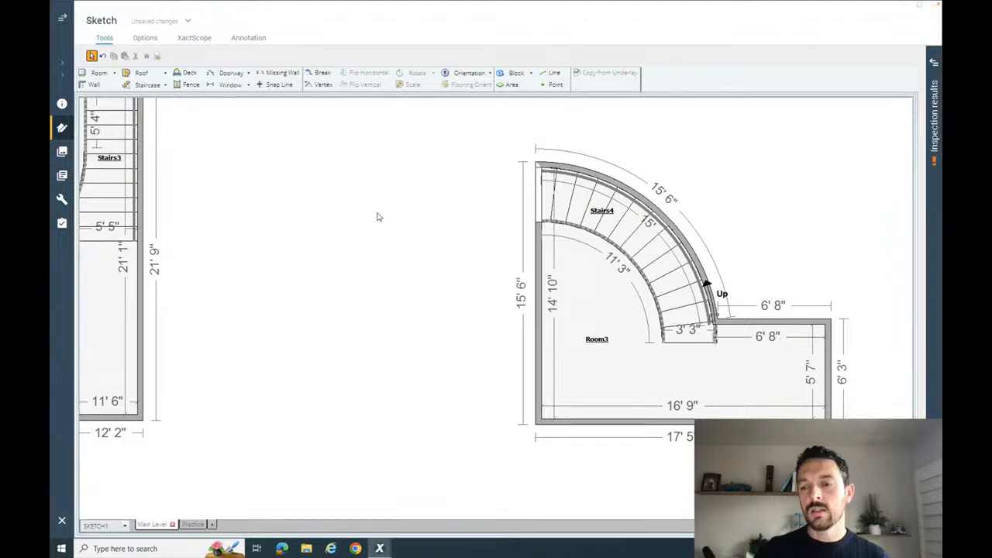
- Check the properties of the room around the curved staircase, including its area variables, and close them
click(600, 288)
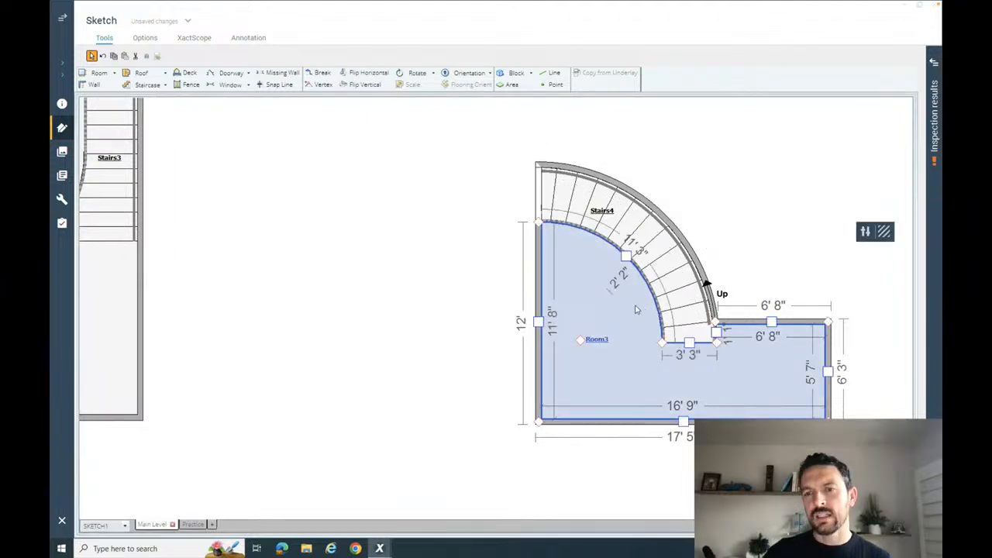
click(865, 231)
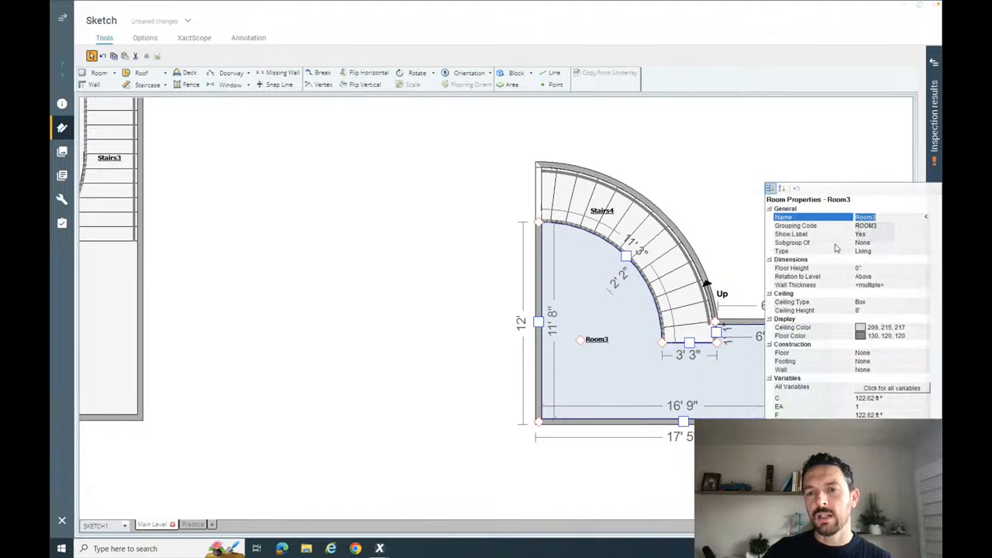
click(724, 220)
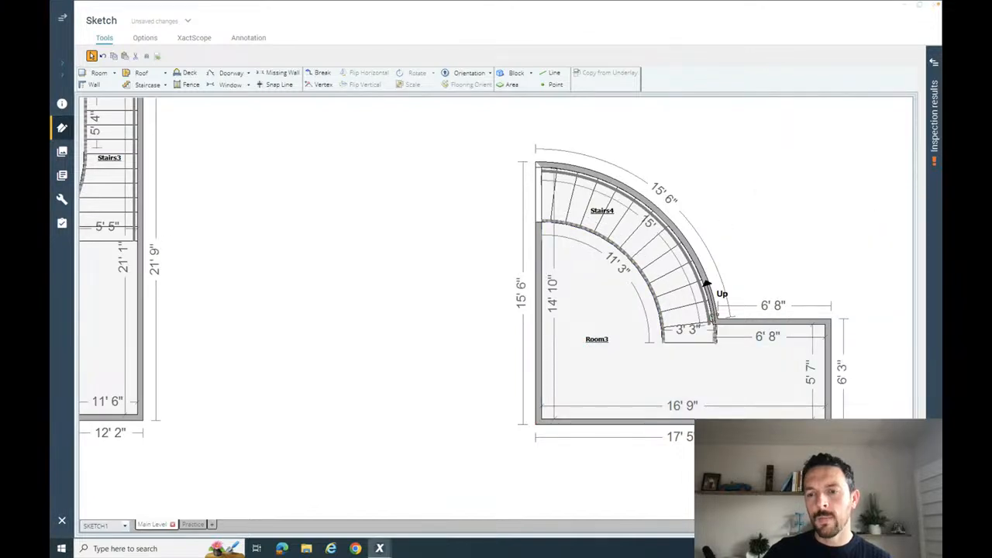
- Inspect the curved staircase and its enclosing room walls in 3D from above and return to the plan
click(760, 525)
drag(721, 425, 705, 328)
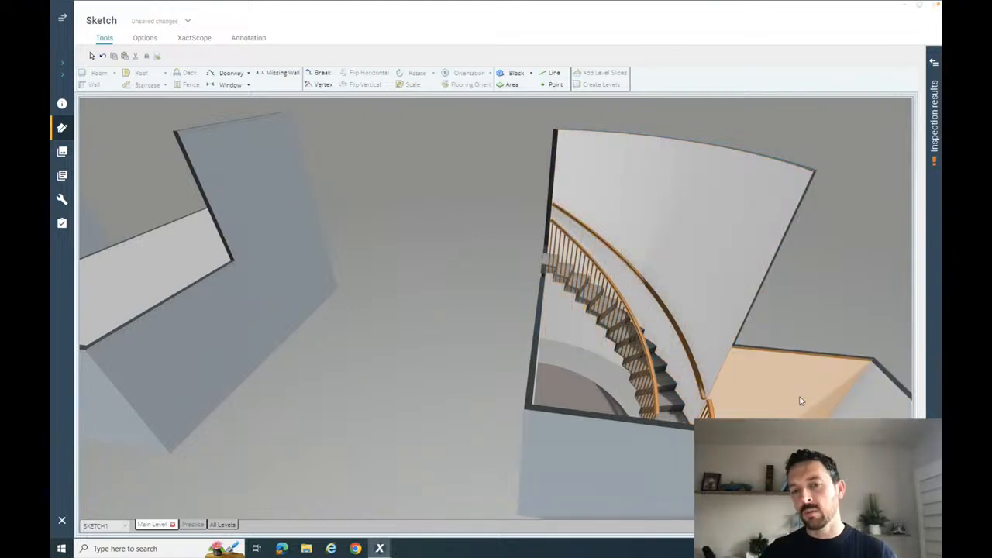
click(869, 526)
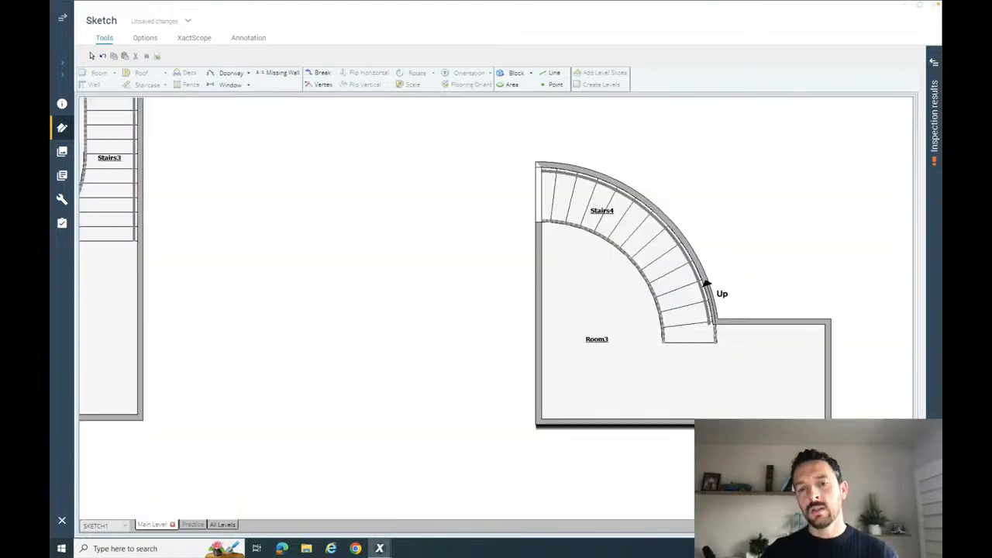
- Set the ceiling type of the curved staircase to Sloped in its properties and close them
click(679, 271)
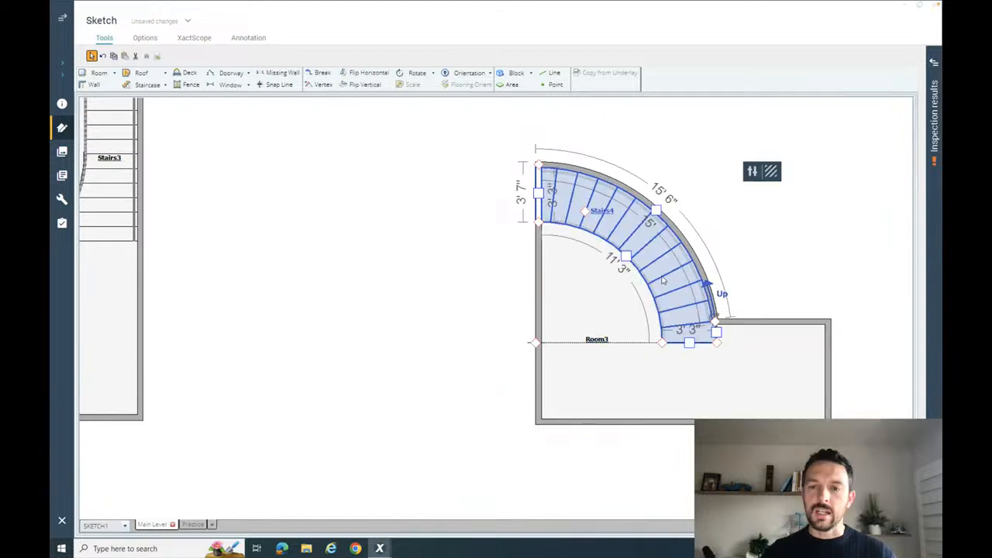
click(753, 175)
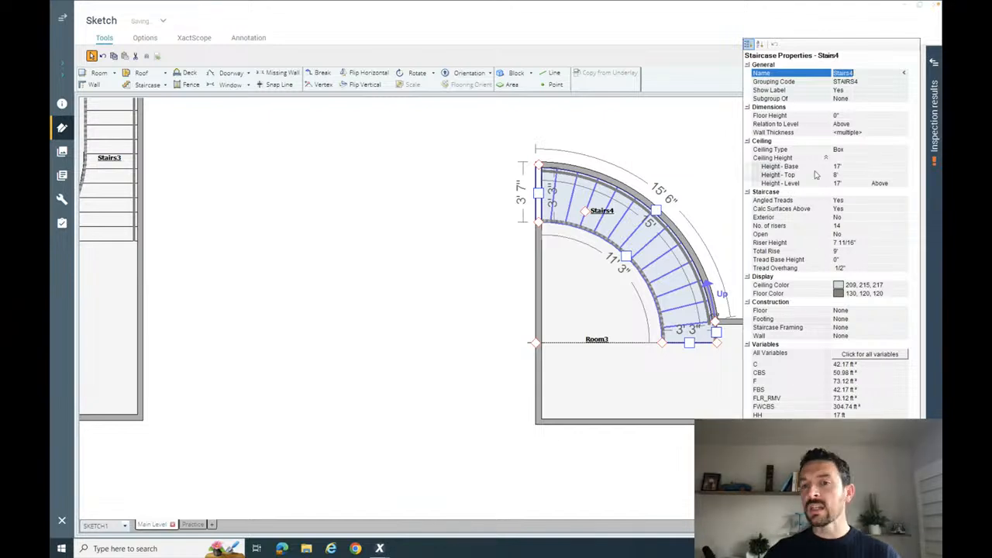
click(859, 151)
click(859, 150)
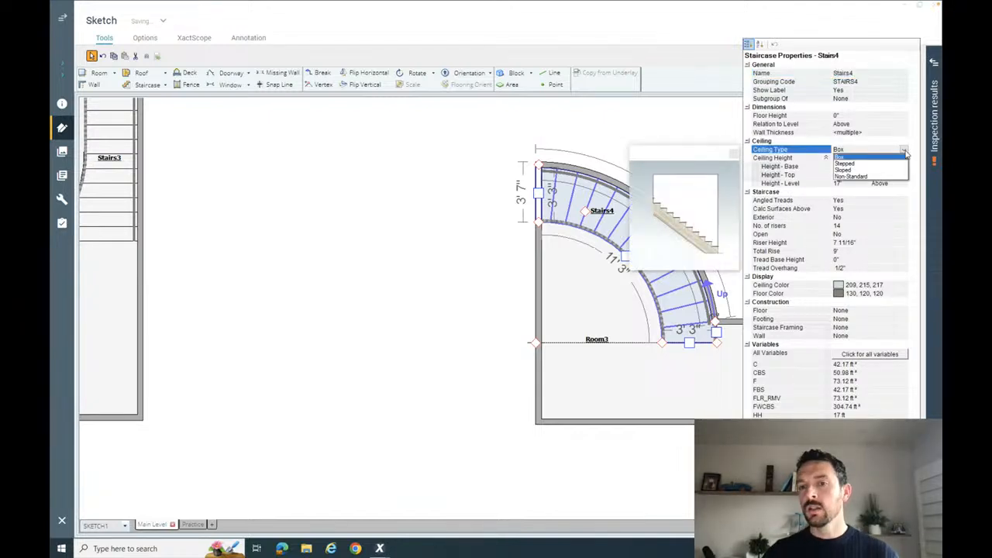
click(847, 170)
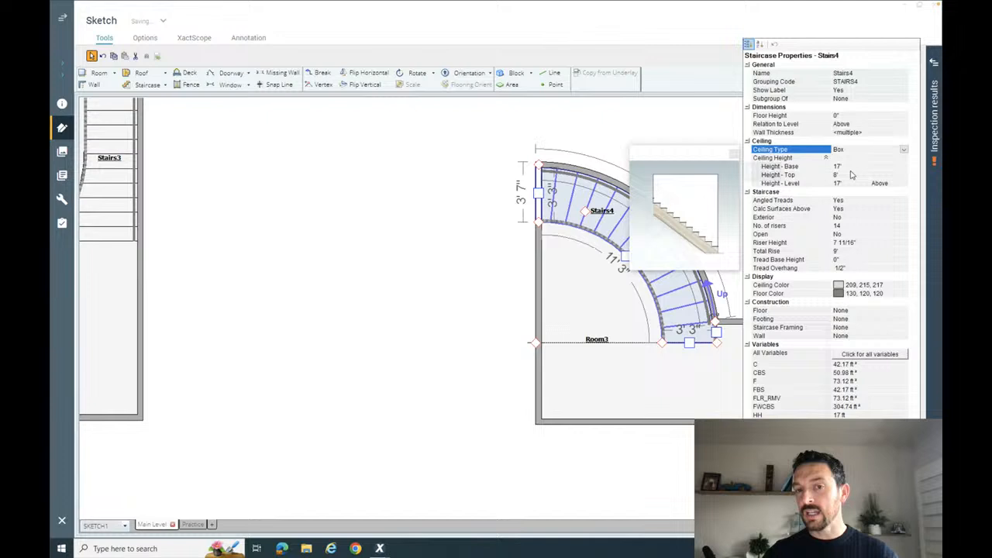
click(692, 133)
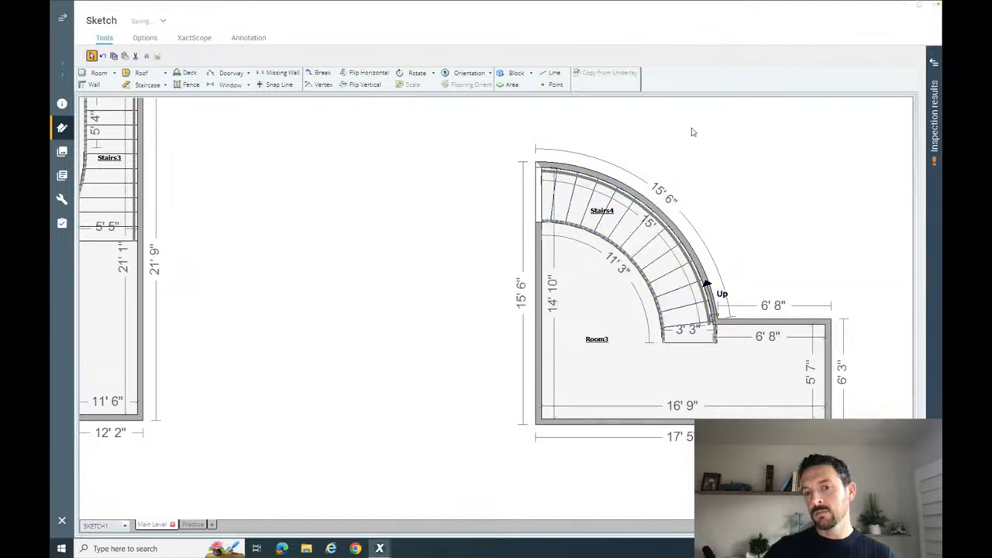
- Inspect the curved staircase with its sloped ceiling in 3D, return to the plan and review its properties and variables
click(845, 525)
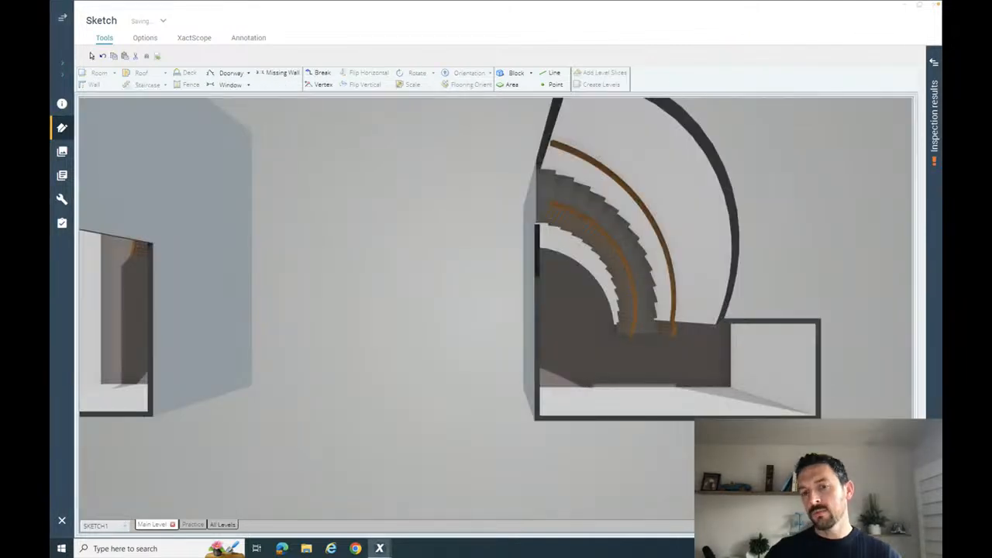
mouse_move(771, 403)
mouse_down()
mouse_move(753, 337)
mouse_move(643, 160)
mouse_up()
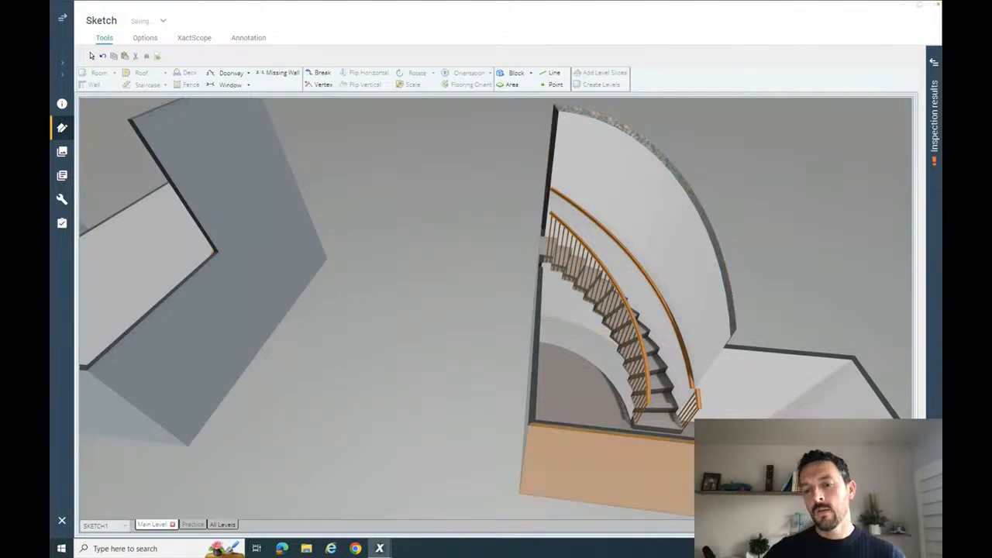
key(Escape)
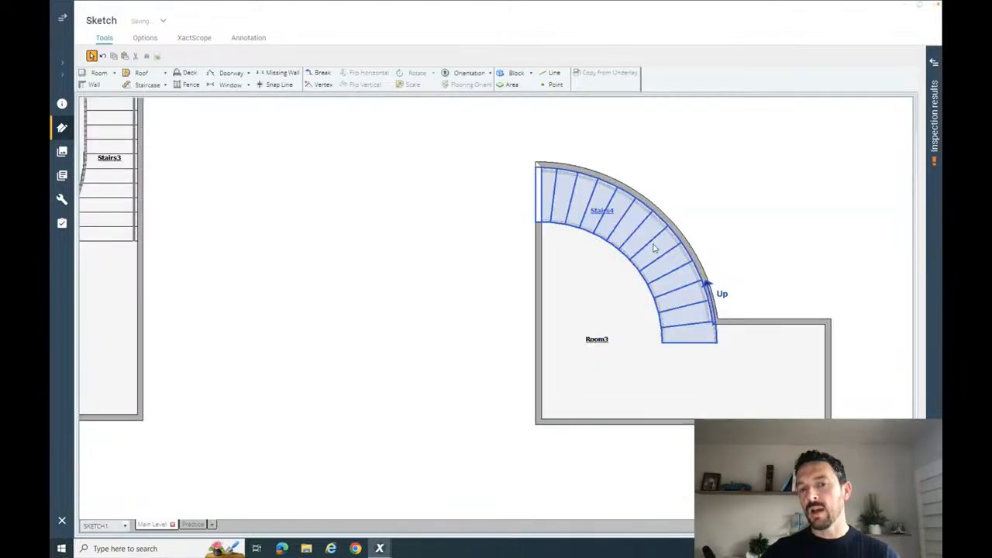
click(656, 248)
click(752, 172)
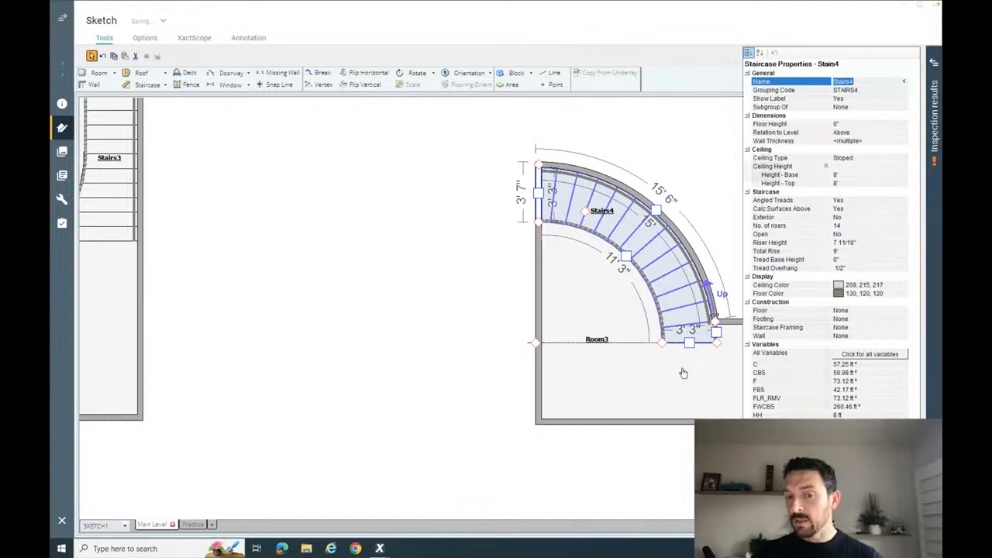
click(700, 164)
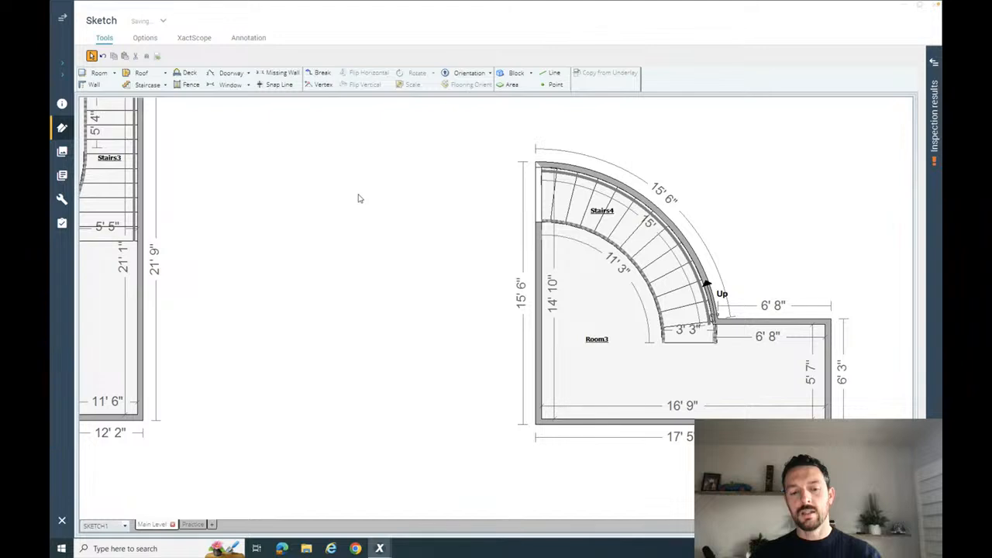
- Inspect the L-shaped staircase and its surrounding room in 3D and return to their plan
mouse_move(351, 223)
mouse_down()
mouse_move(377, 212)
mouse_move(499, 253)
mouse_up()
scroll(377, 212, down, 2)
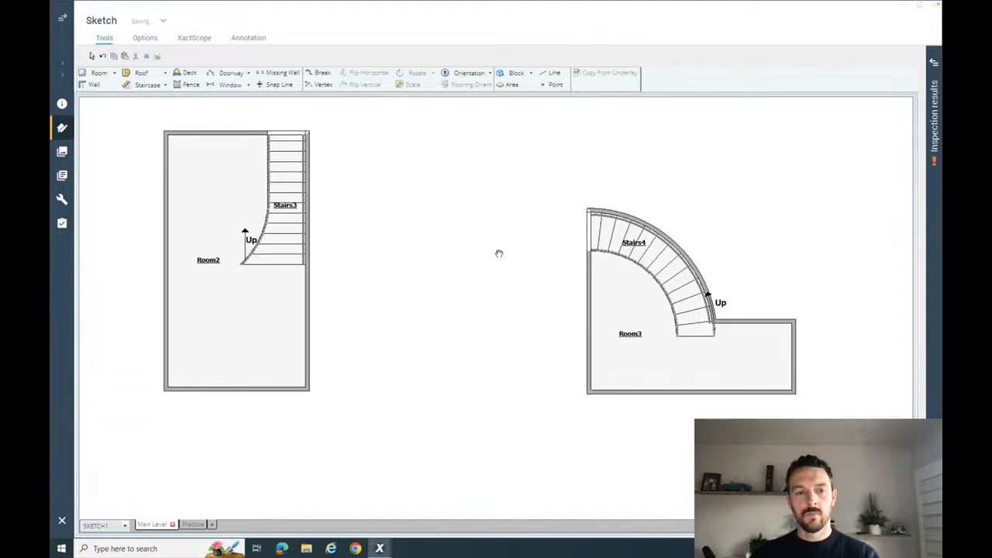
scroll(492, 257, down, 1)
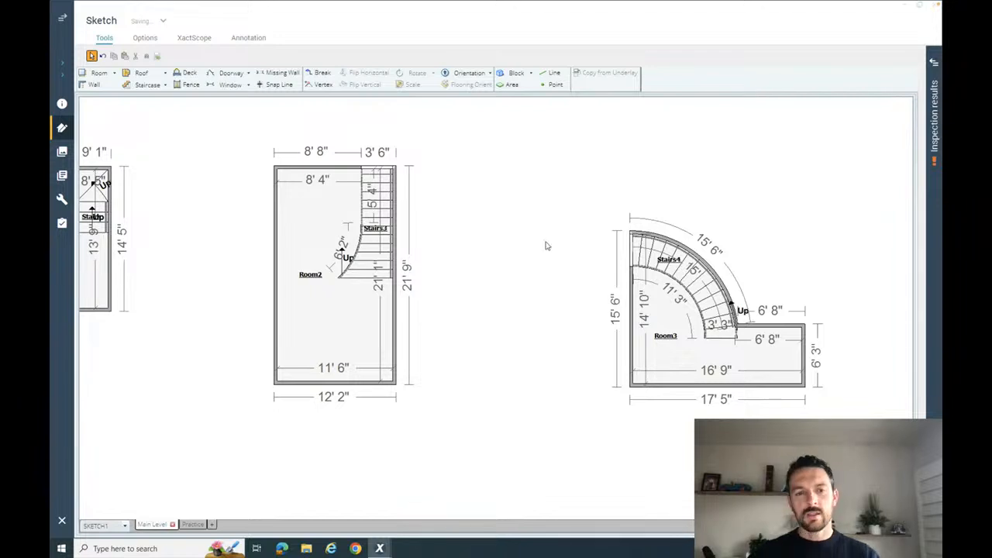
drag(487, 272, 585, 280)
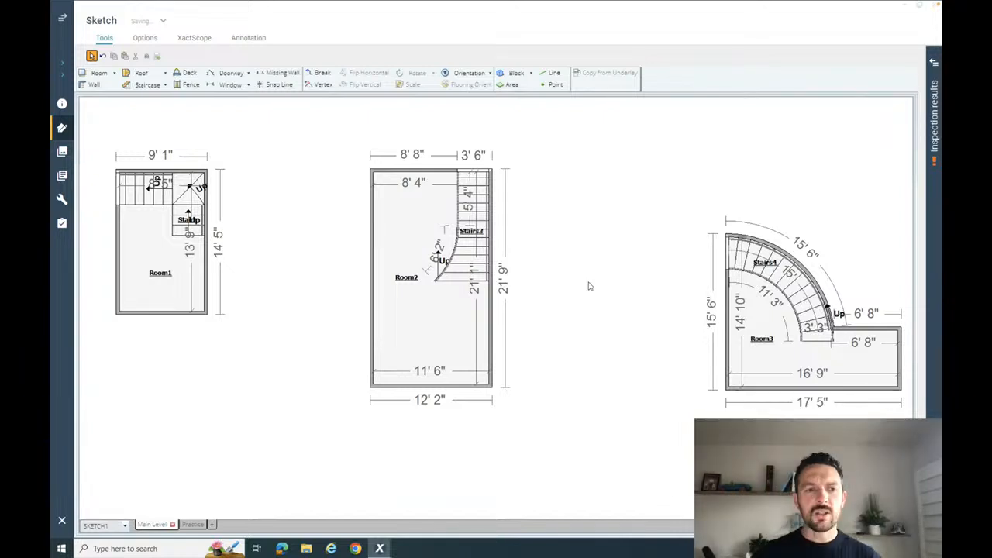
click(158, 253)
scroll(157, 253, up, 5)
scroll(157, 253, up, 1)
drag(172, 245, 381, 307)
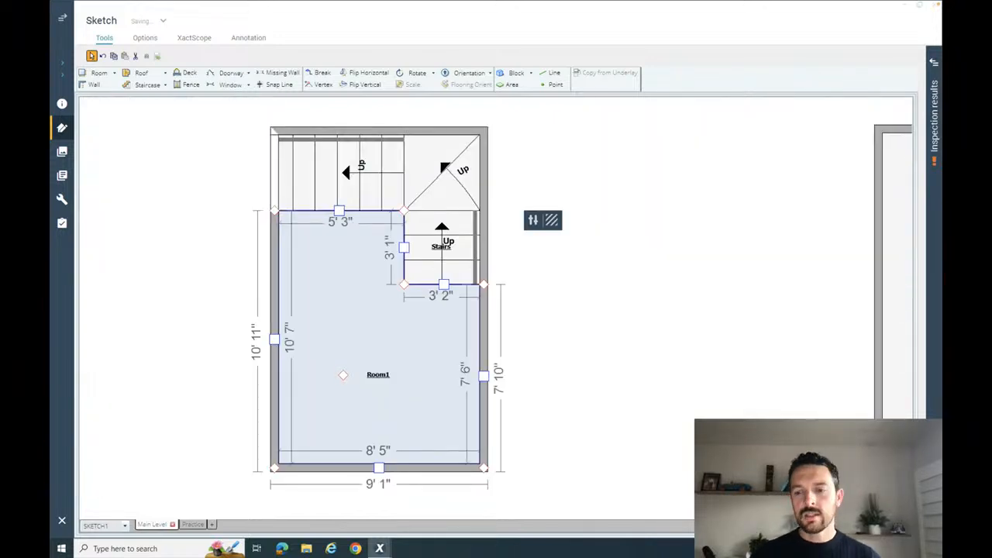
key(F8)
mouse_move(534, 350)
mouse_down()
mouse_move(535, 259)
mouse_move(419, 311)
mouse_move(261, 287)
mouse_move(378, 309)
mouse_up()
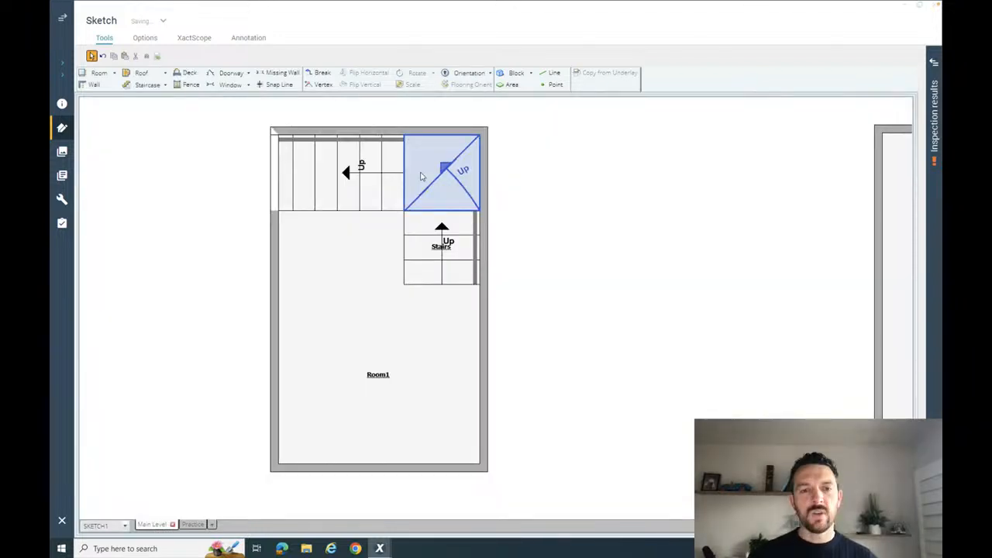
- Try to set the level ceiling height of the L-shaped staircase's upper straight flight to 8
click(335, 186)
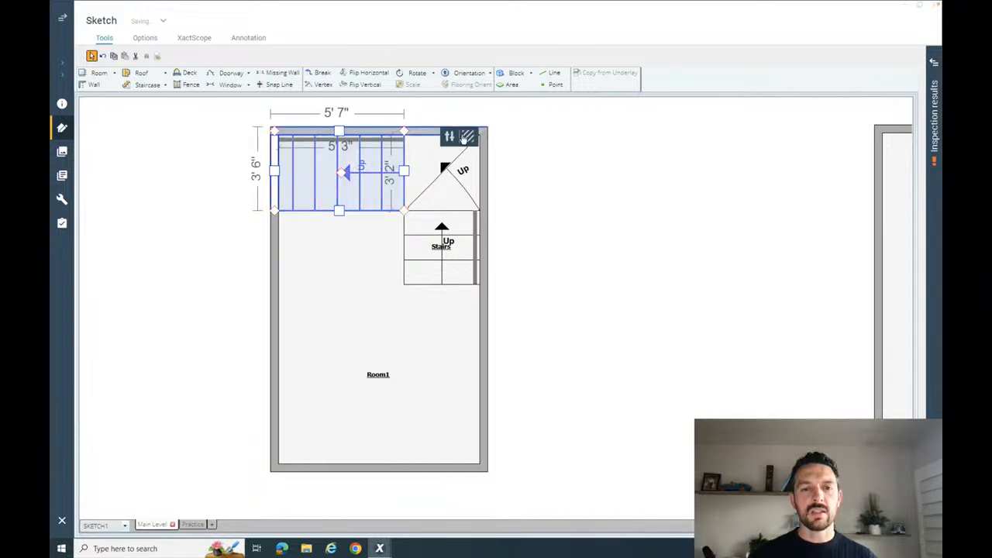
click(465, 137)
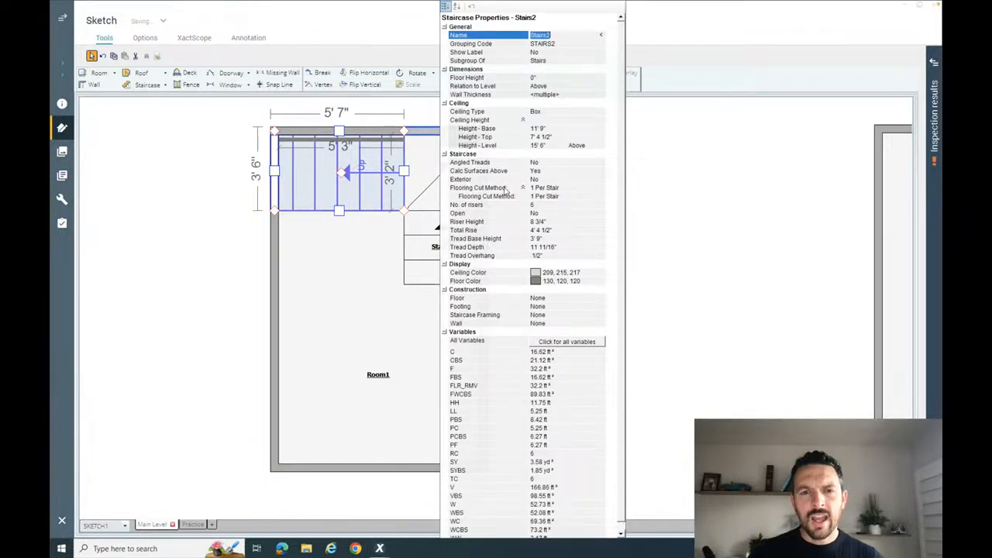
click(547, 146)
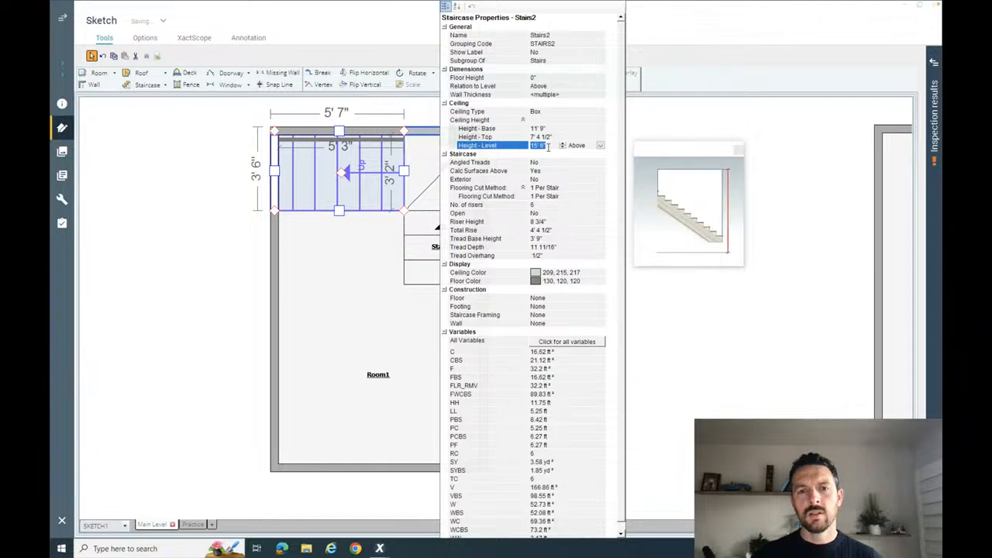
text(8)
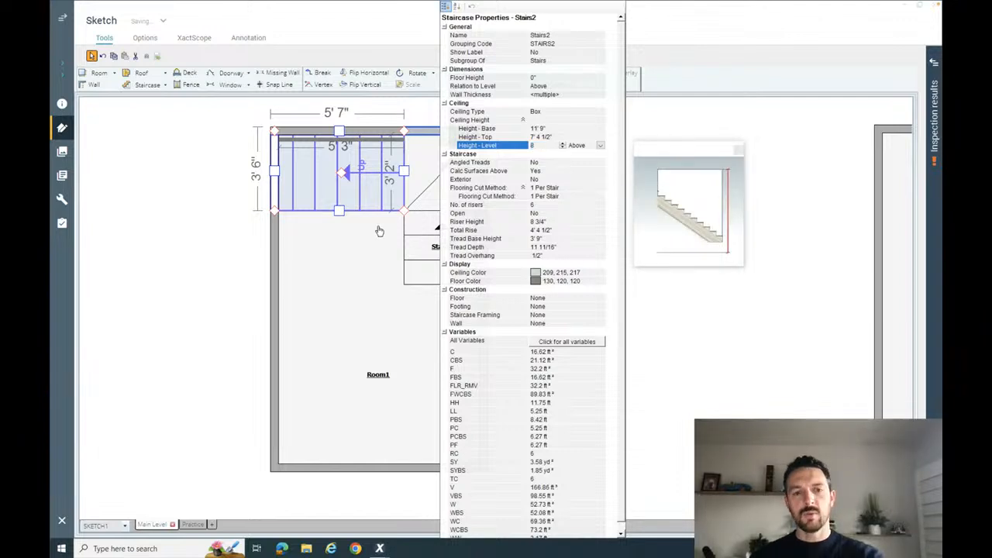
click(379, 231)
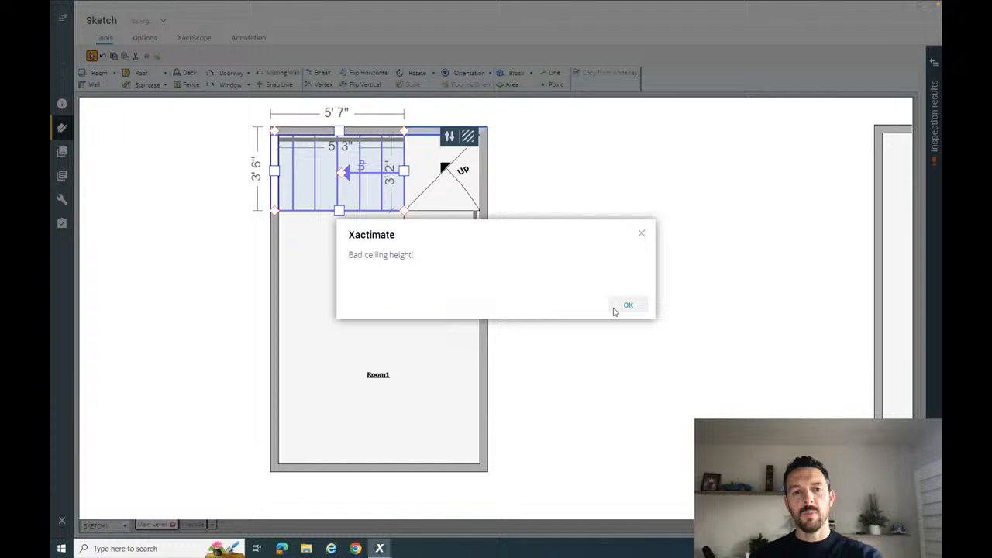
click(627, 305)
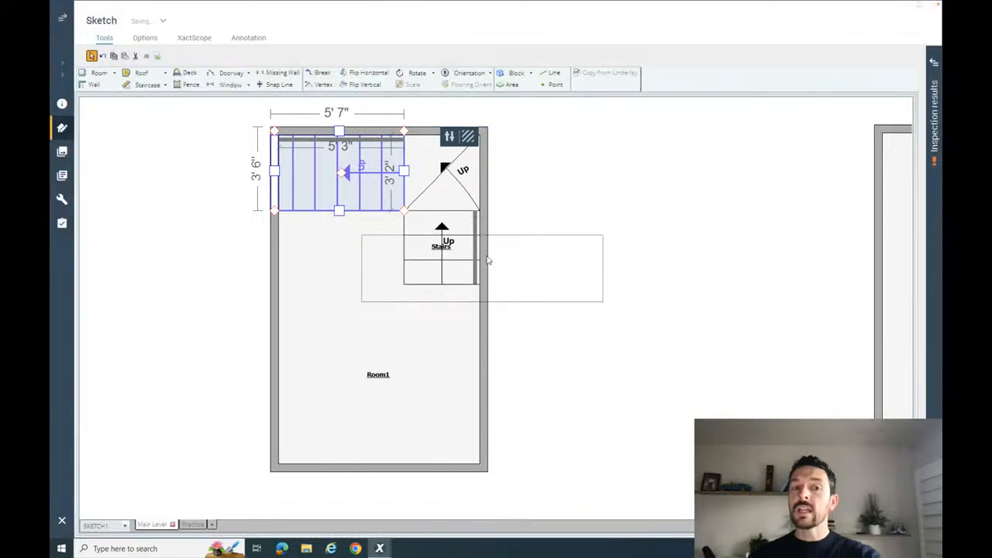
click(489, 261)
- Set the level ceiling height of the L-shaped staircase's upper straight flight to 9
click(316, 180)
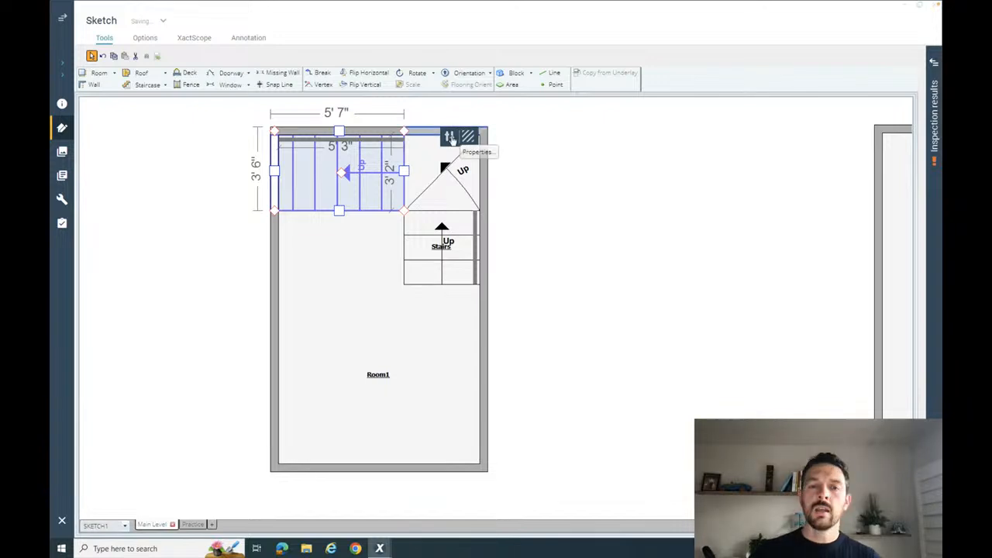
click(451, 137)
click(551, 145)
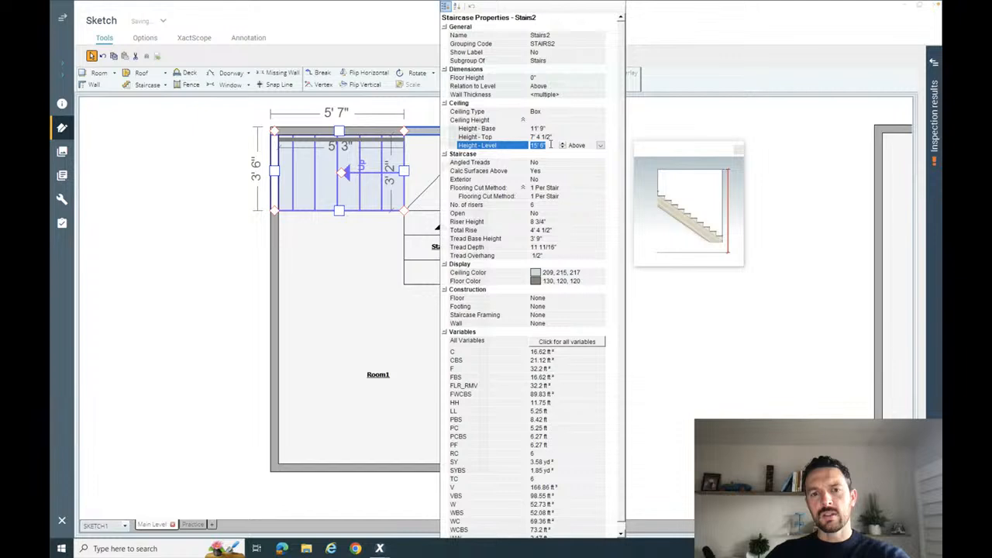
text(9)
click(549, 155)
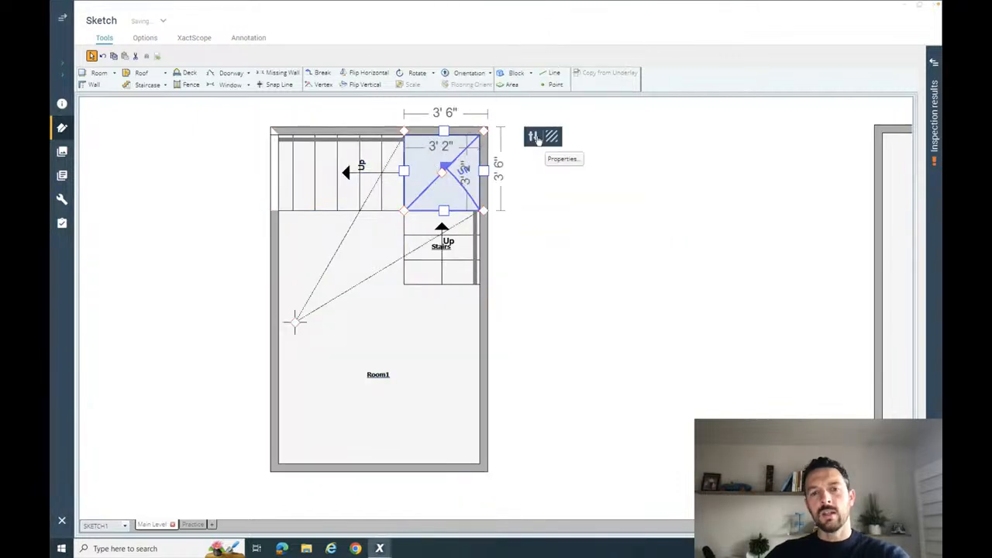
- Set the level ceiling height of the L-shaped staircase's angled corner section to 9 in its properties
click(537, 137)
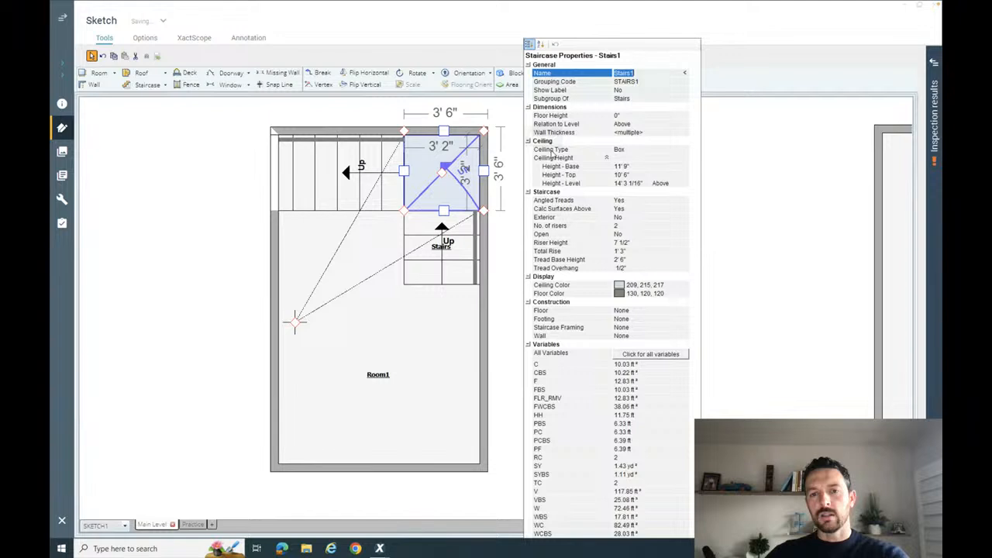
click(633, 183)
text(9)
key(Return)
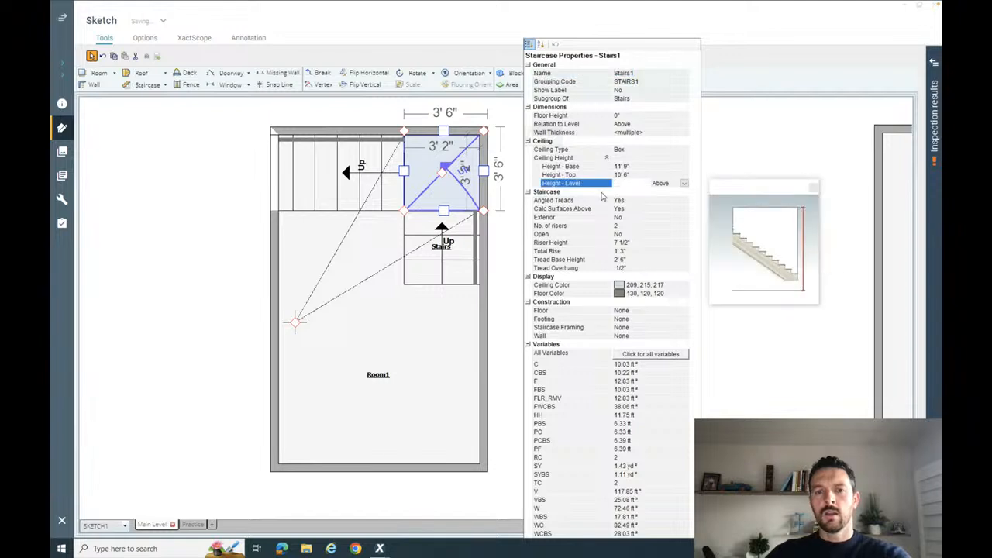
click(602, 193)
click(457, 251)
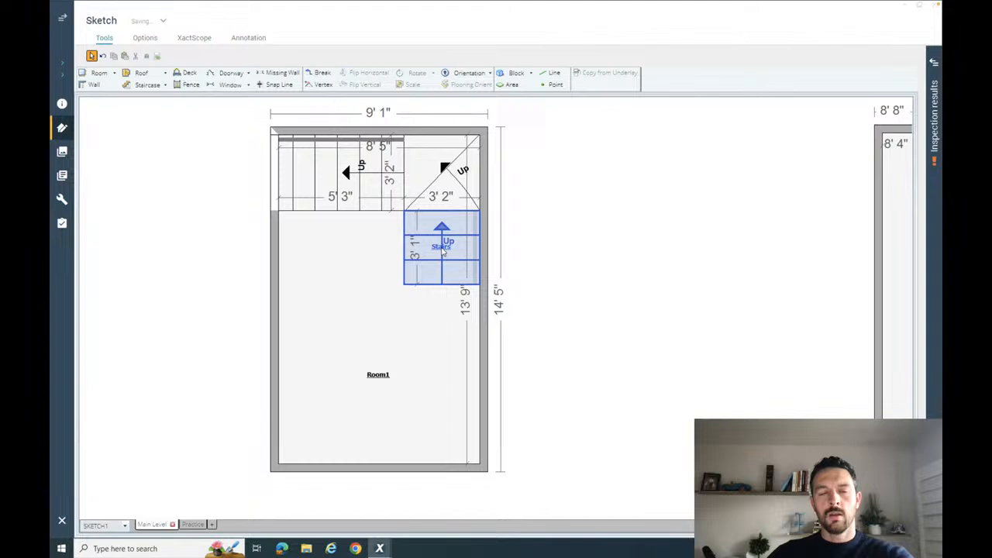
- Set the level ceiling height of the L-shaped staircase's lower straight flight to 9
click(443, 250)
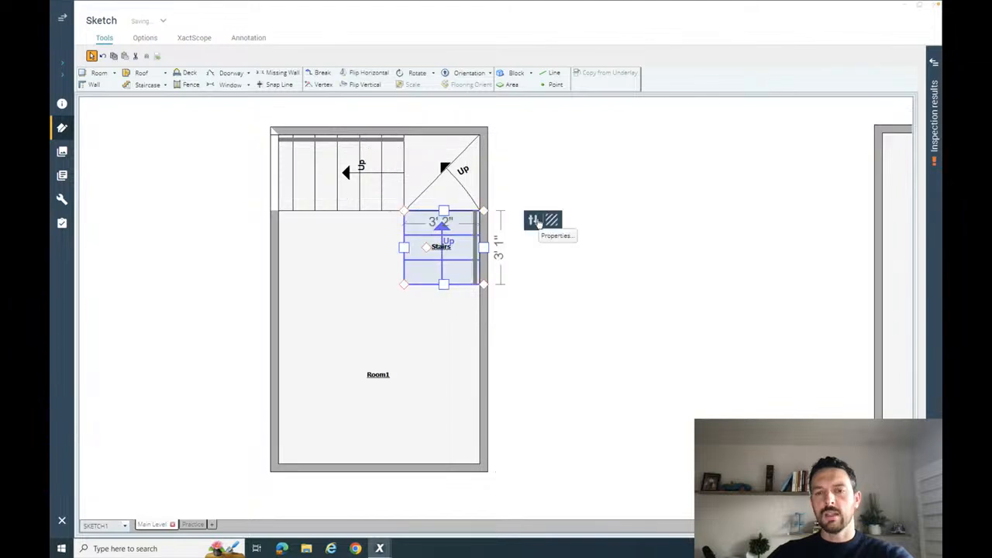
click(534, 222)
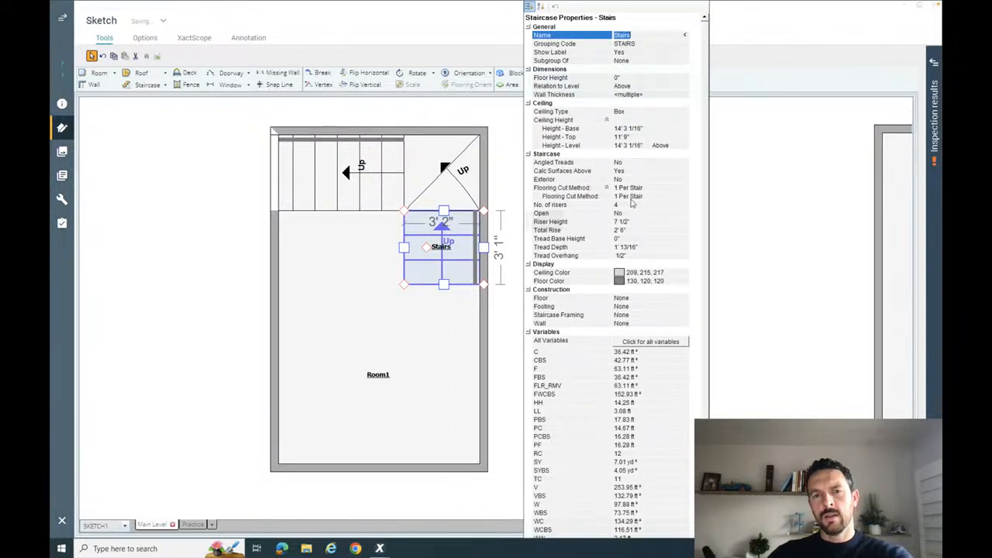
click(625, 147)
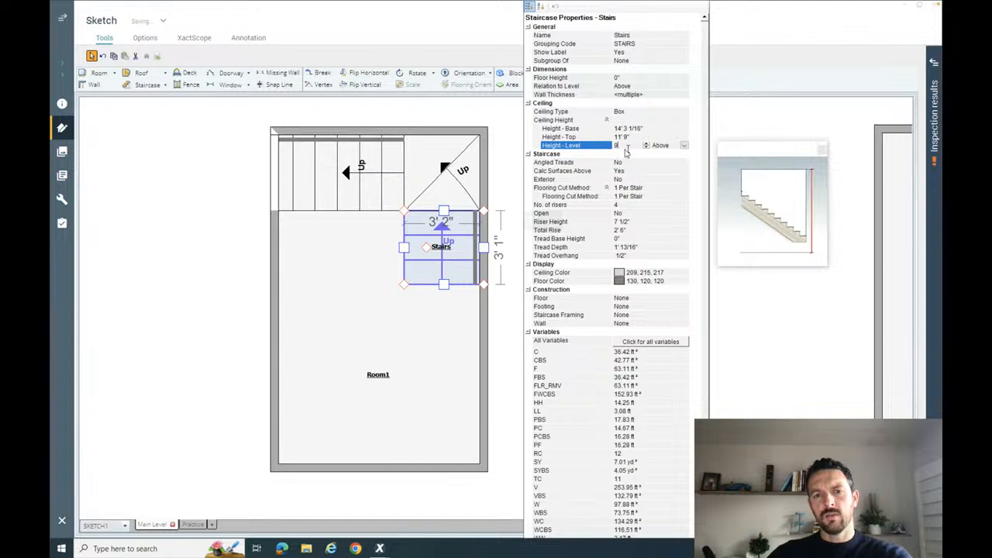
click(512, 137)
- Check the ceiling settings in the properties of the room around the L-shaped staircase
click(426, 332)
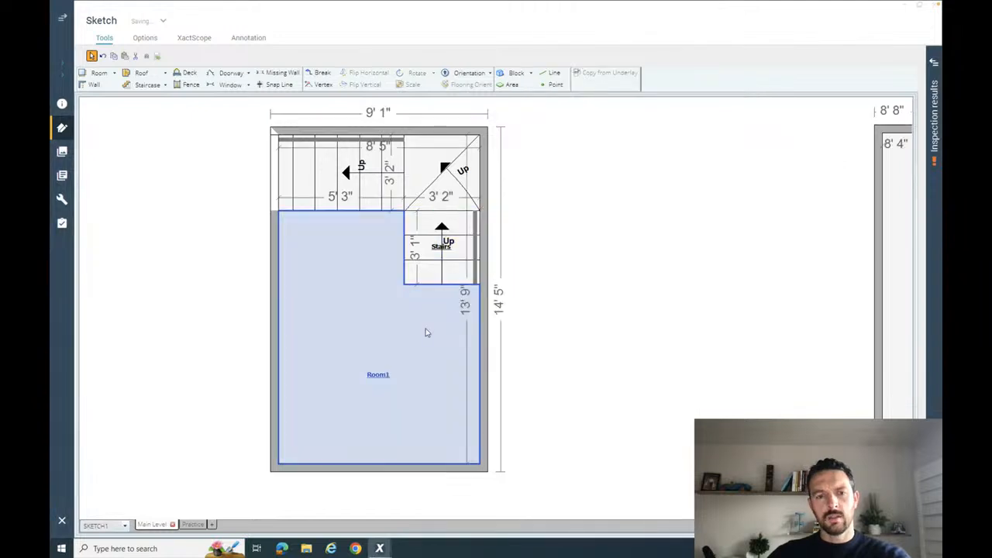
click(535, 222)
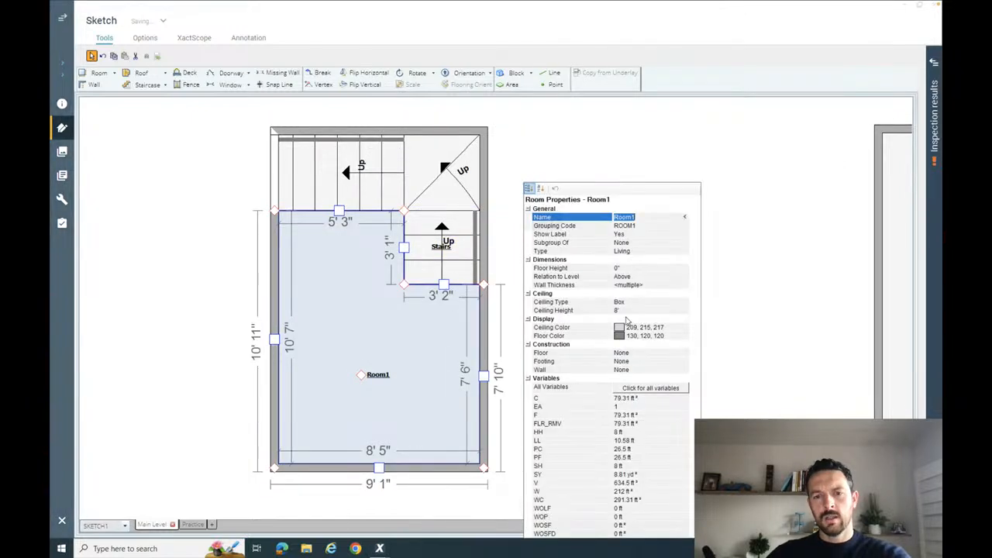
click(620, 302)
click(517, 285)
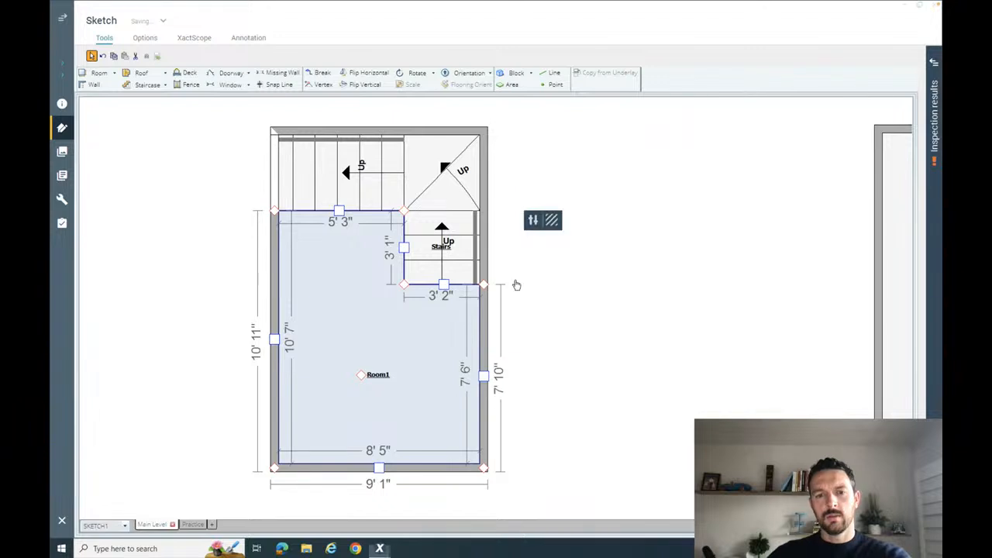
- Inspect the L-shaped staircase and its room in 3D from above and return to the plan of all three staircases
key(F8)
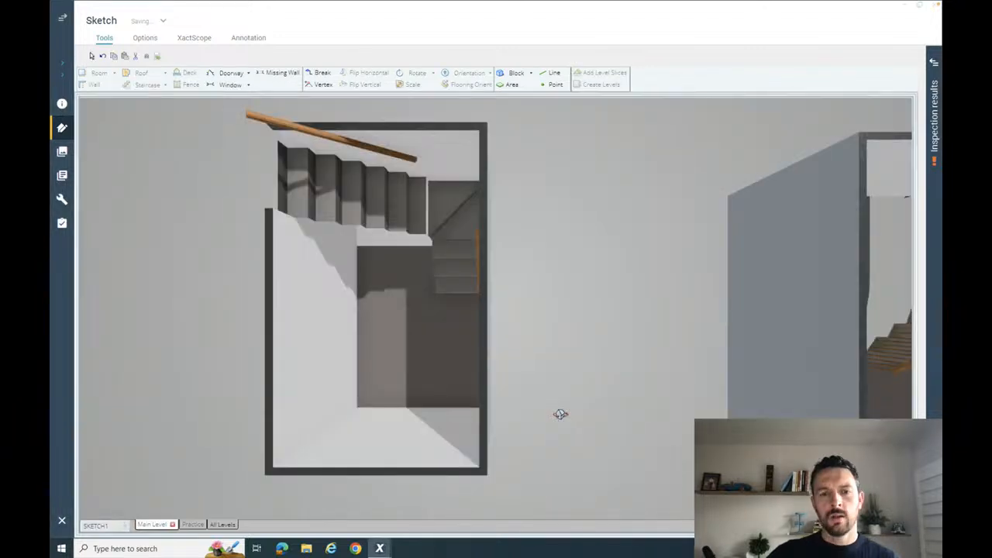
drag(561, 414, 458, 256)
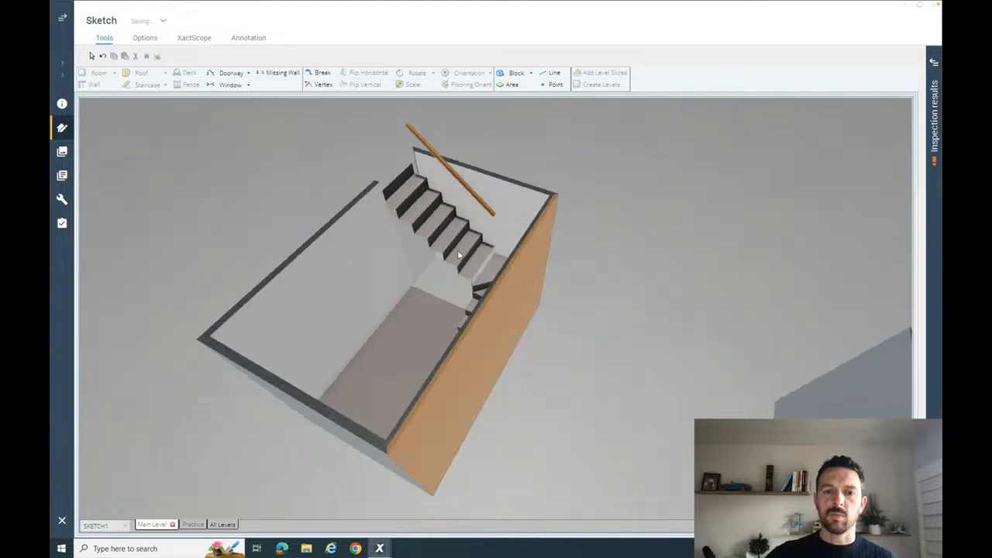
drag(570, 275, 897, 323)
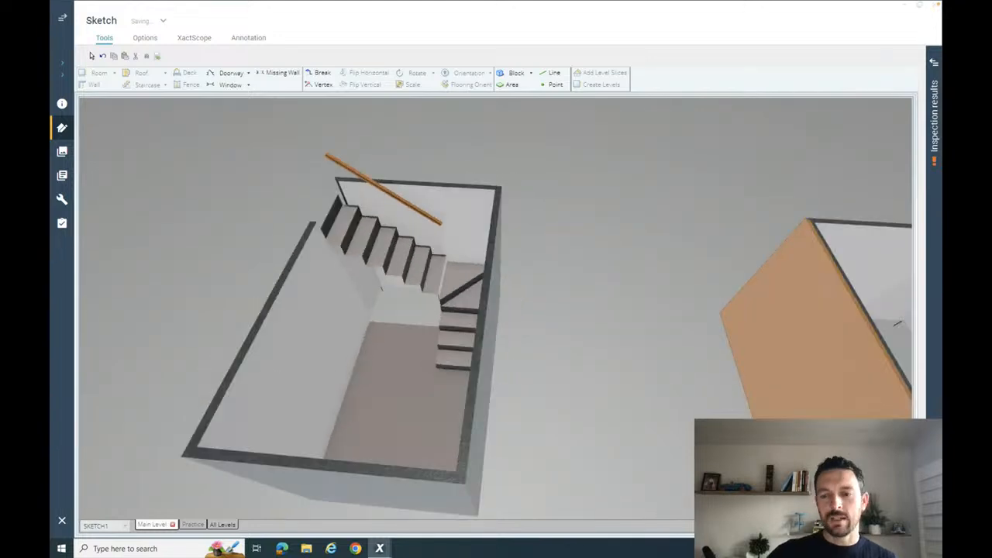
key(F8)
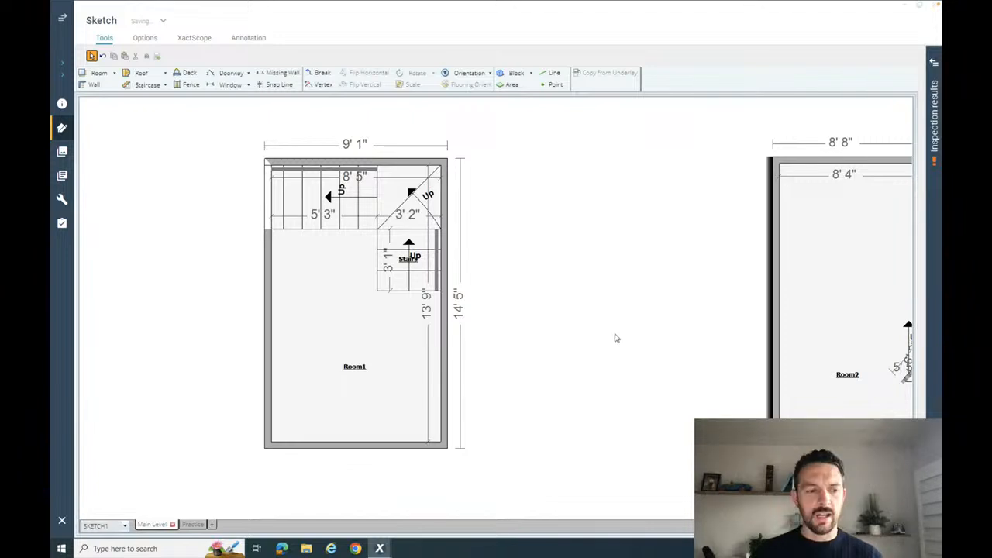
drag(654, 317, 505, 290)
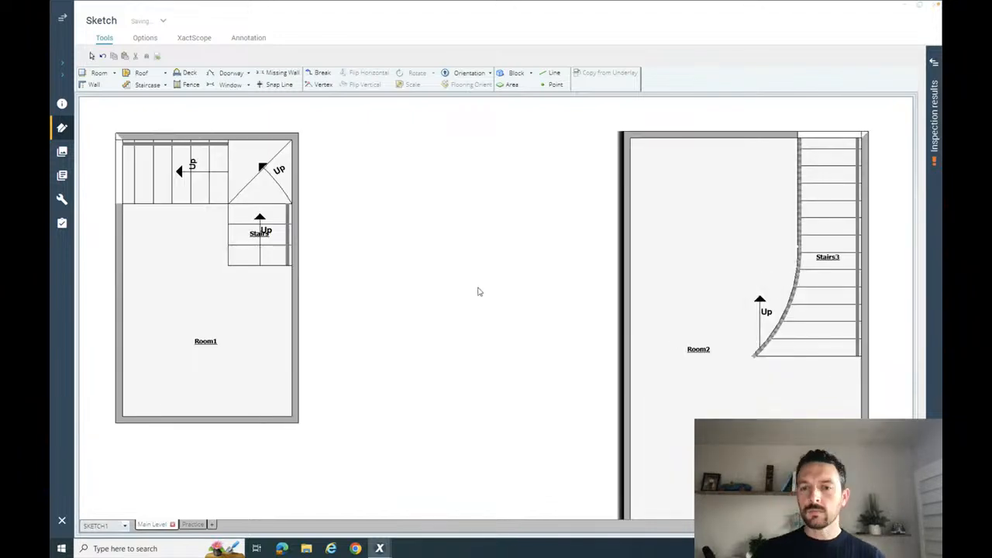
scroll(478, 291, down, 2)
scroll(479, 291, down, 2)
drag(679, 306, 613, 303)
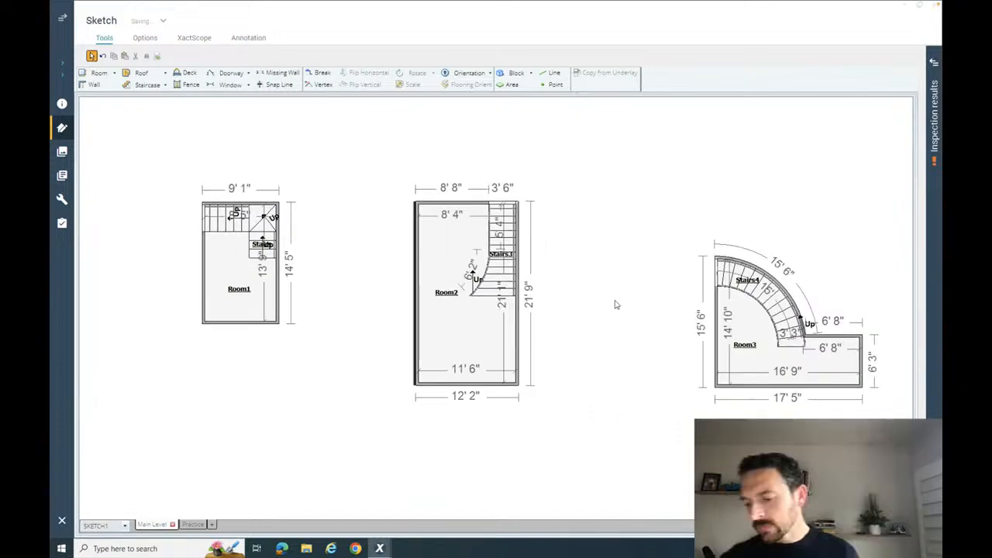